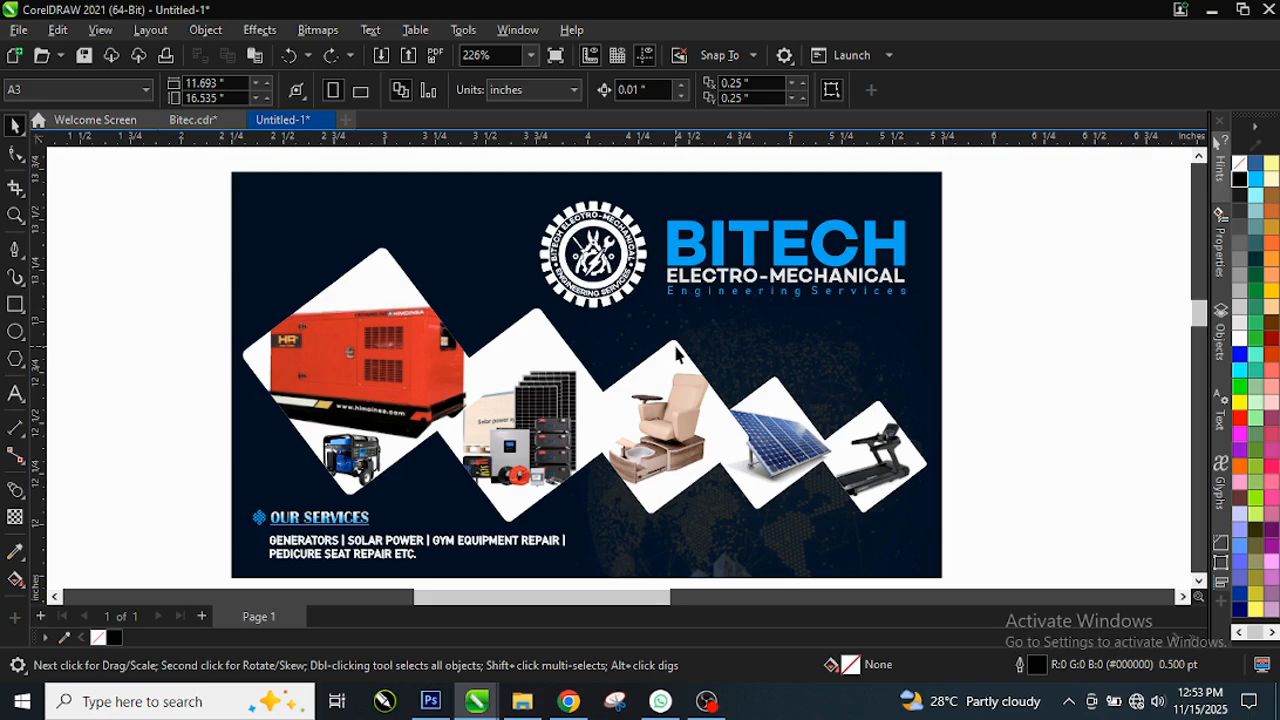
Step: Replace the A3 page size with the Business Card preset from the property bar's page-size list
{"action": "scroll", "coordinate": [476, 310], "scroll_direction": "down", "scroll_amount": 3}
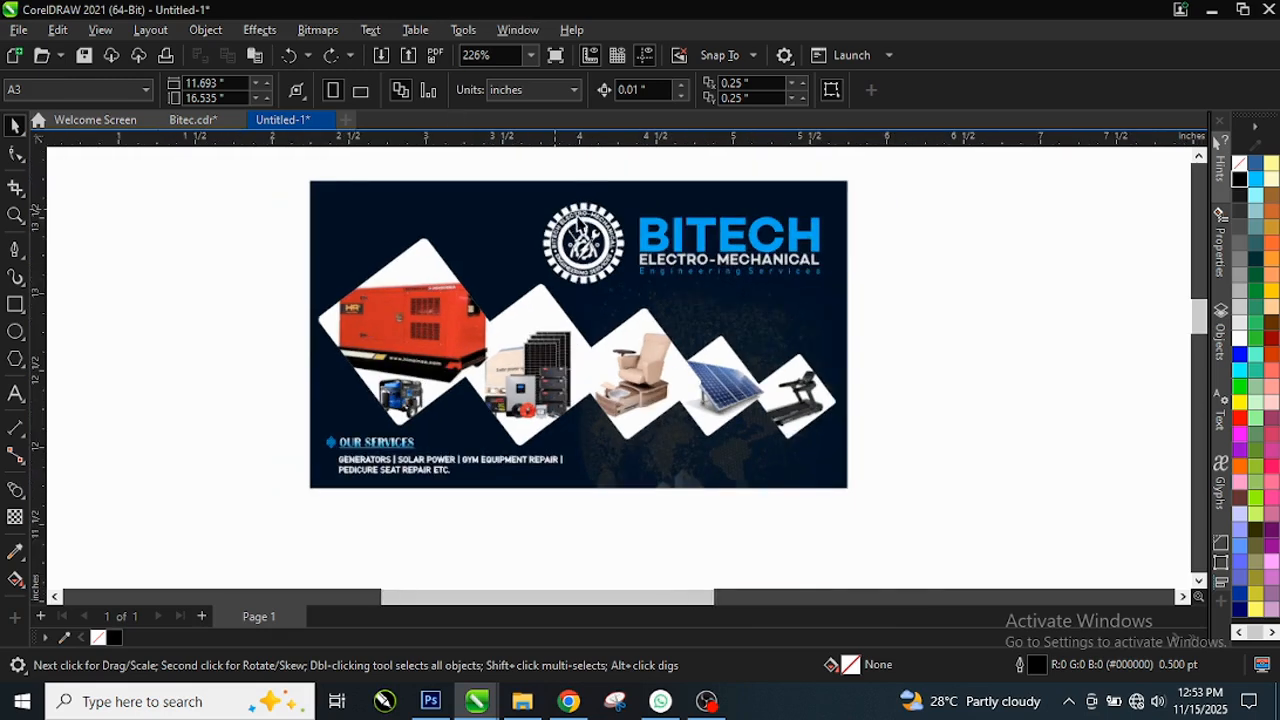
{"action": "scroll", "coordinate": [476, 303], "scroll_direction": "down", "scroll_amount": 2}
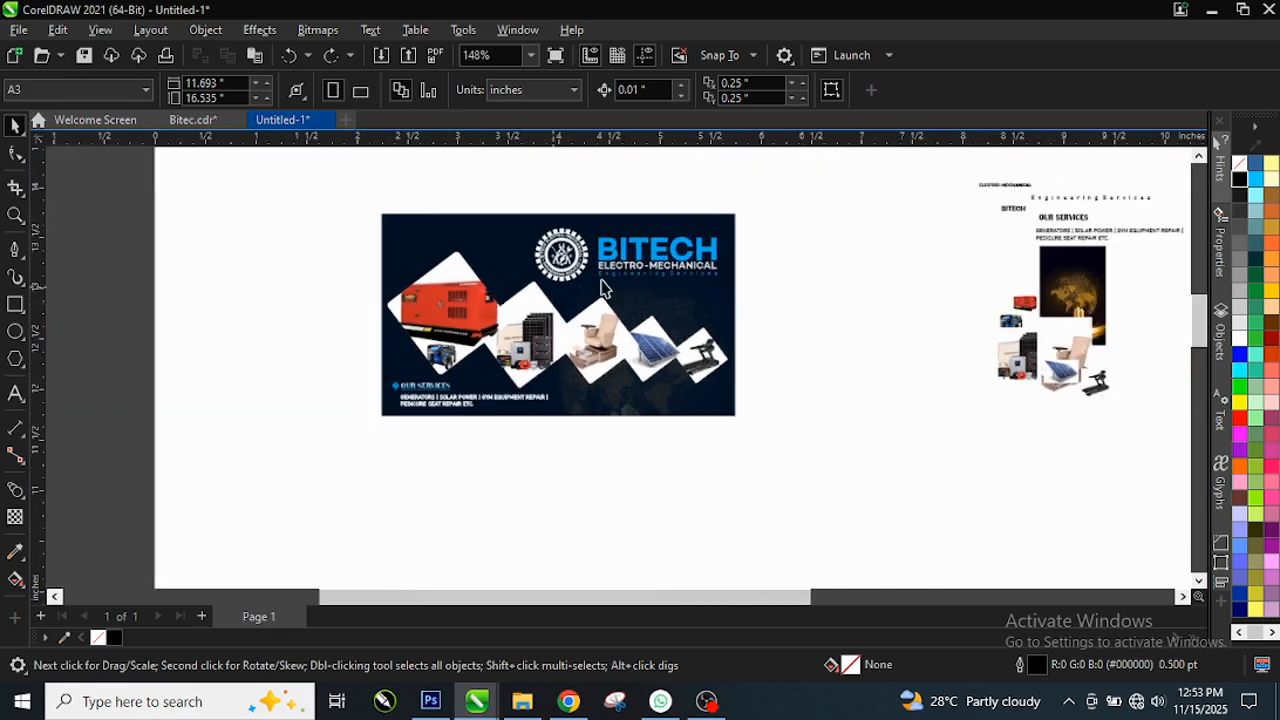
{"action": "scroll", "coordinate": [1096, 242], "scroll_direction": "up", "scroll_amount": 3}
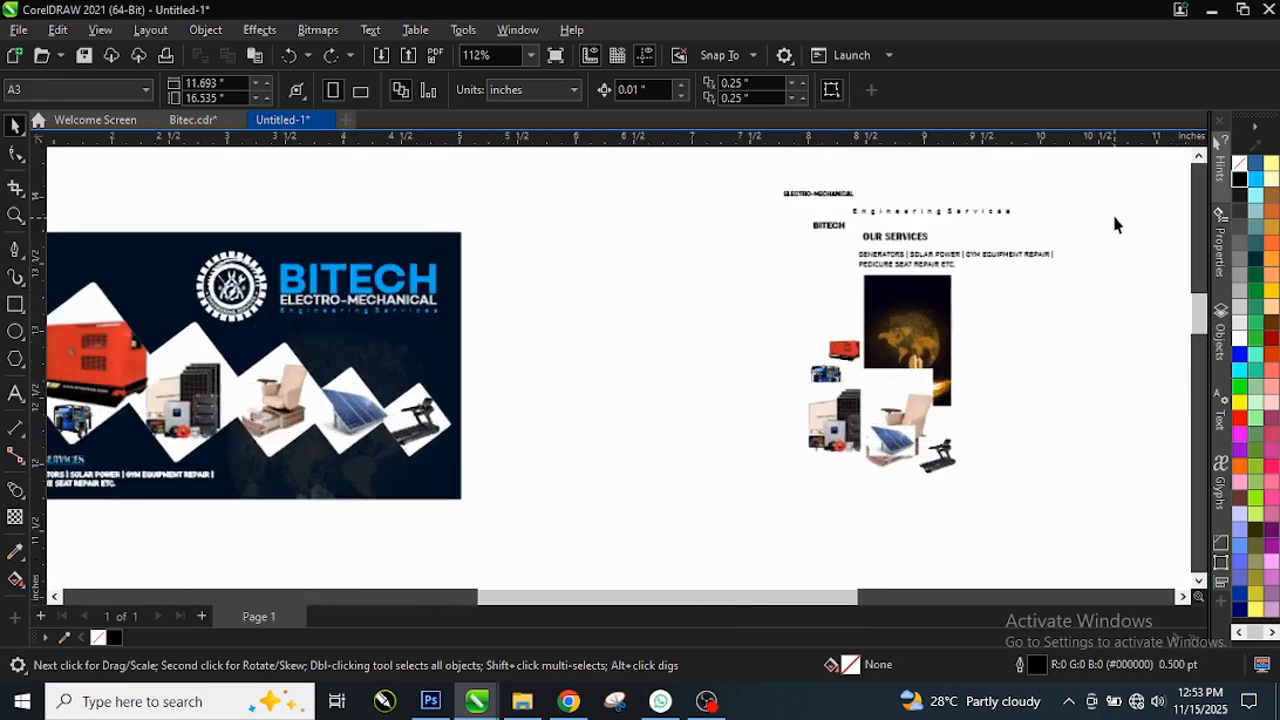
{"action": "scroll", "coordinate": [1104, 200], "scroll_direction": "up", "scroll_amount": 1}
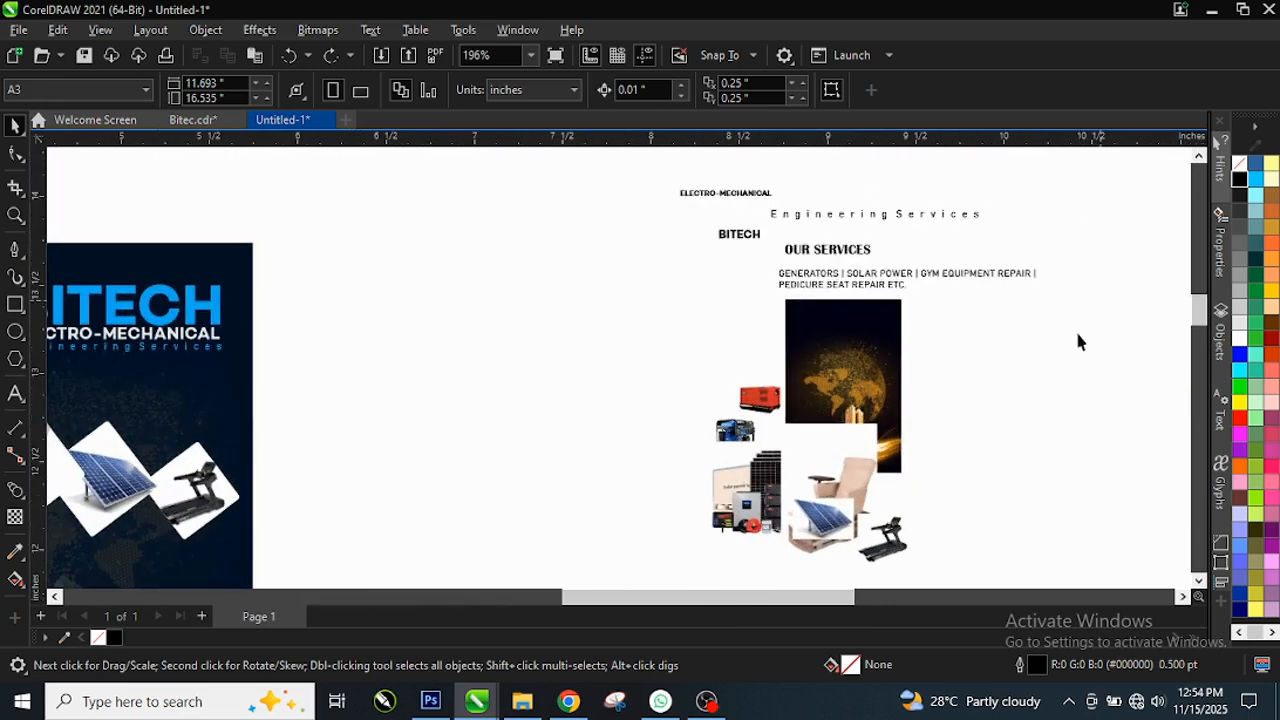
{"action": "scroll", "coordinate": [975, 355], "scroll_direction": "up", "scroll_amount": 1}
{"action": "scroll", "coordinate": [840, 190], "scroll_direction": "up", "scroll_amount": 3}
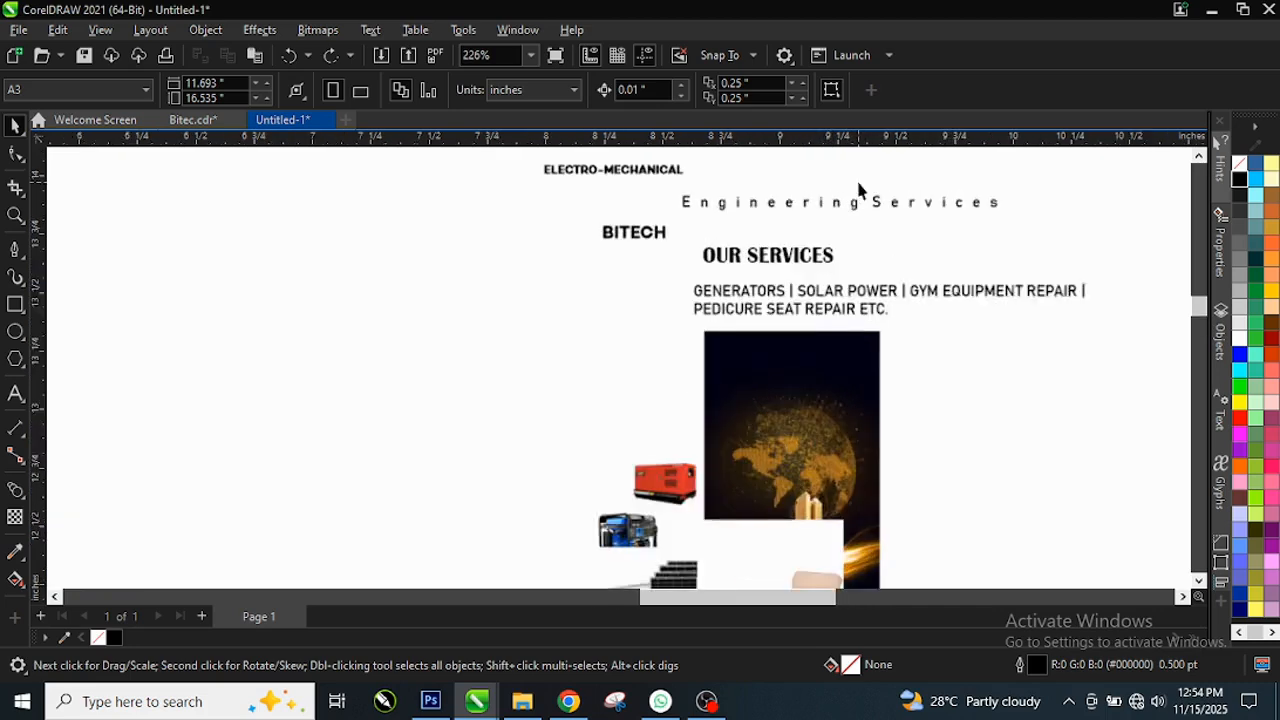
{"action": "scroll", "coordinate": [551, 255], "scroll_direction": "down", "scroll_amount": 4}
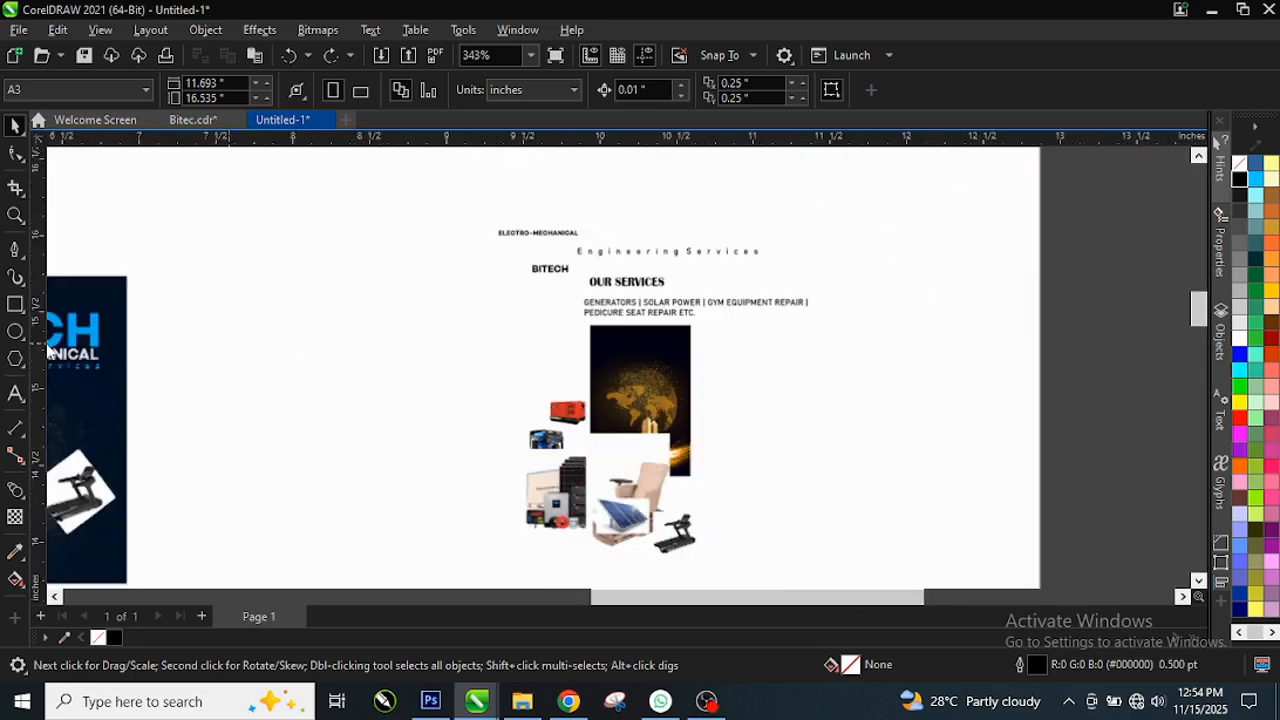
{"action": "scroll", "coordinate": [685, 231], "scroll_direction": "up", "scroll_amount": 2}
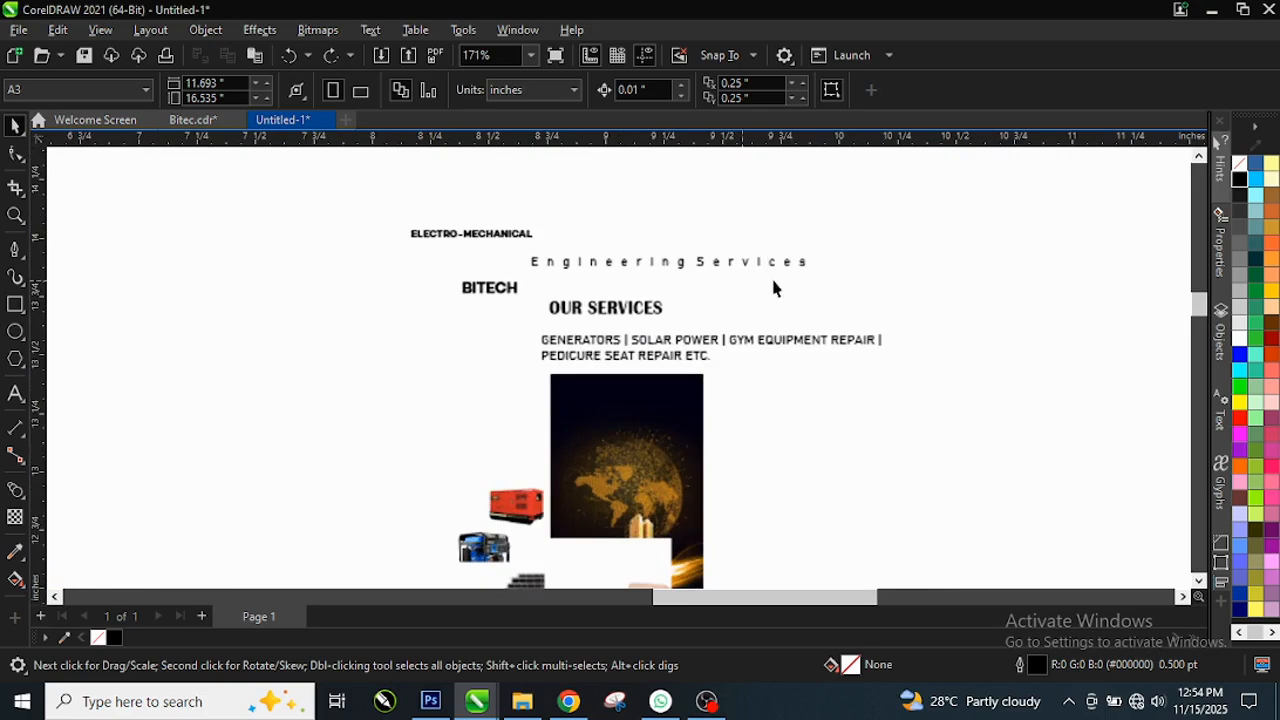
{"action": "scroll", "coordinate": [808, 286], "scroll_direction": "up", "scroll_amount": 2}
{"action": "scroll", "coordinate": [638, 300], "scroll_direction": "down", "scroll_amount": 3}
{"action": "scroll", "coordinate": [626, 462], "scroll_direction": "up", "scroll_amount": 2}
{"action": "scroll", "coordinate": [638, 386], "scroll_direction": "down", "scroll_amount": 1}
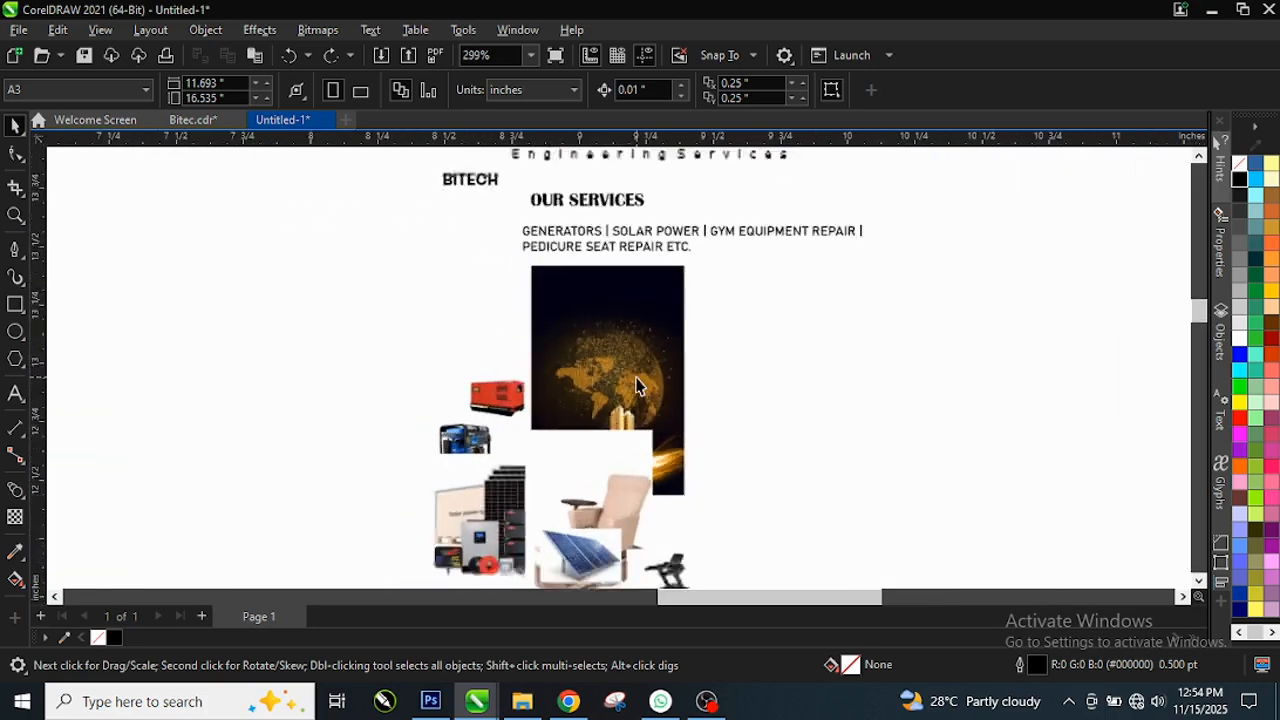
{"action": "scroll", "coordinate": [638, 386], "scroll_direction": "up", "scroll_amount": 2}
{"action": "scroll", "coordinate": [552, 361], "scroll_direction": "up", "scroll_amount": 1}
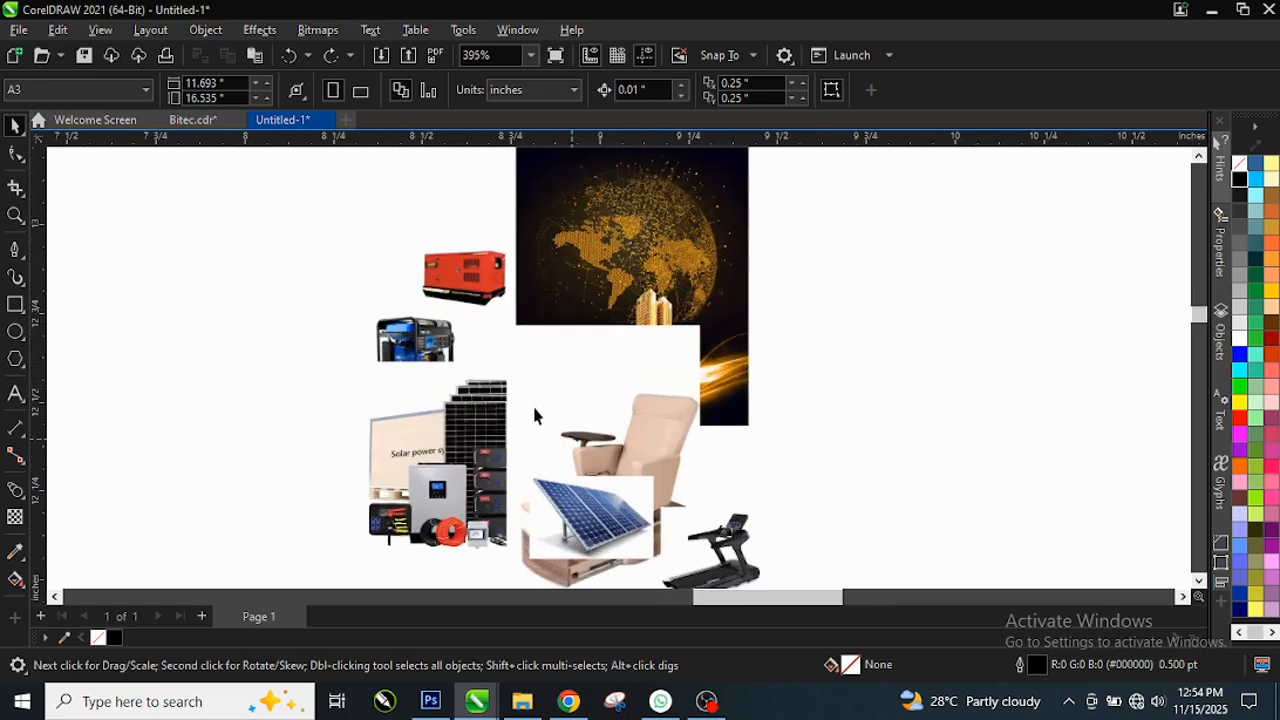
{"action": "scroll", "coordinate": [640, 335], "scroll_direction": "up", "scroll_amount": 1}
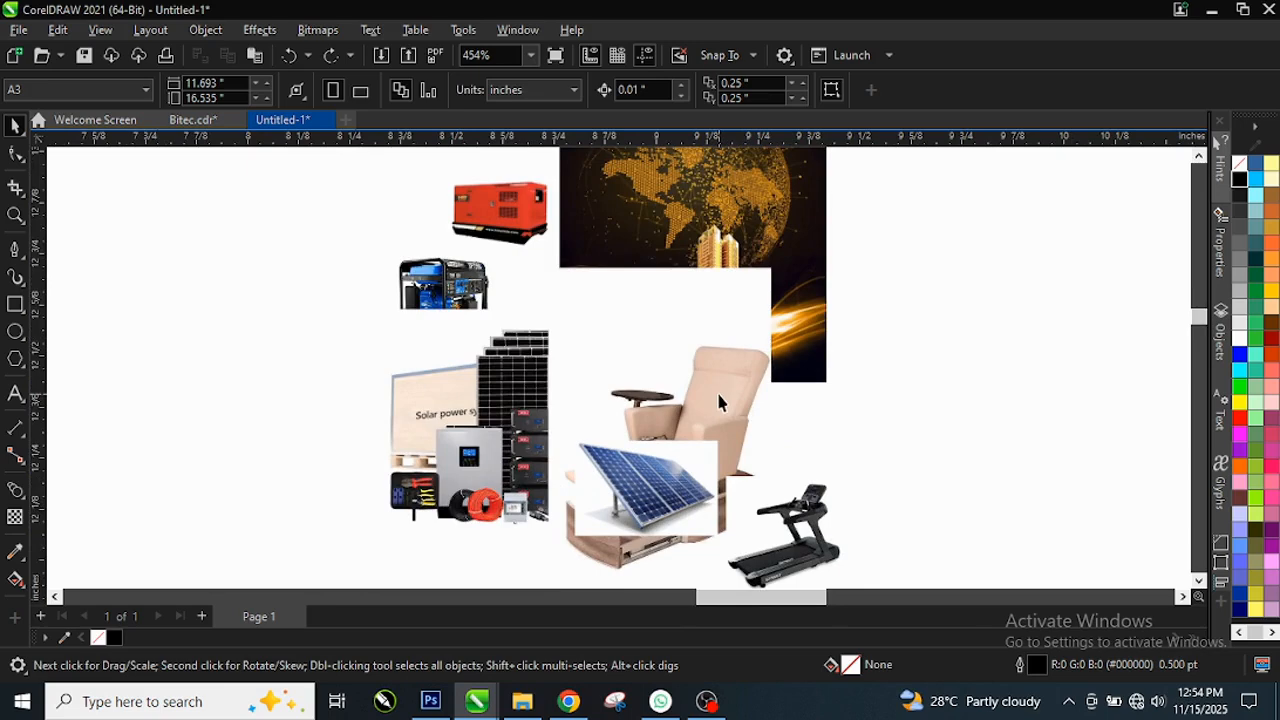
{"action": "scroll", "coordinate": [721, 367], "scroll_direction": "down", "scroll_amount": 1}
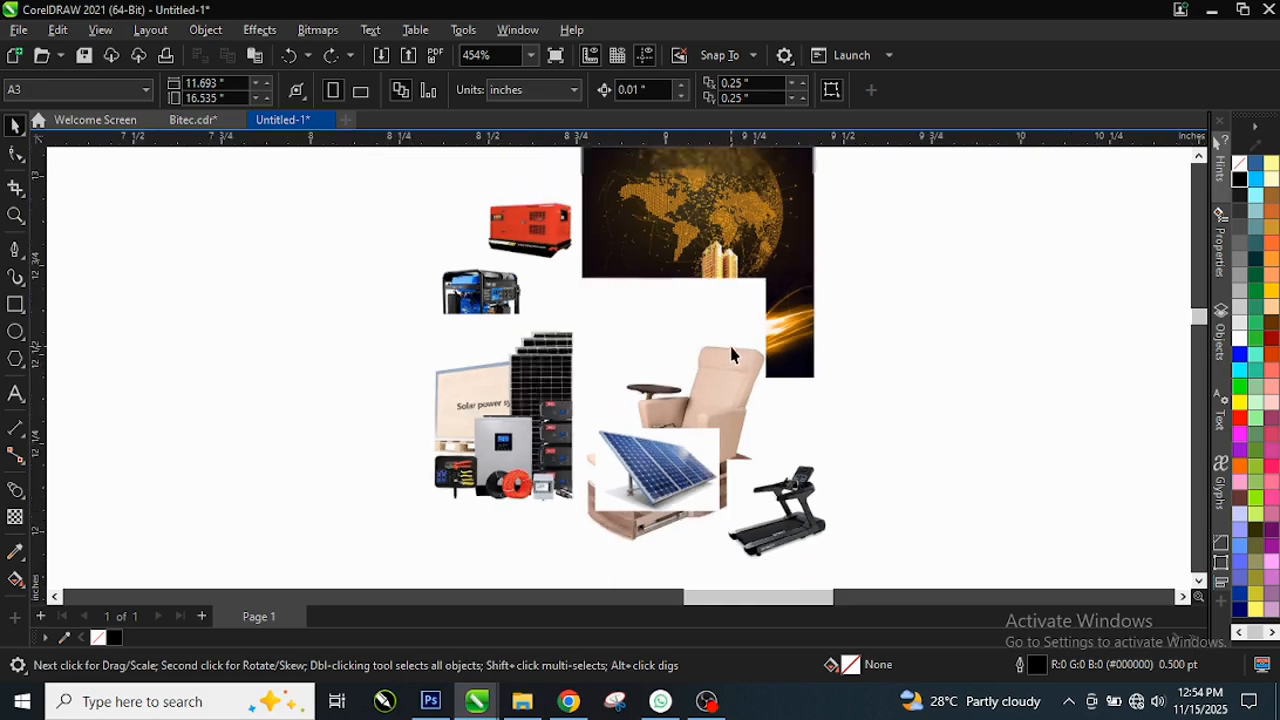
{"action": "scroll", "coordinate": [703, 362], "scroll_direction": "down", "scroll_amount": 3}
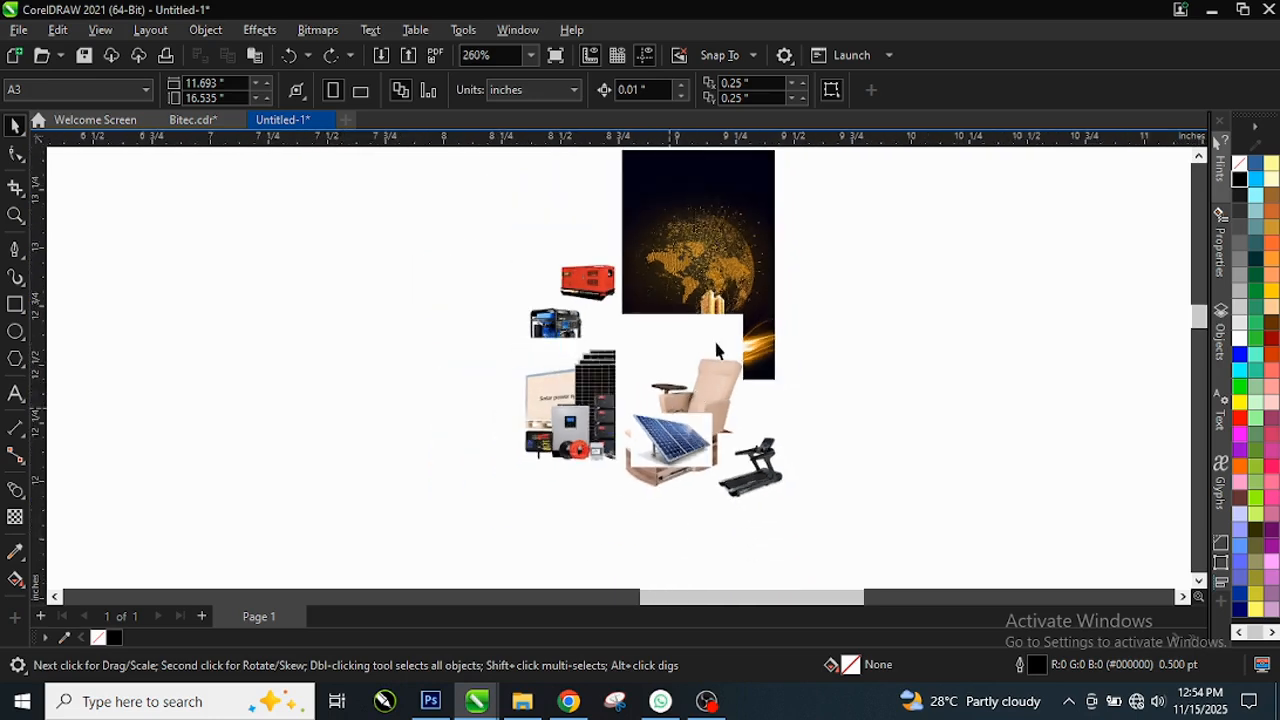
{"action": "scroll", "coordinate": [740, 340], "scroll_direction": "down", "scroll_amount": 3}
{"action": "scroll", "coordinate": [497, 397], "scroll_direction": "down", "scroll_amount": 5}
{"action": "scroll", "coordinate": [130, 300], "scroll_direction": "up", "scroll_amount": 3}
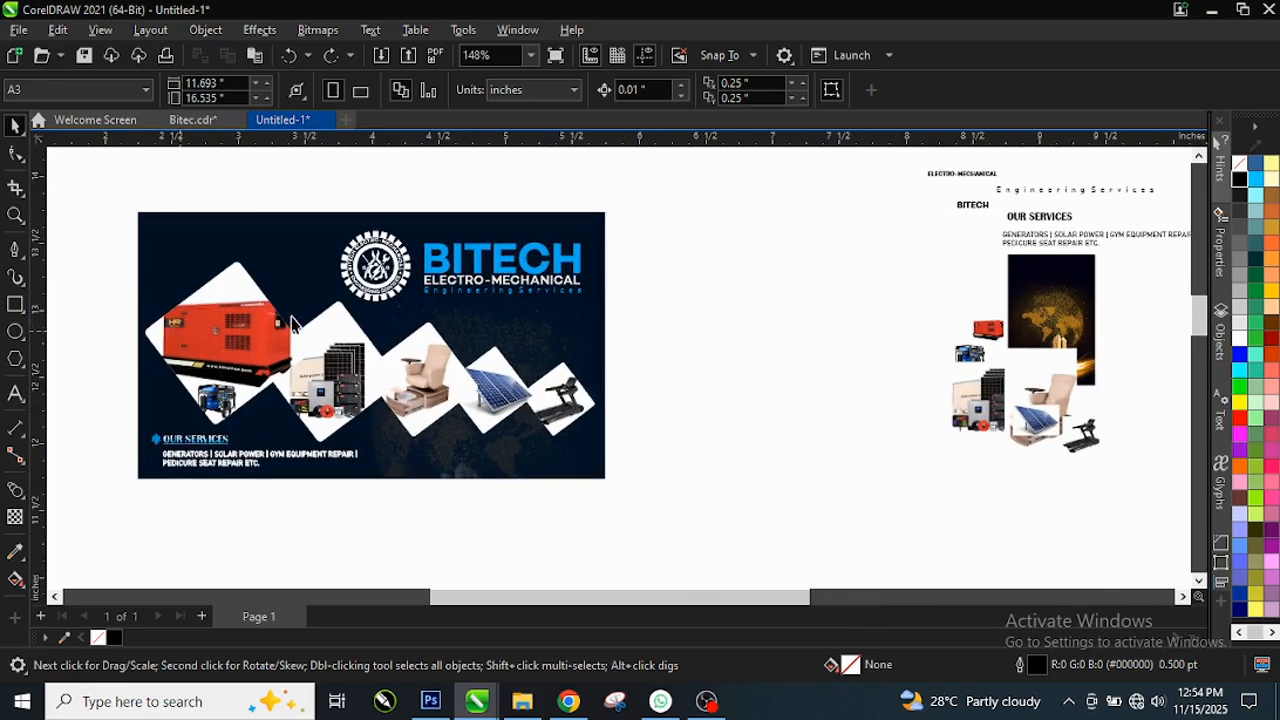
{"action": "scroll", "coordinate": [296, 325], "scroll_direction": "up", "scroll_amount": 3}
{"action": "scroll", "coordinate": [460, 300], "scroll_direction": "down", "scroll_amount": 1}
{"action": "scroll", "coordinate": [420, 245], "scroll_direction": "up", "scroll_amount": 3}
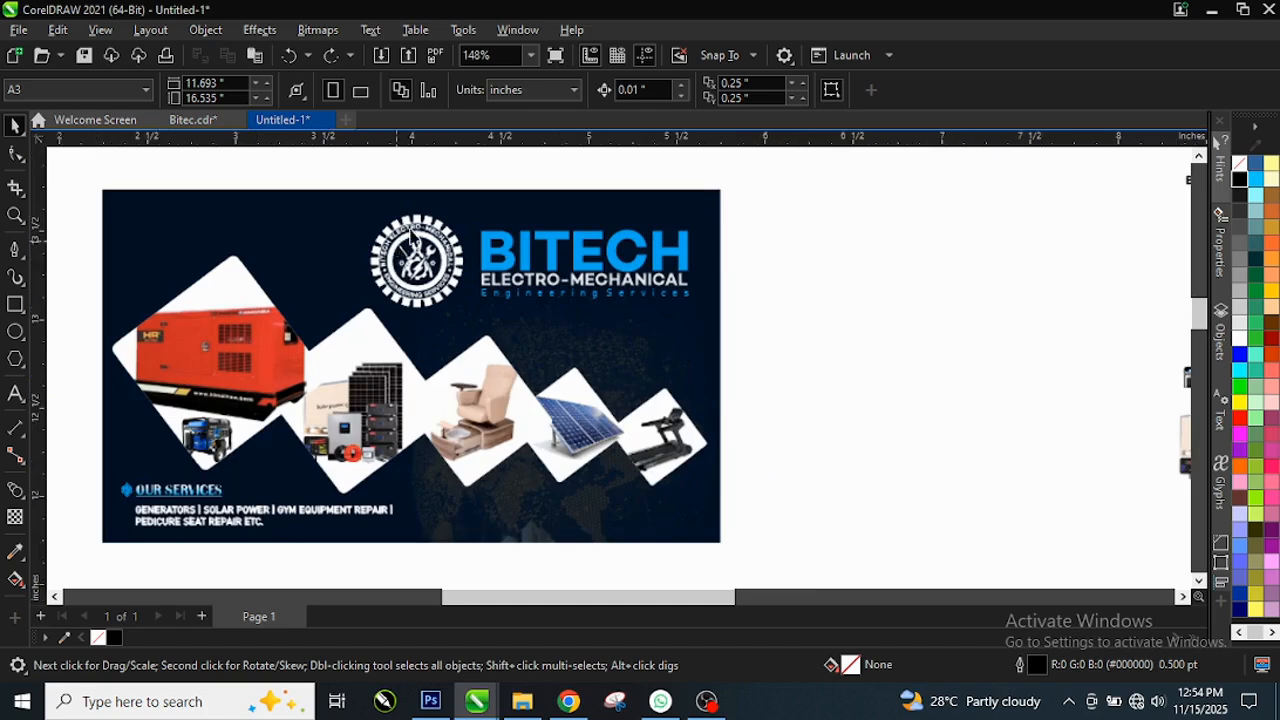
{"action": "scroll", "coordinate": [415, 240], "scroll_direction": "up", "scroll_amount": 1}
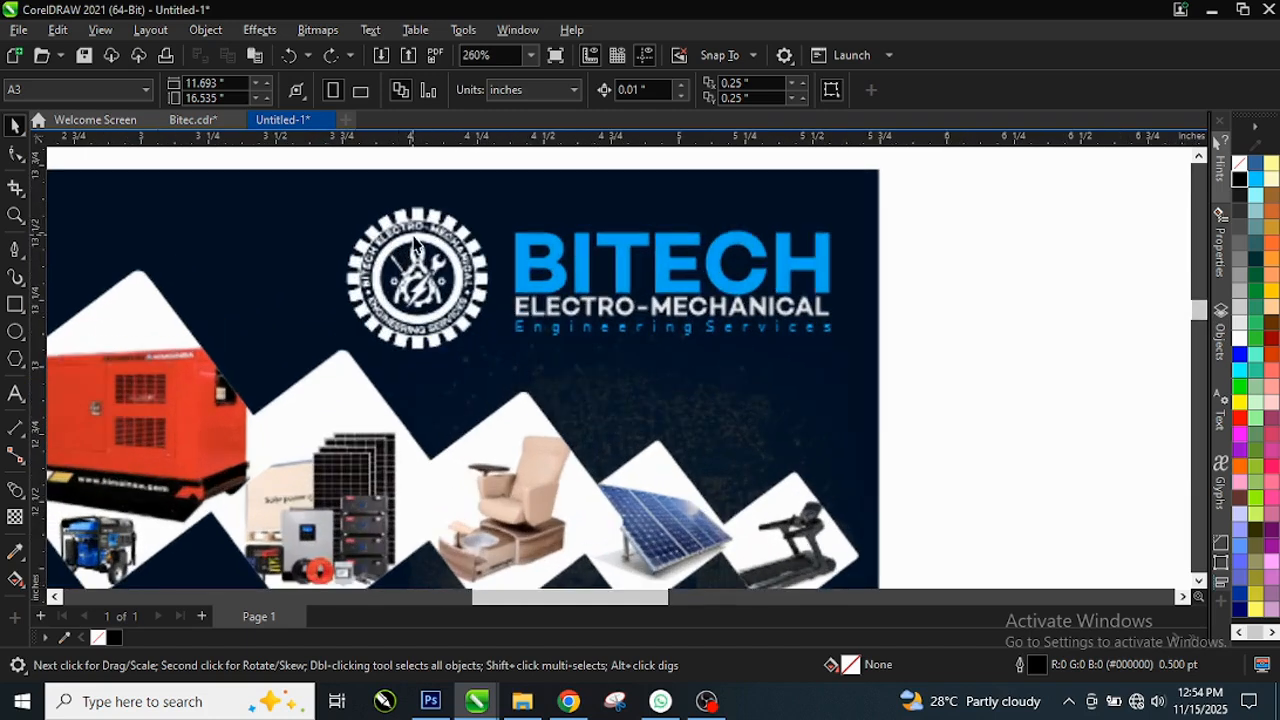
{"action": "scroll", "coordinate": [415, 240], "scroll_direction": "up", "scroll_amount": 2}
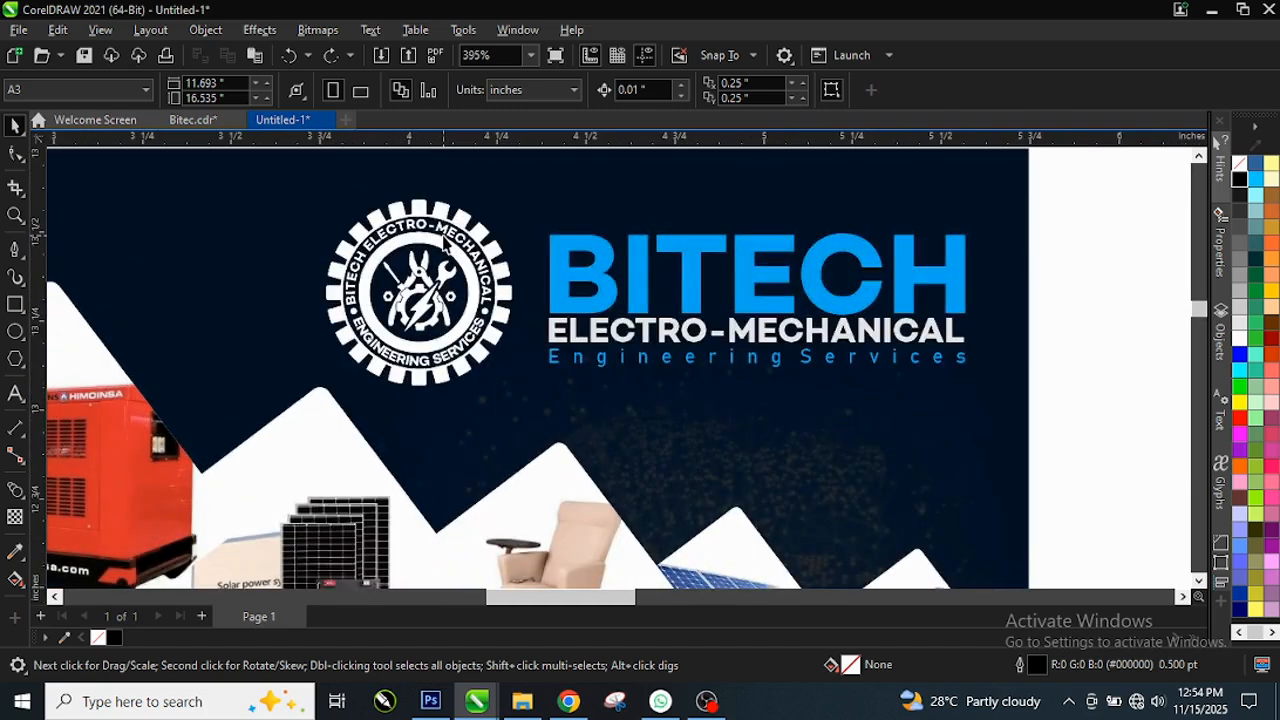
{"action": "scroll", "coordinate": [440, 240], "scroll_direction": "up", "scroll_amount": 2}
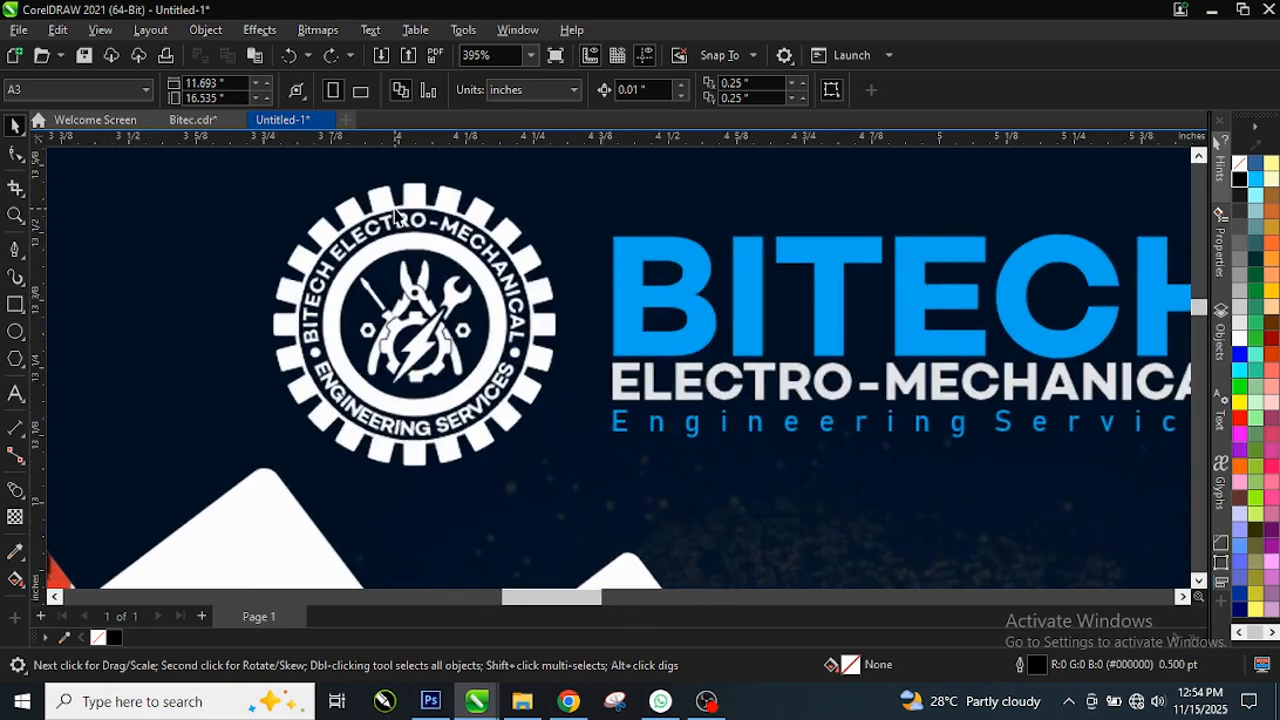
{"action": "scroll", "coordinate": [397, 215], "scroll_direction": "up", "scroll_amount": 1}
{"action": "scroll", "coordinate": [397, 215], "scroll_direction": "up", "scroll_amount": 1}
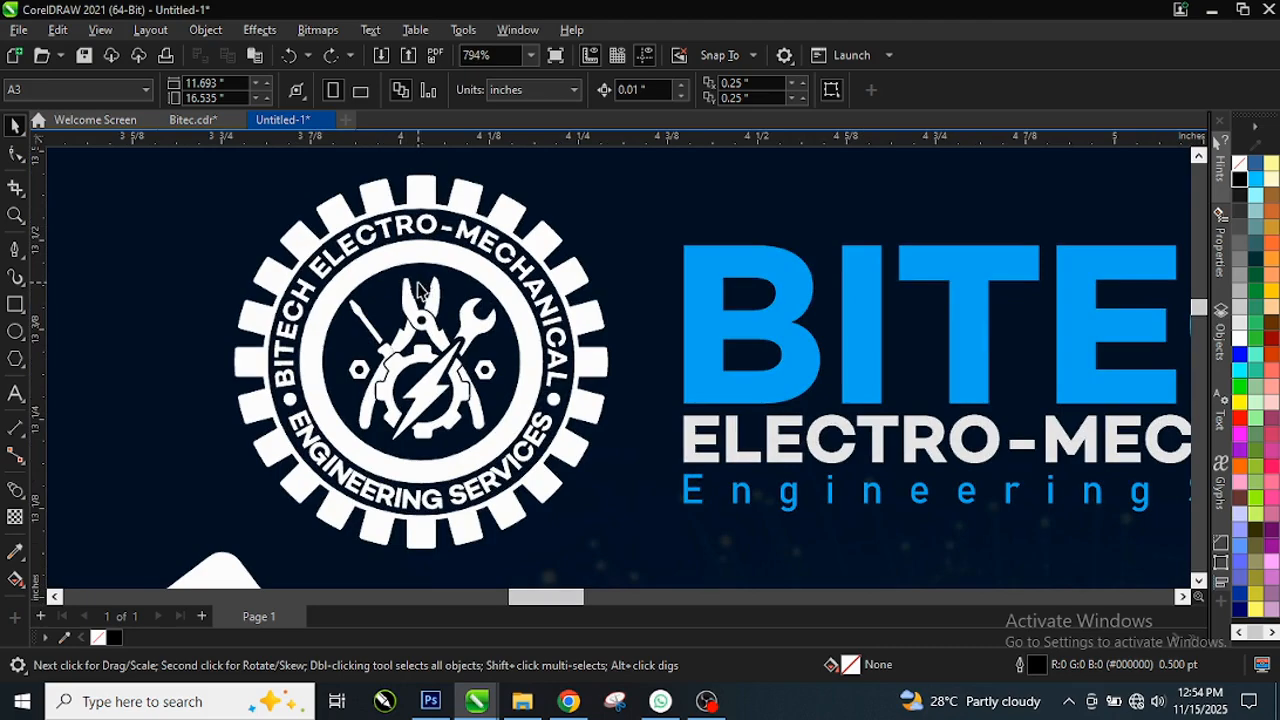
{"action": "scroll", "coordinate": [428, 288], "scroll_direction": "down", "scroll_amount": 3}
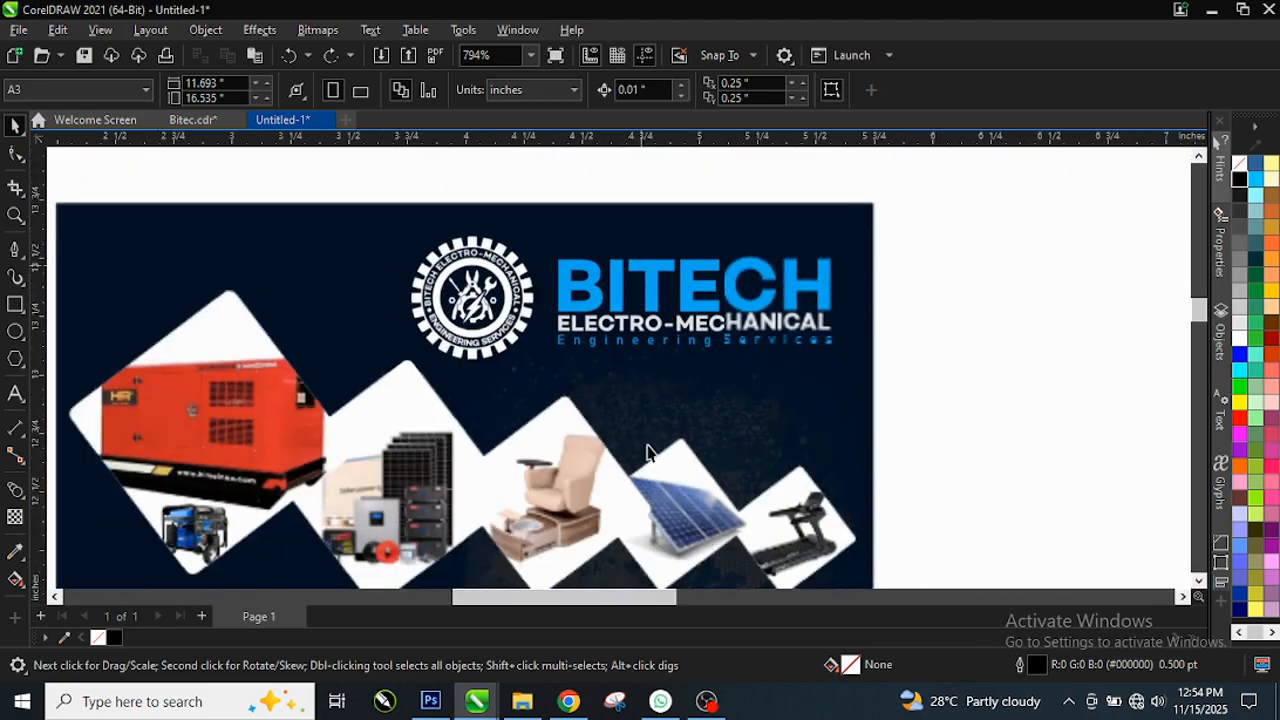
{"action": "scroll", "coordinate": [680, 400], "scroll_direction": "down", "scroll_amount": 1}
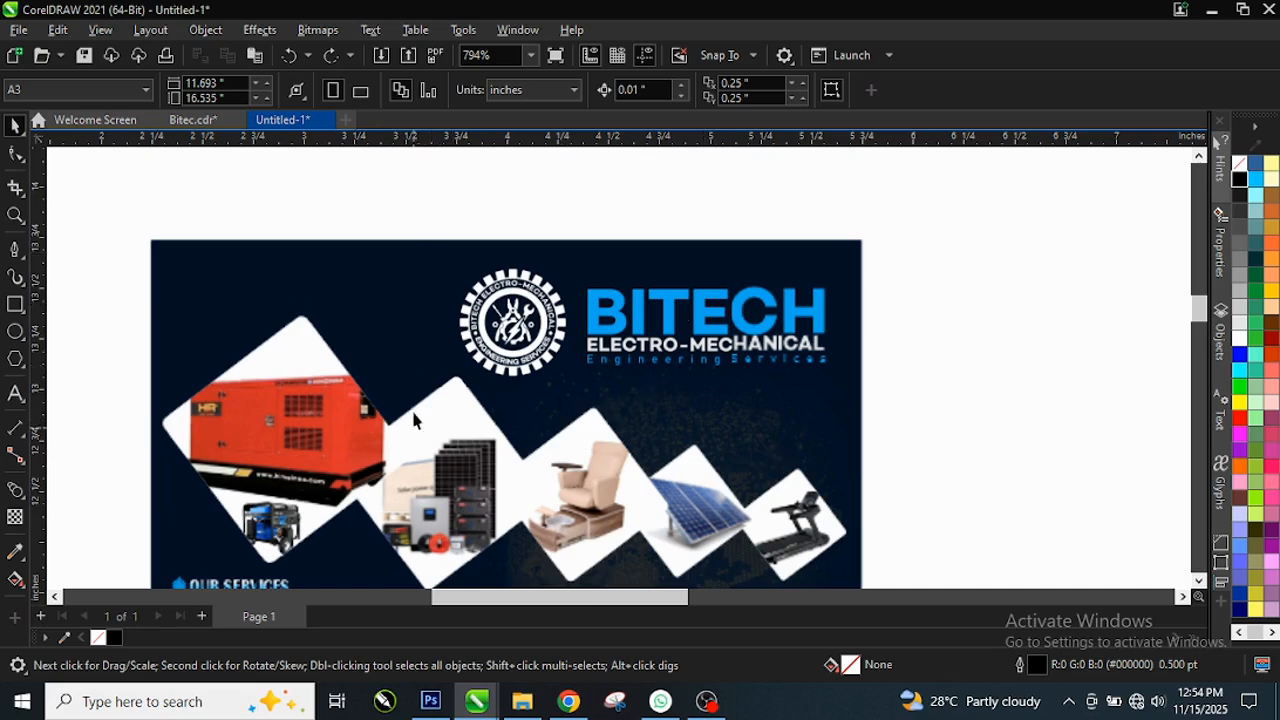
{"action": "scroll", "coordinate": [415, 420], "scroll_direction": "down", "scroll_amount": 2}
{"action": "scroll", "coordinate": [453, 412], "scroll_direction": "up", "scroll_amount": 2}
{"action": "scroll", "coordinate": [555, 352], "scroll_direction": "down", "scroll_amount": 2}
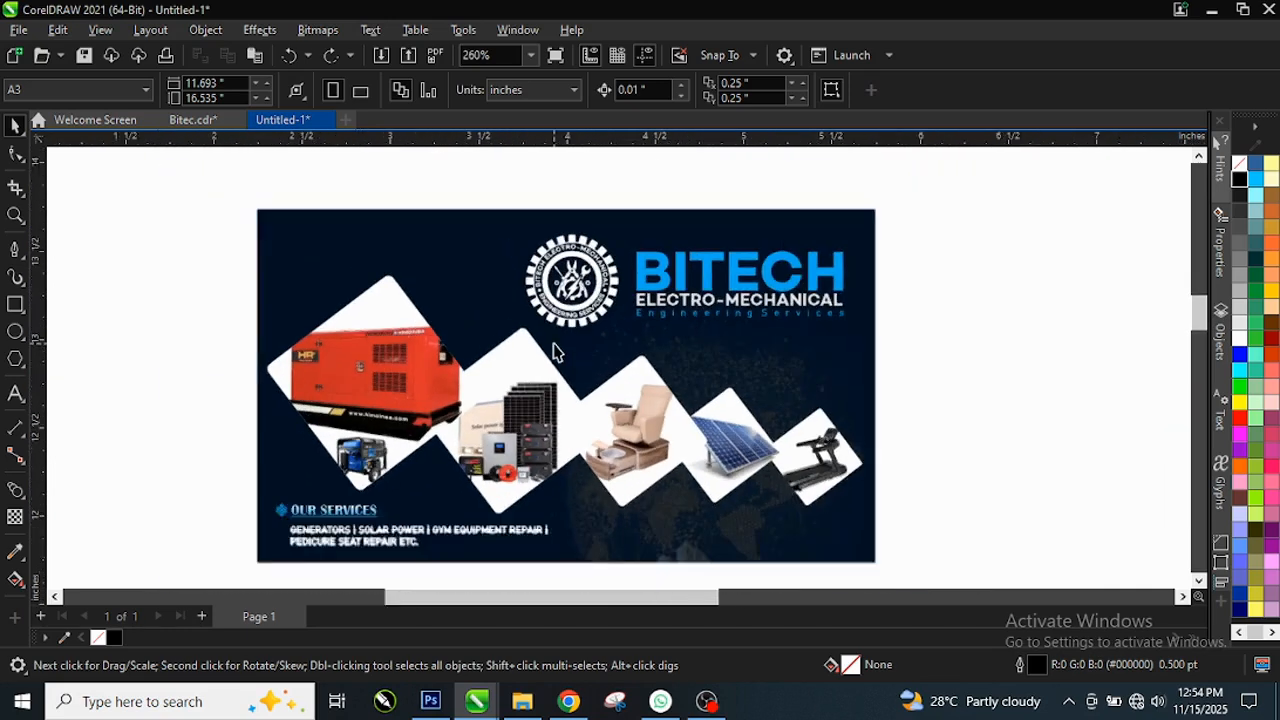
{"action": "scroll", "coordinate": [555, 352], "scroll_direction": "down", "scroll_amount": 1}
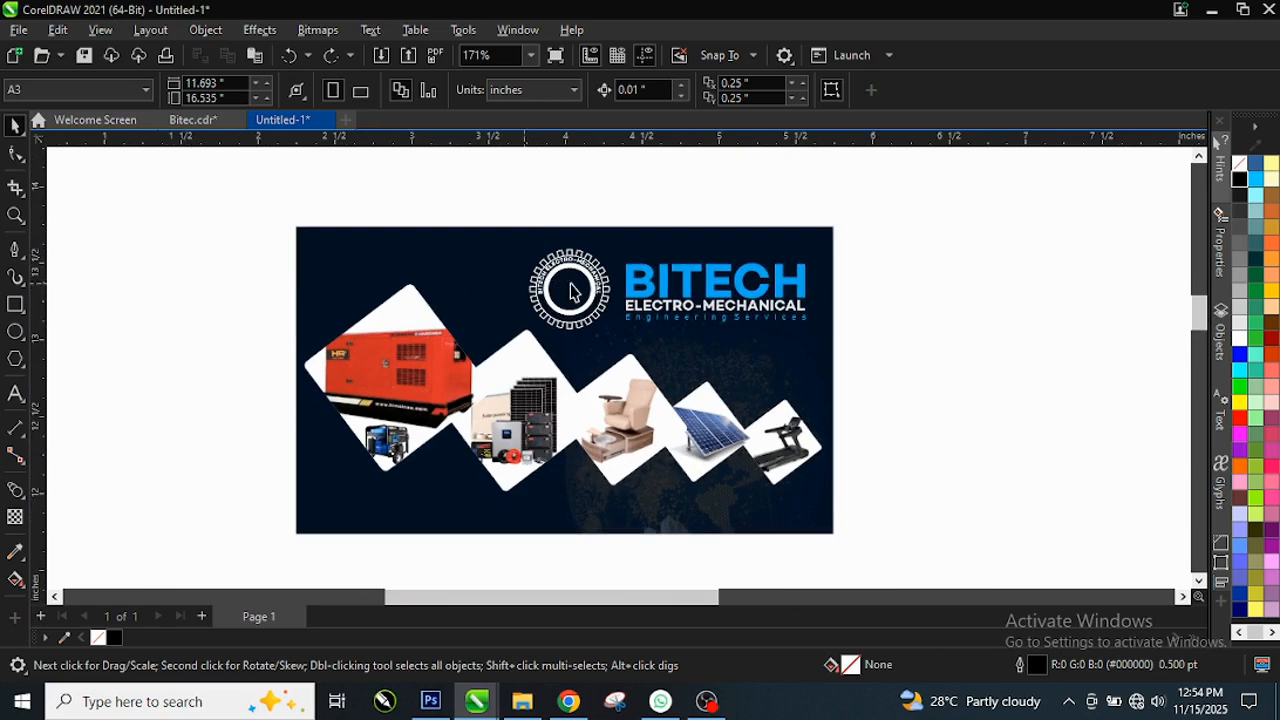
{"action": "scroll", "coordinate": [570, 290], "scroll_direction": "down", "scroll_amount": 1}
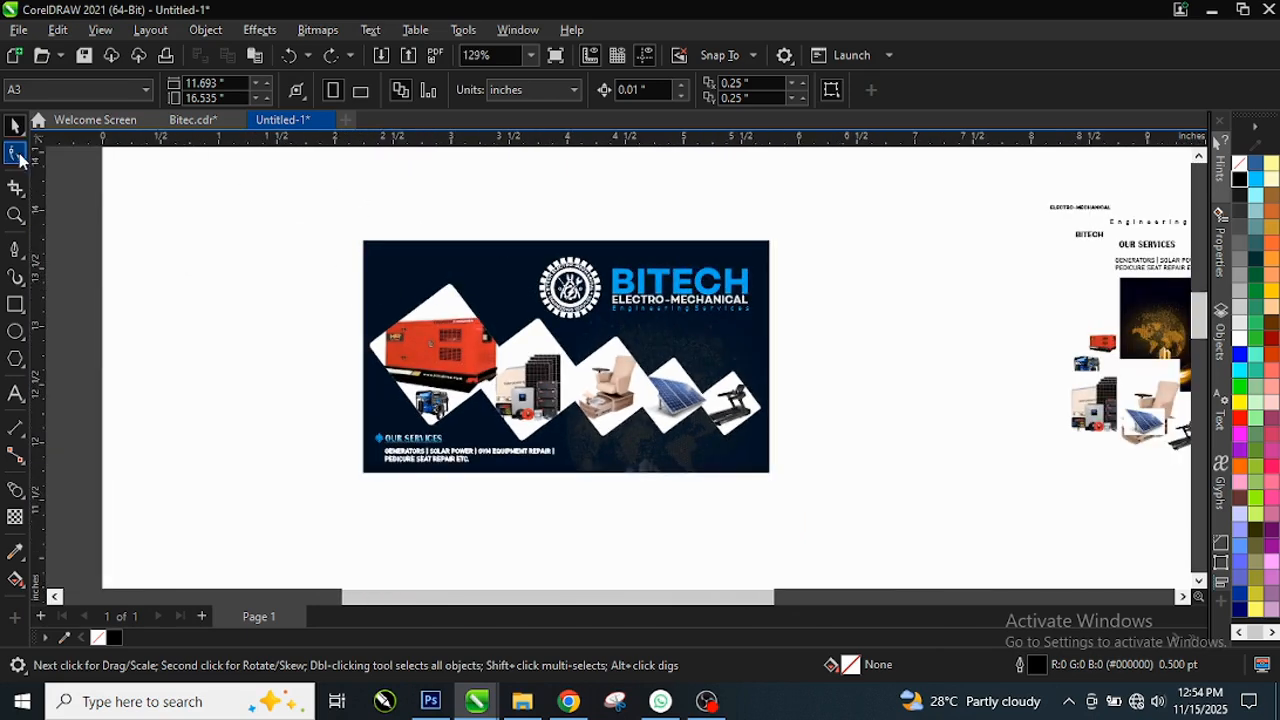
{"action": "left_click", "coordinate": [87, 95]}
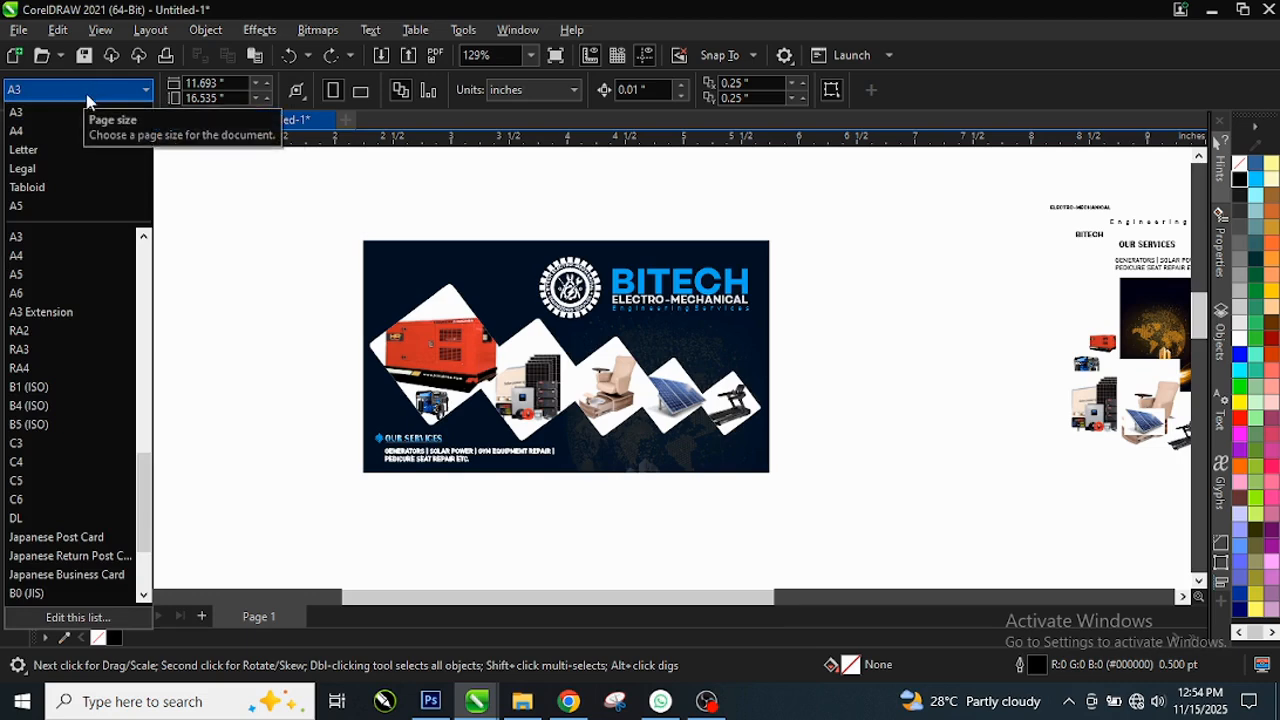
{"action": "scroll", "coordinate": [30, 330], "scroll_direction": "down", "scroll_amount": 2}
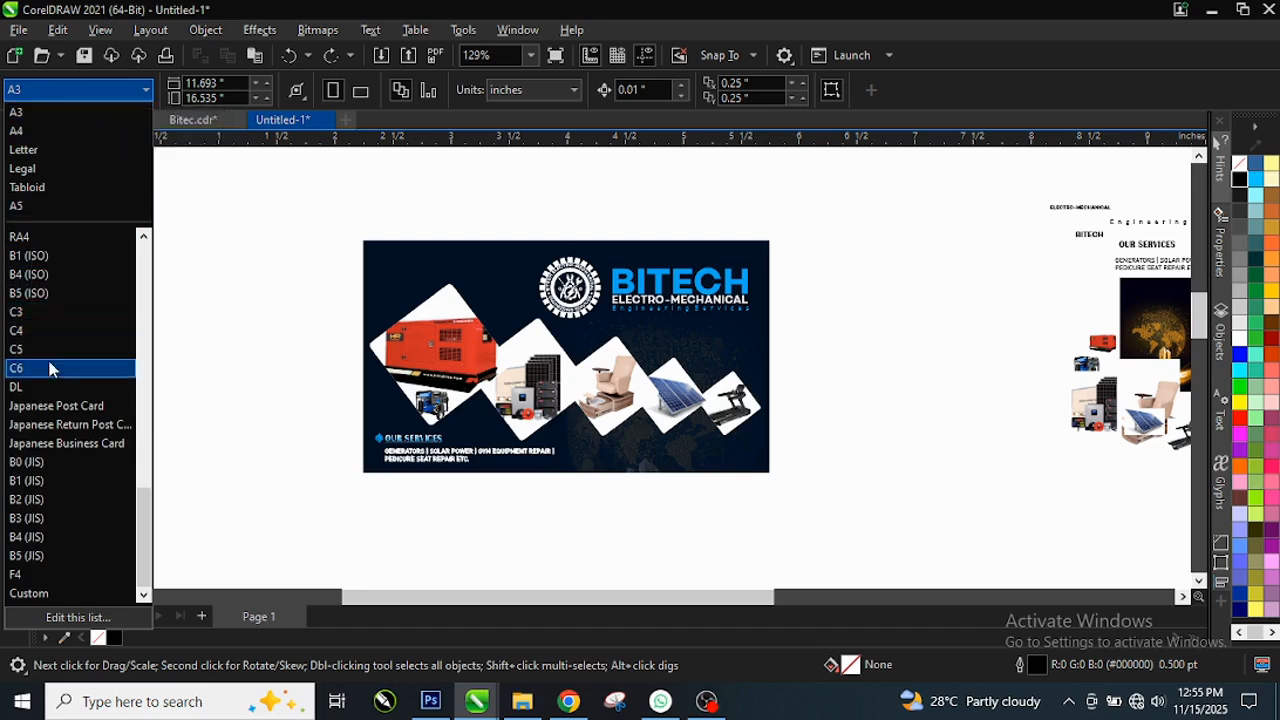
{"action": "scroll", "coordinate": [48, 385], "scroll_direction": "up", "scroll_amount": 2}
{"action": "scroll", "coordinate": [49, 382], "scroll_direction": "up", "scroll_amount": 7}
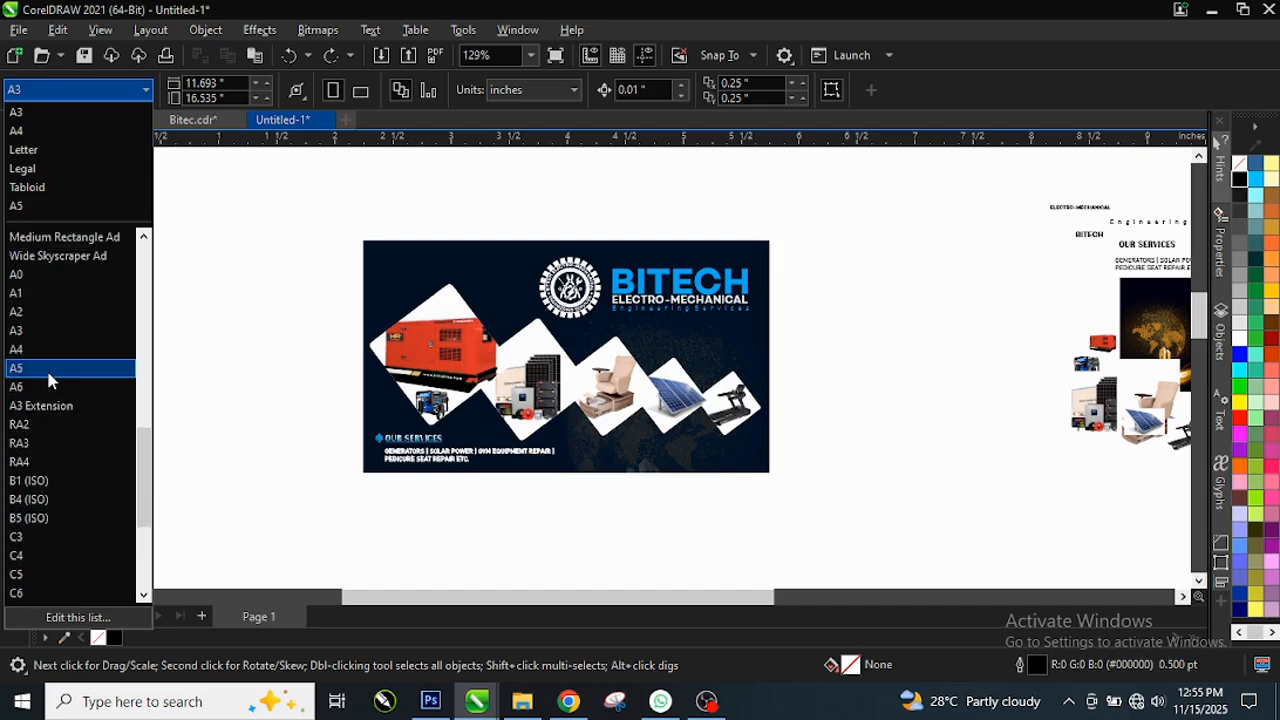
{"action": "scroll", "coordinate": [49, 380], "scroll_direction": "up", "scroll_amount": 7}
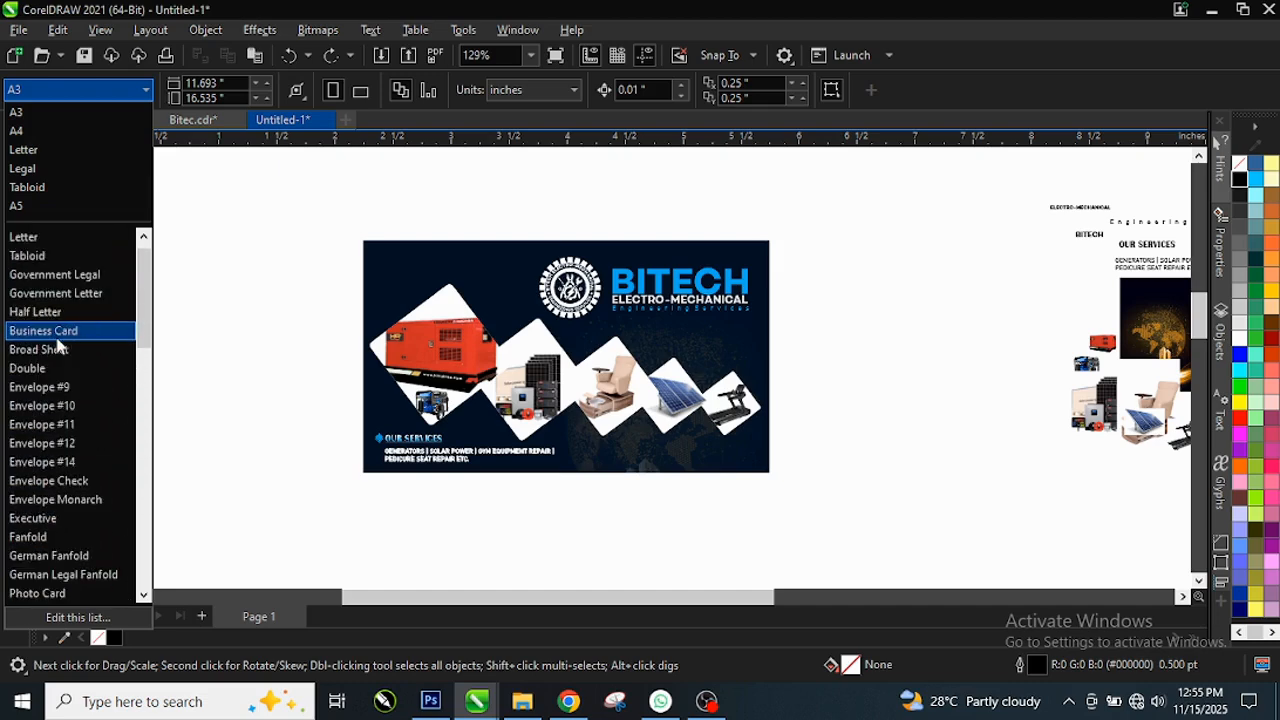
{"action": "scroll", "coordinate": [58, 345], "scroll_direction": "up", "scroll_amount": 1}
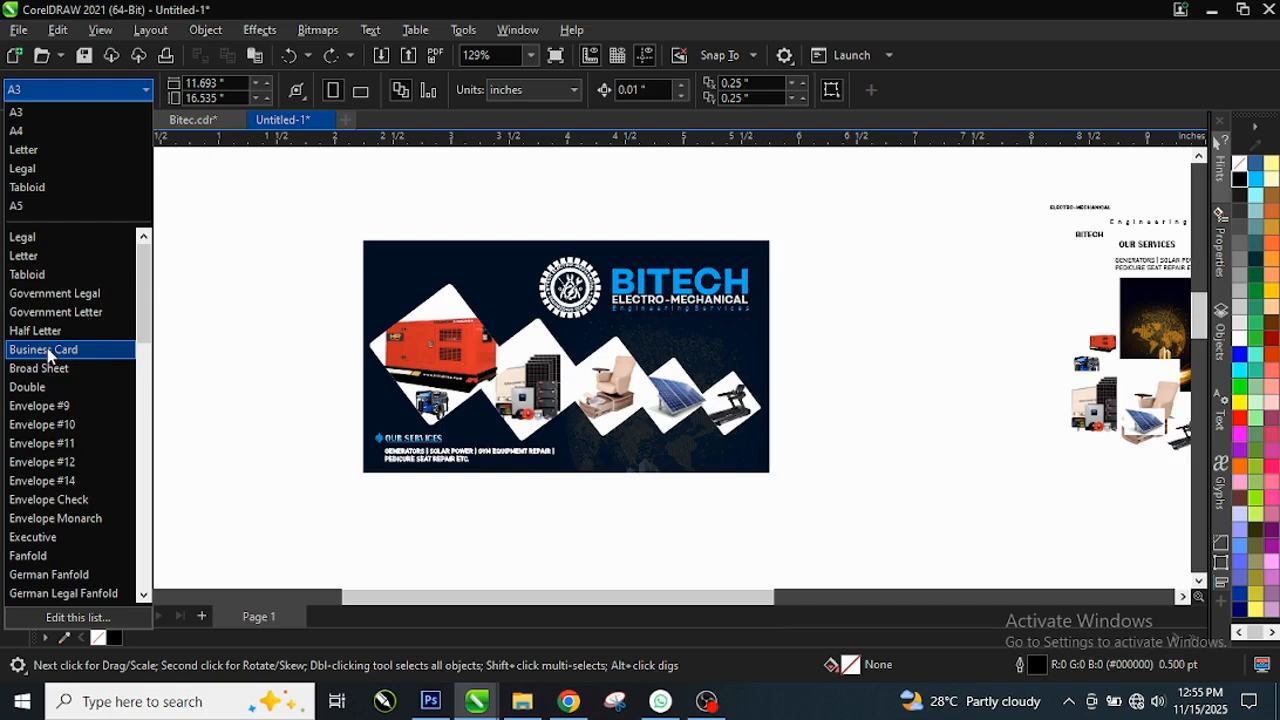
{"action": "left_click", "coordinate": [47, 354]}
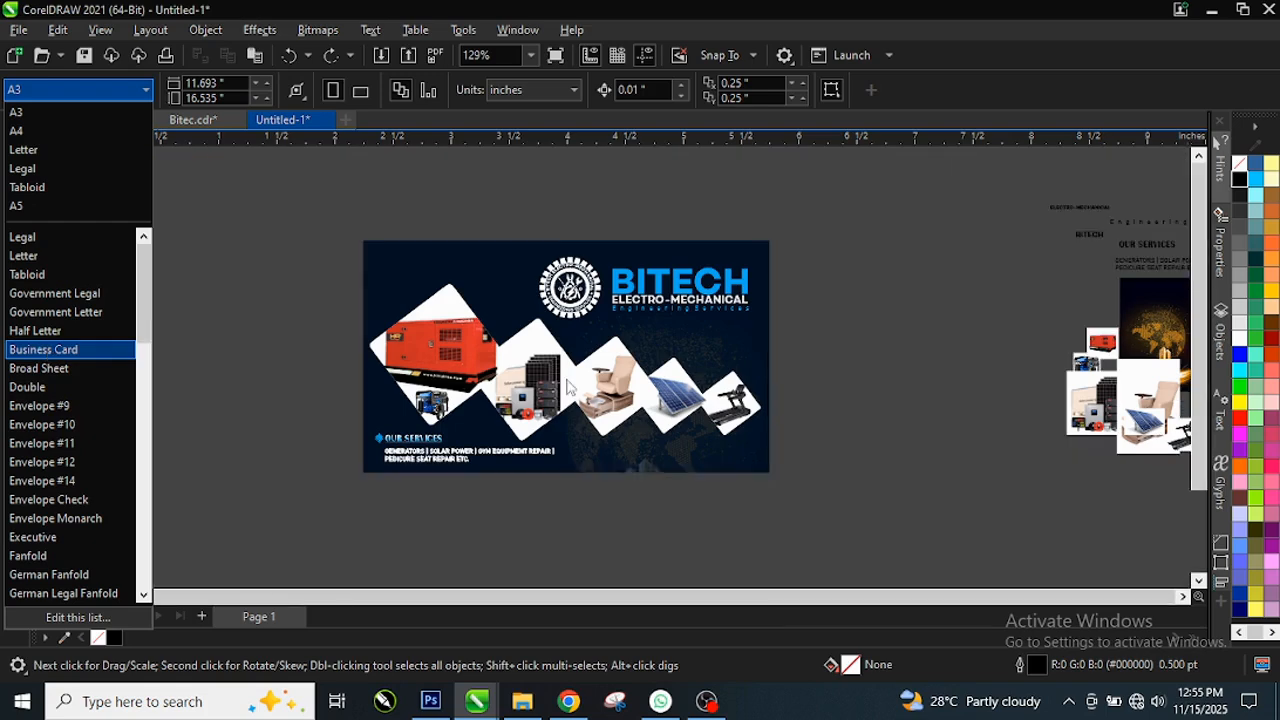
Step: Marquee-select all 13 BITECH card objects, move them beside the blank page, and deselect
{"action": "scroll", "coordinate": [495, 360], "scroll_direction": "down", "scroll_amount": 1}
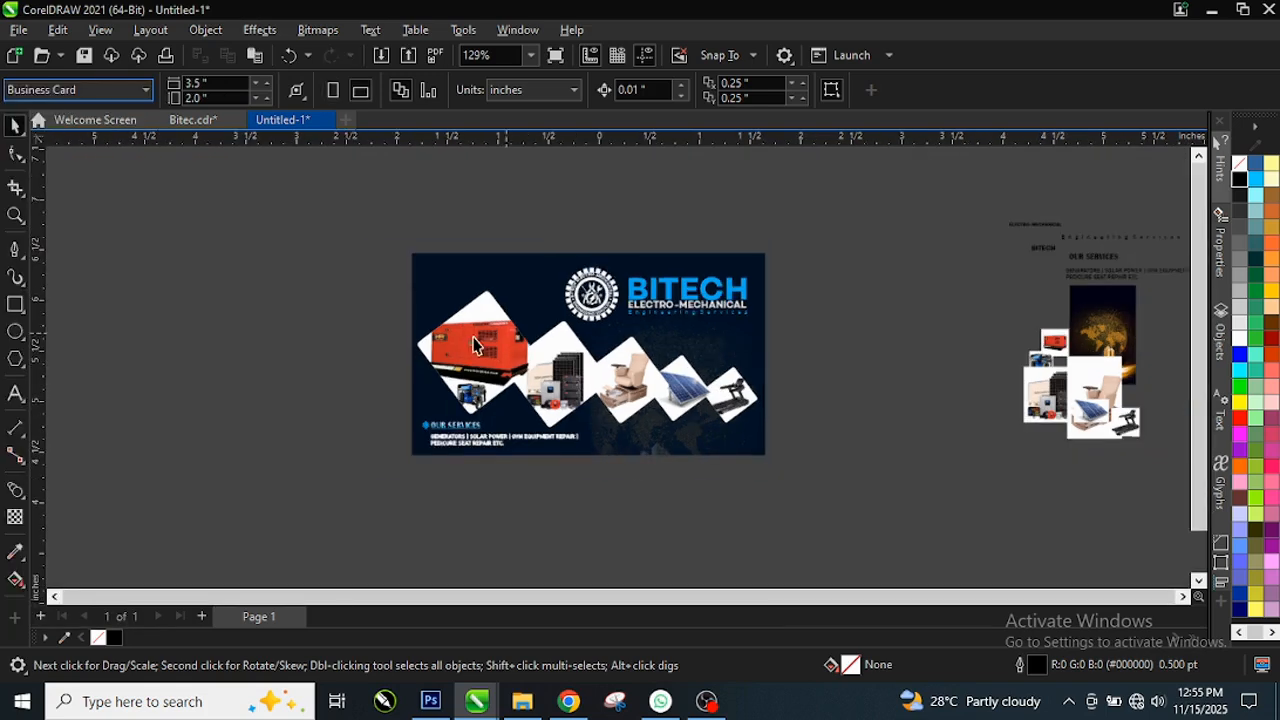
{"action": "left_click_drag", "start_coordinate": [388, 230], "coordinate": [826, 498]}
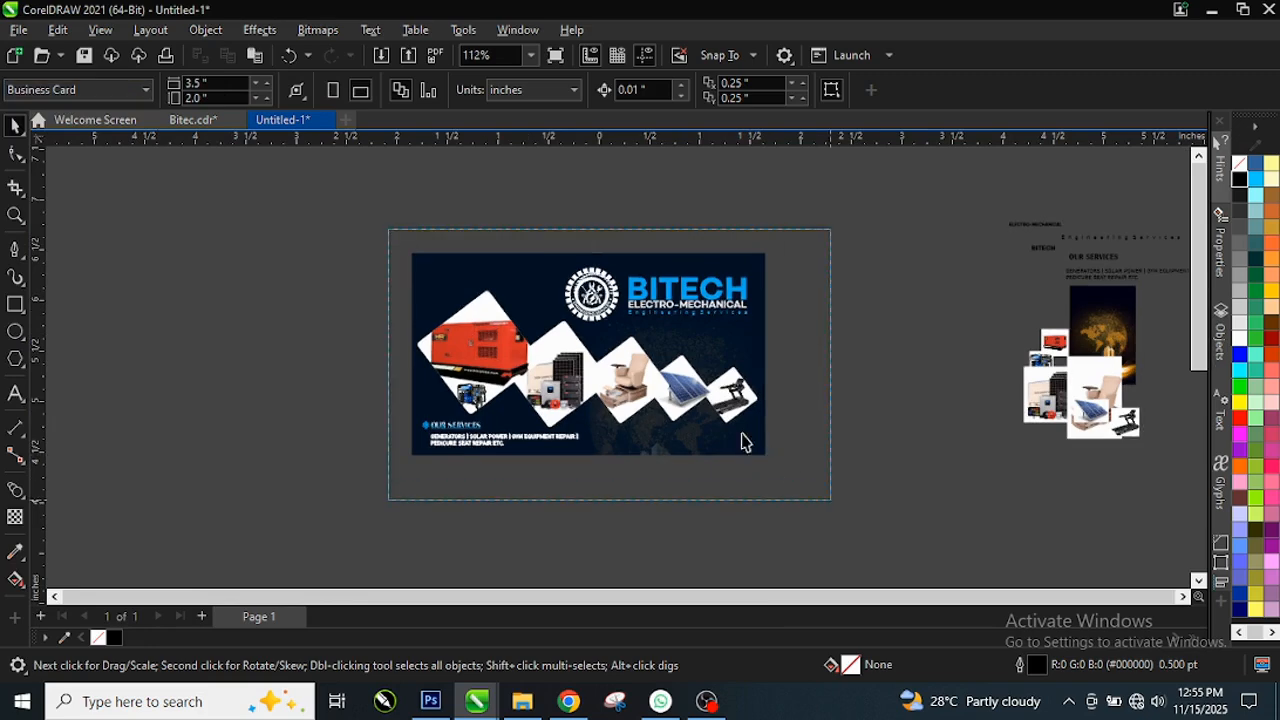
{"action": "left_click_drag", "start_coordinate": [695, 341], "coordinate": [312, 313]}
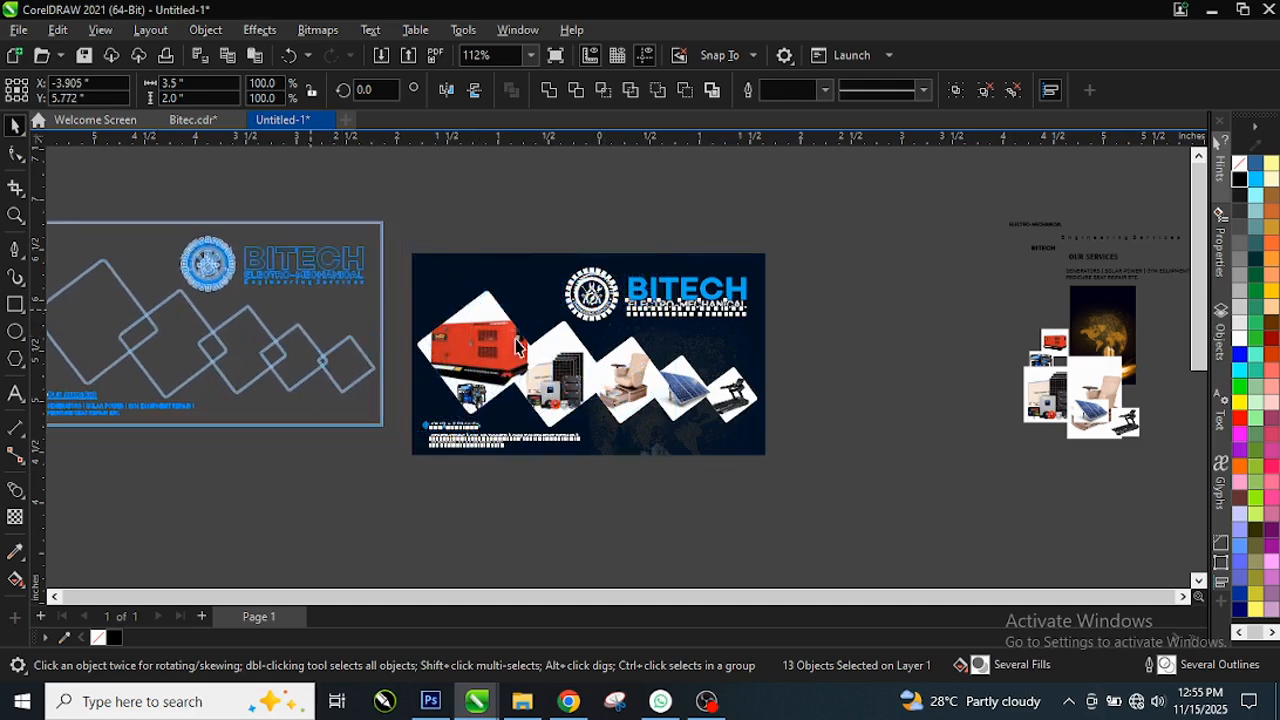
{"action": "scroll", "coordinate": [560, 347], "scroll_direction": "down", "scroll_amount": 1}
{"action": "scroll", "coordinate": [600, 395], "scroll_direction": "down", "scroll_amount": 2}
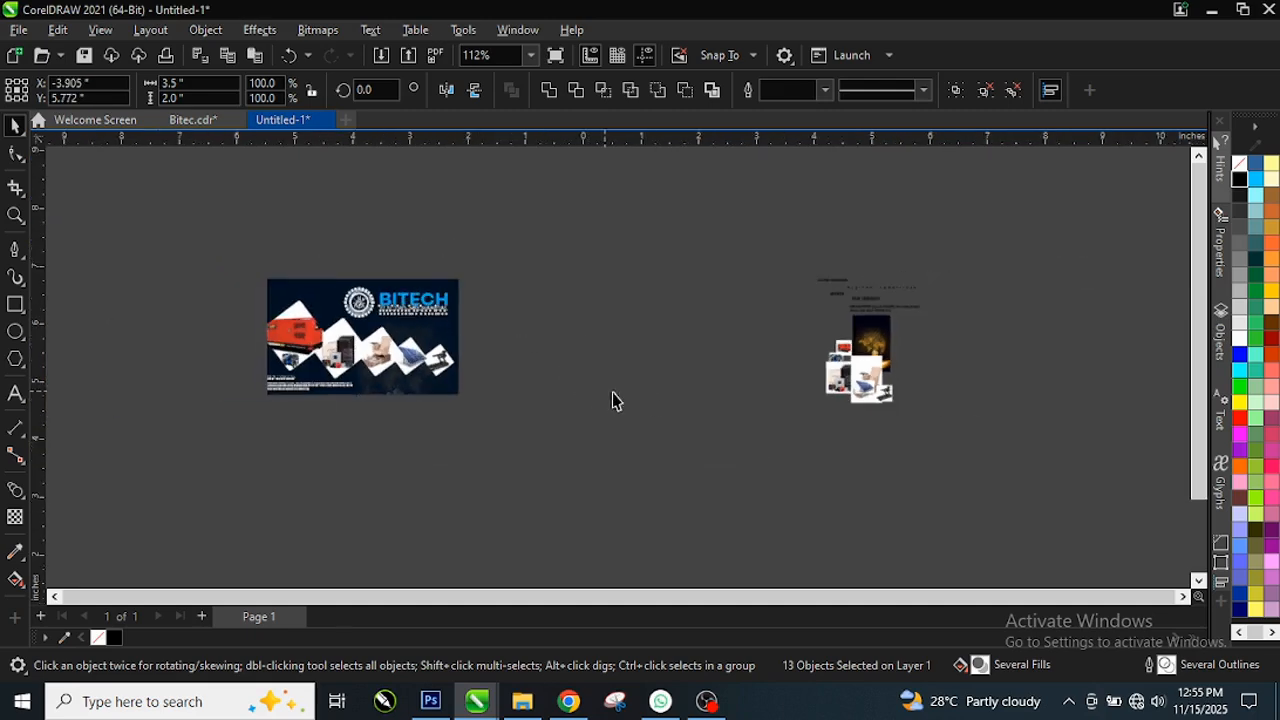
{"action": "scroll", "coordinate": [688, 510], "scroll_direction": "up", "scroll_amount": 1}
{"action": "scroll", "coordinate": [671, 466], "scroll_direction": "down", "scroll_amount": 1}
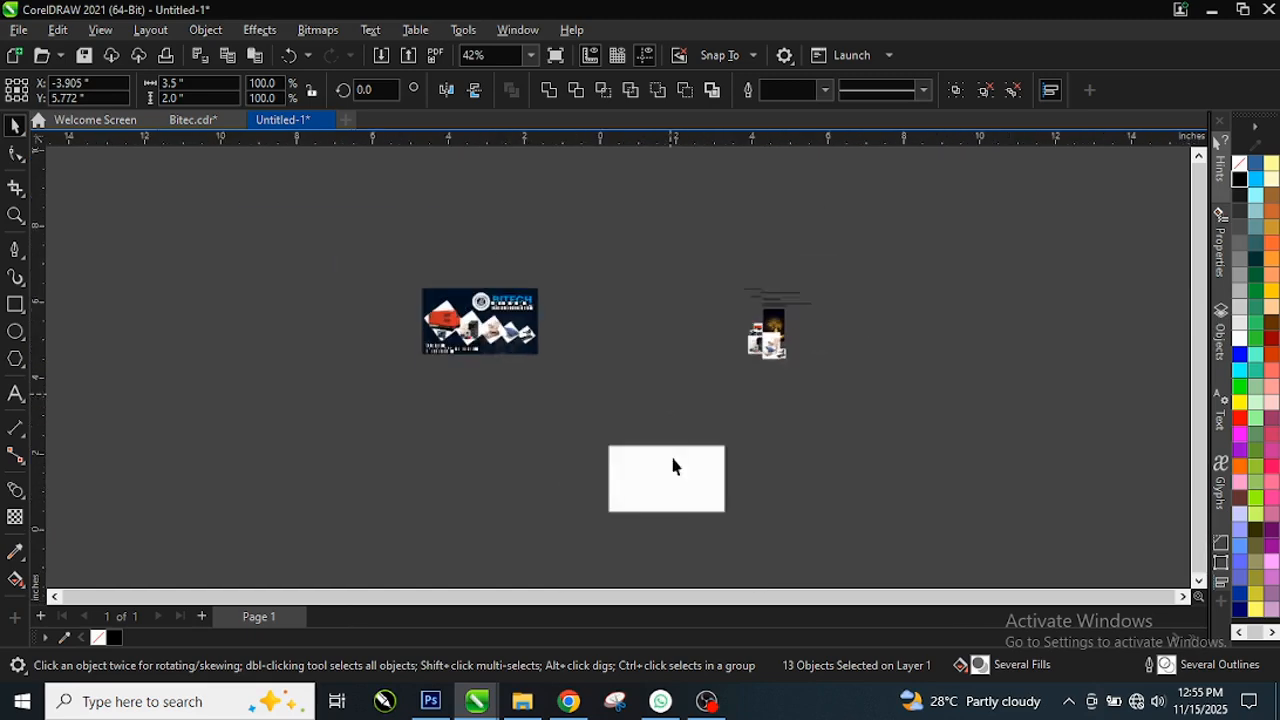
{"action": "scroll", "coordinate": [686, 534], "scroll_direction": "up", "scroll_amount": 1}
{"action": "scroll", "coordinate": [659, 508], "scroll_direction": "up", "scroll_amount": 1}
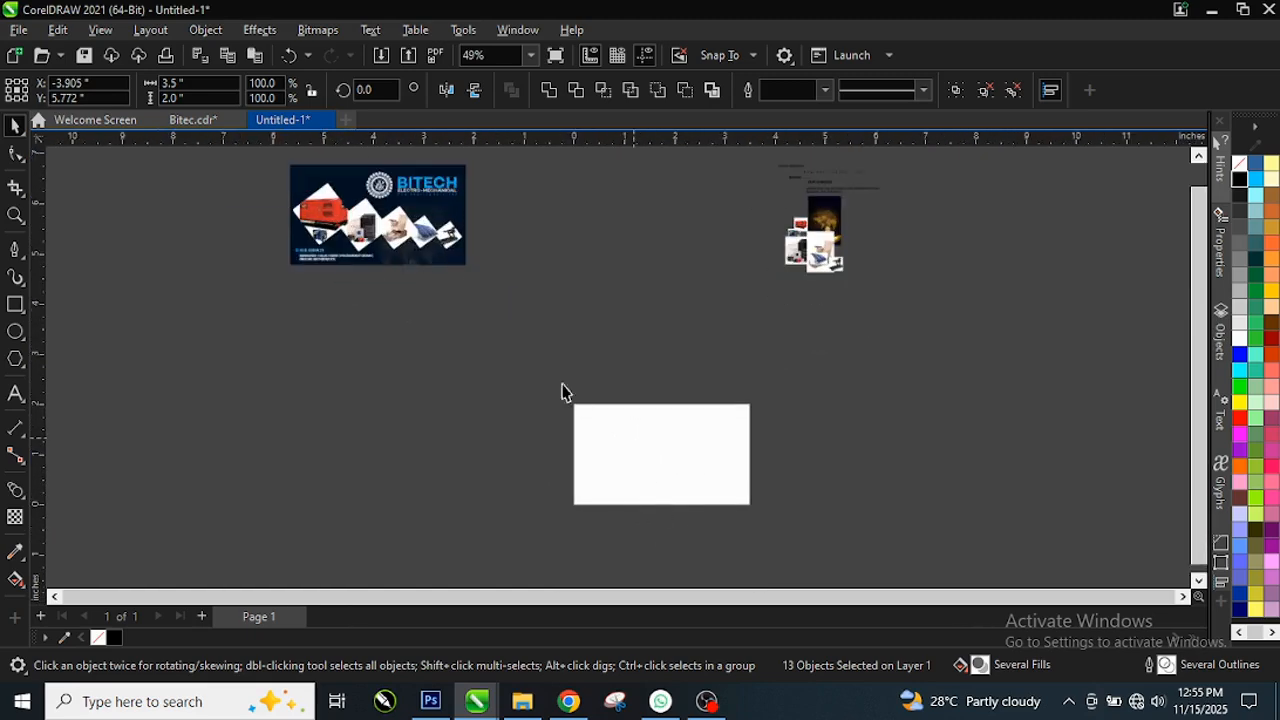
{"action": "left_click_drag", "start_coordinate": [344, 196], "coordinate": [404, 436]}
{"action": "scroll", "coordinate": [675, 535], "scroll_direction": "up", "scroll_amount": 2}
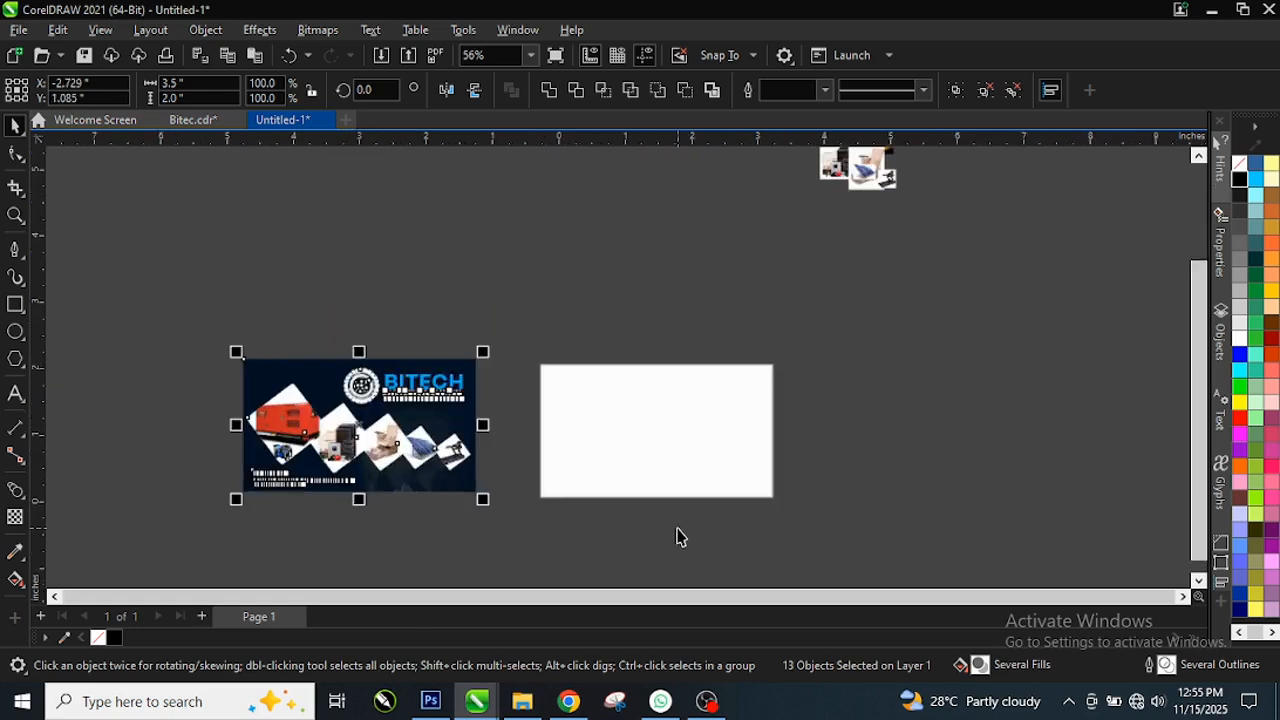
{"action": "scroll", "coordinate": [785, 506], "scroll_direction": "up", "scroll_amount": 3}
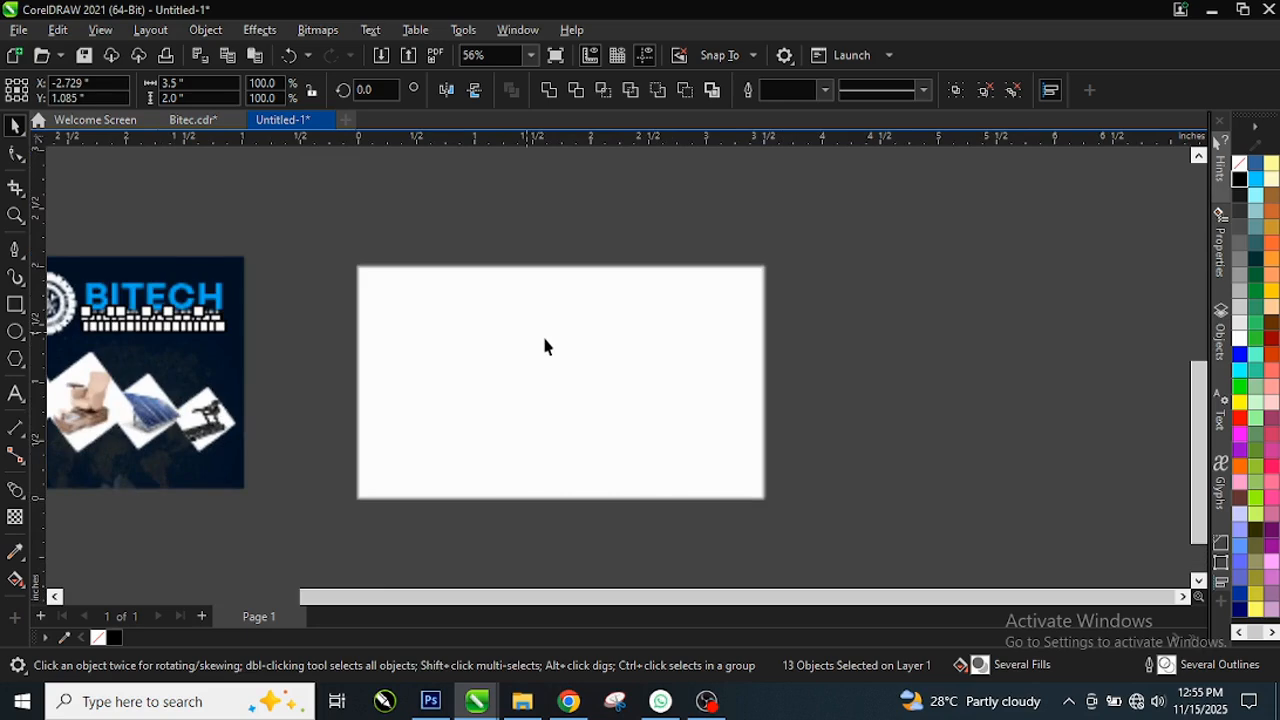
{"action": "left_click", "coordinate": [560, 350]}
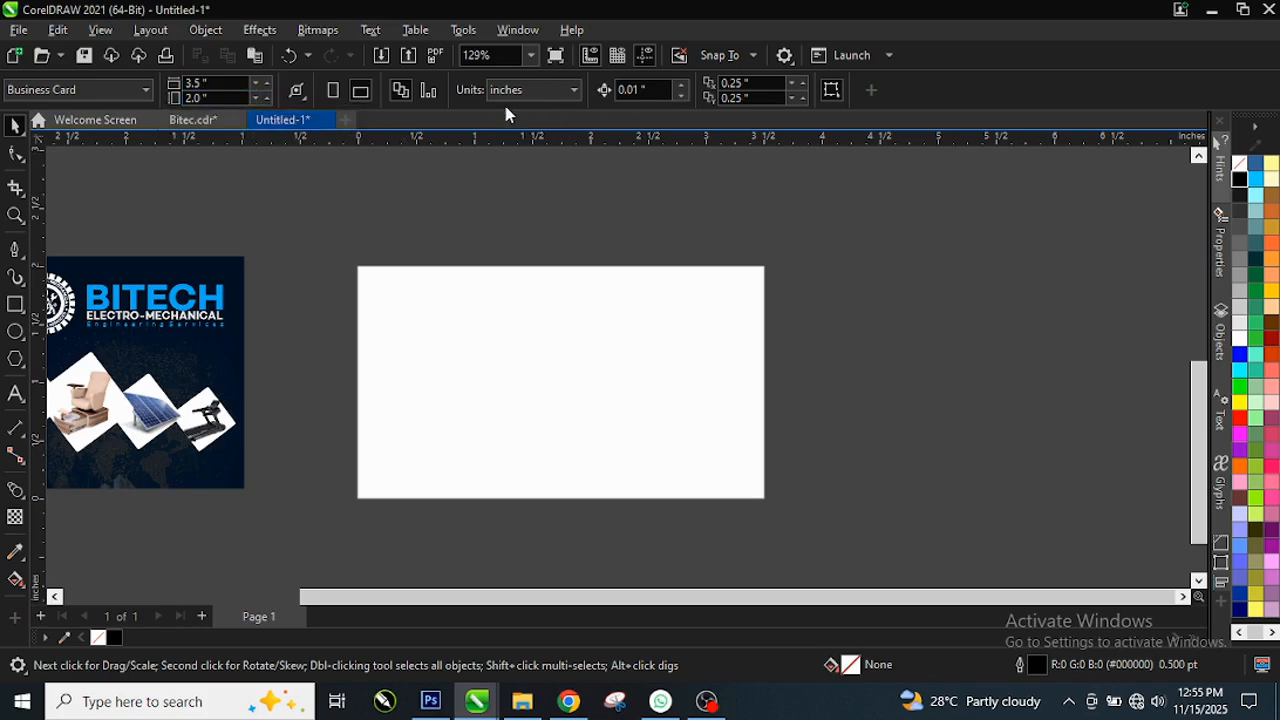
Step: Draw a rectangle from the page's top-left to bottom-right corner, about 3.487 × 1.962 inches
{"action": "left_click", "coordinate": [15, 305]}
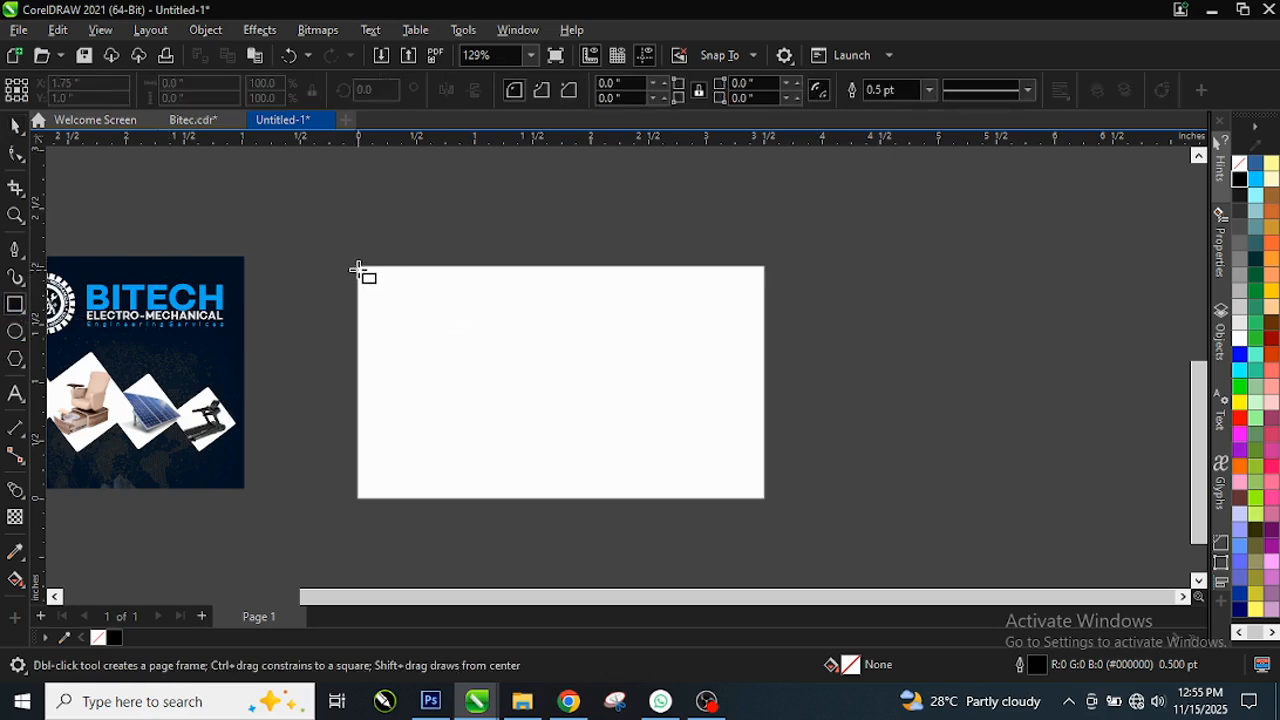
{"action": "left_click_drag", "start_coordinate": [358, 267], "coordinate": [767, 500]}
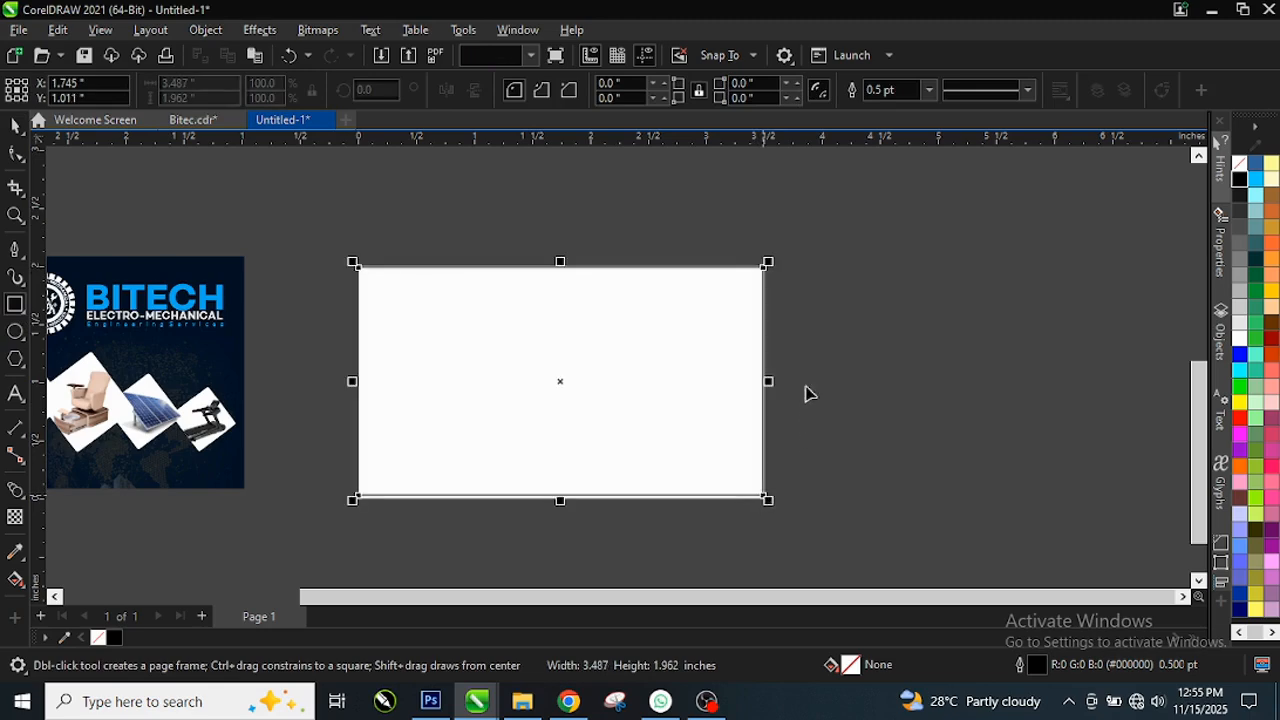
{"action": "key", "text": "space"}
{"action": "key", "text": "Escape"}
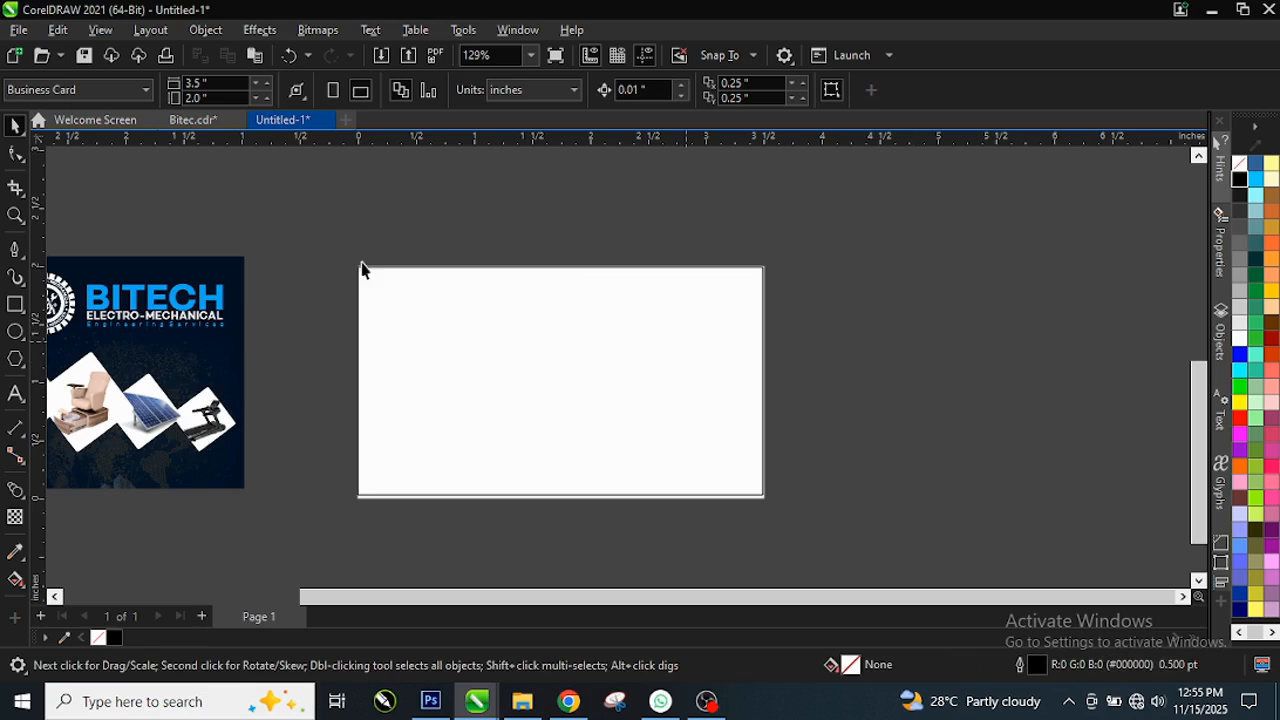
{"action": "left_click", "coordinate": [218, 84]}
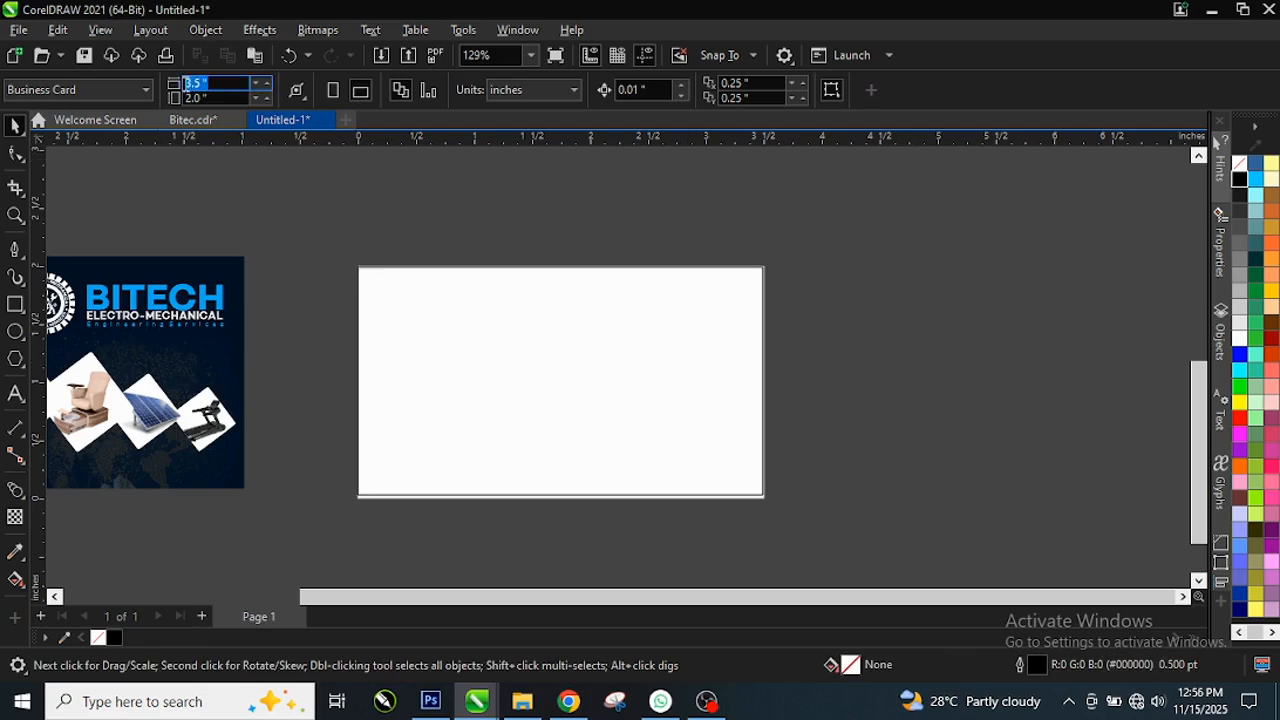
Step: Resize the rectangle to 3.5 inches wide by 2 inches high
{"action": "left_click", "coordinate": [537, 388]}
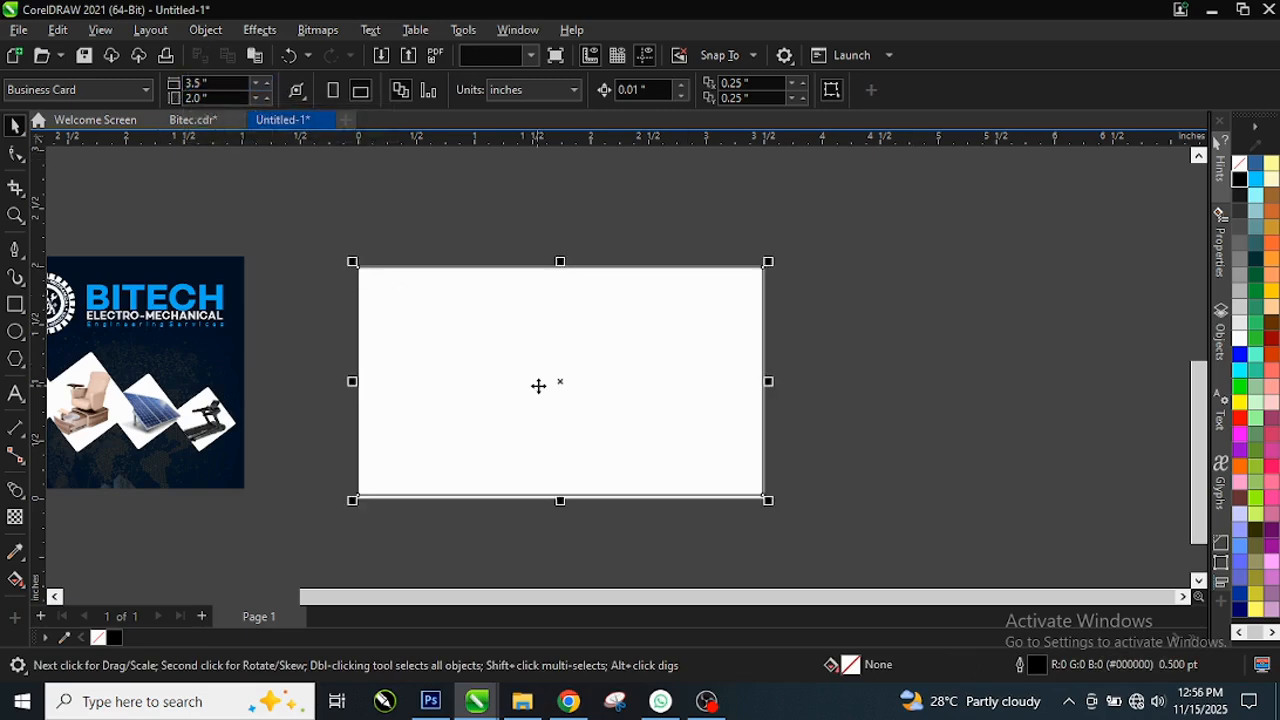
{"action": "left_click", "coordinate": [200, 84]}
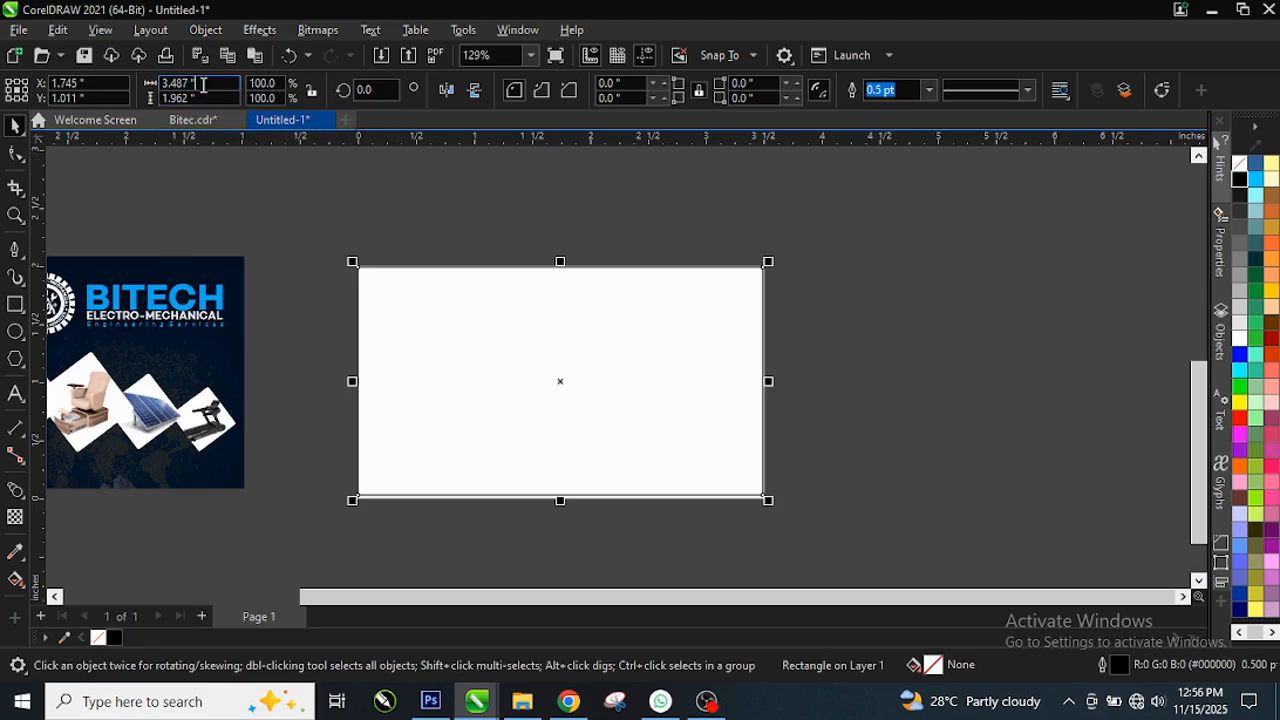
{"action": "type", "text": "3.5"}
{"action": "key", "text": "Tab"}
{"action": "type", "text": "2"}
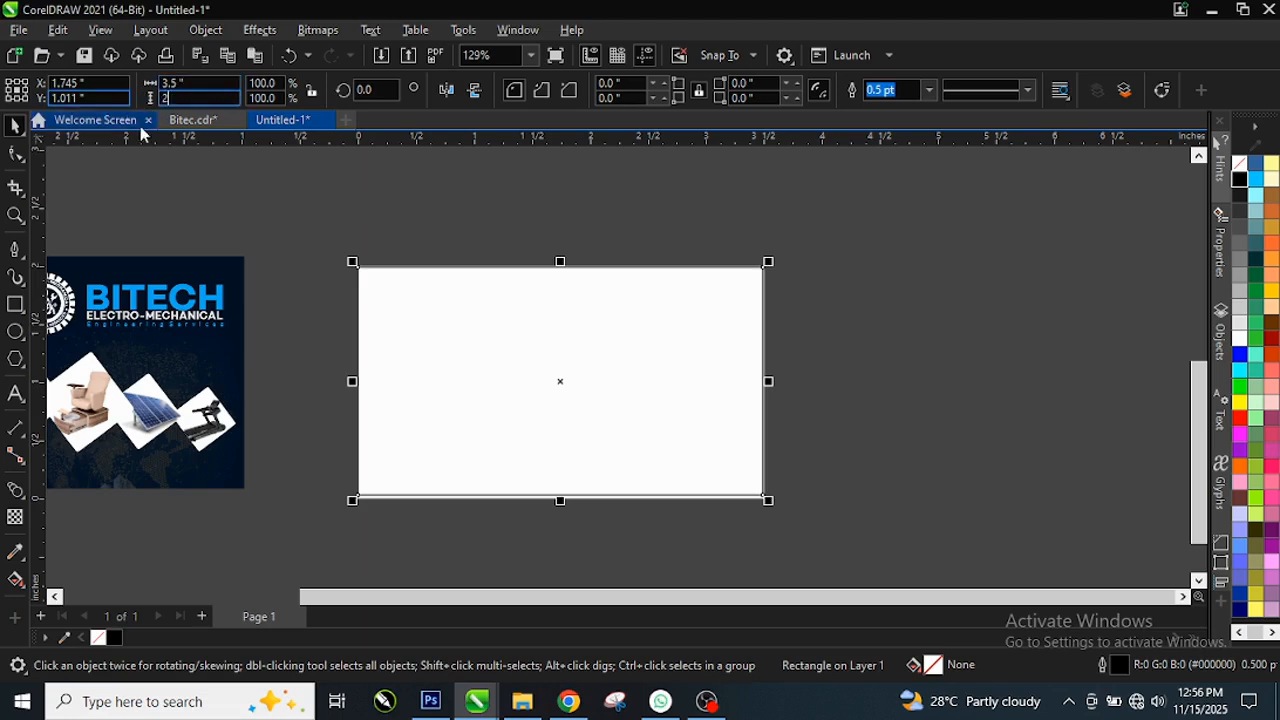
{"action": "key", "text": "Return"}
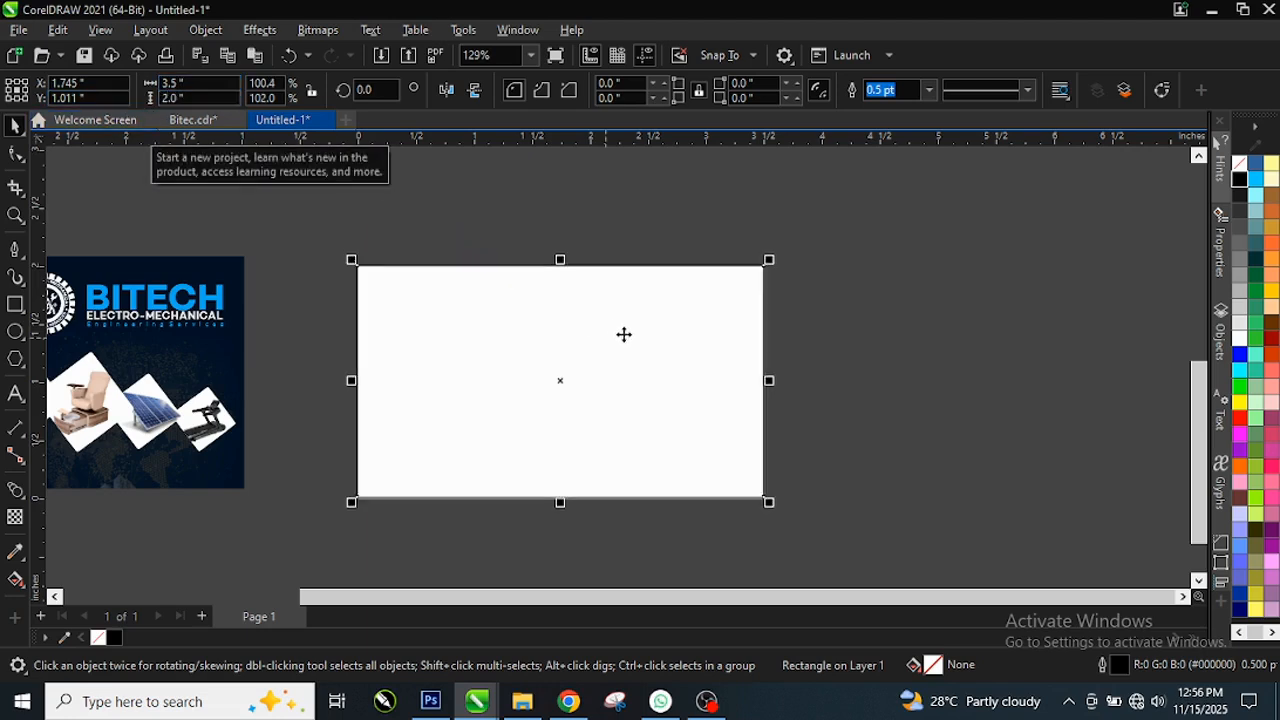
Step: Remove the rectangle's outline using the X swatch's Set Outline Color option
{"action": "scroll", "coordinate": [676, 320], "scroll_direction": "up", "scroll_amount": 5}
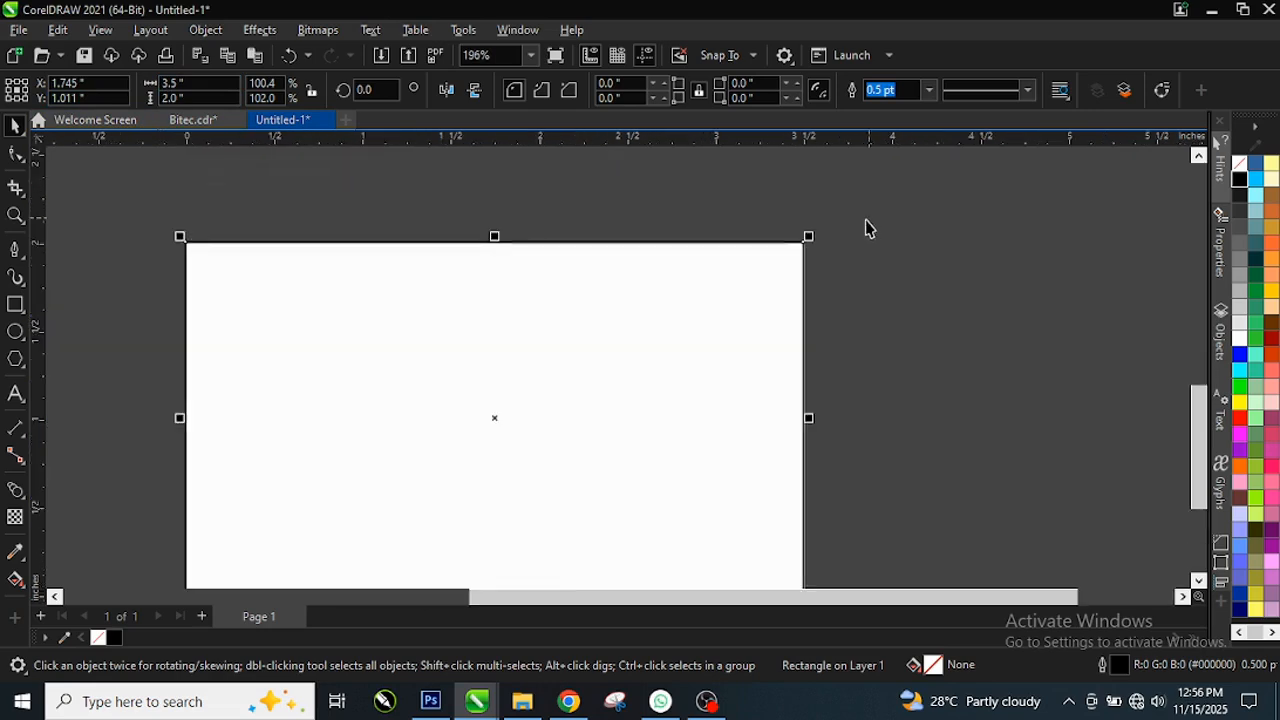
{"action": "scroll", "coordinate": [829, 217], "scroll_direction": "up", "scroll_amount": 5}
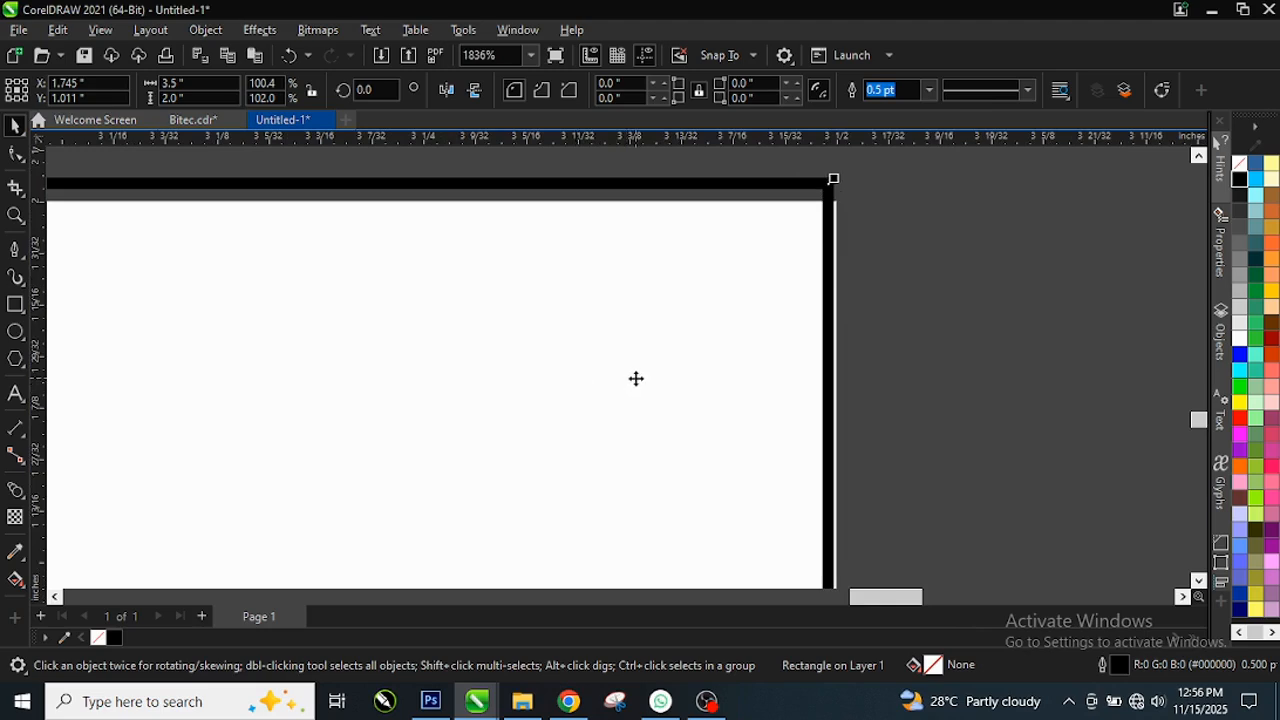
{"action": "scroll", "coordinate": [734, 360], "scroll_direction": "down", "scroll_amount": 2}
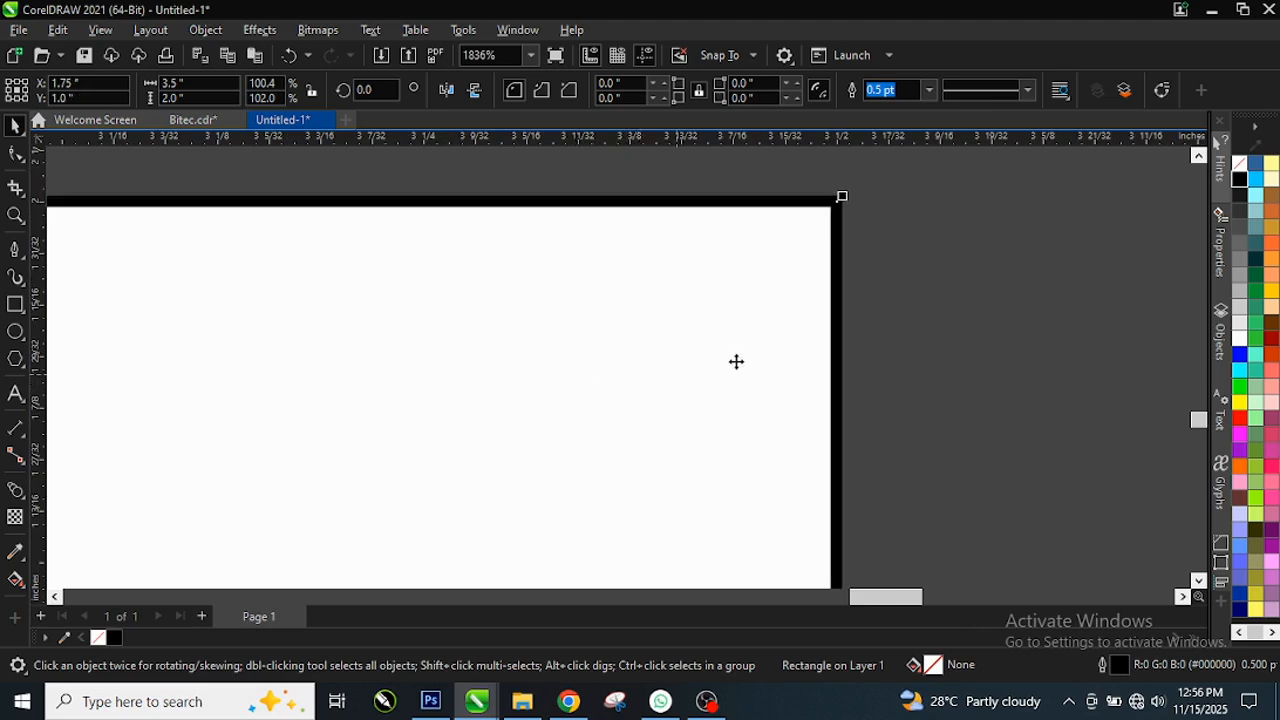
{"action": "scroll", "coordinate": [775, 325], "scroll_direction": "down", "scroll_amount": 7}
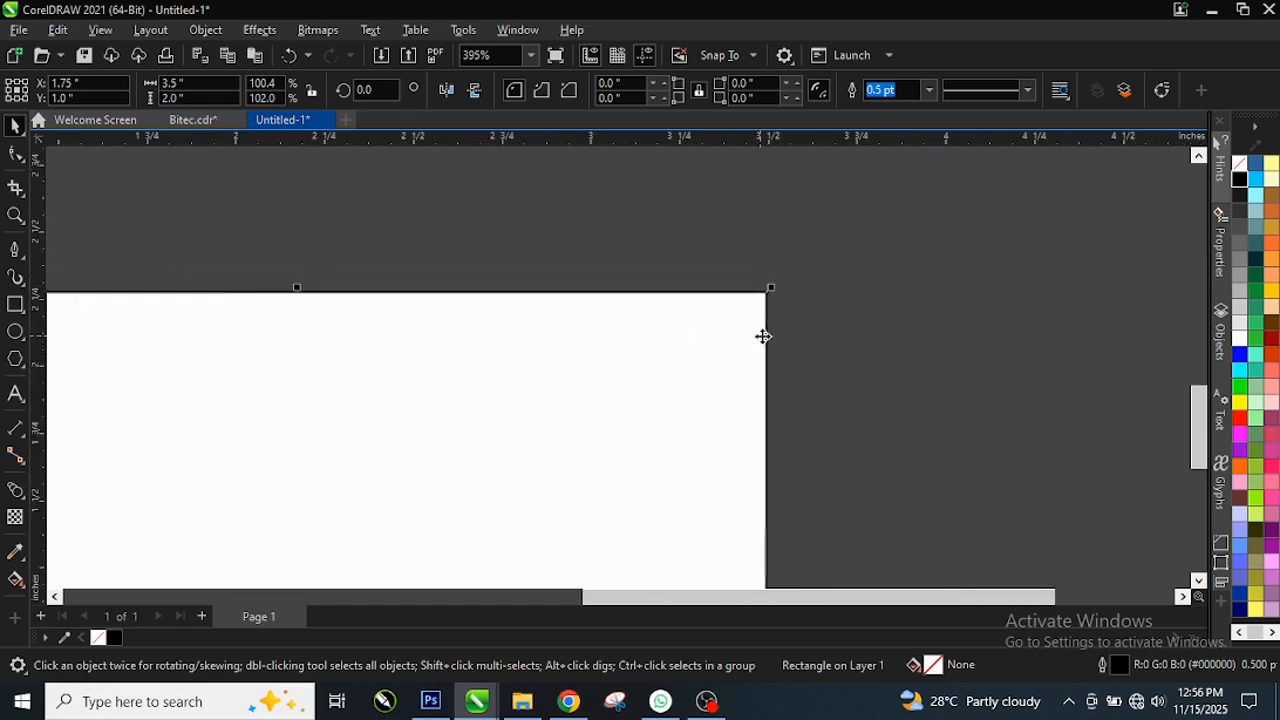
{"action": "scroll", "coordinate": [471, 437], "scroll_direction": "up", "scroll_amount": 2}
{"action": "scroll", "coordinate": [929, 363], "scroll_direction": "up", "scroll_amount": 2}
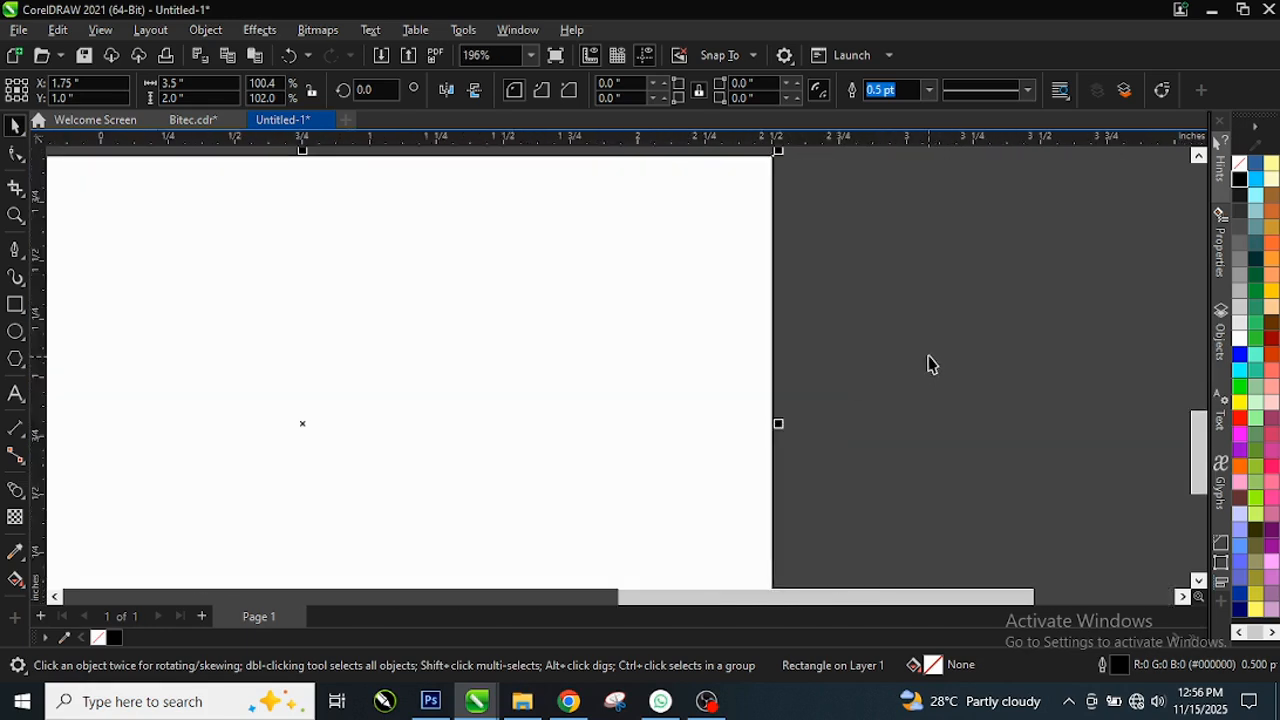
{"action": "scroll", "coordinate": [737, 363], "scroll_direction": "up", "scroll_amount": 5}
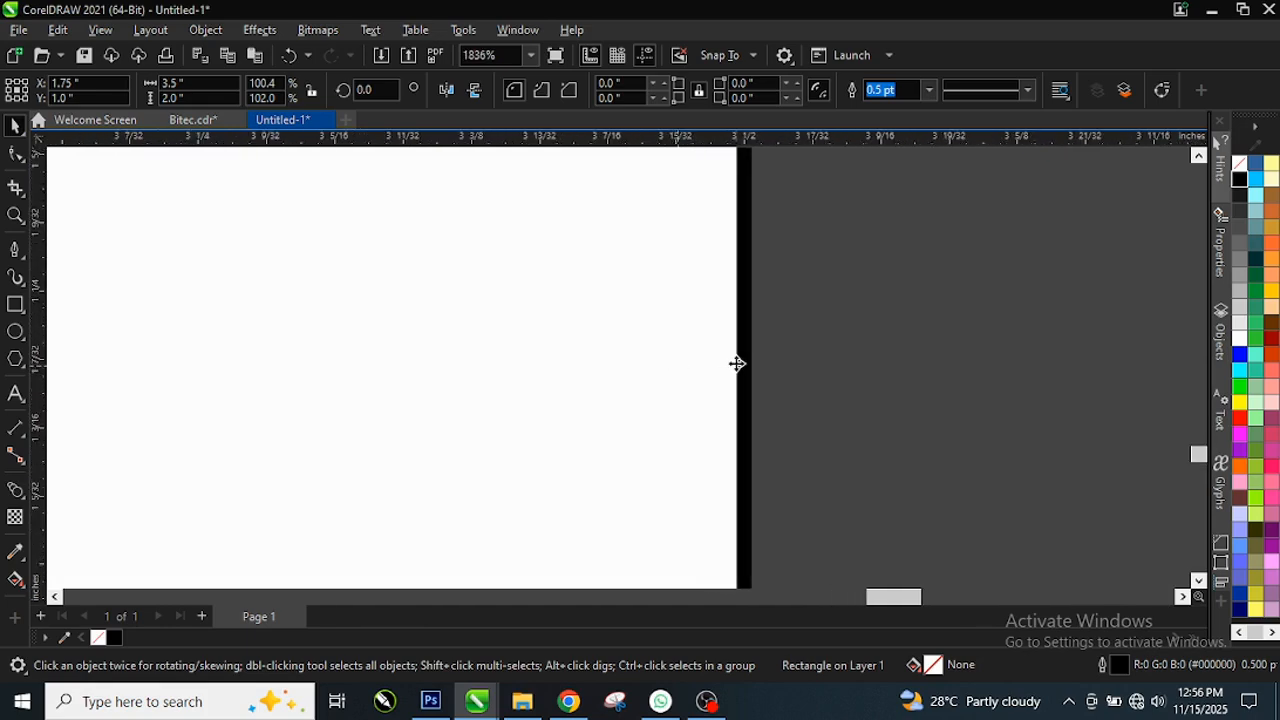
{"action": "scroll", "coordinate": [750, 356], "scroll_direction": "up", "scroll_amount": 2}
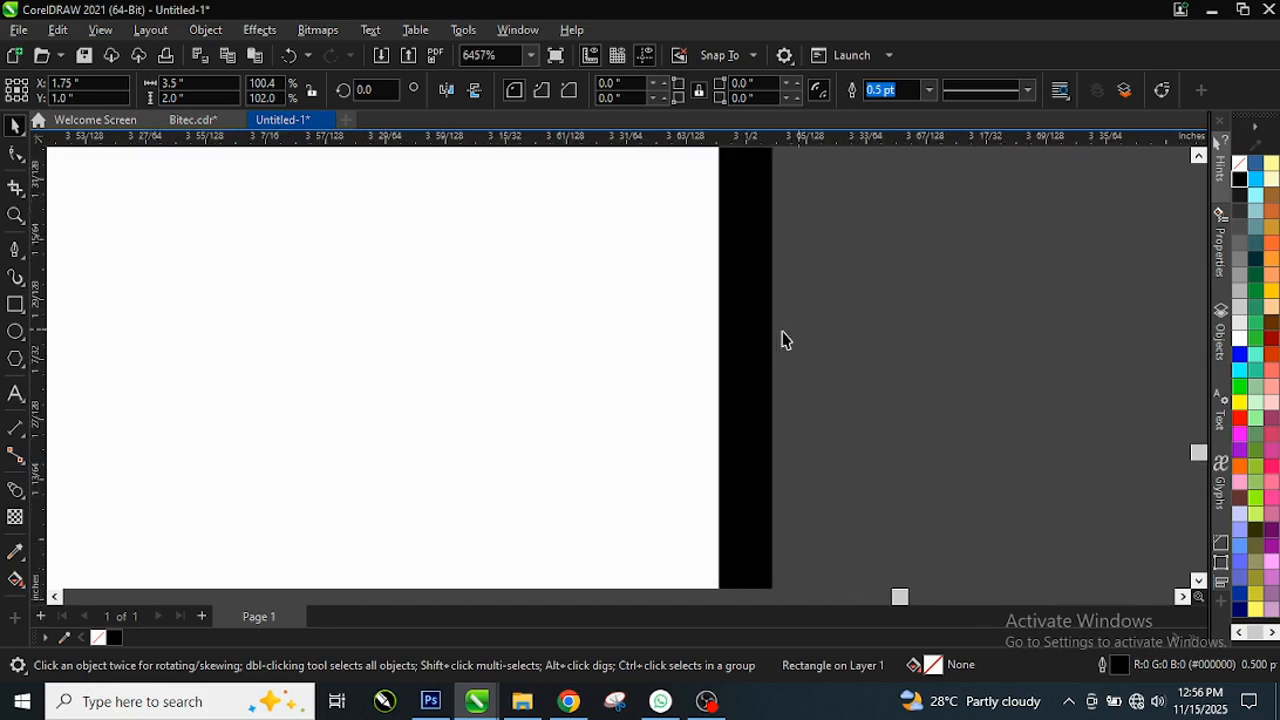
{"action": "right_click", "coordinate": [1244, 175]}
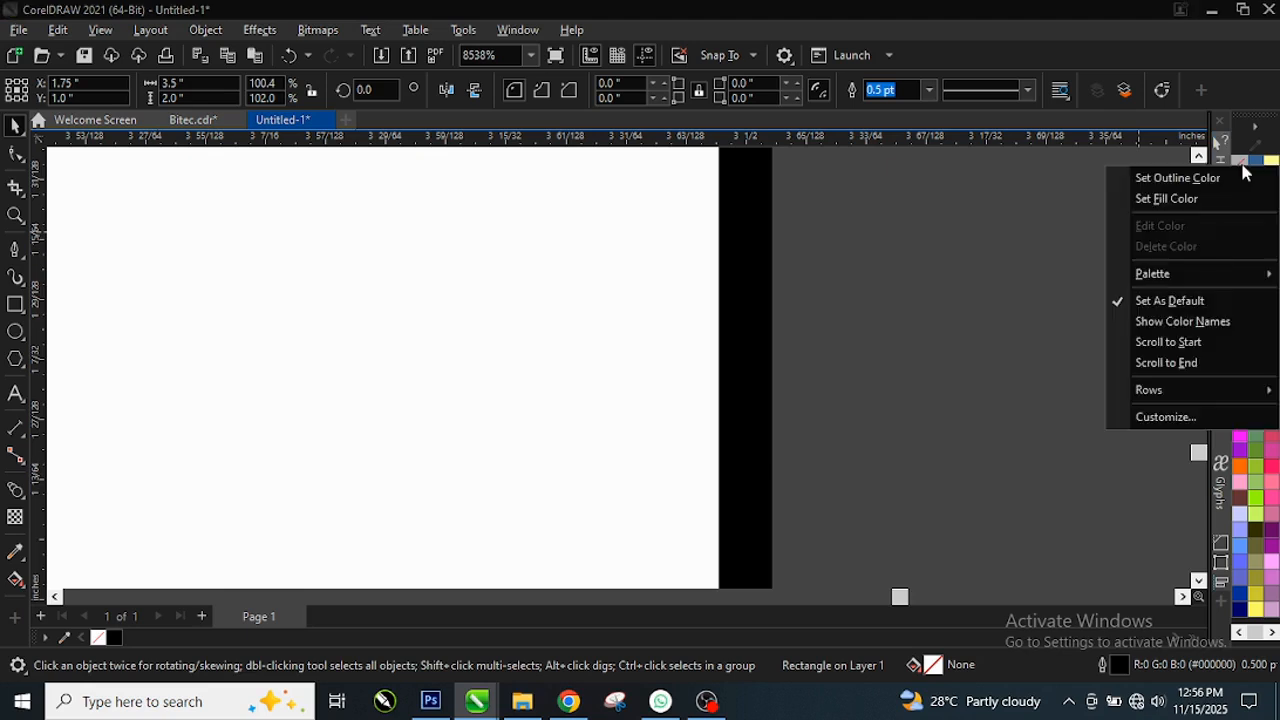
{"action": "left_click", "coordinate": [1128, 184]}
{"action": "scroll", "coordinate": [760, 310], "scroll_direction": "down", "scroll_amount": 4}
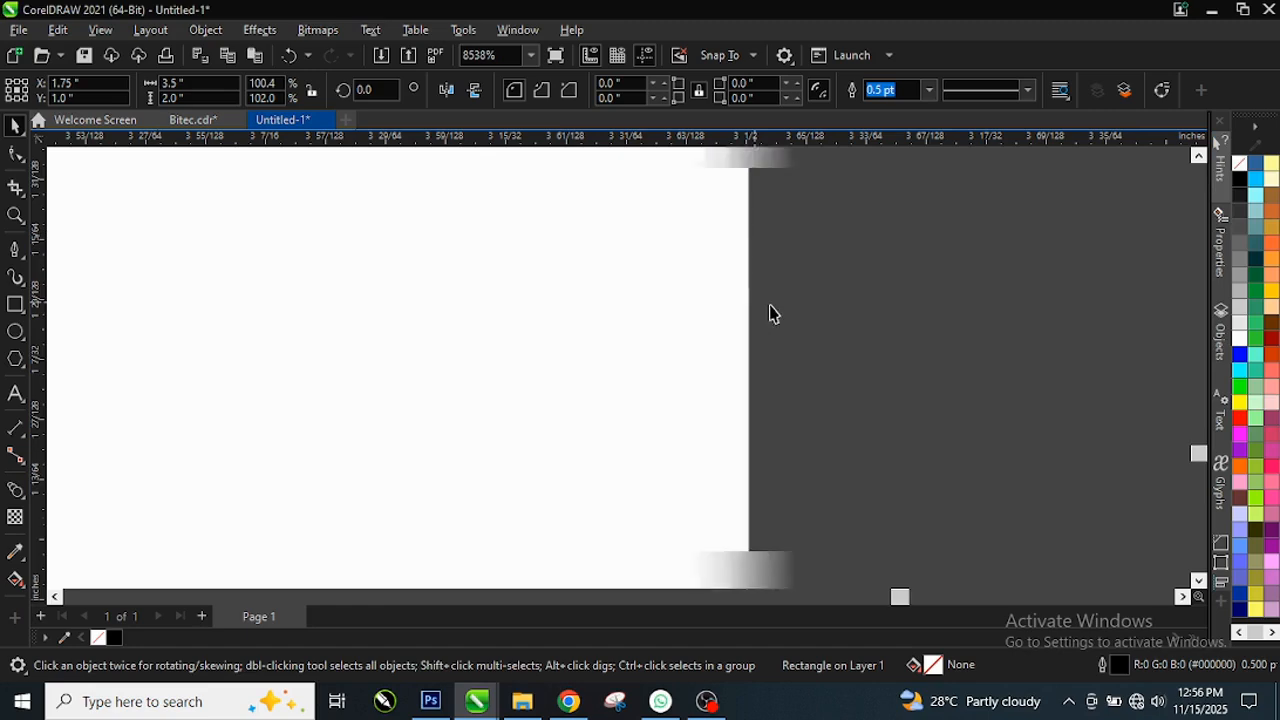
{"action": "scroll", "coordinate": [843, 314], "scroll_direction": "down", "scroll_amount": 5}
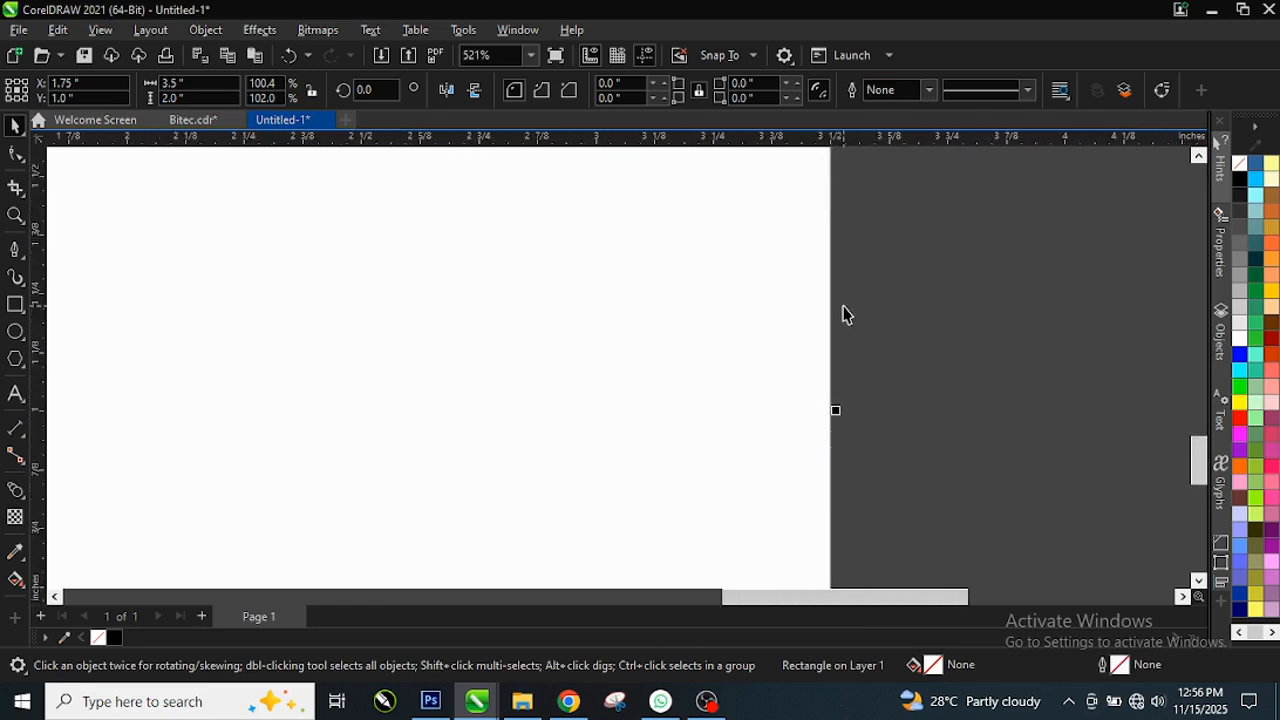
{"action": "left_click", "coordinate": [945, 314]}
Step: Fill the card-sized rectangle with the bright blue palette swatch (#3300CC, R51 G0 B204)
{"action": "left_click", "coordinate": [771, 317]}
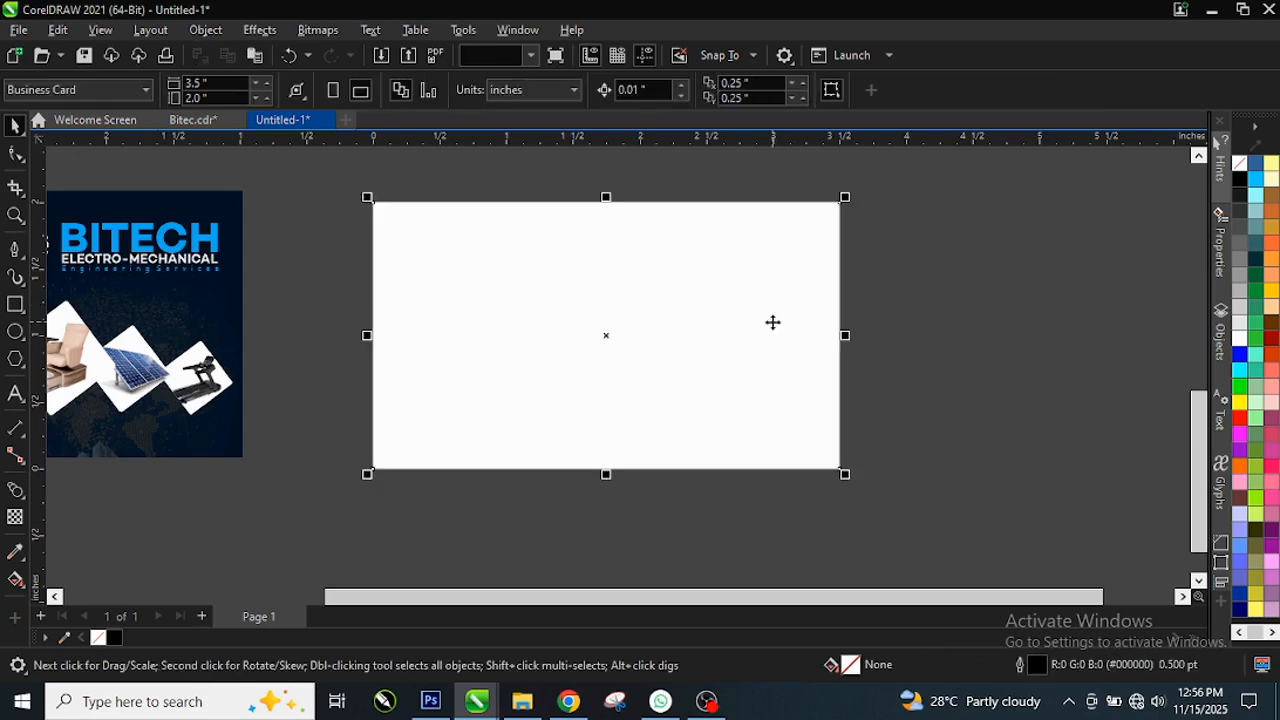
{"action": "scroll", "coordinate": [657, 309], "scroll_direction": "down", "scroll_amount": 1}
{"action": "scroll", "coordinate": [627, 306], "scroll_direction": "down", "scroll_amount": 1}
{"action": "scroll", "coordinate": [625, 306], "scroll_direction": "up", "scroll_amount": 3}
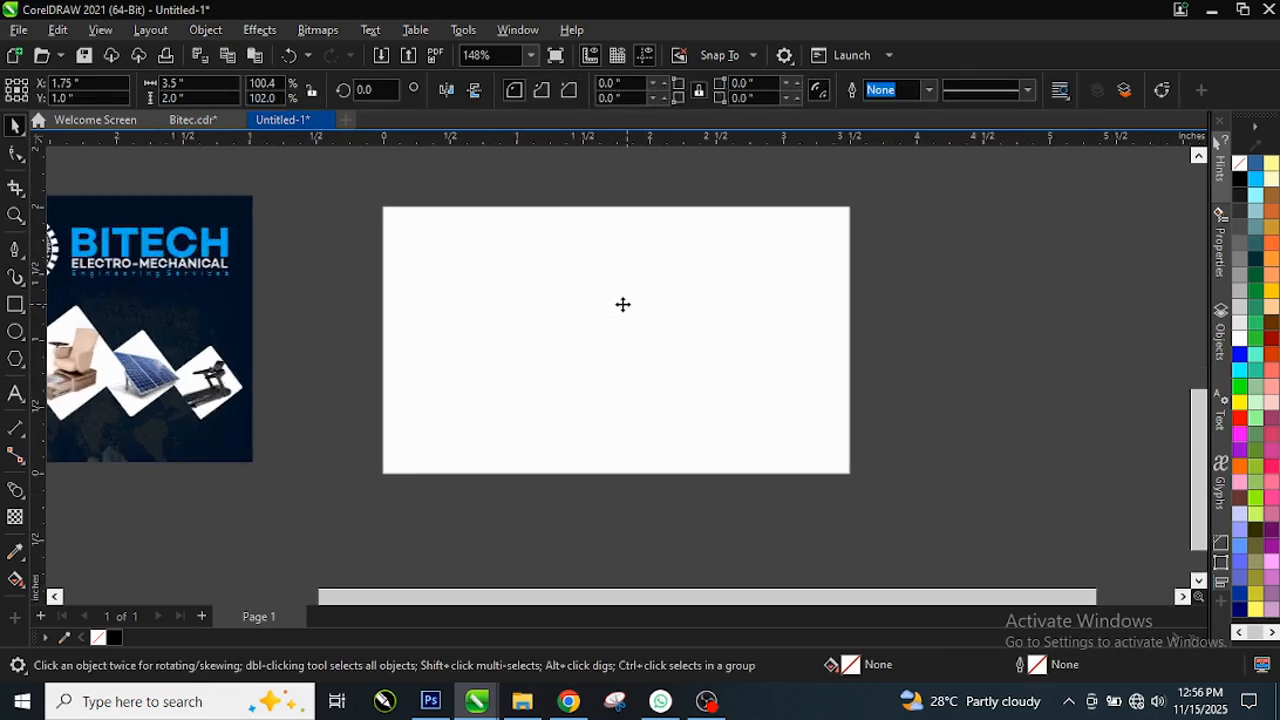
{"action": "scroll", "coordinate": [611, 304], "scroll_direction": "down", "scroll_amount": 1}
{"action": "scroll", "coordinate": [549, 286], "scroll_direction": "down", "scroll_amount": 1}
{"action": "left_click", "coordinate": [586, 296]}
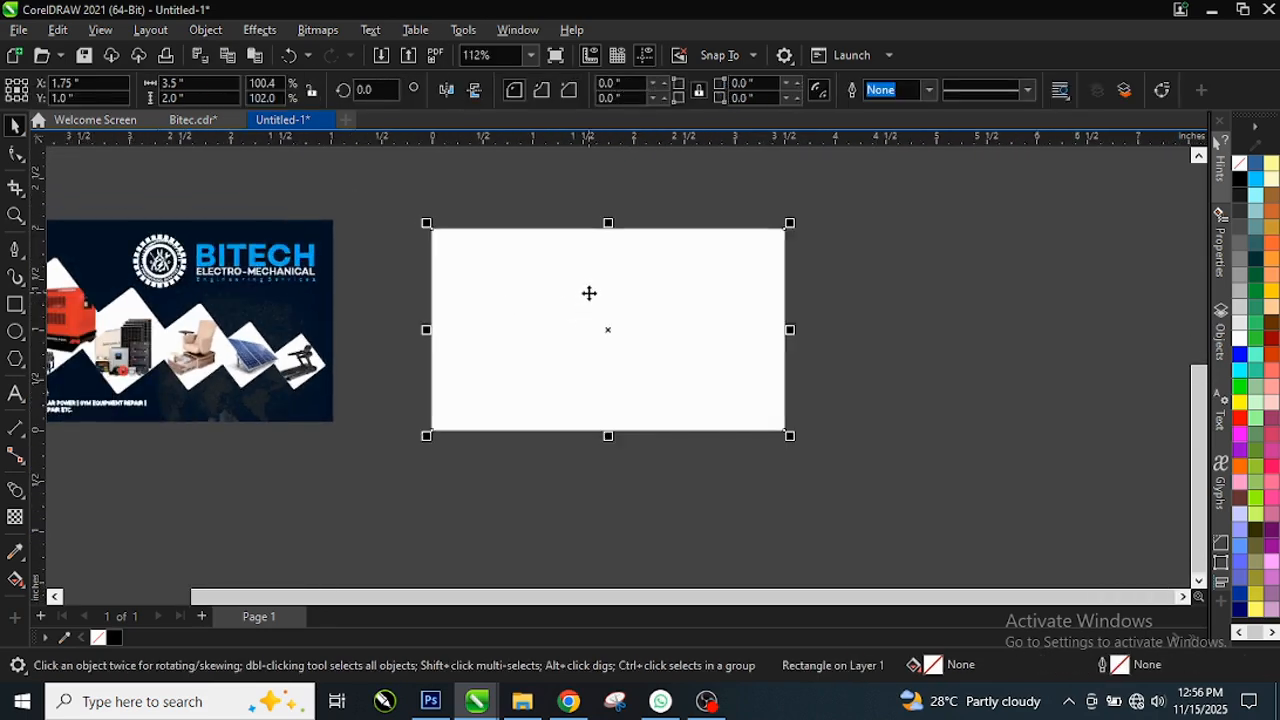
{"action": "scroll", "coordinate": [589, 296], "scroll_direction": "up", "scroll_amount": 2}
{"action": "left_click", "coordinate": [922, 318]}
{"action": "left_click", "coordinate": [743, 289]}
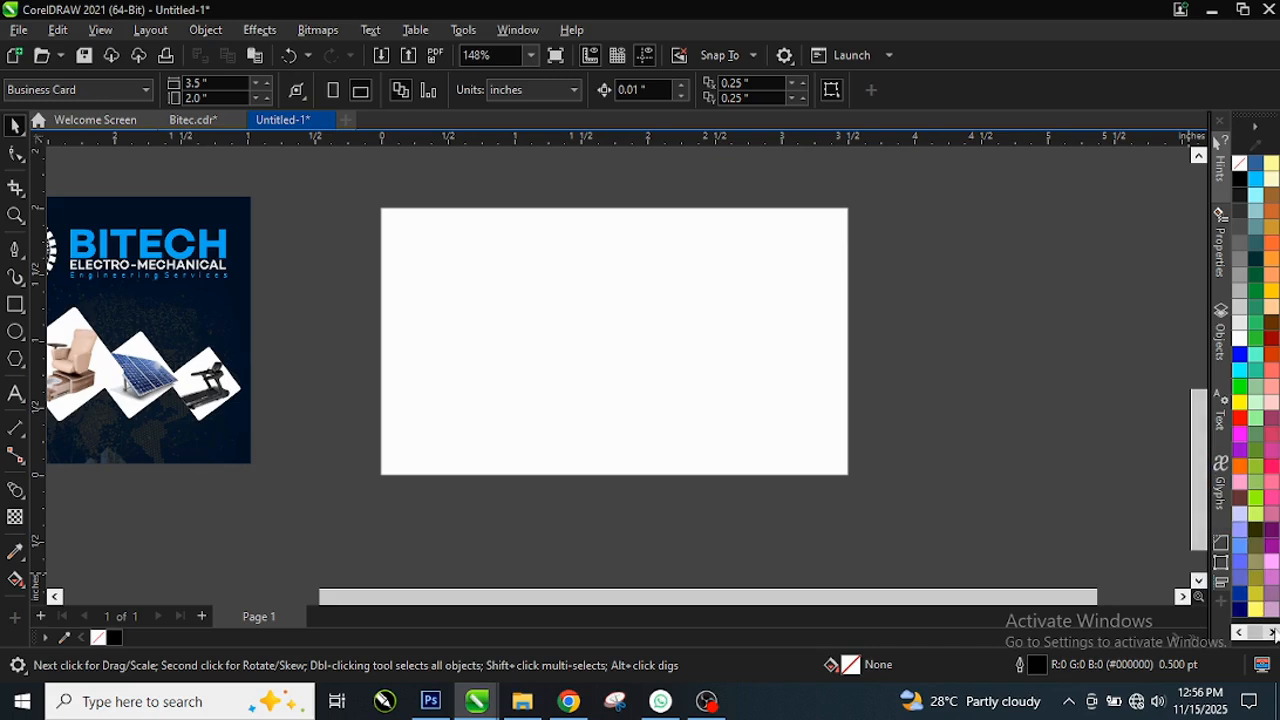
{"action": "scroll", "coordinate": [1273, 470], "scroll_direction": "down", "scroll_amount": 1}
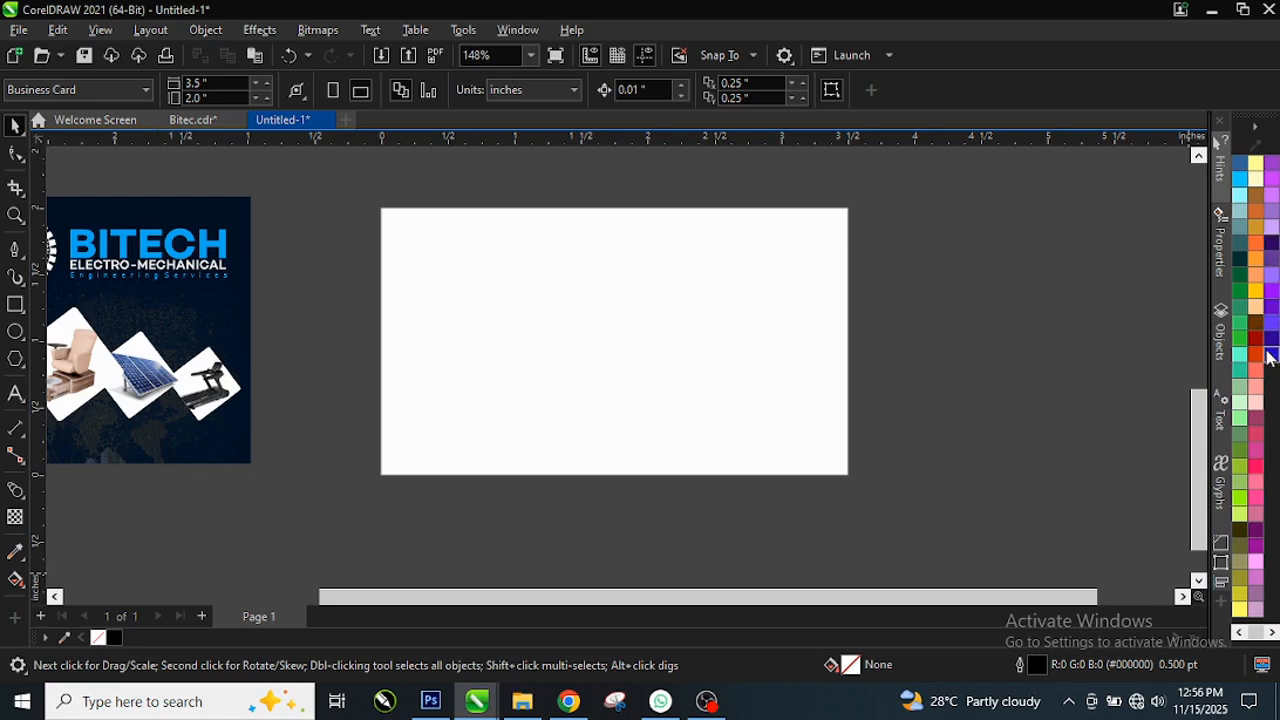
{"action": "left_click", "coordinate": [800, 368]}
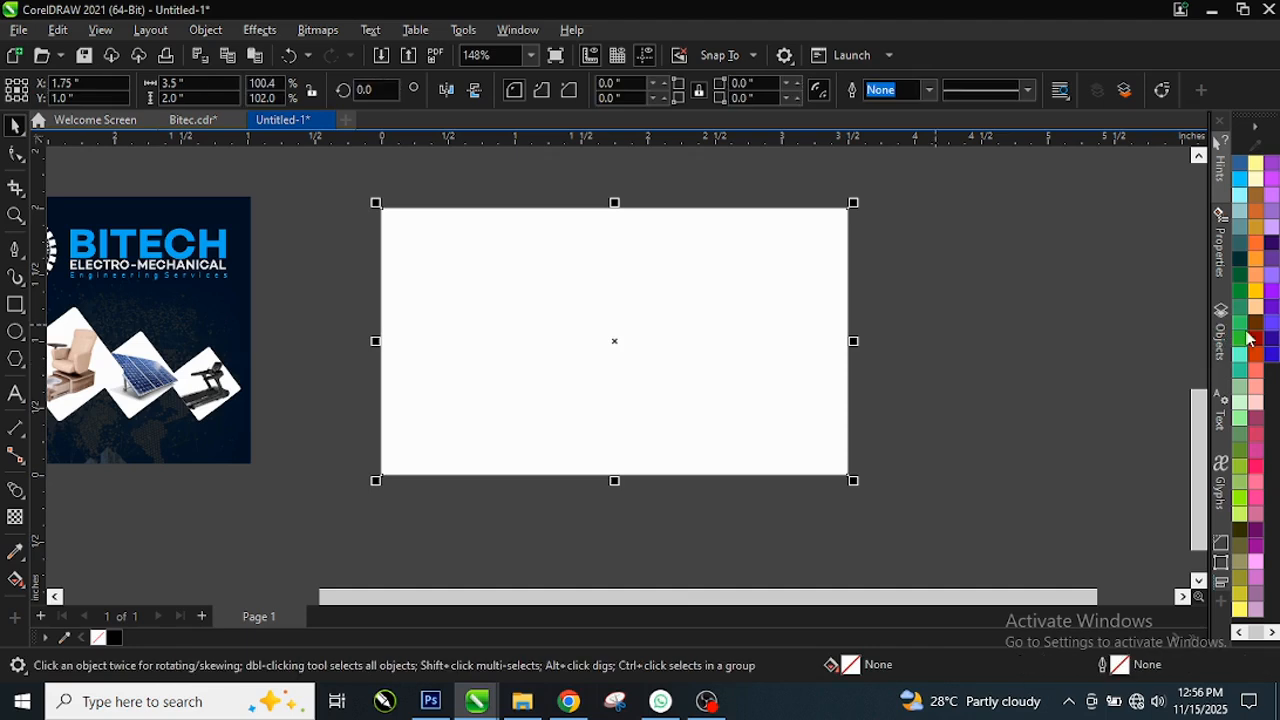
{"action": "left_click", "coordinate": [1272, 356]}
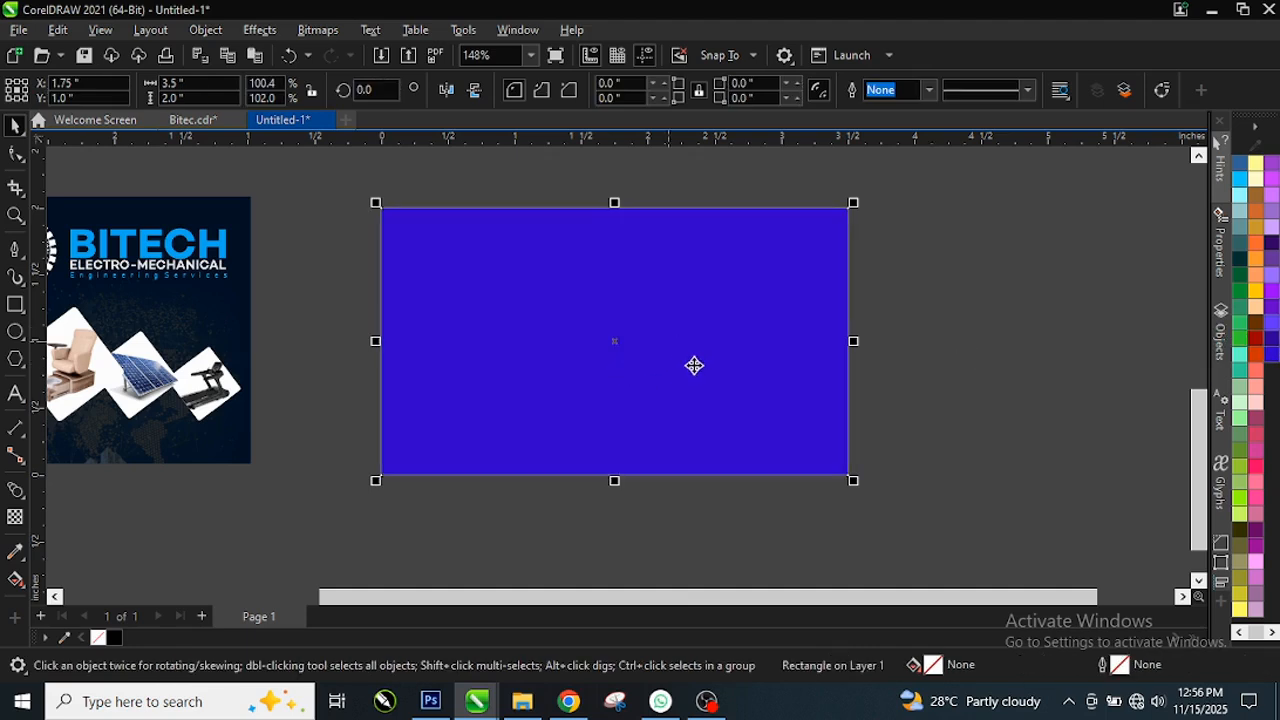
{"action": "scroll", "coordinate": [623, 330], "scroll_direction": "up", "scroll_amount": 1}
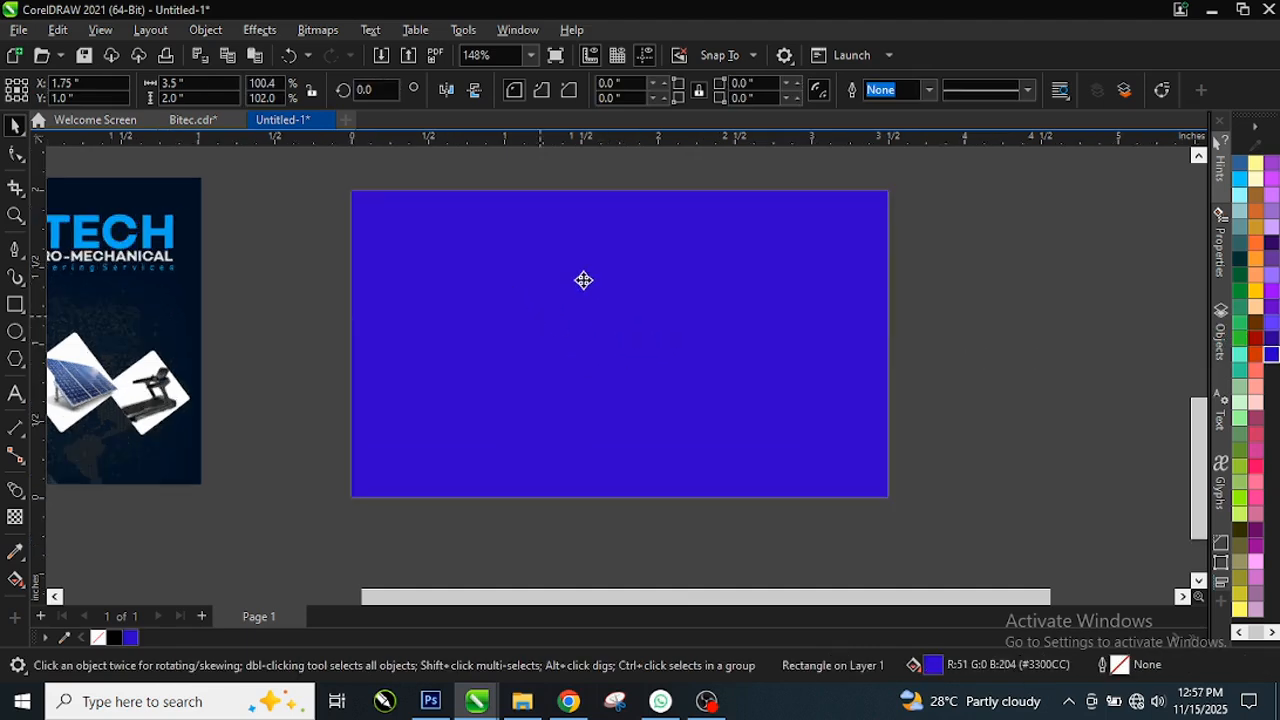
{"action": "scroll", "coordinate": [220, 292], "scroll_direction": "down", "scroll_amount": 4}
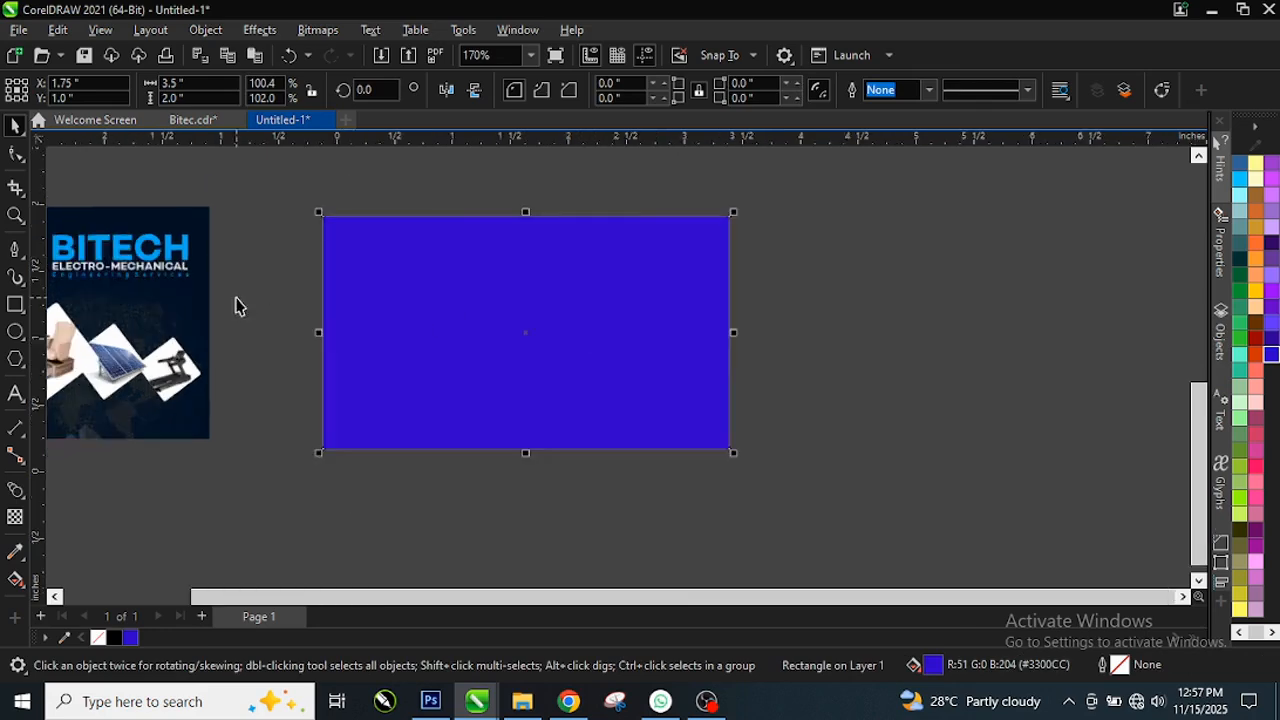
{"action": "scroll", "coordinate": [106, 286], "scroll_direction": "up", "scroll_amount": 4}
{"action": "left_click", "coordinate": [490, 367]}
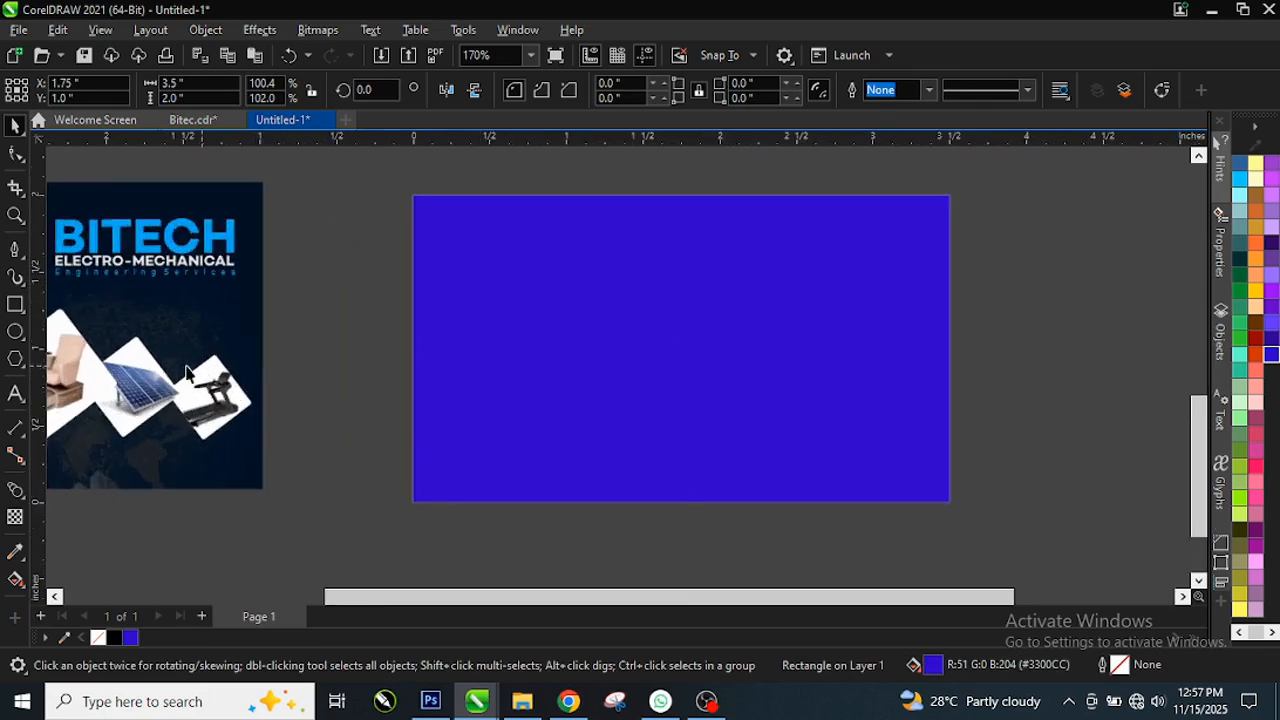
{"action": "left_click", "coordinate": [17, 552]}
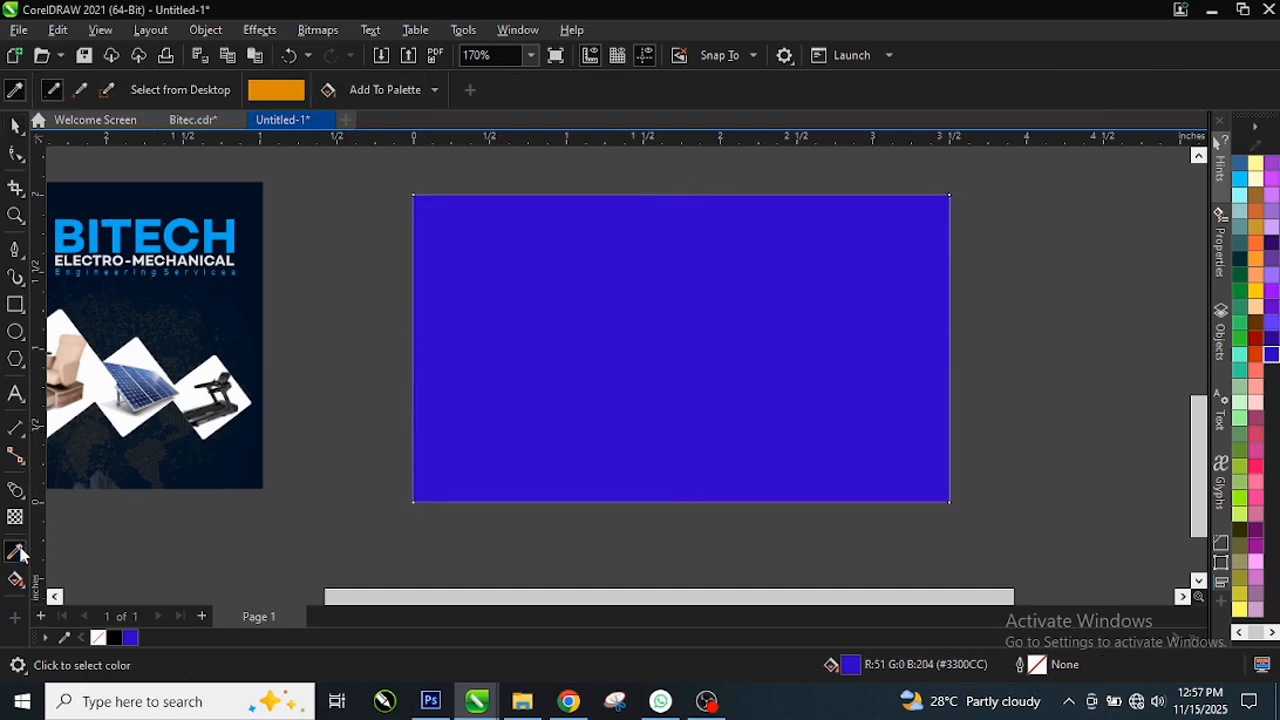
{"action": "left_click", "coordinate": [252, 290]}
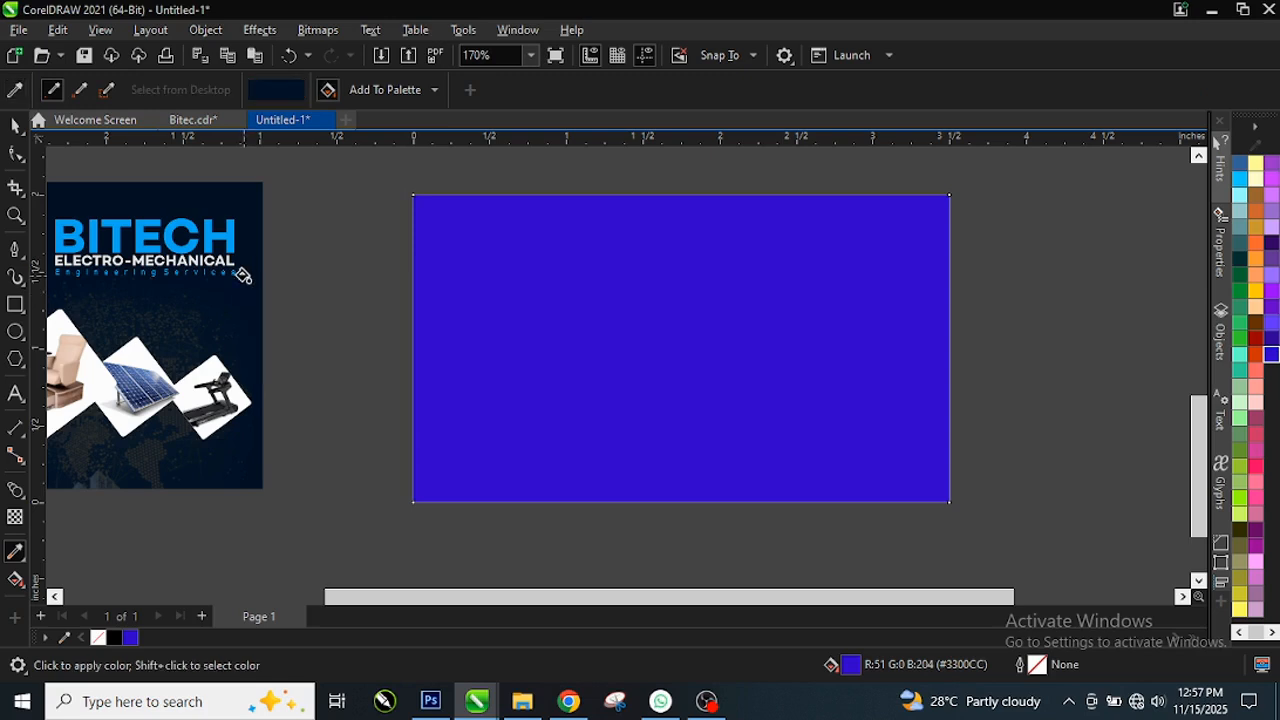
{"action": "left_click", "coordinate": [571, 275]}
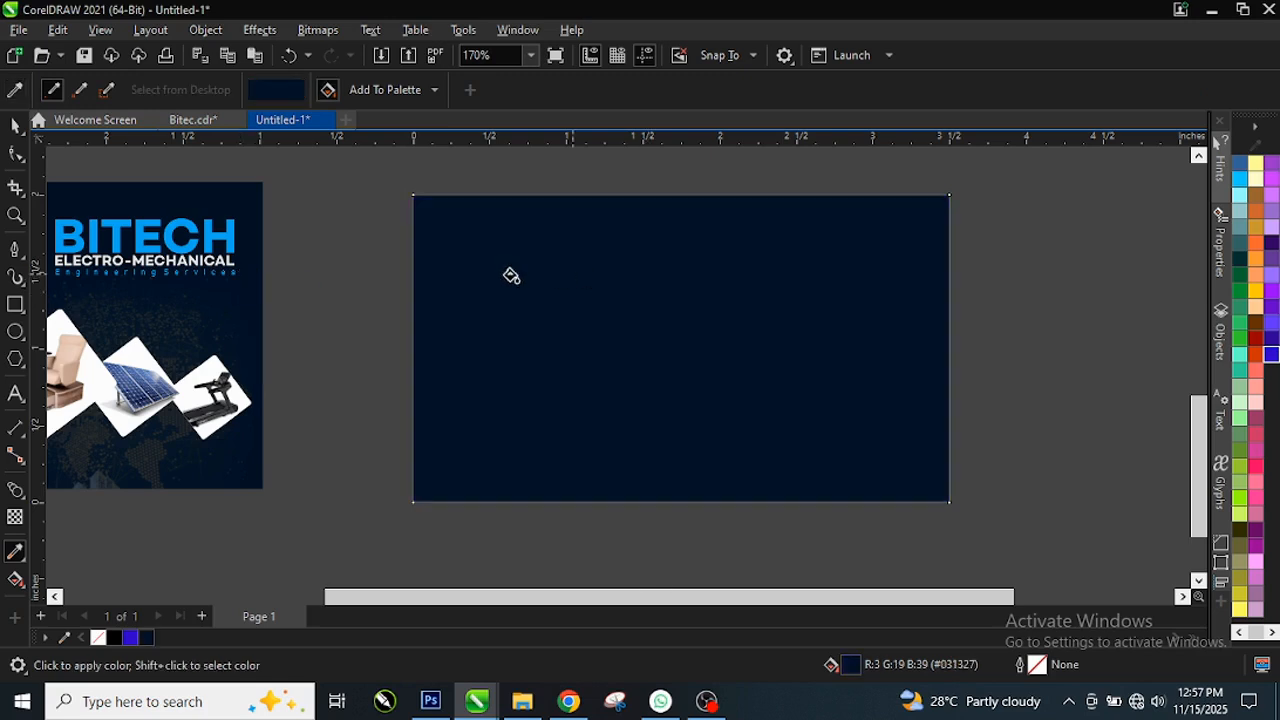
{"action": "key", "text": "ctrl+z"}
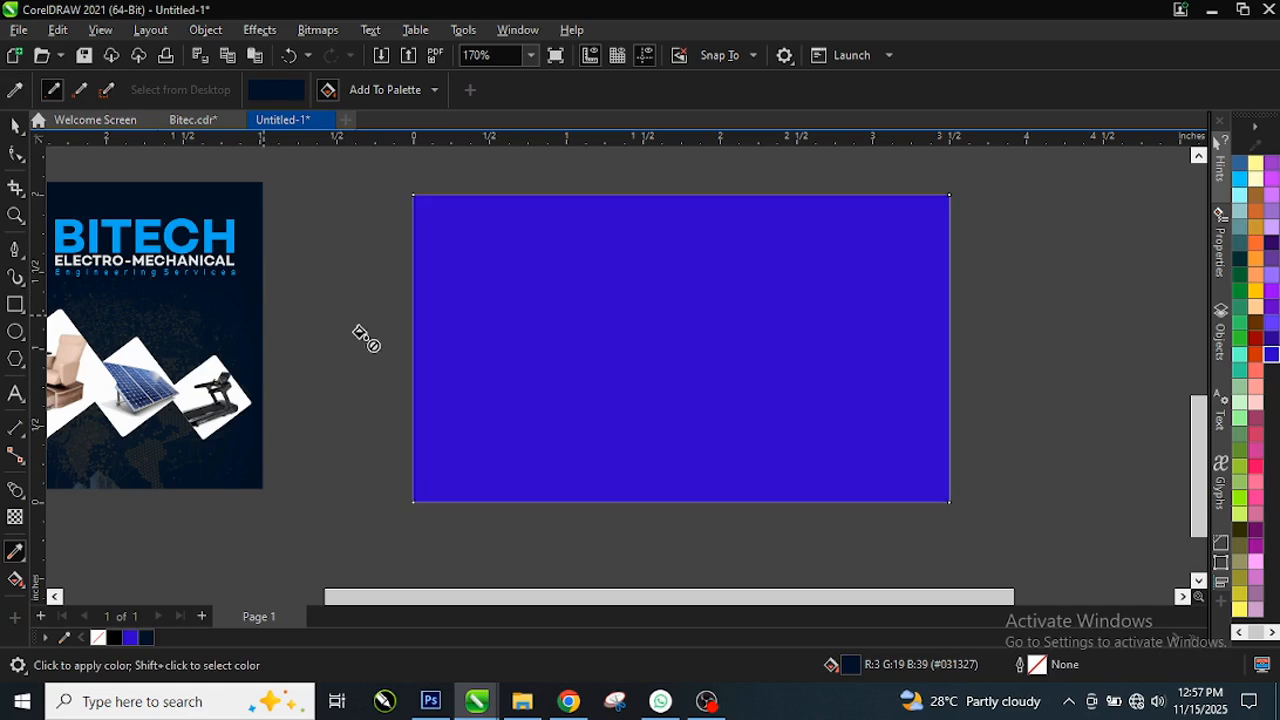
{"action": "left_click", "coordinate": [15, 125]}
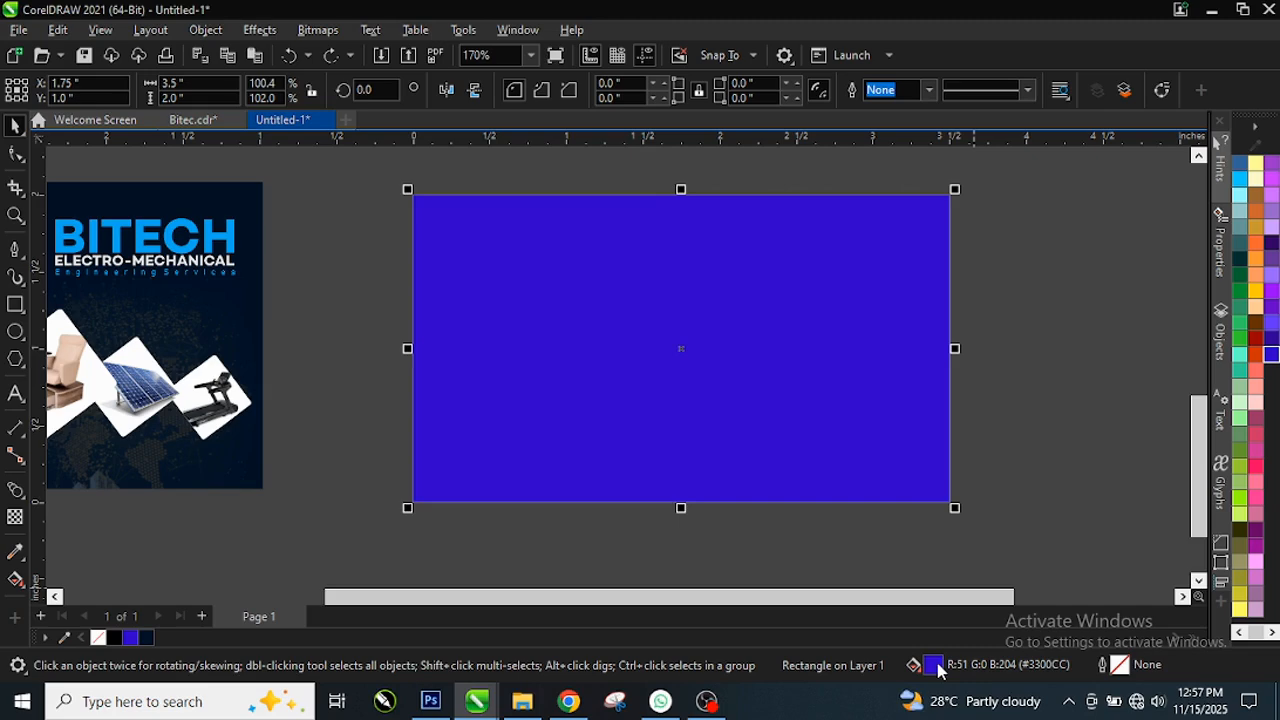
{"action": "double_click", "coordinate": [934, 665]}
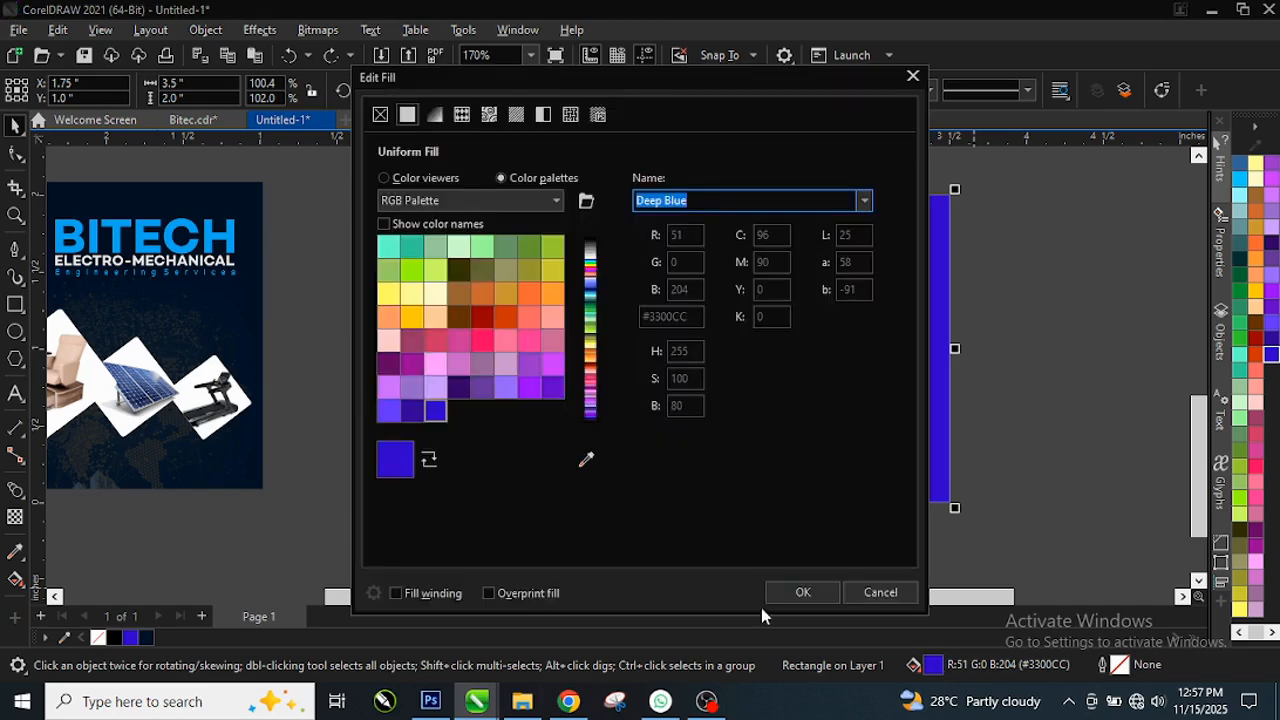
{"action": "left_click", "coordinate": [386, 179]}
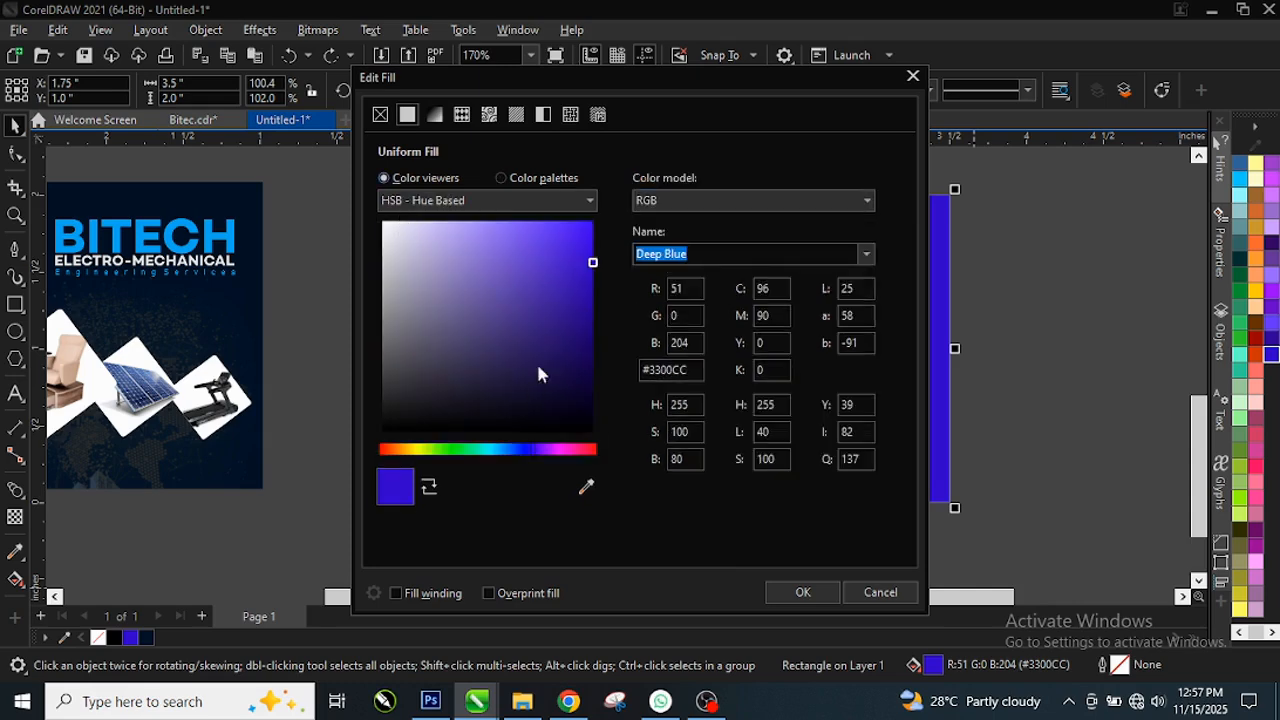
{"action": "left_click_drag", "start_coordinate": [698, 82], "coordinate": [1001, 51]}
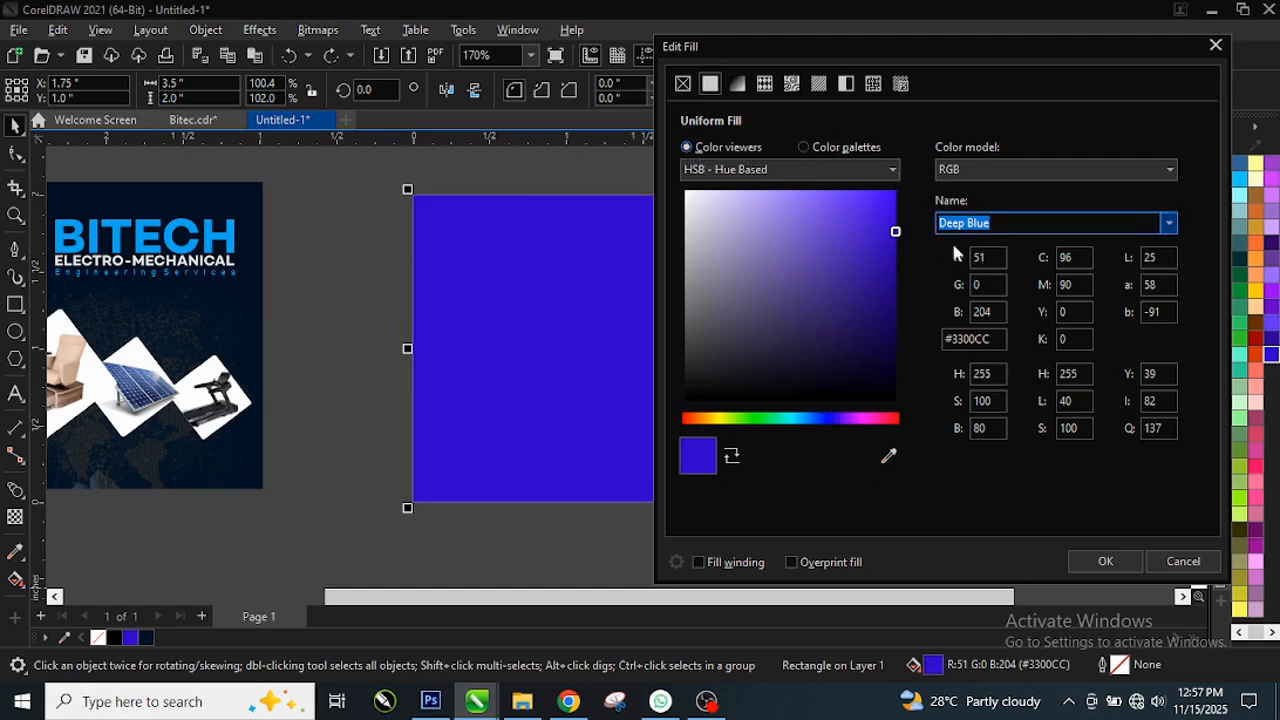
{"action": "left_click", "coordinate": [870, 337]}
{"action": "left_click_drag", "start_coordinate": [868, 343], "coordinate": [862, 378]}
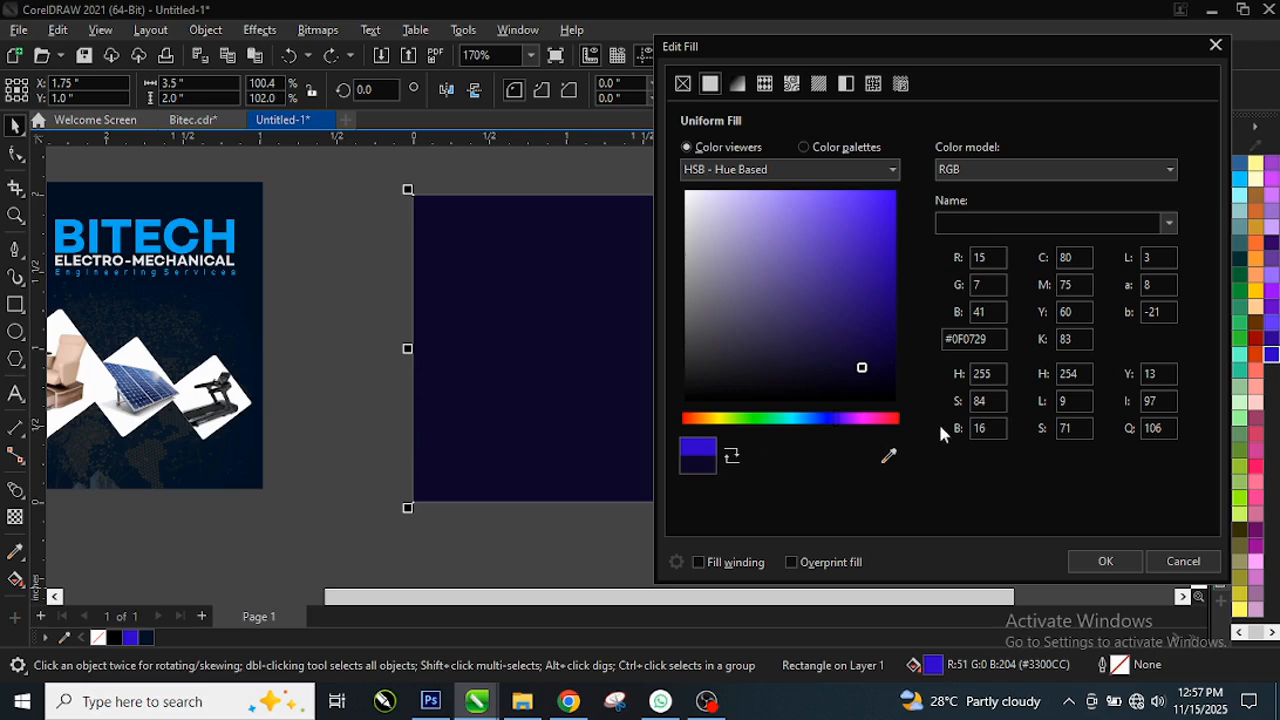
{"action": "left_click", "coordinate": [879, 378]}
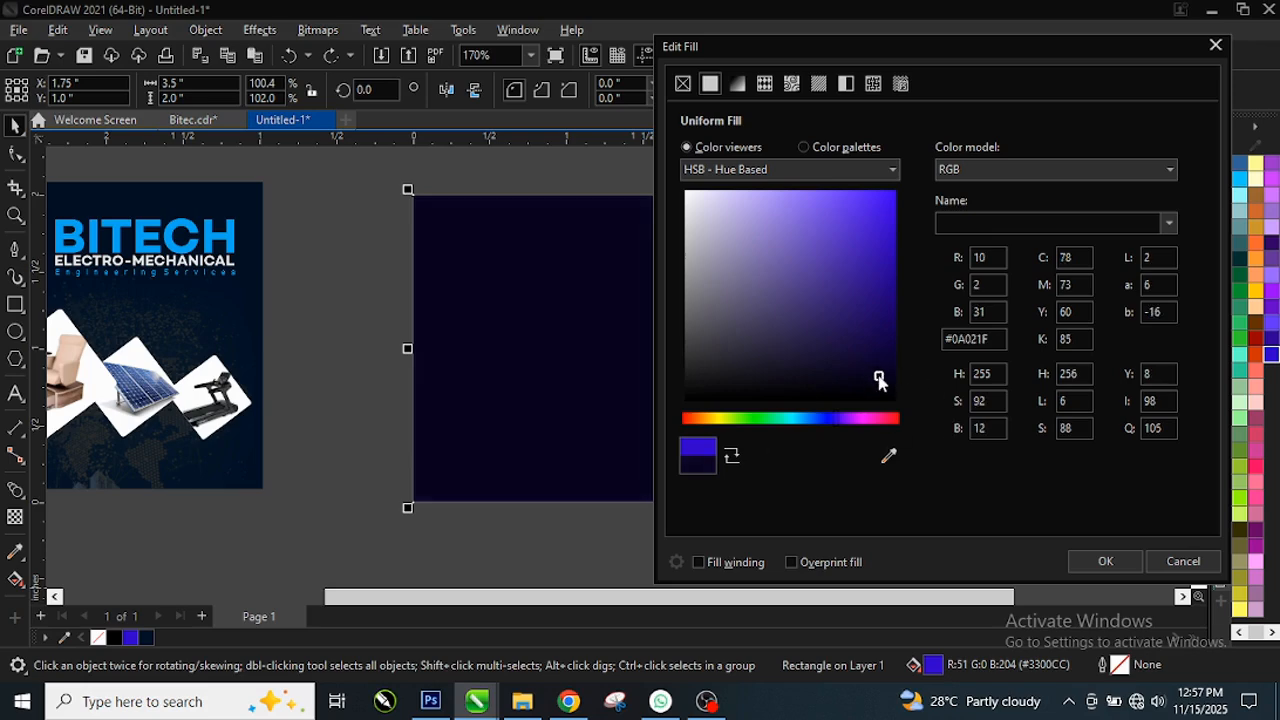
{"action": "left_click_drag", "start_coordinate": [883, 386], "coordinate": [845, 387]}
{"action": "left_click", "coordinate": [808, 379]}
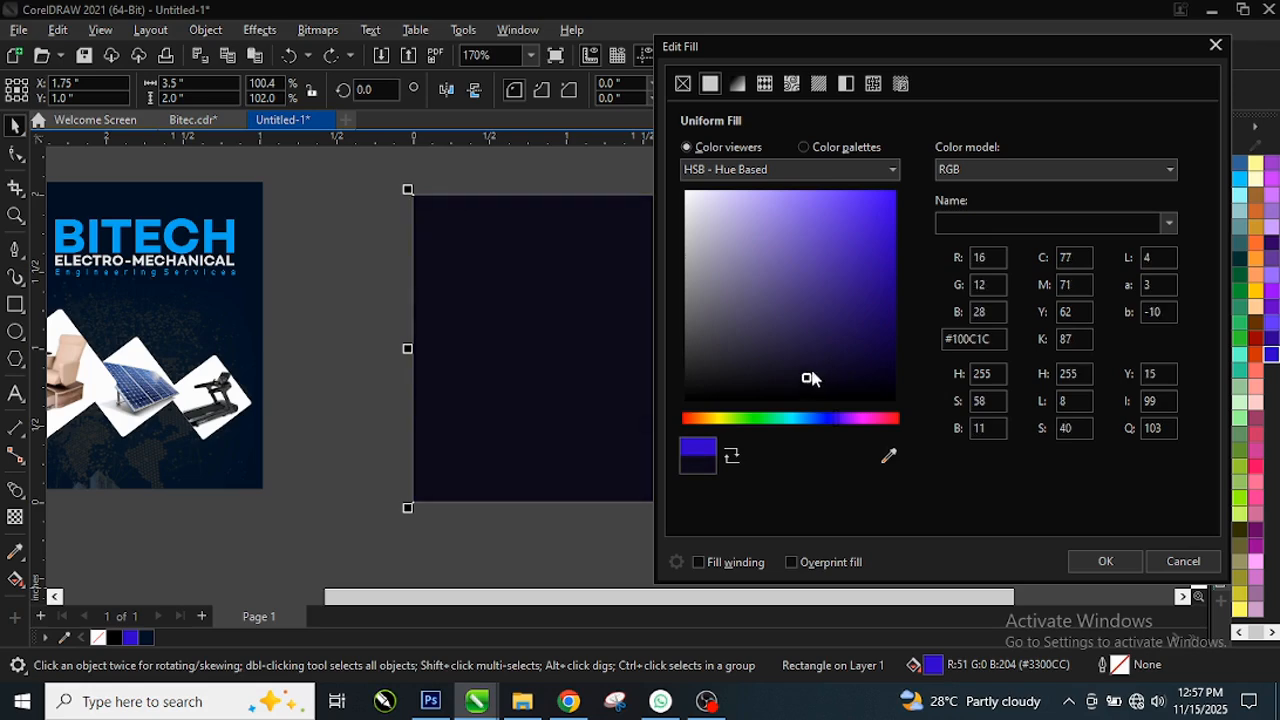
{"action": "left_click", "coordinate": [855, 388]}
{"action": "mouse_move", "coordinate": [860, 384]}
{"action": "left_mouse_down"}
{"action": "mouse_move", "coordinate": [886, 371]}
{"action": "mouse_move", "coordinate": [891, 314]}
{"action": "mouse_move", "coordinate": [897, 389]}
{"action": "mouse_move", "coordinate": [884, 318]}
{"action": "left_mouse_up"}
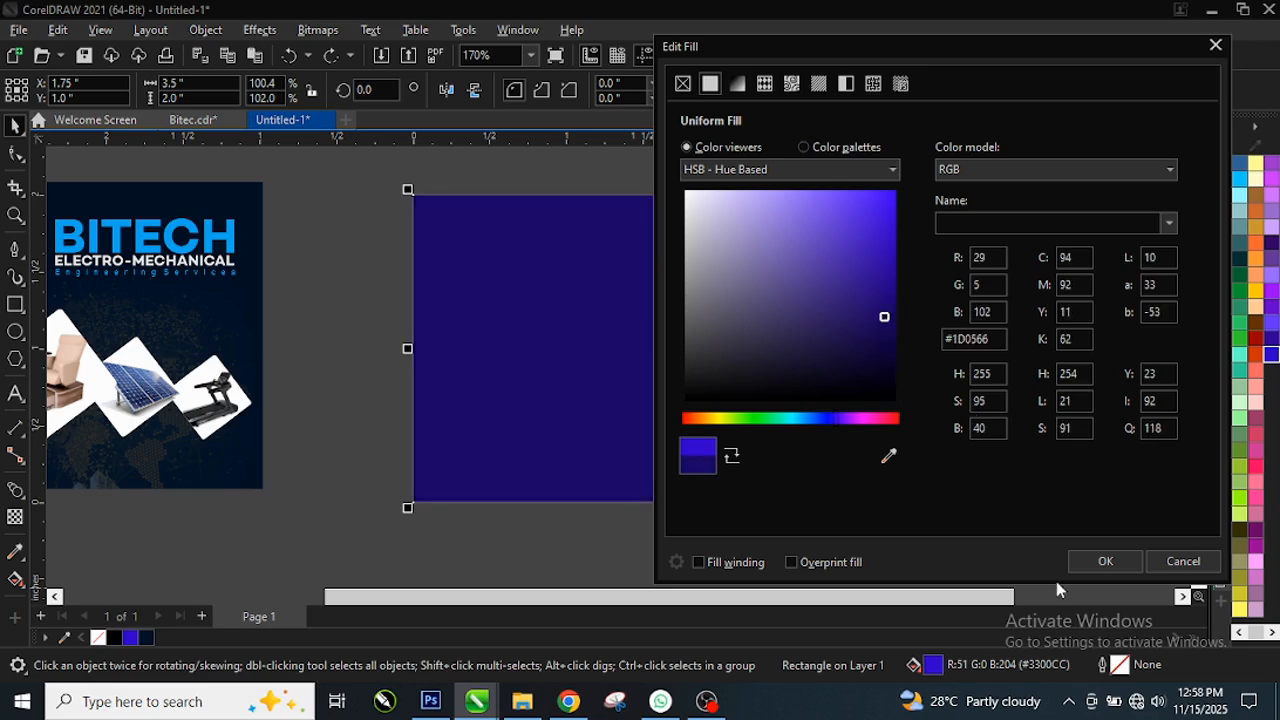
{"action": "left_click", "coordinate": [1176, 562]}
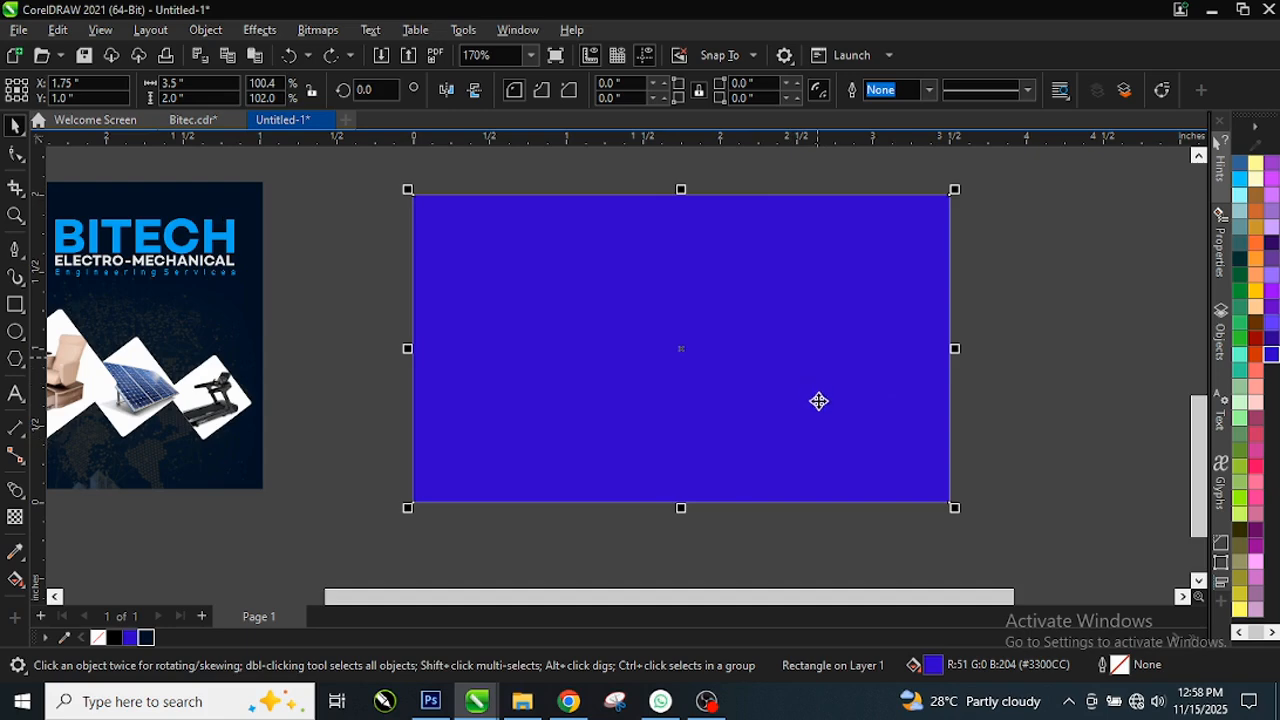
{"action": "scroll", "coordinate": [931, 377], "scroll_direction": "down", "scroll_amount": 1}
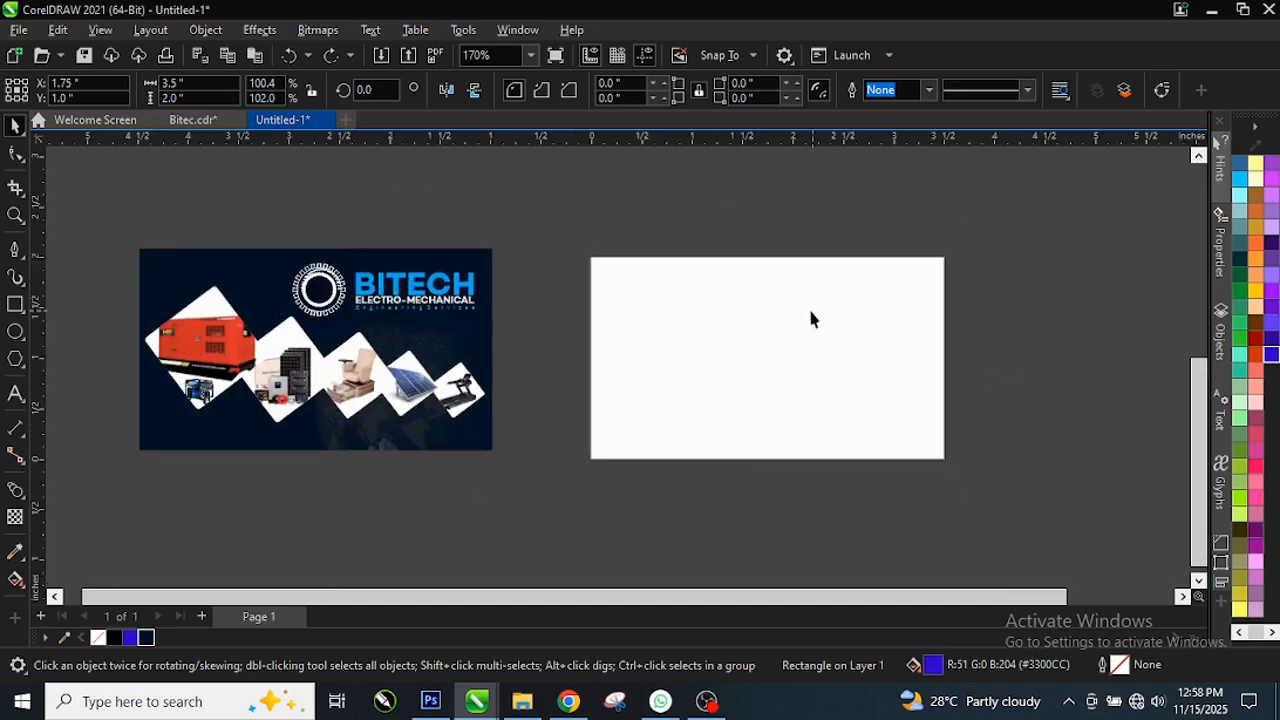
{"action": "left_click", "coordinate": [980, 327]}
{"action": "left_click", "coordinate": [703, 346]}
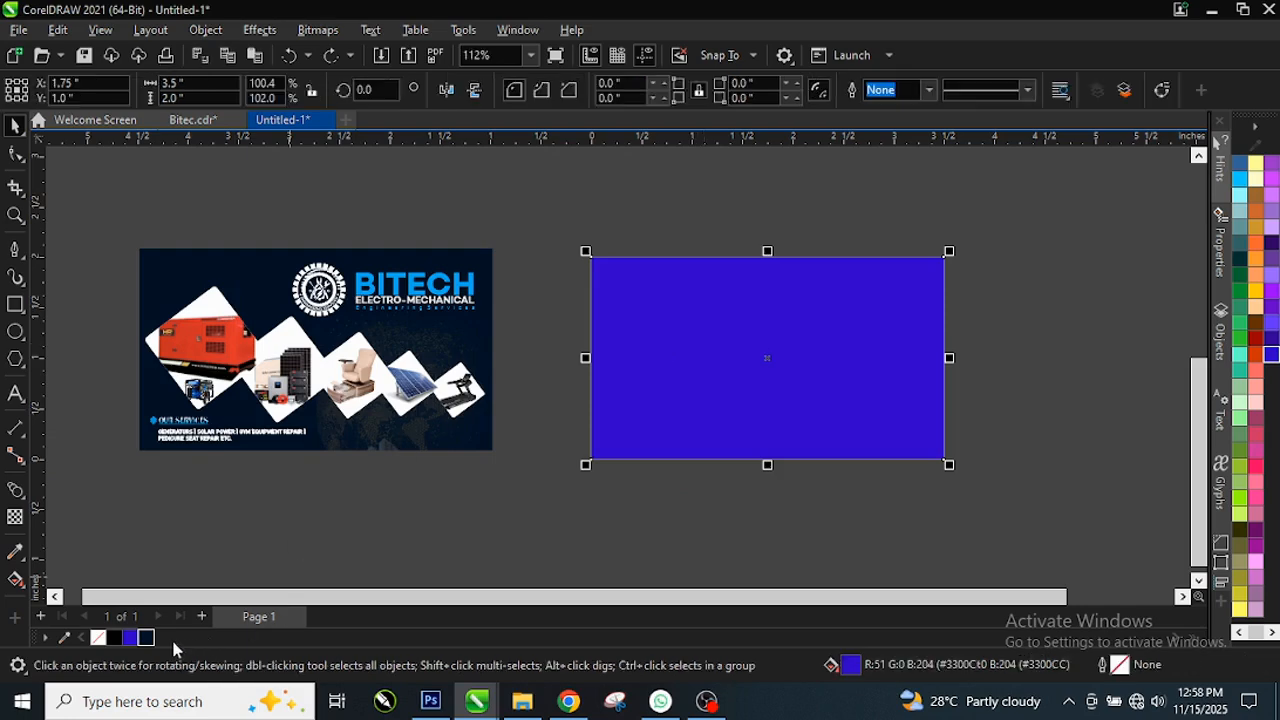
{"action": "left_click", "coordinate": [146, 638]}
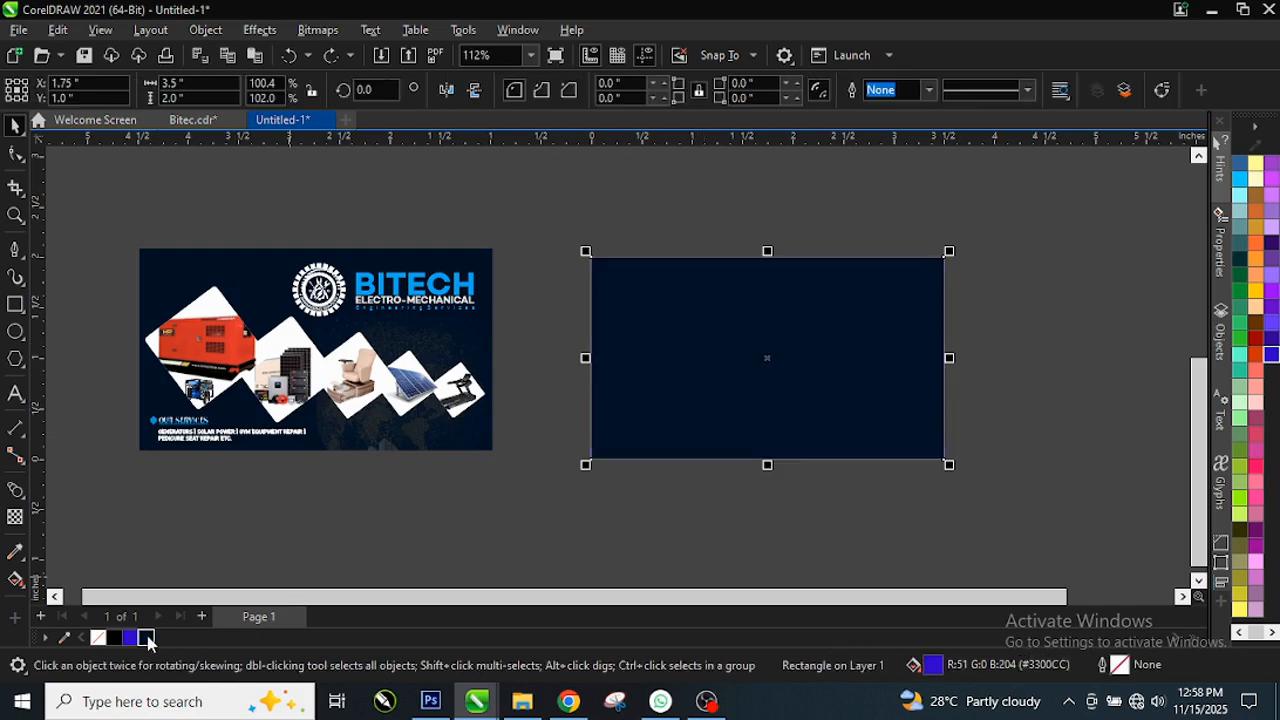
{"action": "left_click", "coordinate": [993, 302]}
{"action": "scroll", "coordinate": [937, 297], "scroll_direction": "up", "scroll_amount": 1}
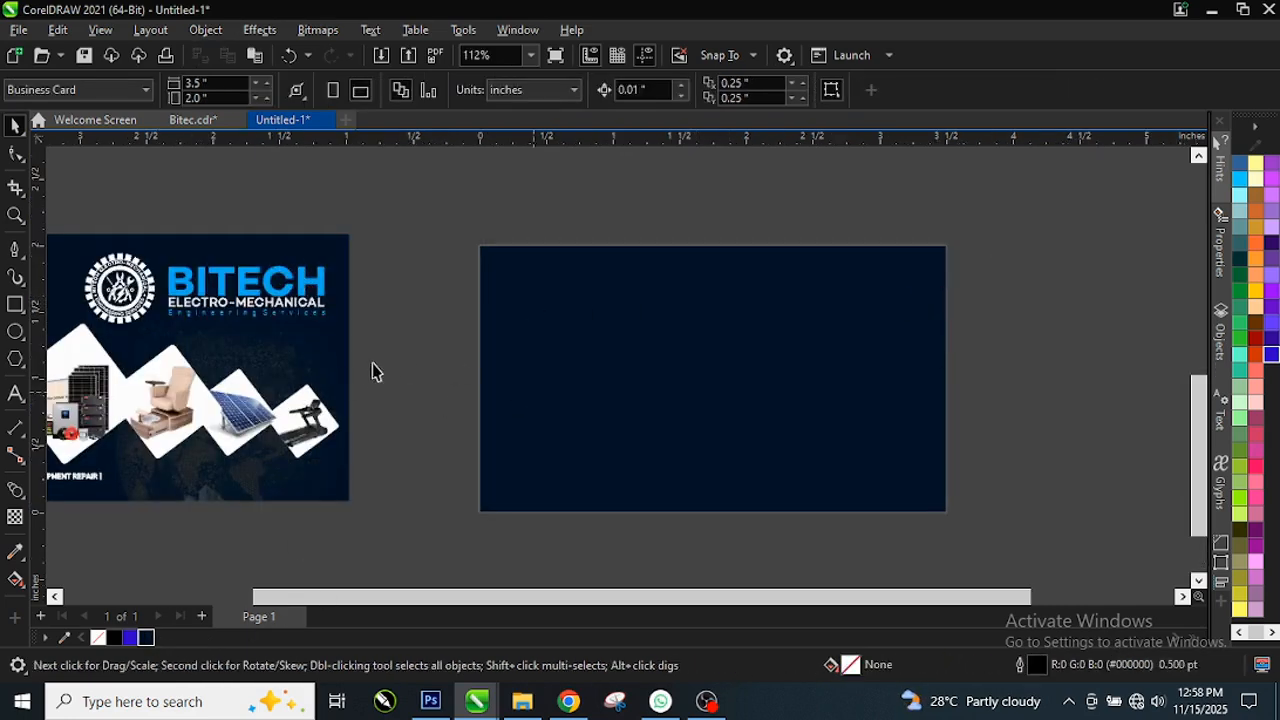
{"action": "scroll", "coordinate": [214, 466], "scroll_direction": "up", "scroll_amount": 2}
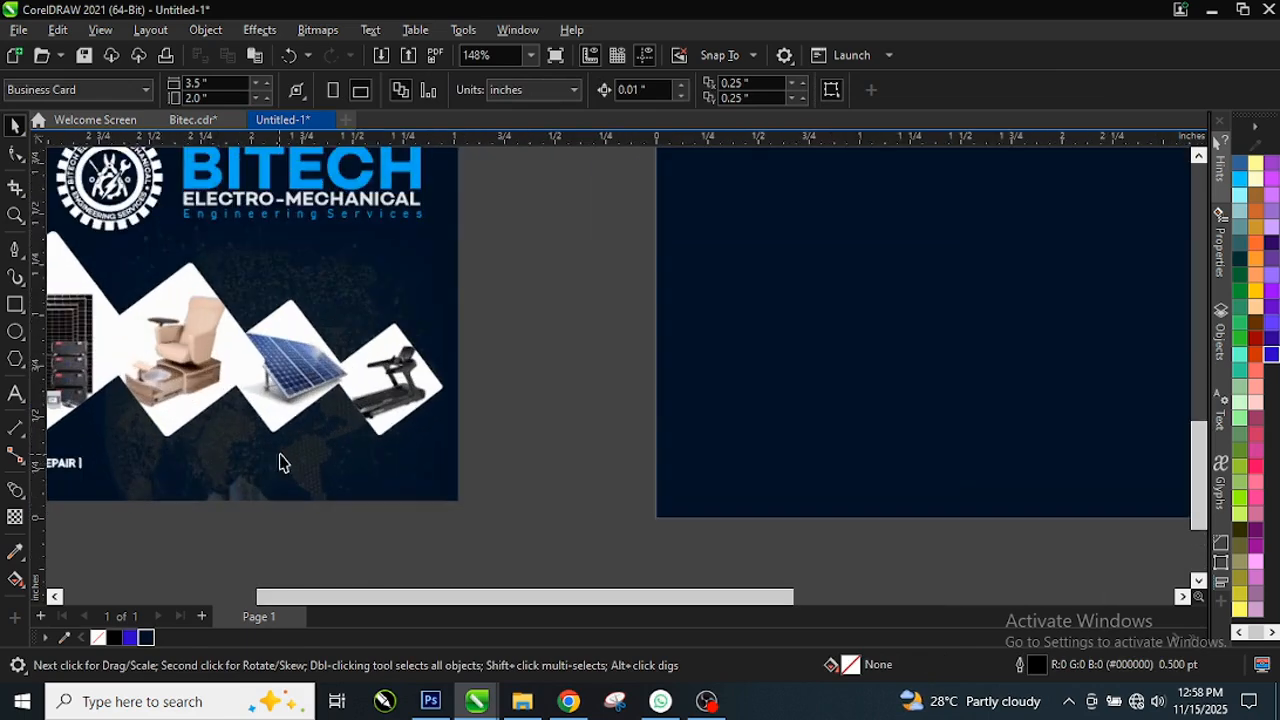
{"action": "scroll", "coordinate": [282, 462], "scroll_direction": "up", "scroll_amount": 3}
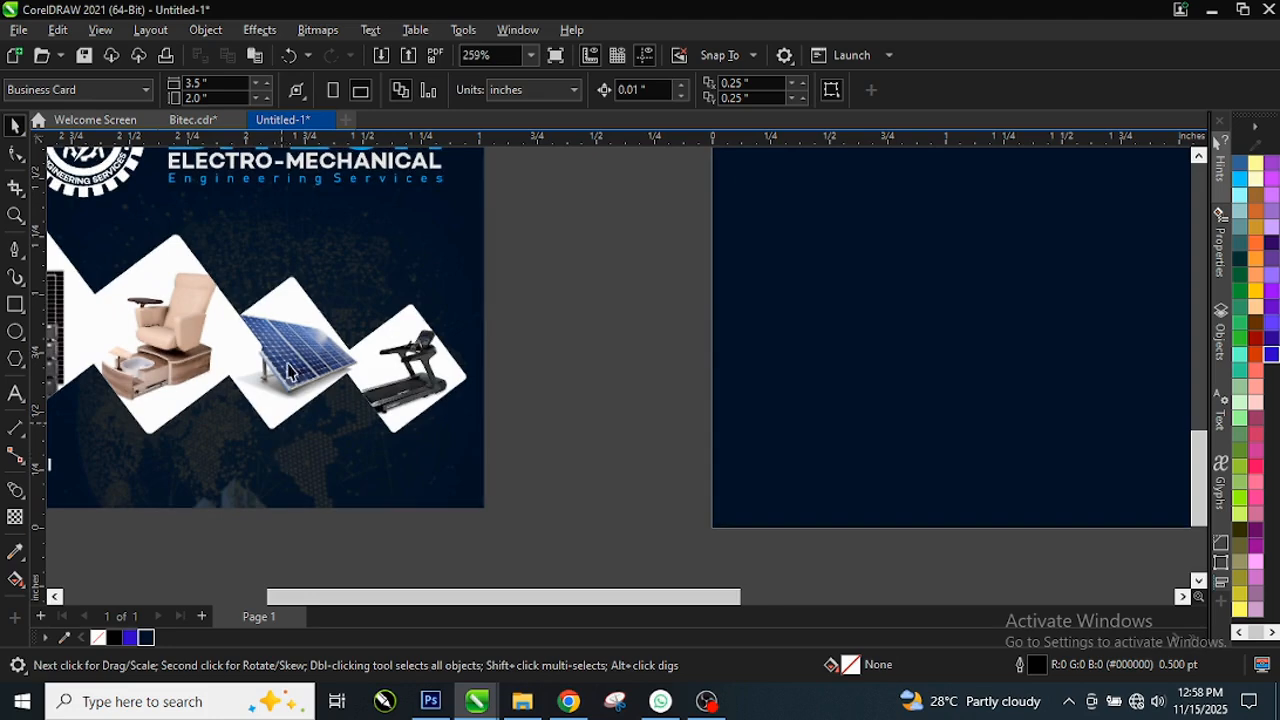
{"action": "scroll", "coordinate": [339, 236], "scroll_direction": "up", "scroll_amount": 1}
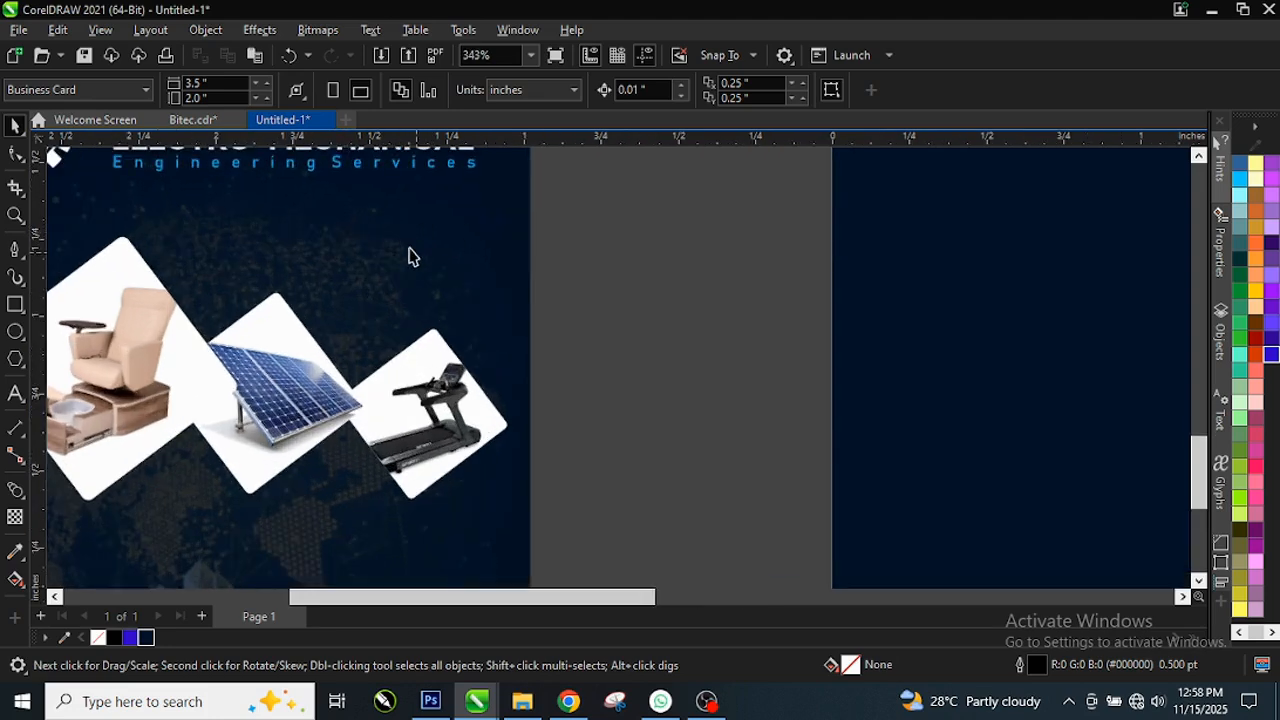
{"action": "scroll", "coordinate": [372, 289], "scroll_direction": "down", "scroll_amount": 1}
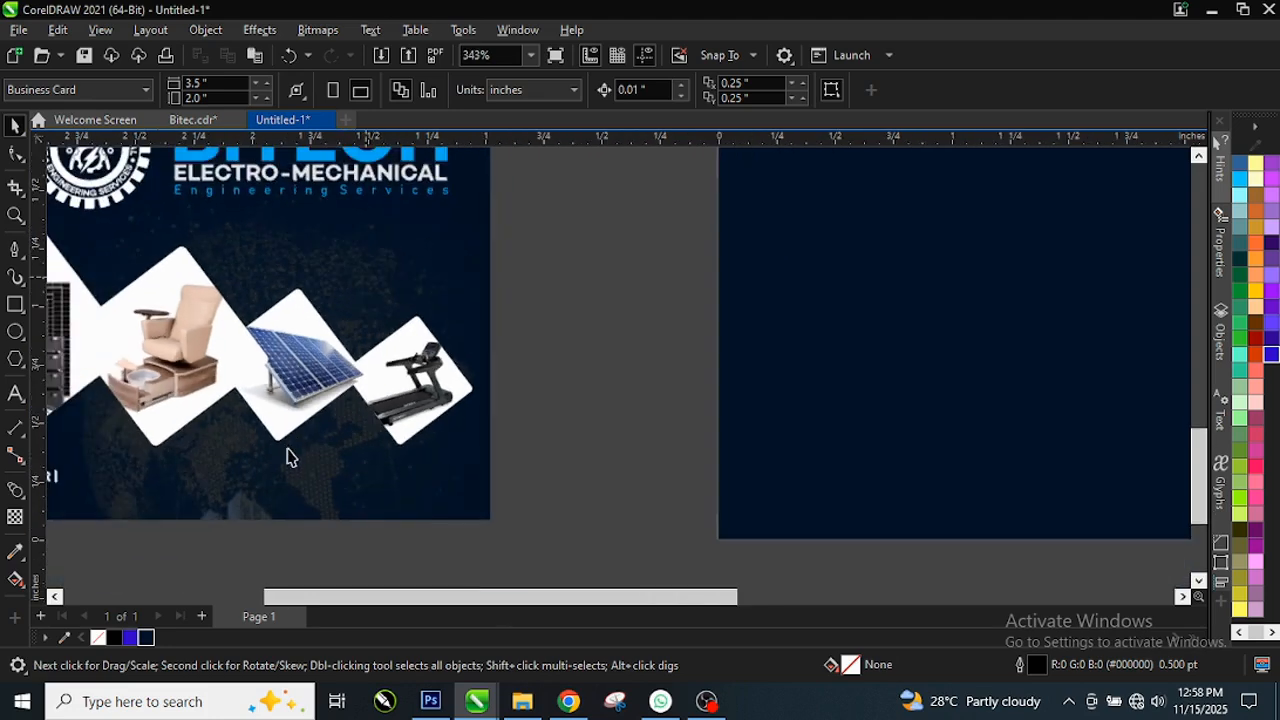
{"action": "scroll", "coordinate": [291, 294], "scroll_direction": "up", "scroll_amount": 1}
{"action": "scroll", "coordinate": [390, 220], "scroll_direction": "up", "scroll_amount": 1}
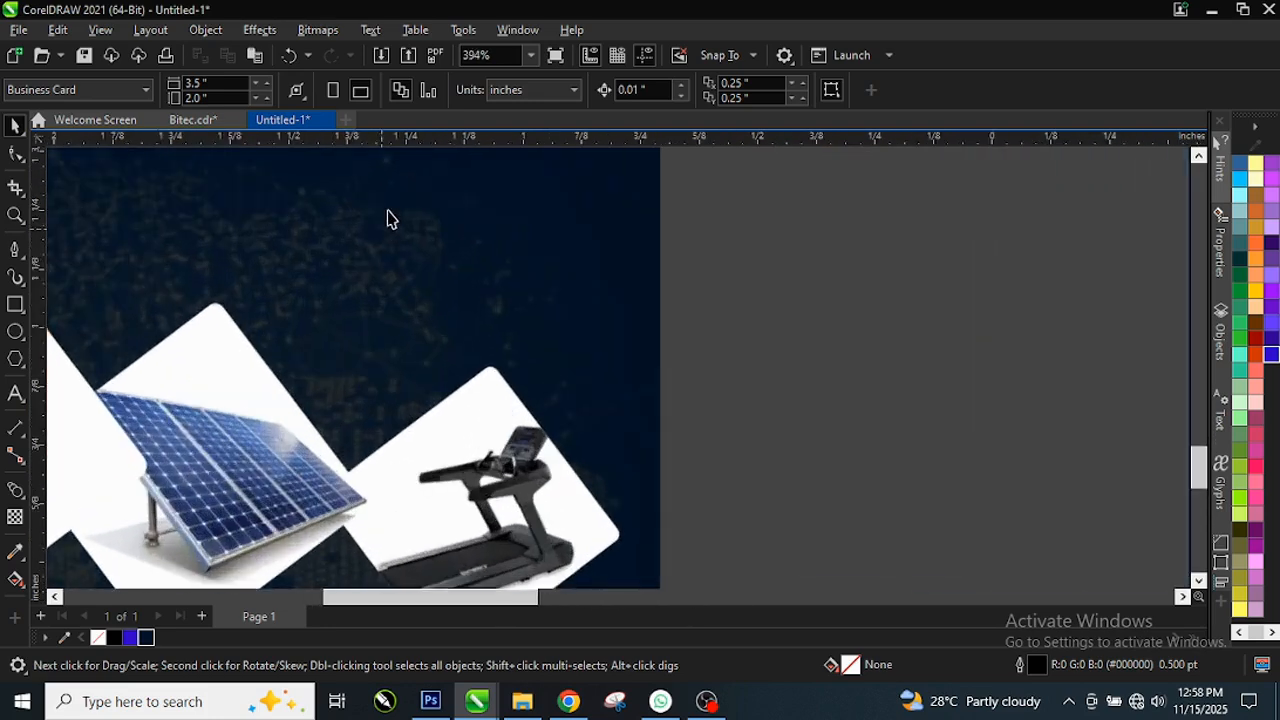
{"action": "scroll", "coordinate": [390, 220], "scroll_direction": "up", "scroll_amount": 4}
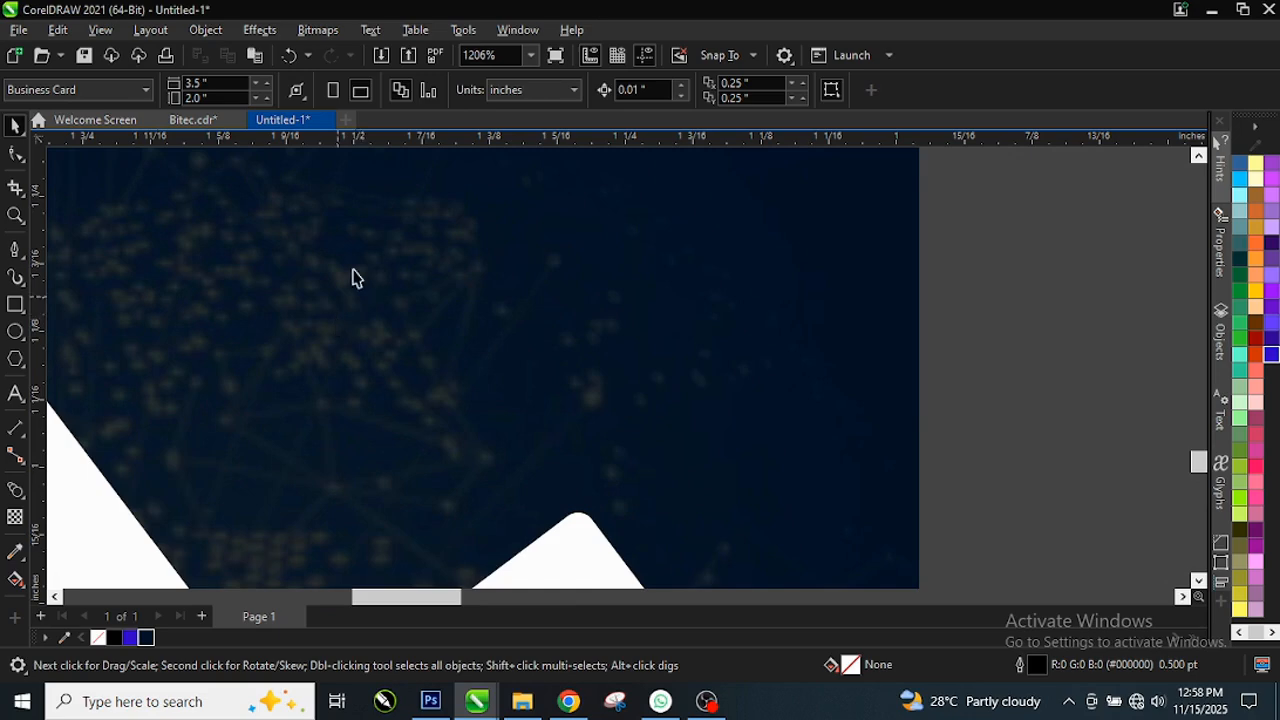
{"action": "scroll", "coordinate": [450, 362], "scroll_direction": "down", "scroll_amount": 6}
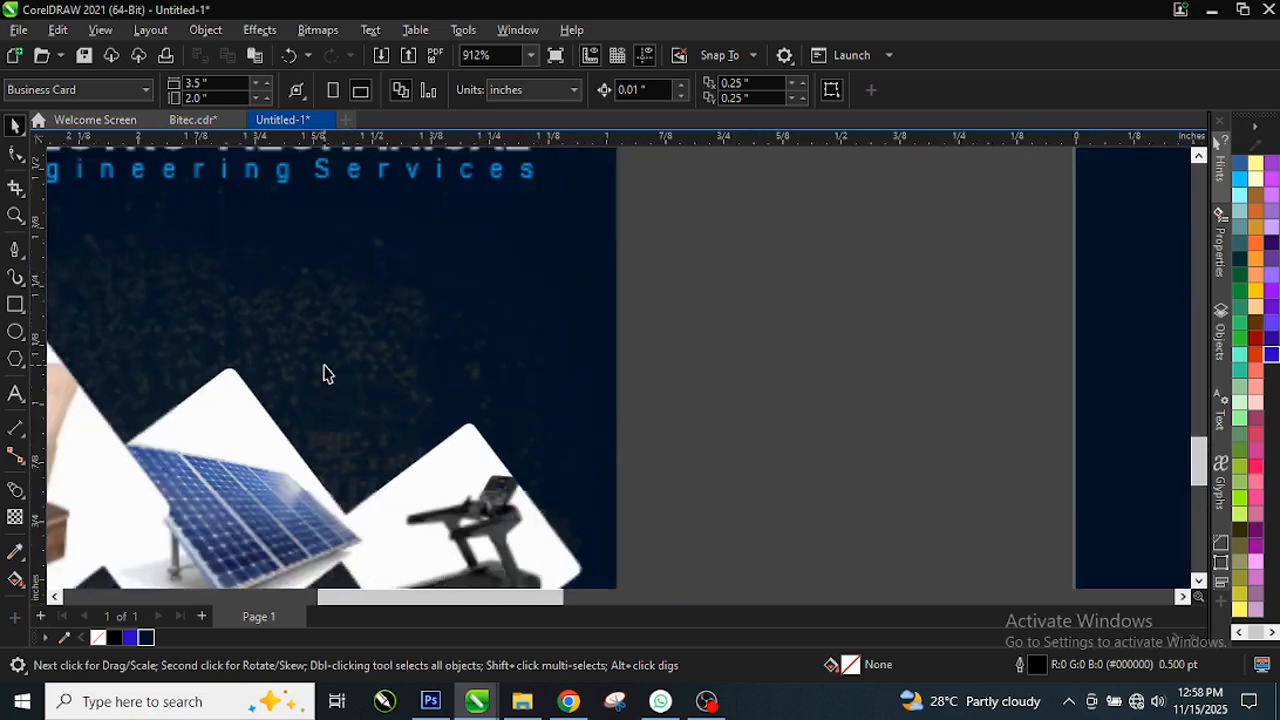
{"action": "scroll", "coordinate": [330, 383], "scroll_direction": "down", "scroll_amount": 8}
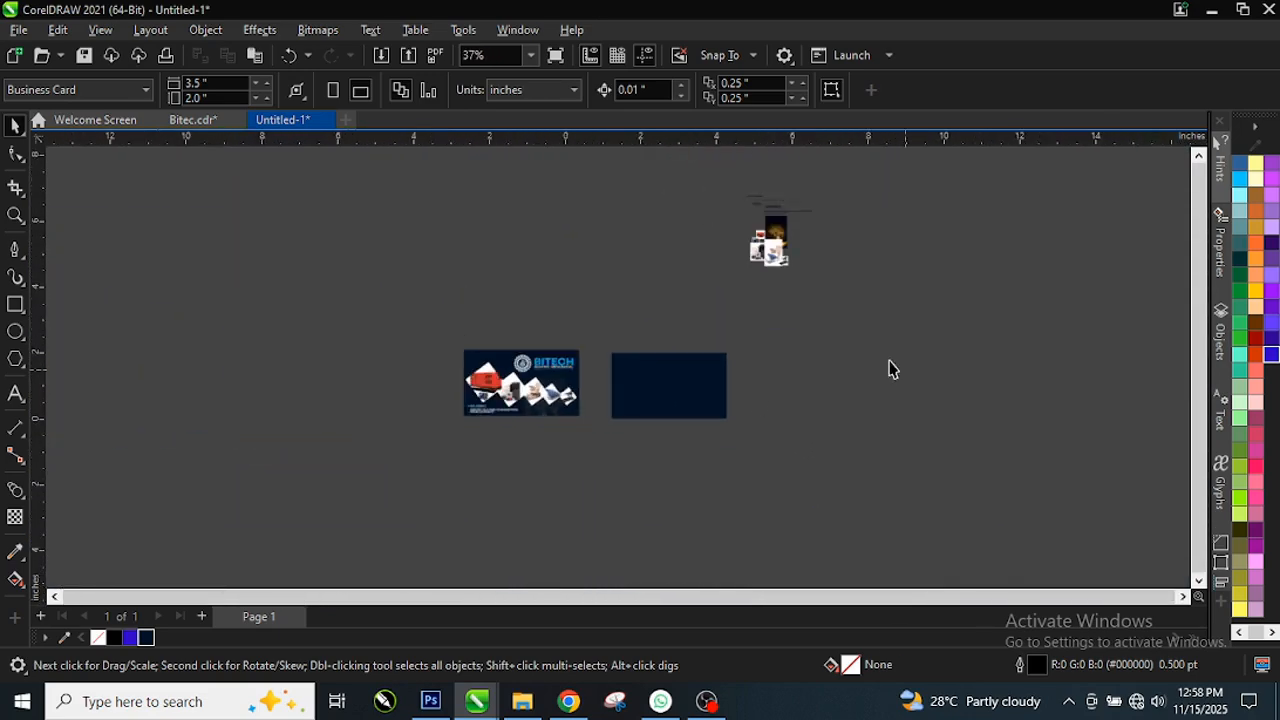
{"action": "scroll", "coordinate": [778, 232], "scroll_direction": "up", "scroll_amount": 1}
Step: Drag the gold globe-and-buildings image onto the navy card and zoom in
{"action": "left_click_drag", "start_coordinate": [776, 218], "coordinate": [697, 410]}
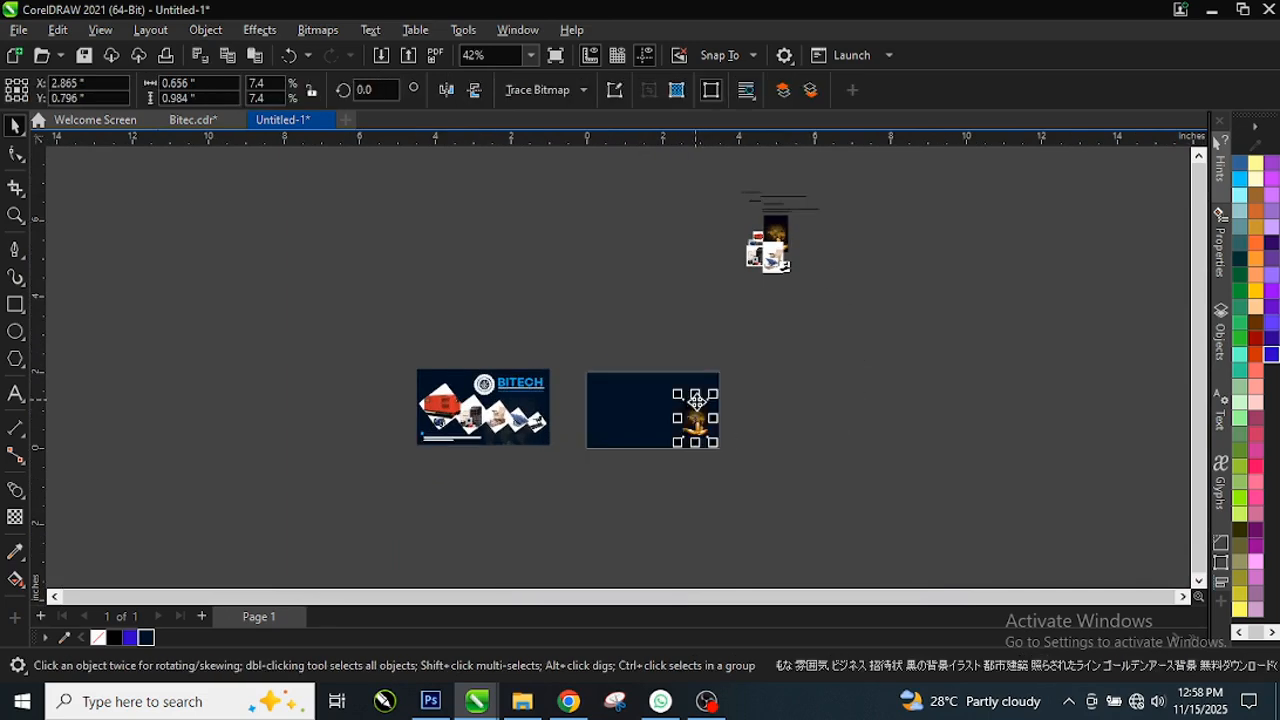
{"action": "scroll", "coordinate": [770, 440], "scroll_direction": "up", "scroll_amount": 1}
{"action": "scroll", "coordinate": [700, 440], "scroll_direction": "up", "scroll_amount": 6}
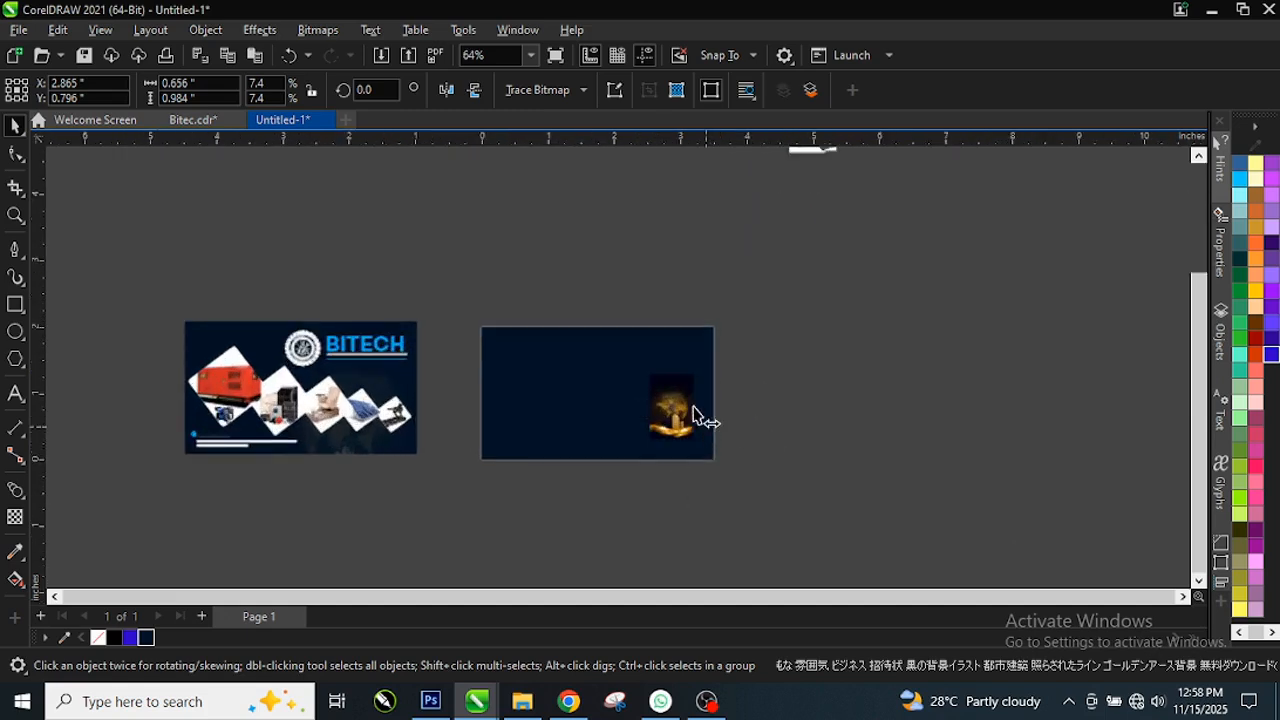
{"action": "scroll", "coordinate": [680, 416], "scroll_direction": "up", "scroll_amount": 4}
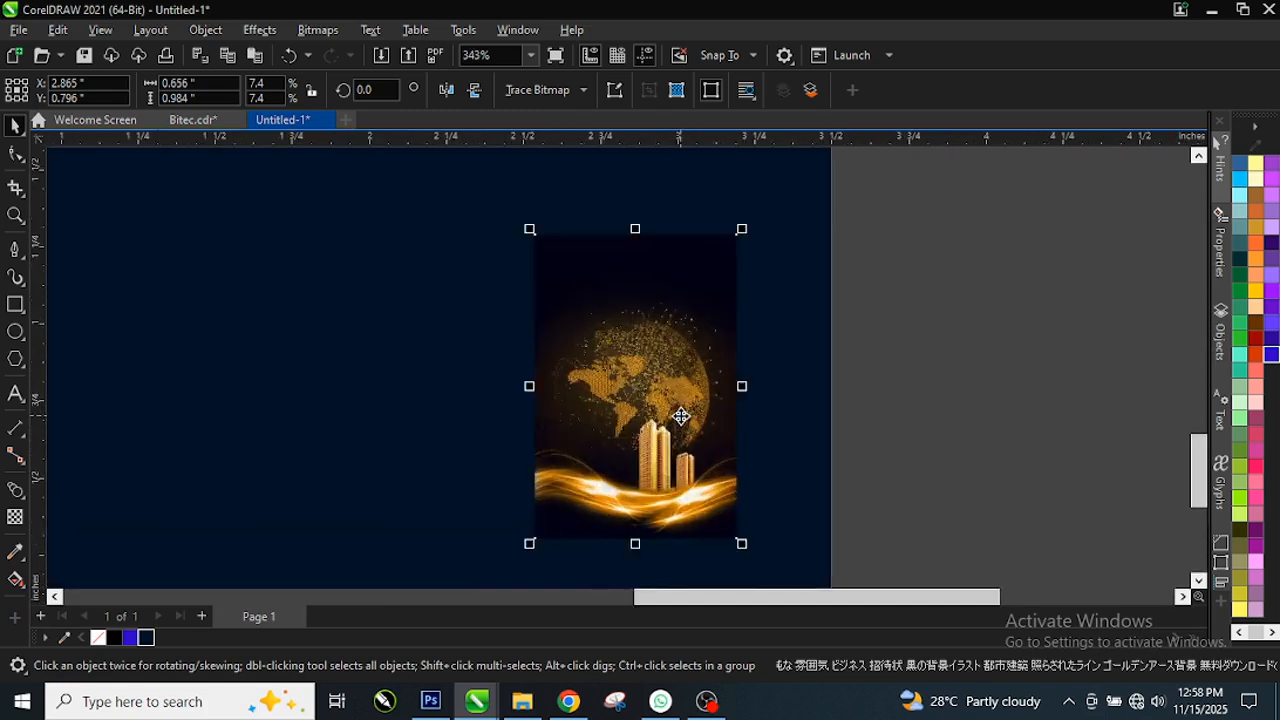
Step: Convert the globe image to a 300 dpi RGB bitmap
{"action": "left_click", "coordinate": [338, 36]}
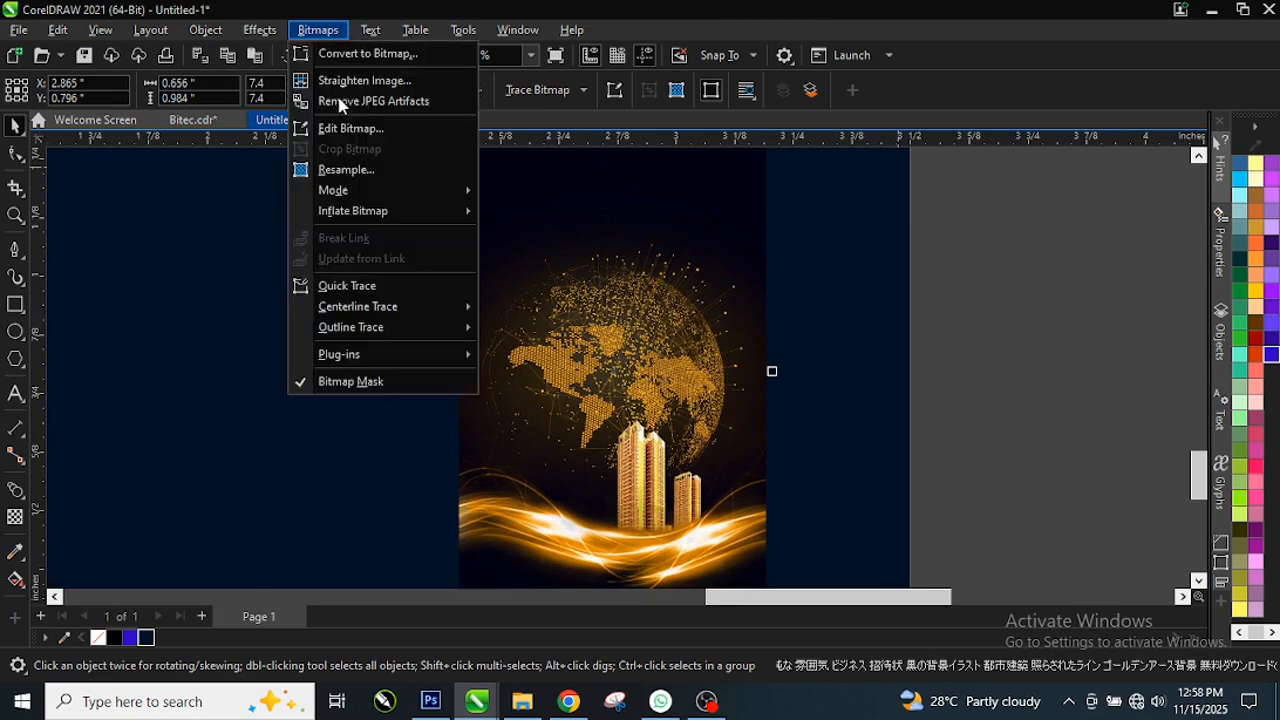
{"action": "left_click", "coordinate": [686, 171]}
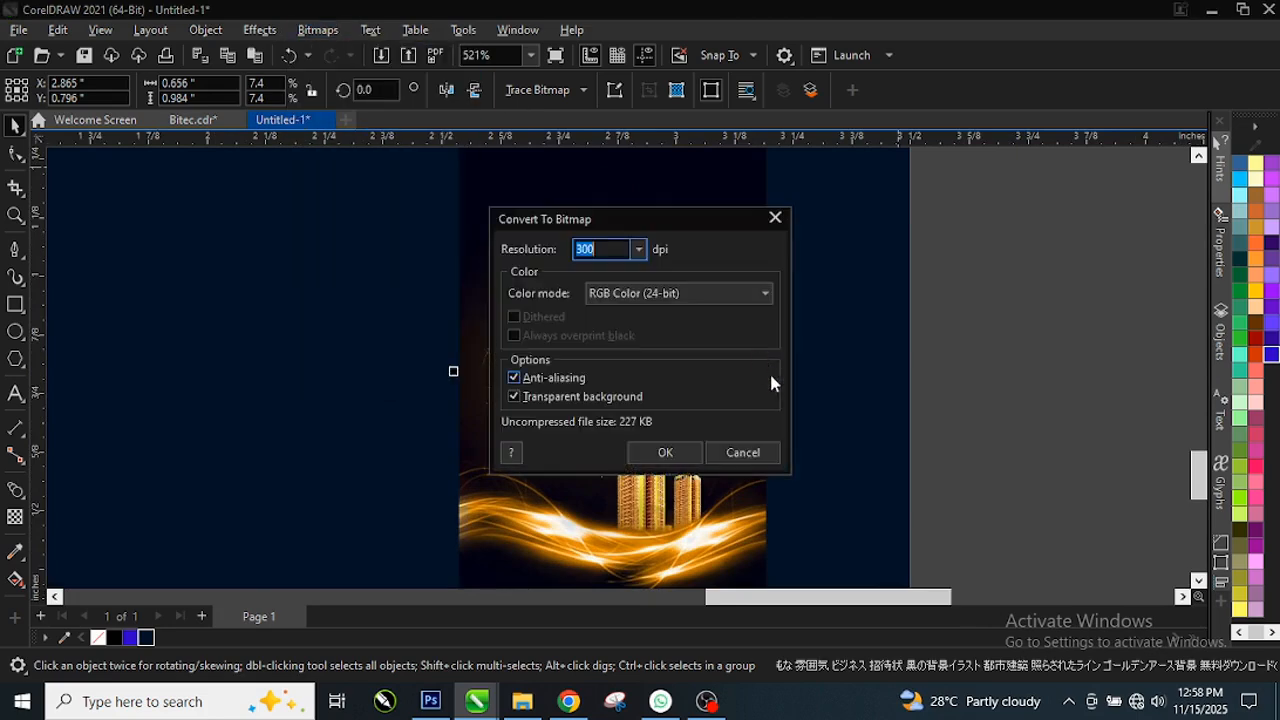
{"action": "left_click", "coordinate": [666, 453]}
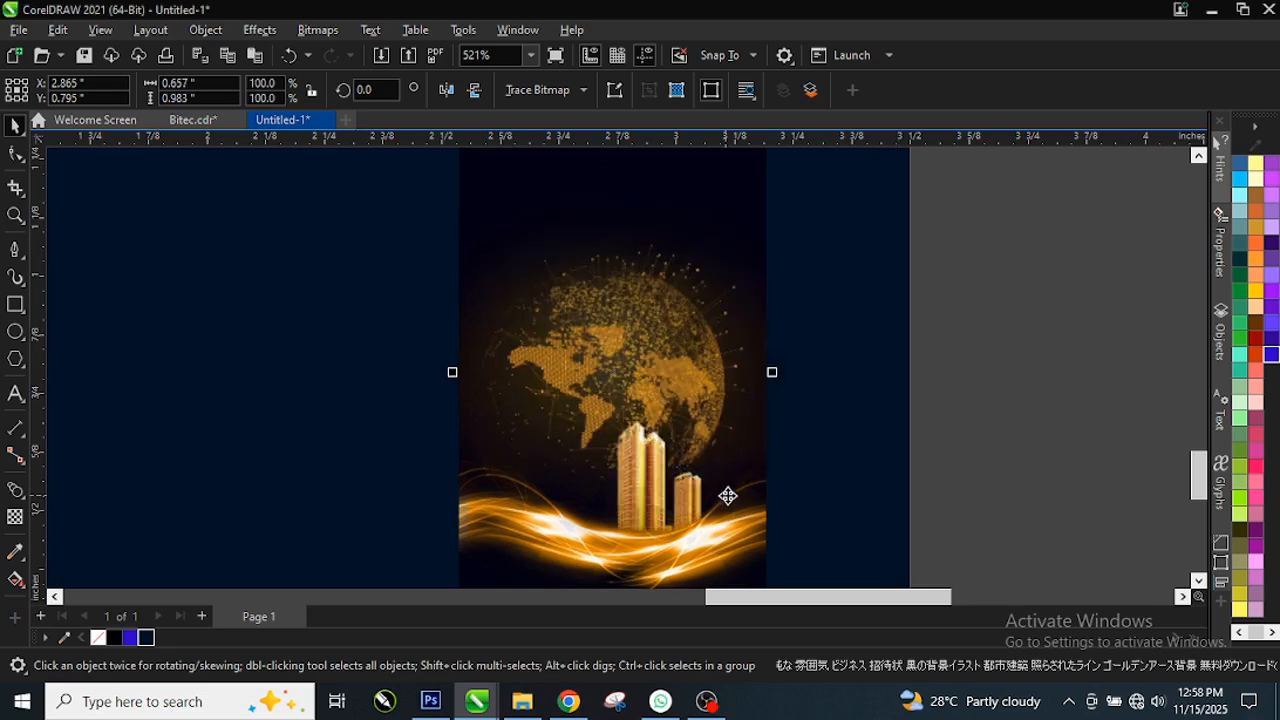
{"action": "scroll", "coordinate": [91, 227], "scroll_direction": "up", "scroll_amount": 1}
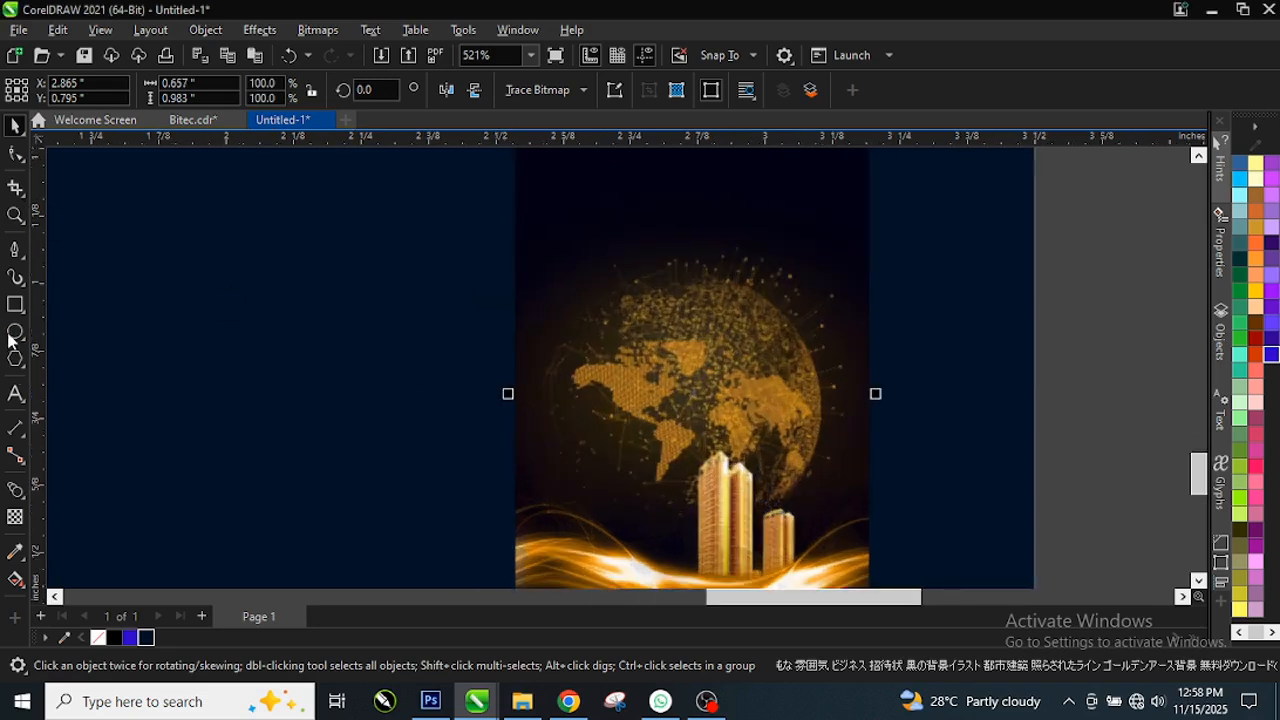
Step: Fade the globe image's right side with a fountain transparency and flatten it into the bitmap
{"action": "left_click", "coordinate": [15, 517]}
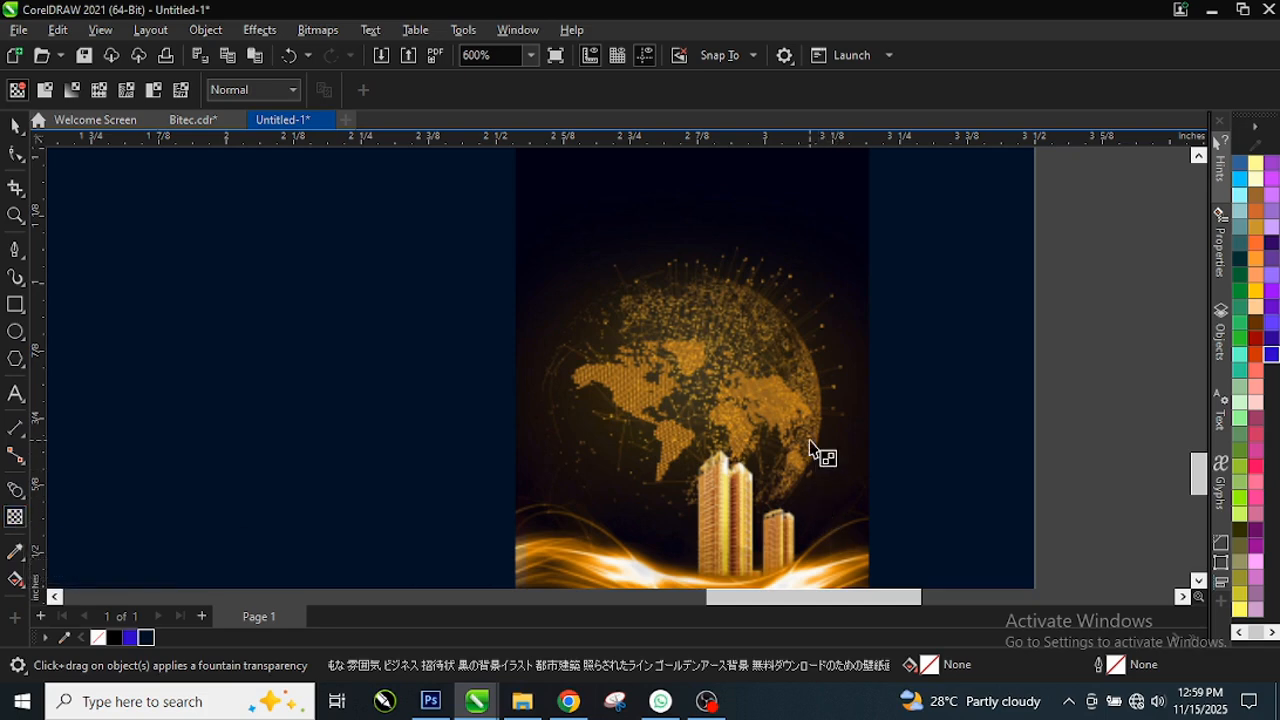
{"action": "left_click_drag", "start_coordinate": [809, 440], "coordinate": [853, 440]}
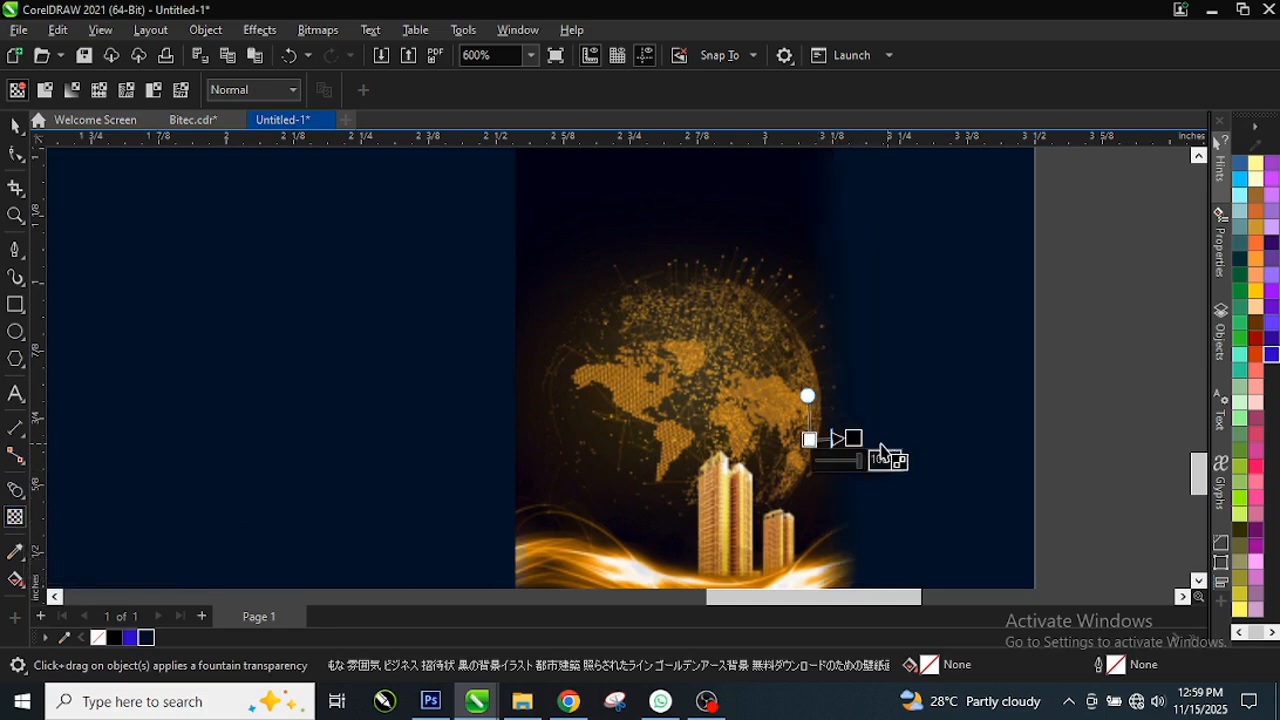
{"action": "left_click_drag", "start_coordinate": [853, 440], "coordinate": [853, 444]}
{"action": "scroll", "coordinate": [853, 443], "scroll_direction": "up", "scroll_amount": 2}
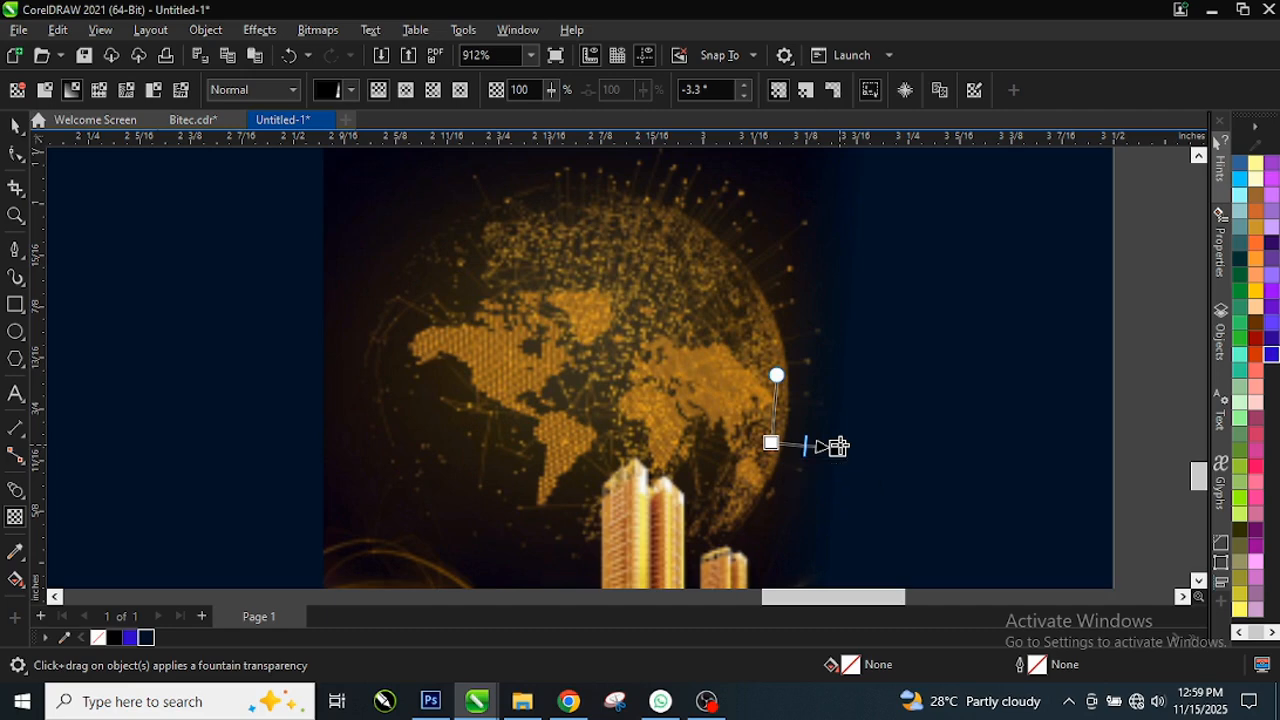
{"action": "left_click_drag", "start_coordinate": [838, 447], "coordinate": [840, 440]}
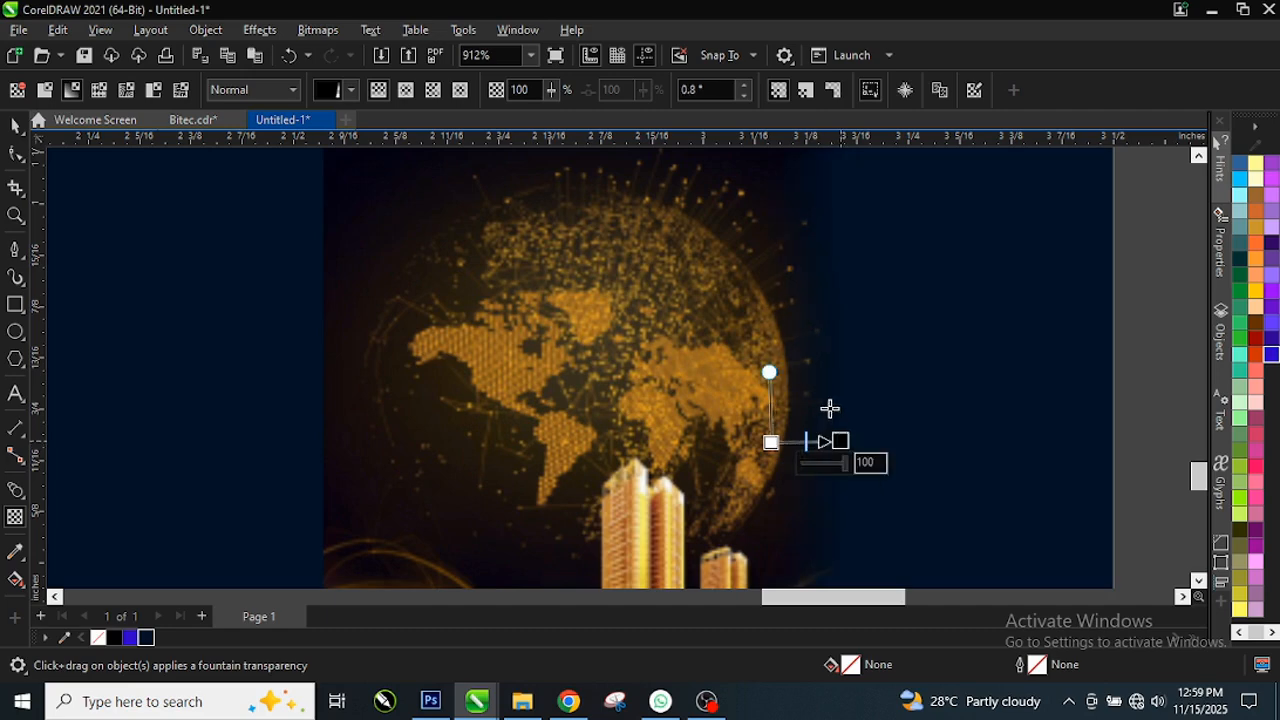
{"action": "left_click", "coordinate": [322, 34]}
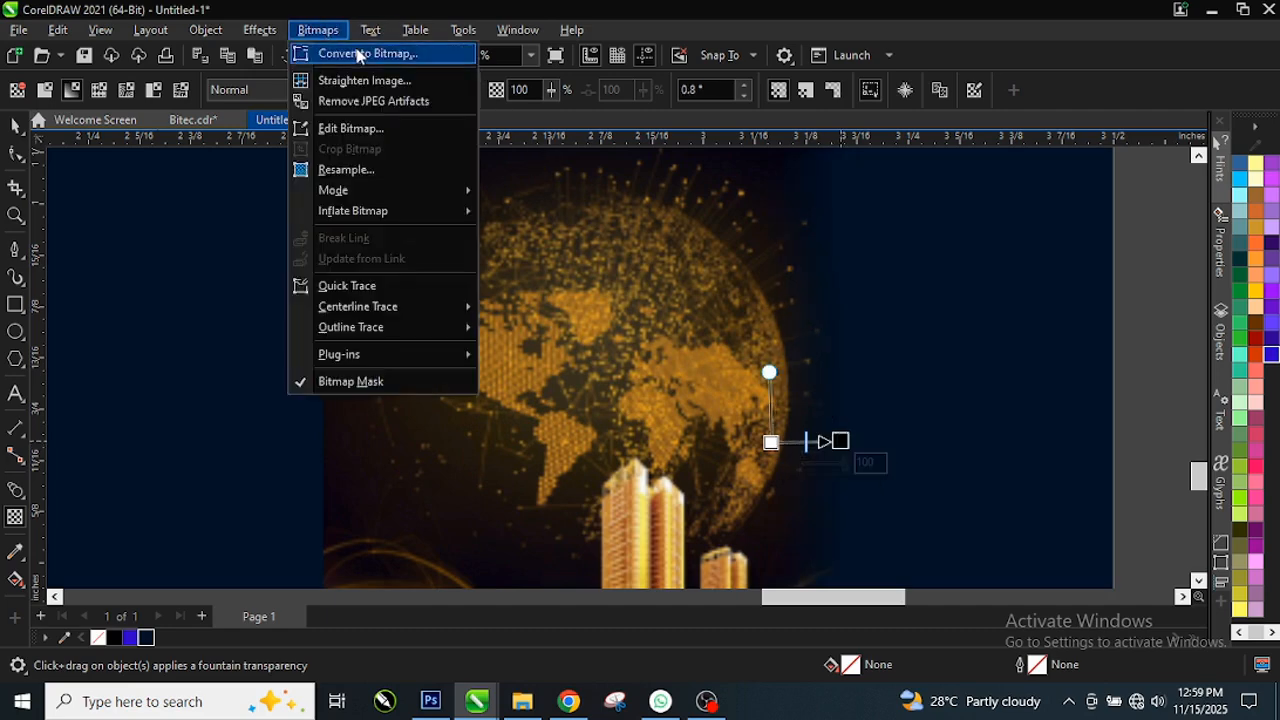
{"action": "left_click", "coordinate": [353, 53]}
{"action": "left_click", "coordinate": [664, 451]}
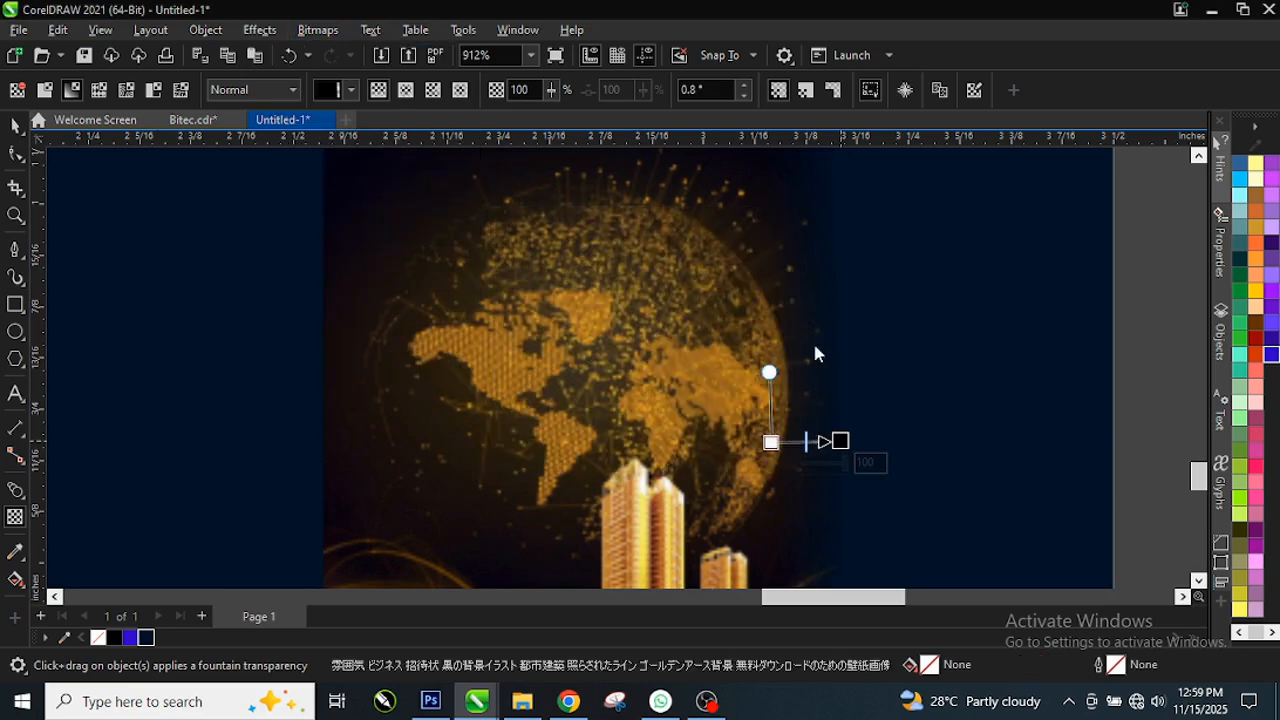
Step: Fade the image's top into the card, flatten it into the bitmap, and start a left-edge fade
{"action": "scroll", "coordinate": [720, 491], "scroll_direction": "down", "scroll_amount": 3}
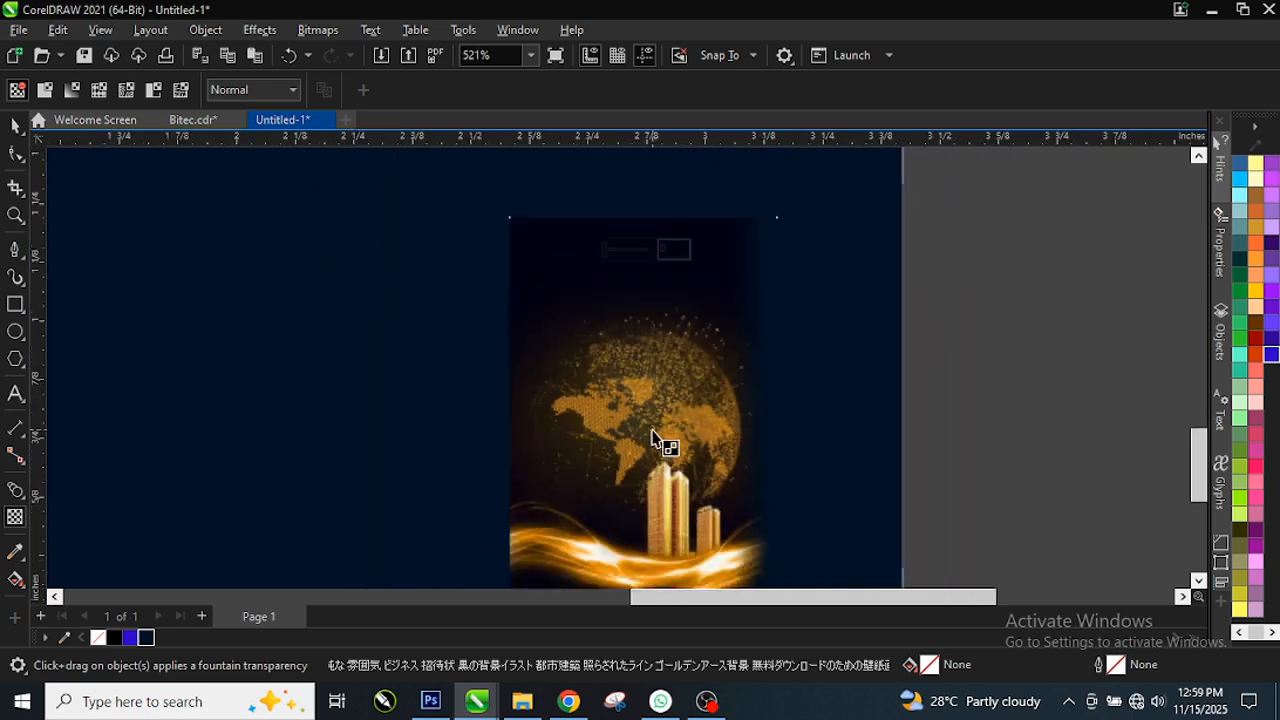
{"action": "scroll", "coordinate": [590, 285], "scroll_direction": "up", "scroll_amount": 1}
{"action": "left_click_drag", "start_coordinate": [628, 352], "coordinate": [628, 262]}
{"action": "scroll", "coordinate": [645, 330], "scroll_direction": "up", "scroll_amount": 1}
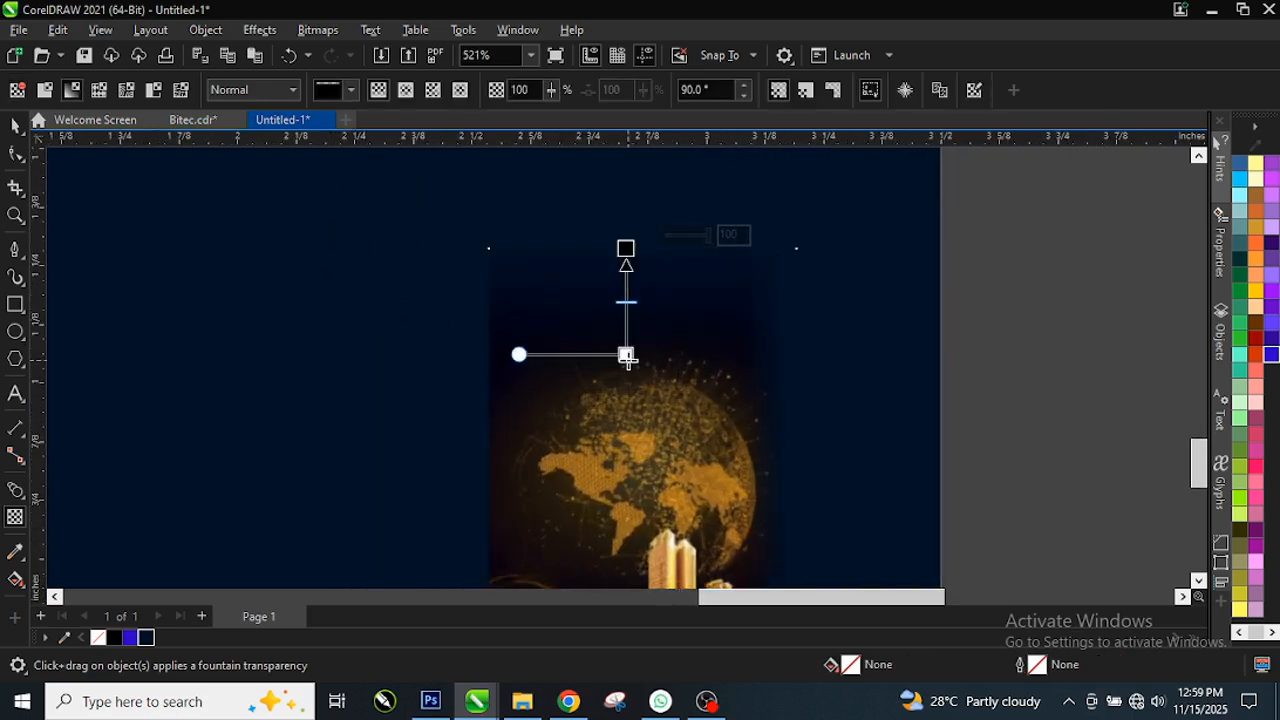
{"action": "left_click_drag", "start_coordinate": [626, 352], "coordinate": [628, 396]}
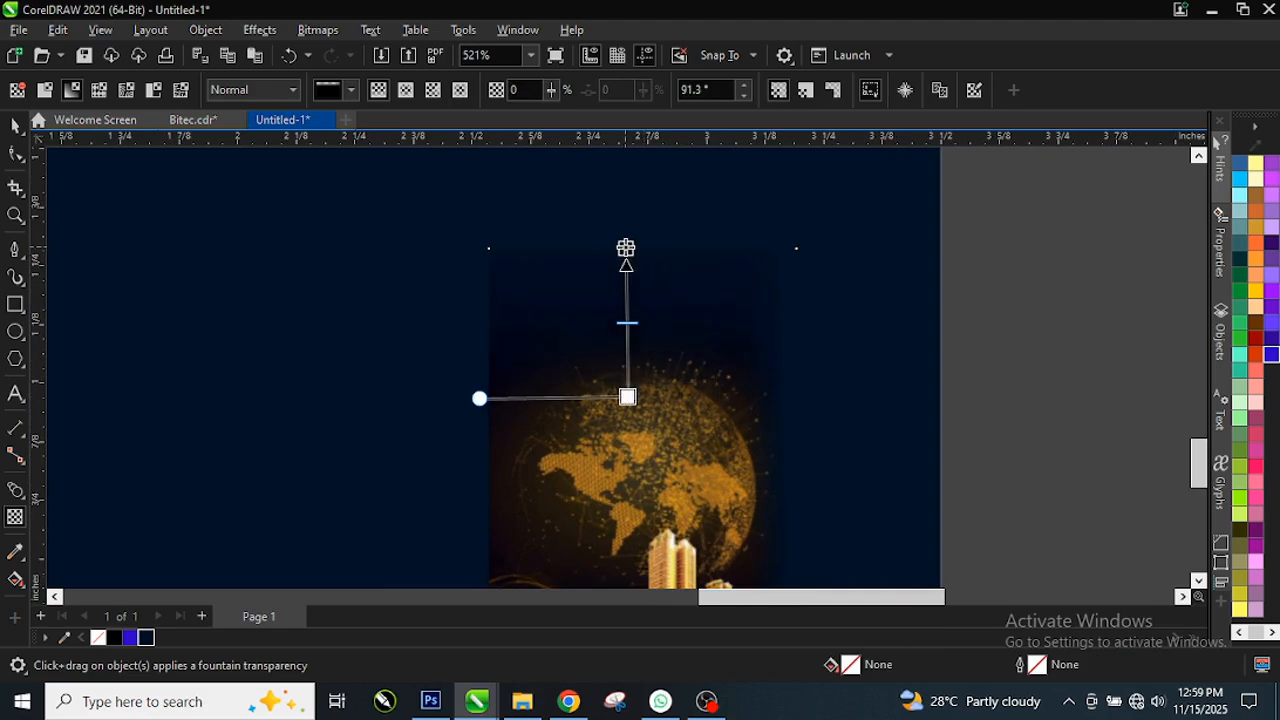
{"action": "left_click_drag", "start_coordinate": [626, 249], "coordinate": [625, 278]}
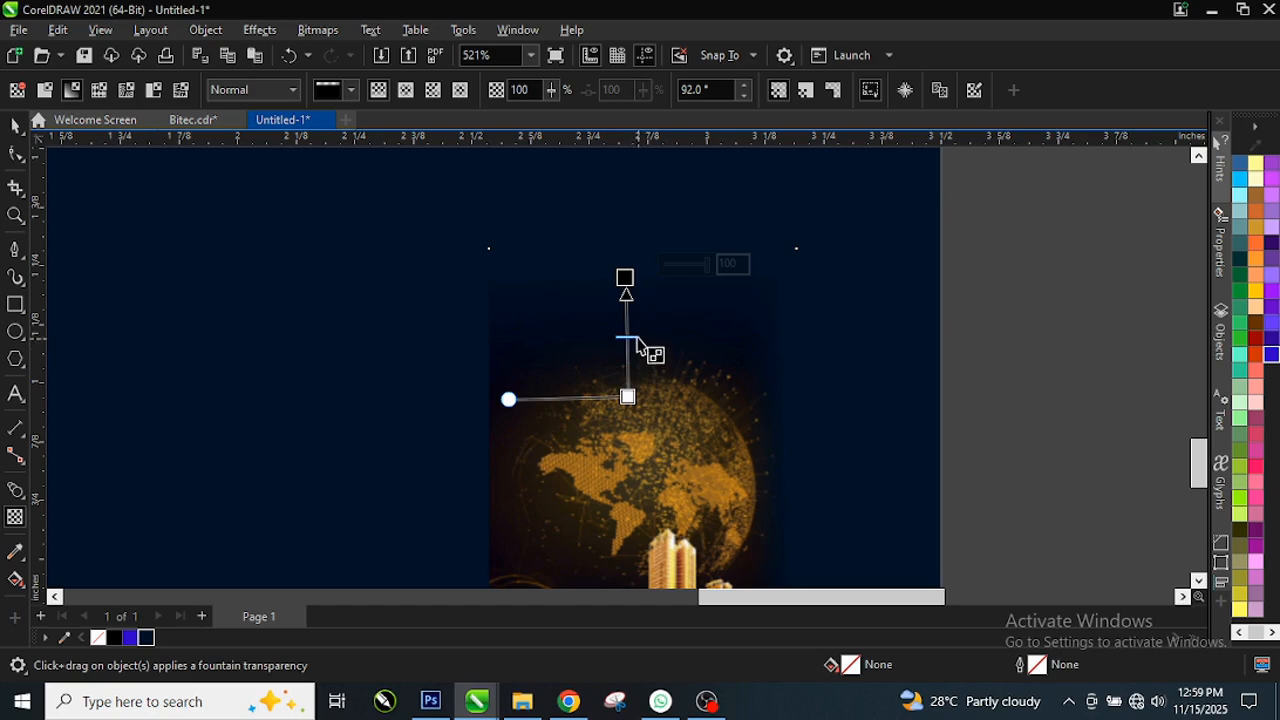
{"action": "left_click_drag", "start_coordinate": [628, 398], "coordinate": [623, 399]}
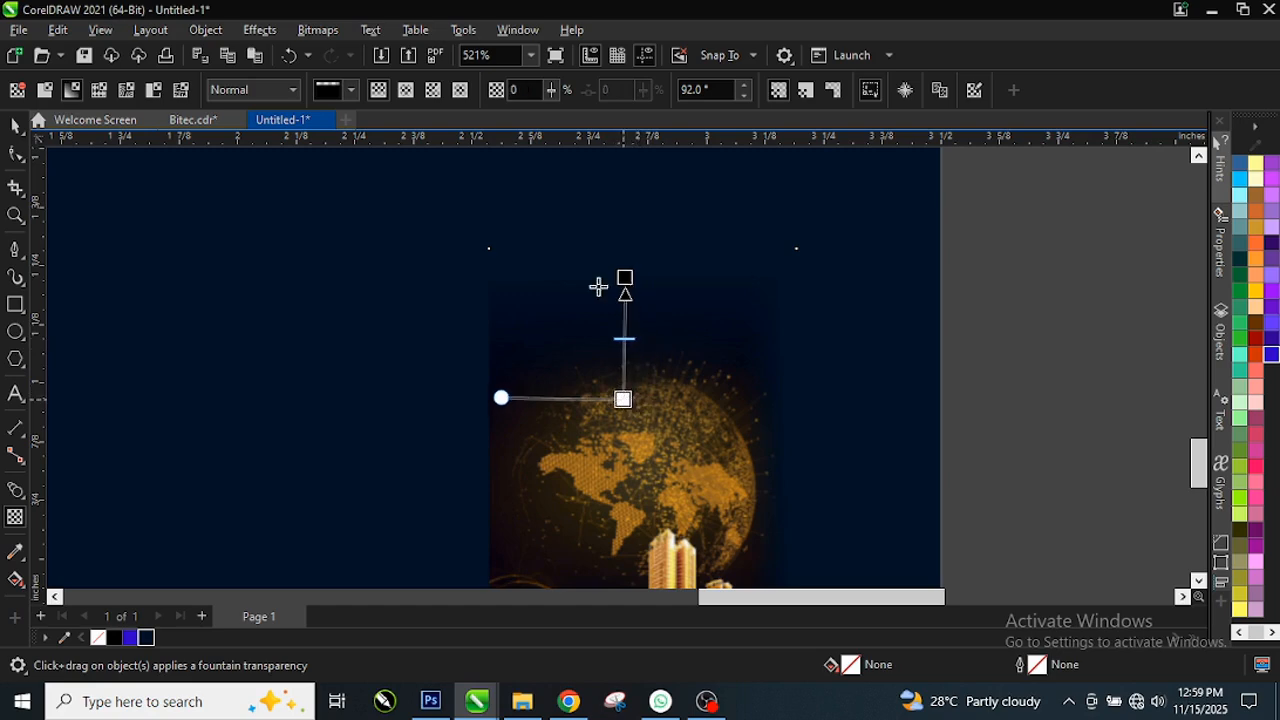
{"action": "left_click", "coordinate": [320, 30]}
{"action": "left_click", "coordinate": [385, 52]}
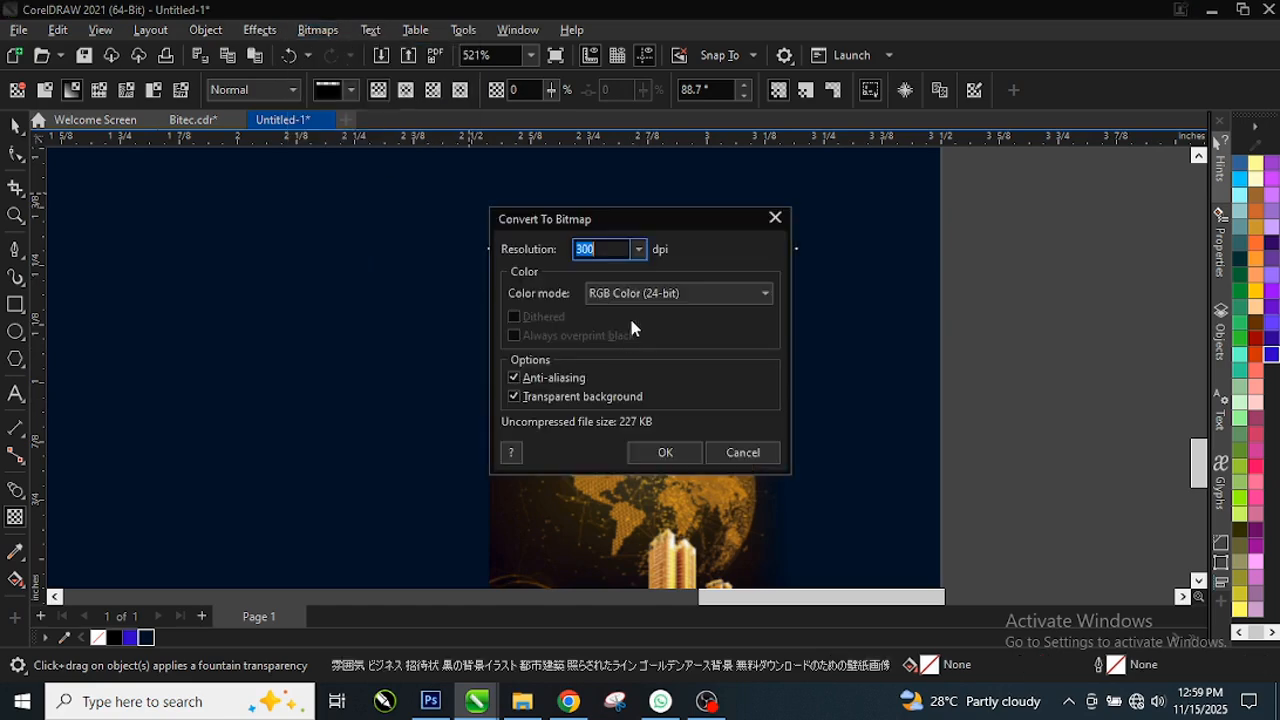
{"action": "left_click", "coordinate": [662, 452]}
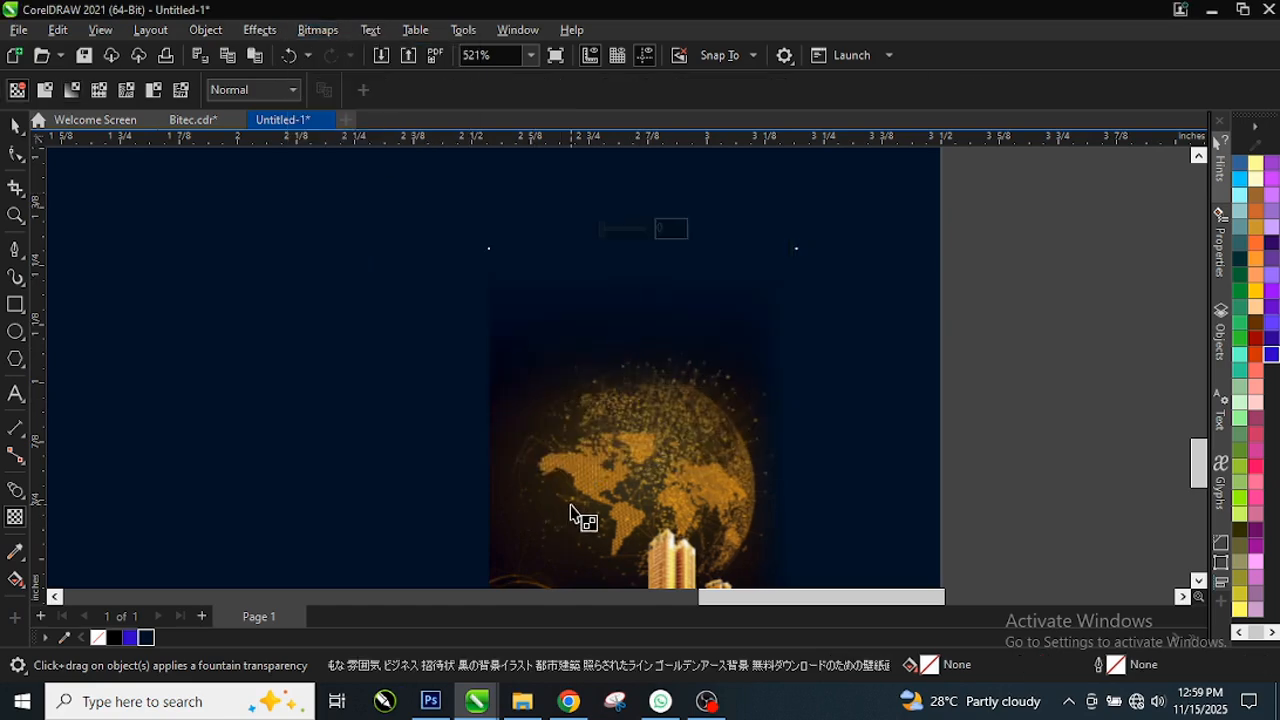
{"action": "left_click_drag", "start_coordinate": [572, 512], "coordinate": [500, 506]}
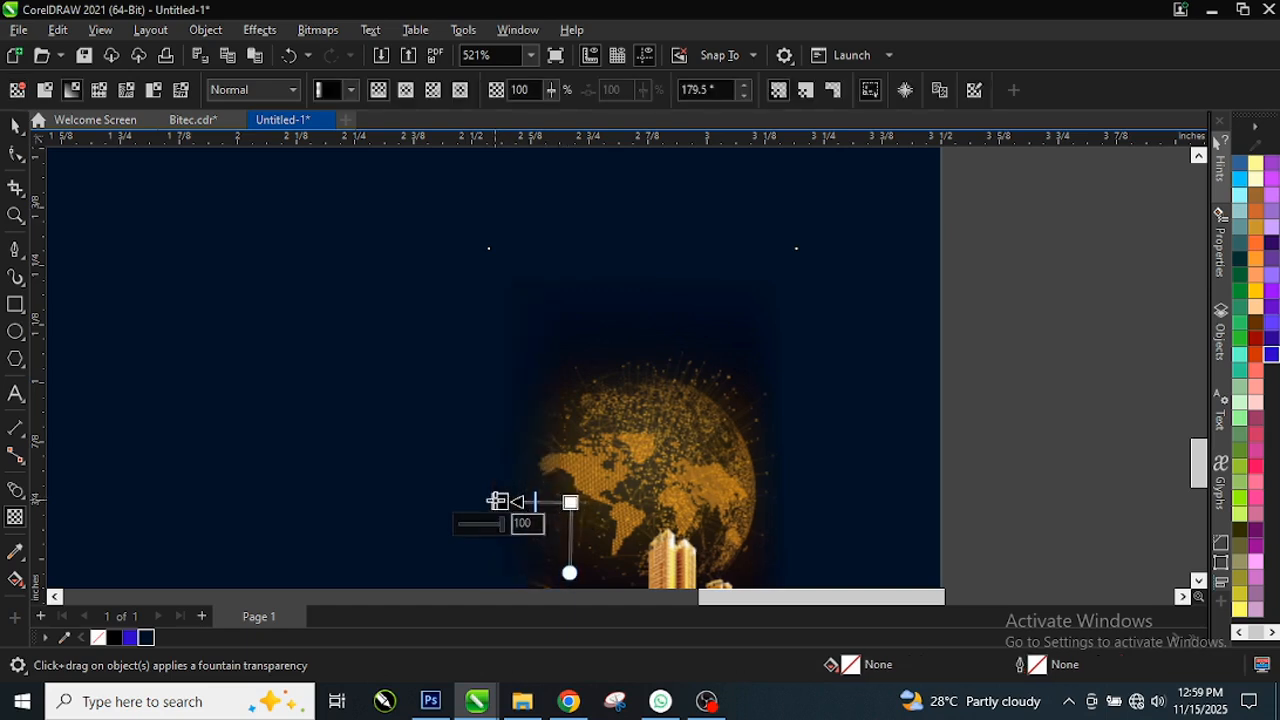
Step: Flatten the globe artwork's existing left fade into a bitmap
{"action": "left_click", "coordinate": [333, 30]}
{"action": "left_click", "coordinate": [400, 55]}
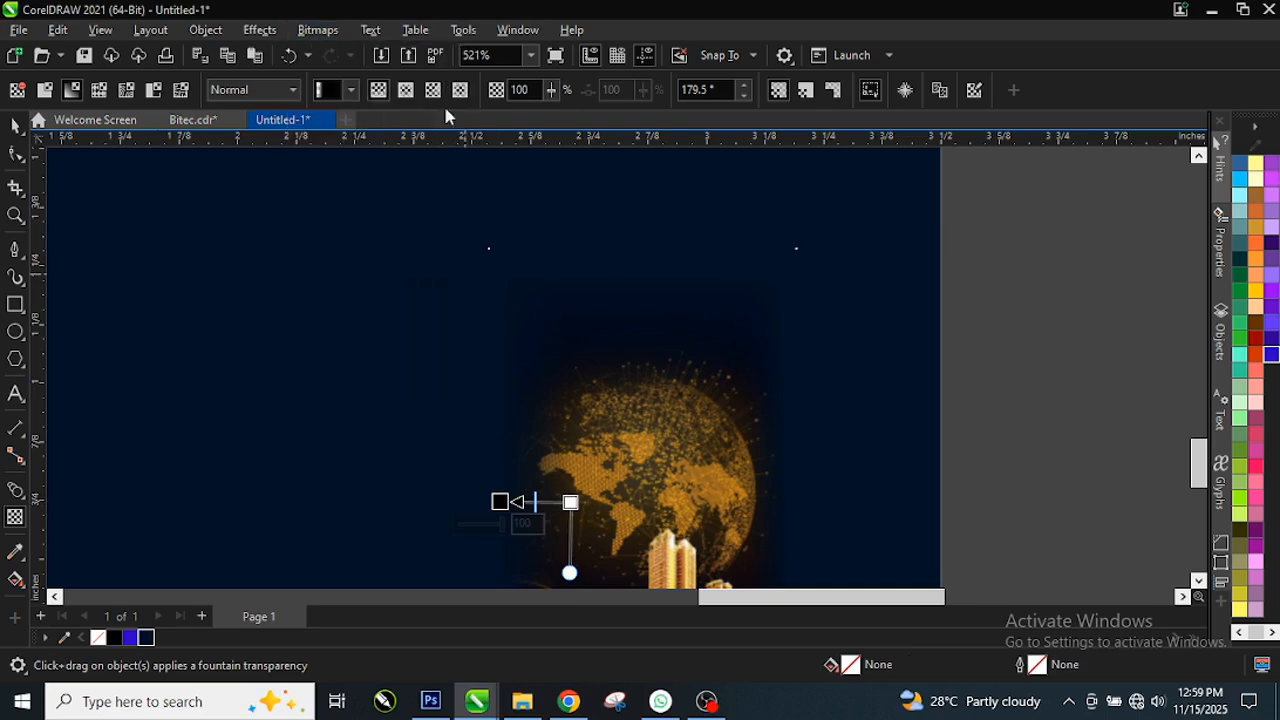
{"action": "left_click", "coordinate": [660, 453]}
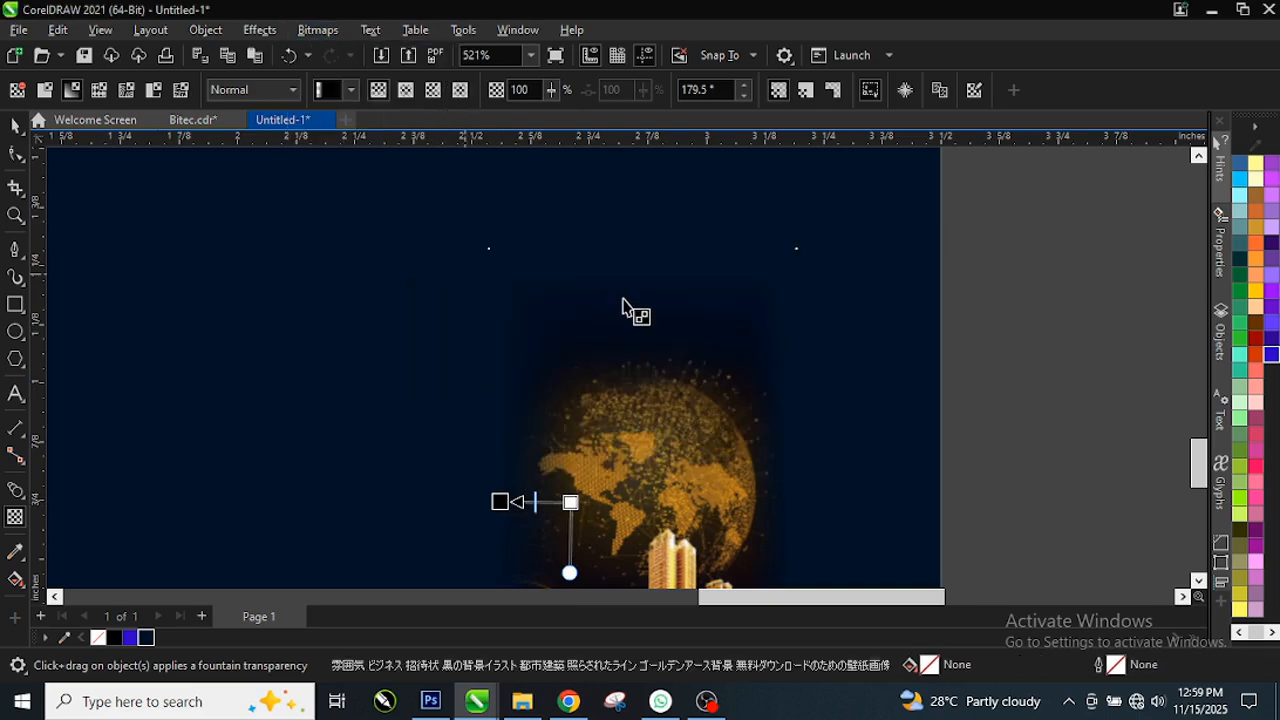
Step: Drag a fountain transparency that fades out the bottom of the buildings' golden glow
{"action": "scroll", "coordinate": [621, 268], "scroll_direction": "down", "scroll_amount": 4}
{"action": "scroll", "coordinate": [662, 530], "scroll_direction": "up", "scroll_amount": 3}
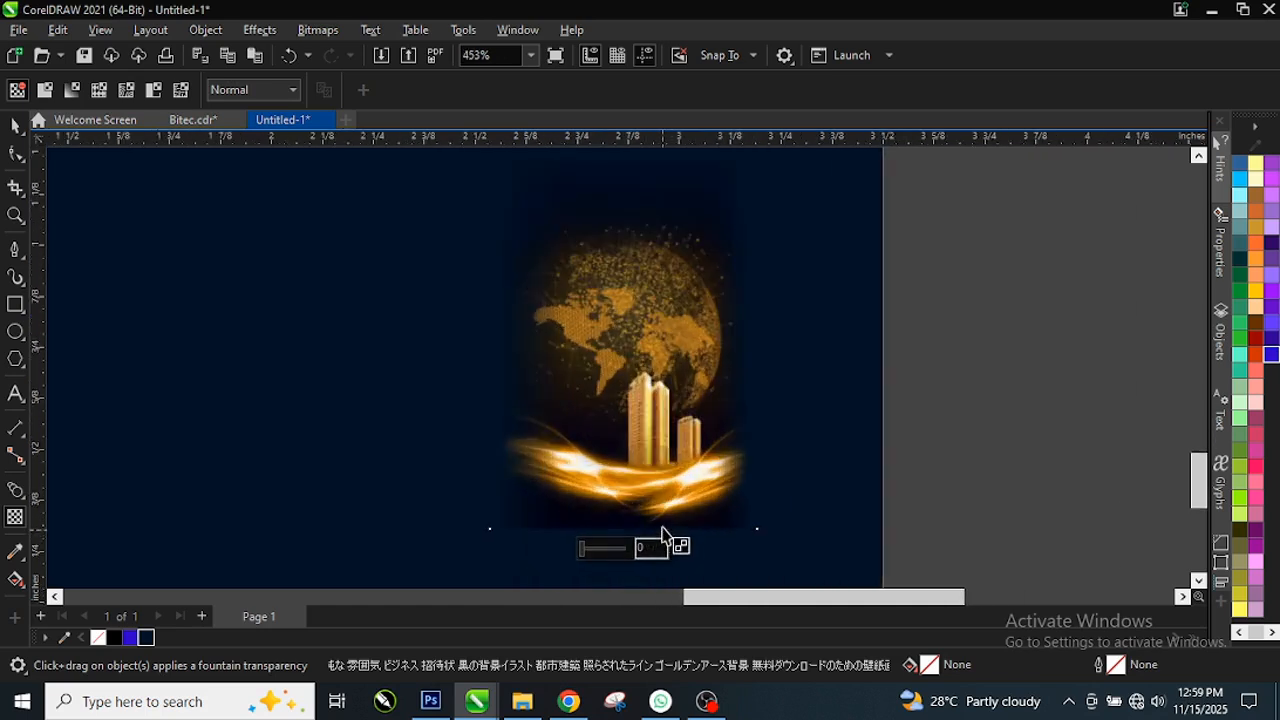
{"action": "scroll", "coordinate": [662, 530], "scroll_direction": "up", "scroll_amount": 2}
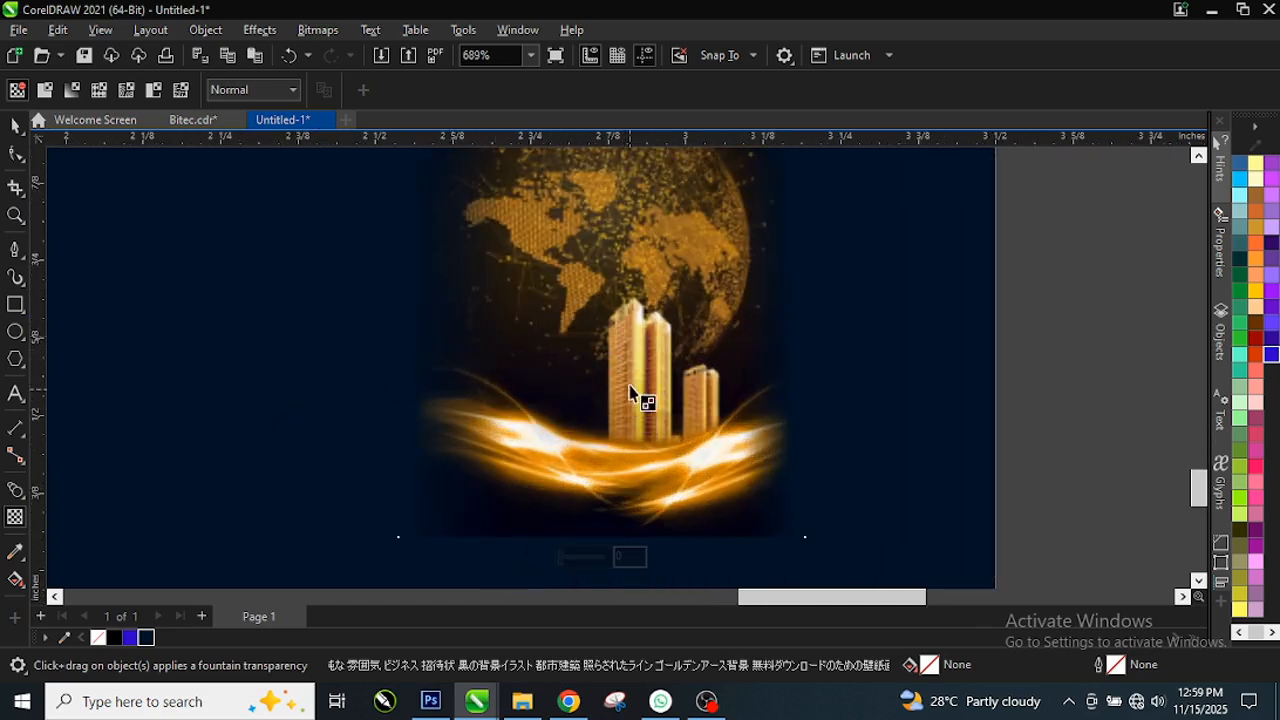
{"action": "left_click_drag", "start_coordinate": [614, 322], "coordinate": [606, 484]}
{"action": "left_click_drag", "start_coordinate": [609, 495], "coordinate": [612, 461]}
{"action": "scroll", "coordinate": [612, 494], "scroll_direction": "up", "scroll_amount": 1}
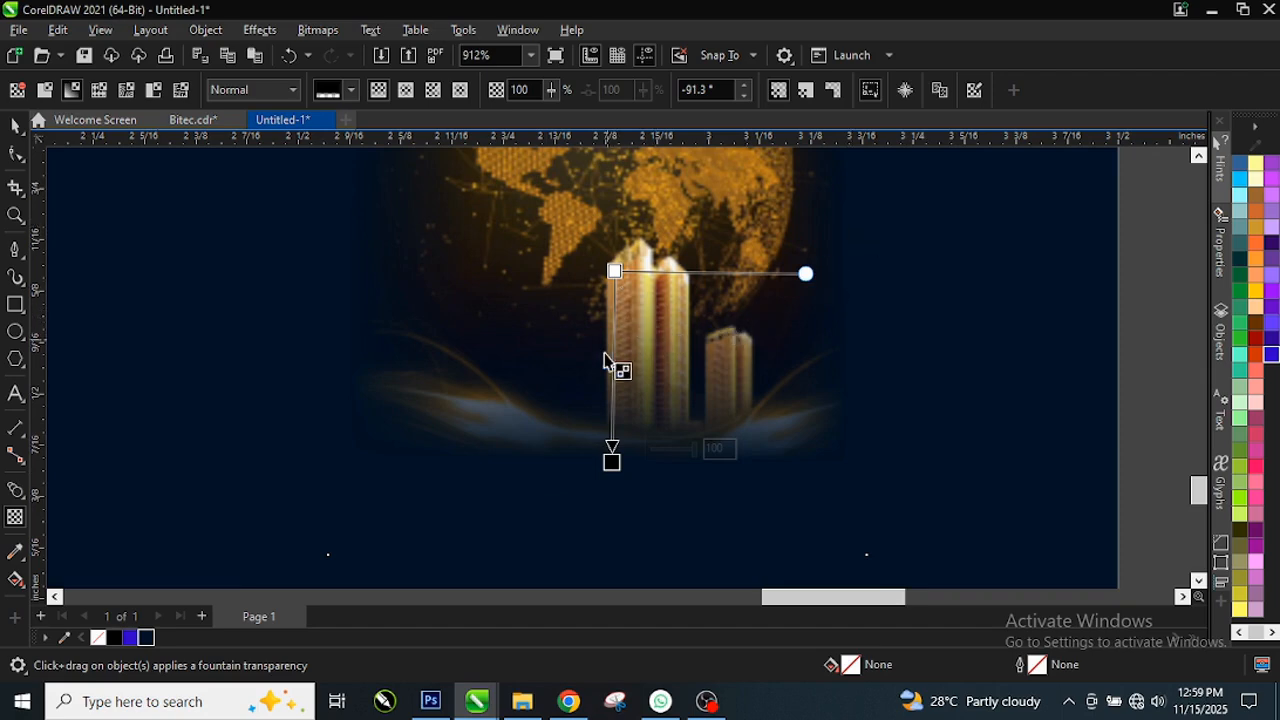
{"action": "left_click_drag", "start_coordinate": [612, 455], "coordinate": [609, 413]}
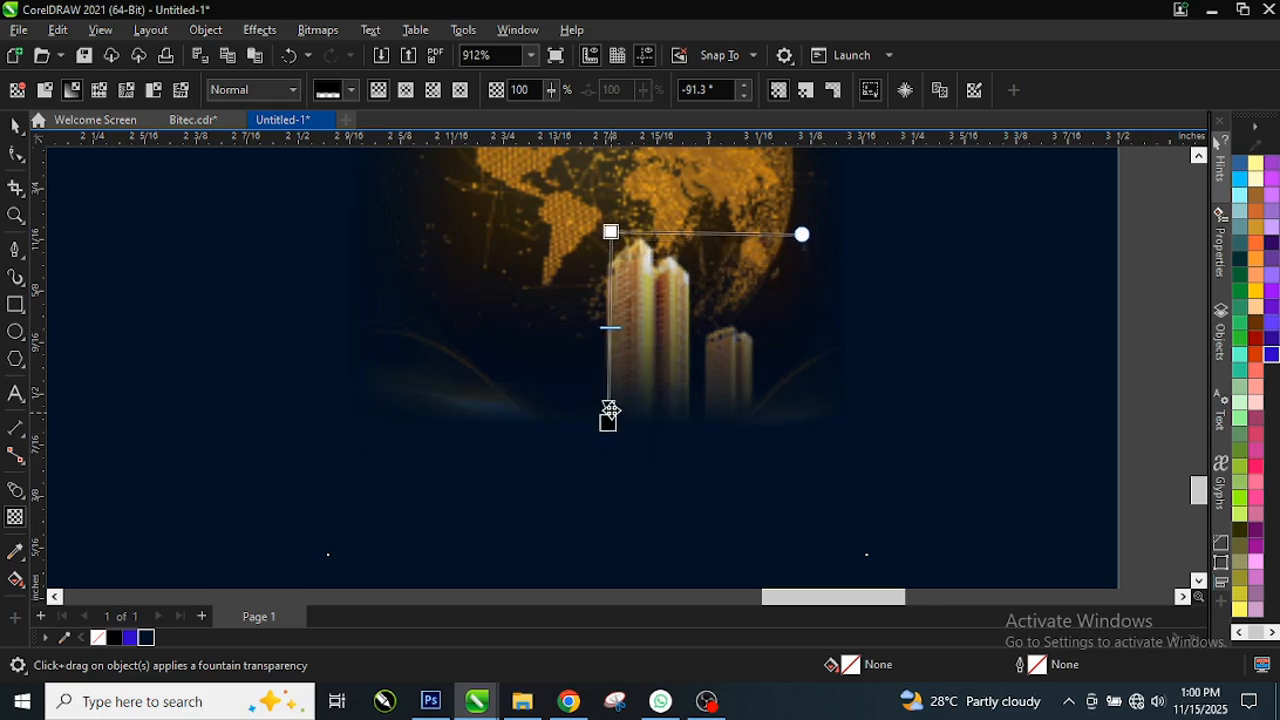
Step: Apply a new vertical fountain transparency fading the globe artwork toward the bottom
{"action": "scroll", "coordinate": [695, 410], "scroll_direction": "down", "scroll_amount": 2}
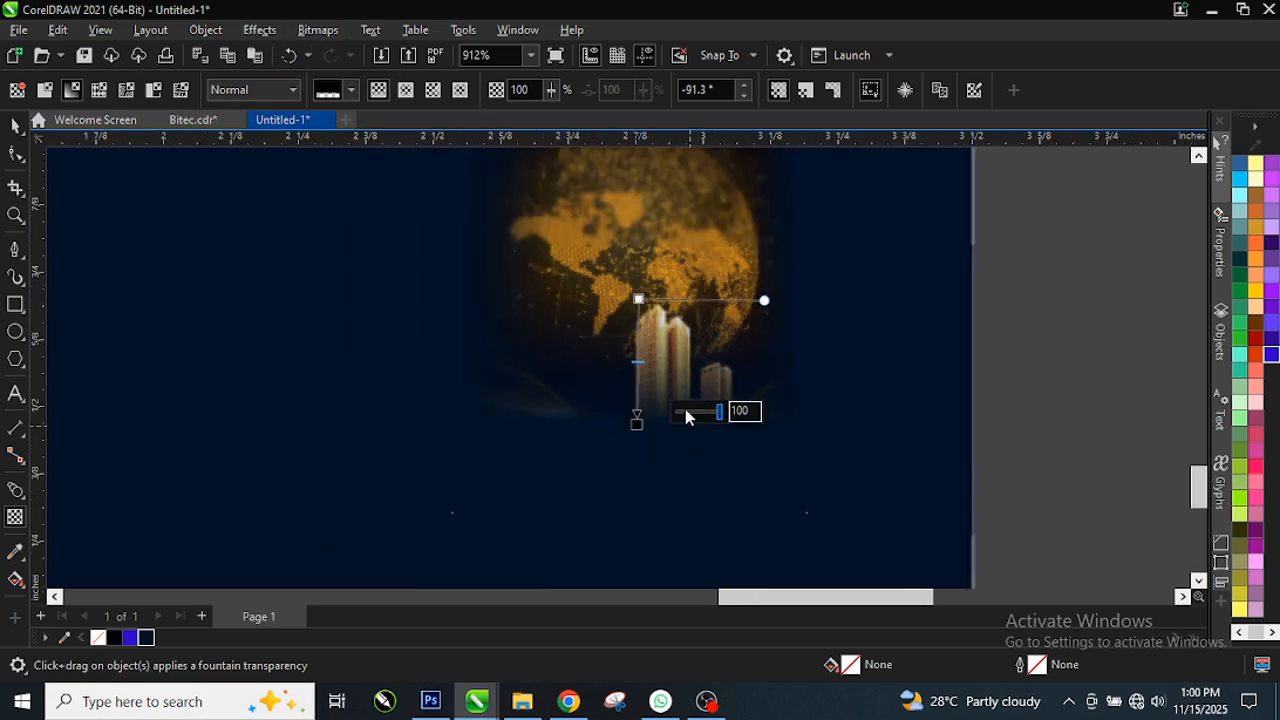
{"action": "scroll", "coordinate": [700, 285], "scroll_direction": "down", "scroll_amount": 3}
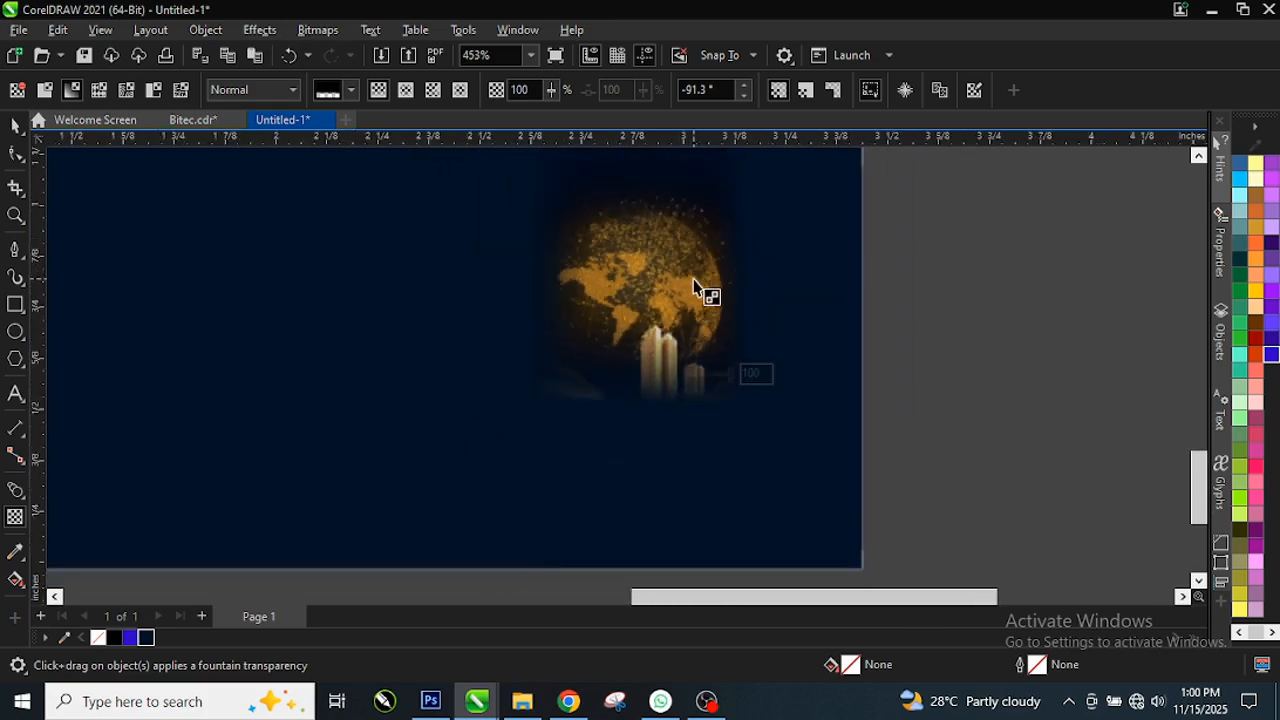
{"action": "scroll", "coordinate": [685, 283], "scroll_direction": "up", "scroll_amount": 2}
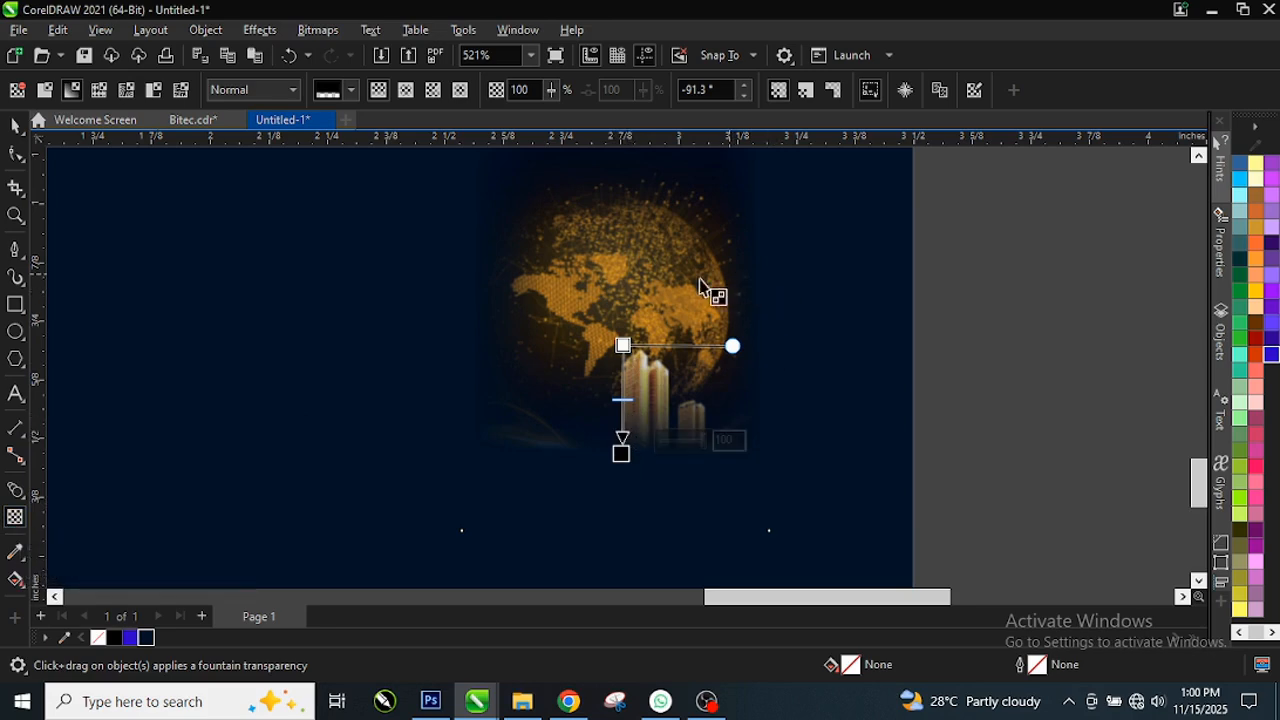
{"action": "scroll", "coordinate": [700, 285], "scroll_direction": "up", "scroll_amount": 1}
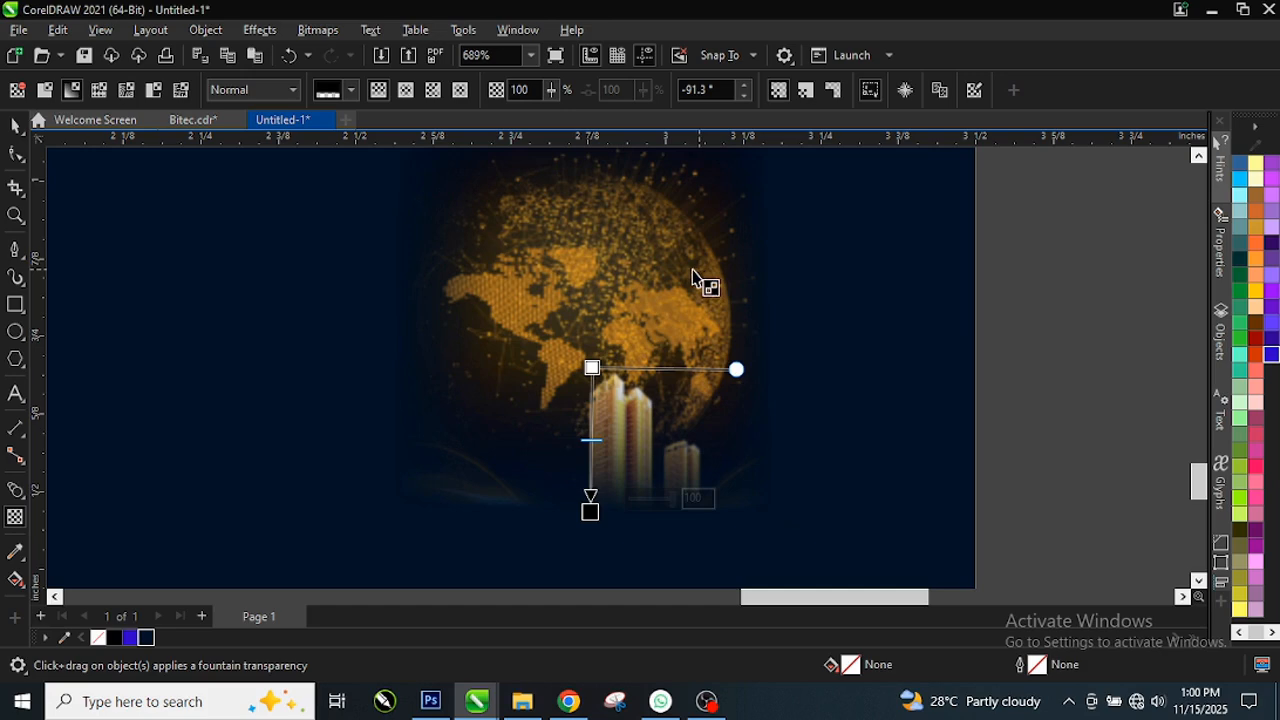
{"action": "left_click_drag", "start_coordinate": [693, 270], "coordinate": [768, 270]}
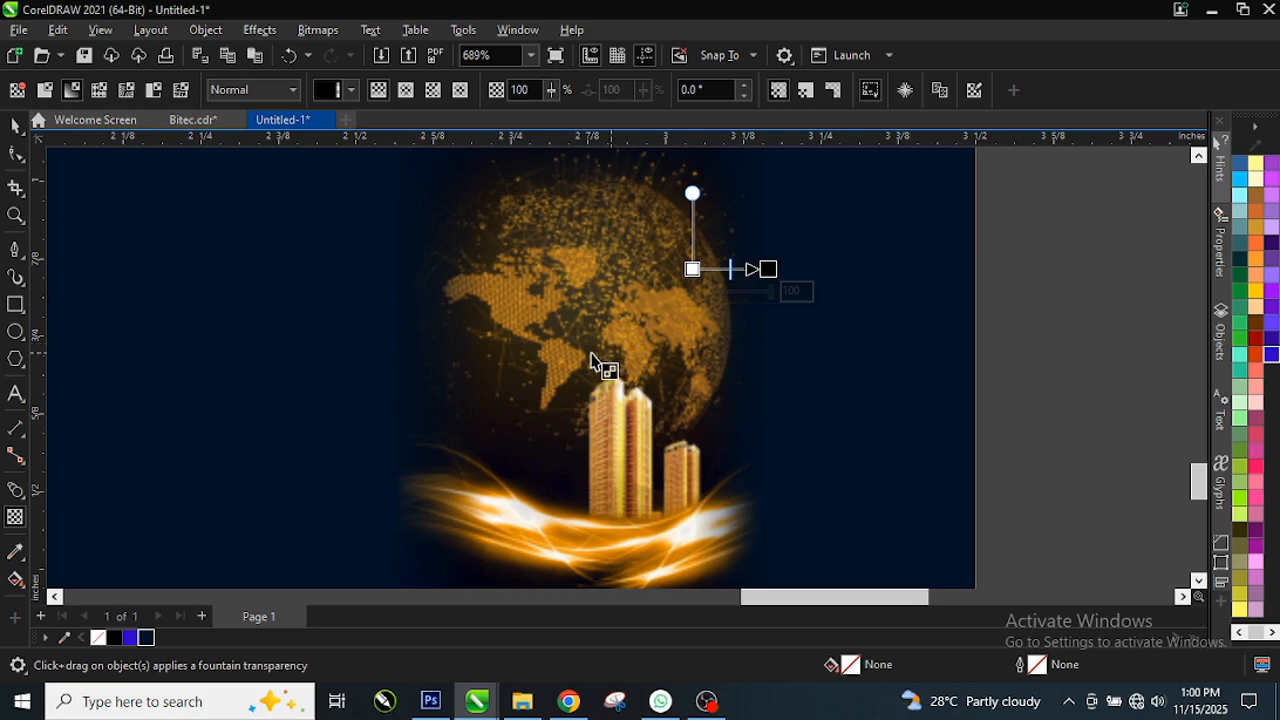
{"action": "left_click_drag", "start_coordinate": [592, 368], "coordinate": [590, 511]}
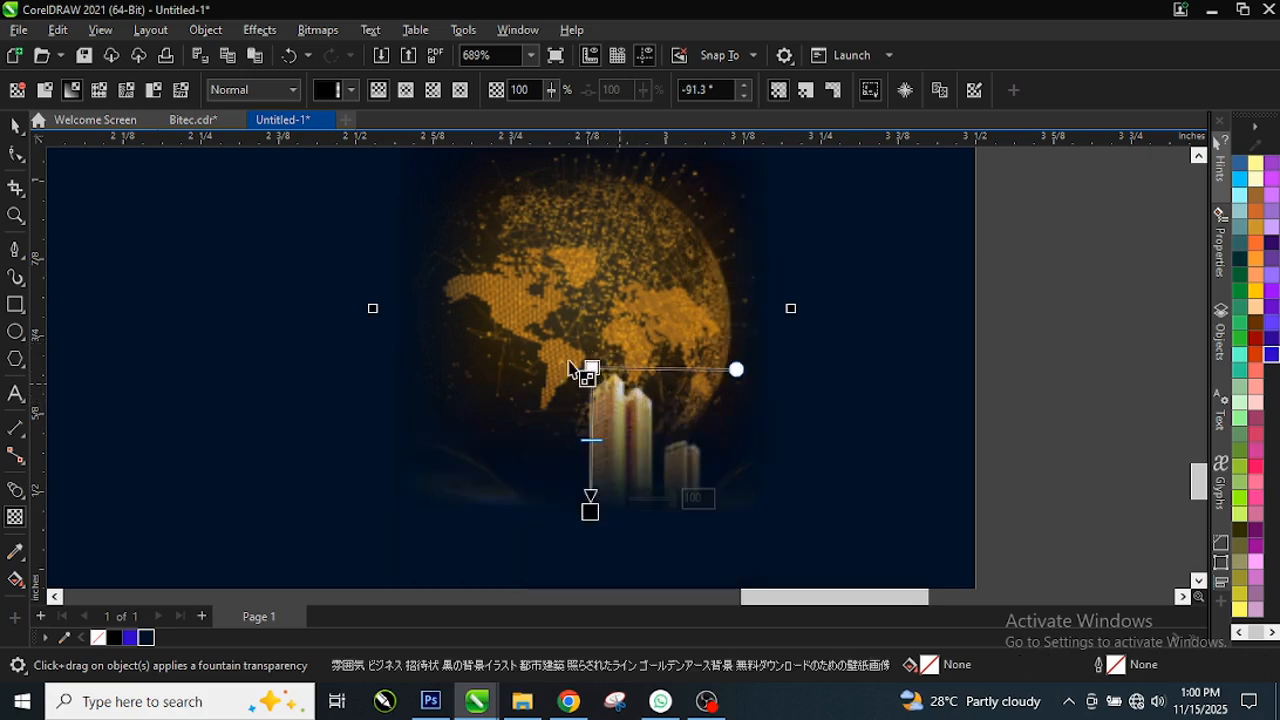
Step: Convert the faded globe artwork into a 300 dpi bitmap
{"action": "left_click", "coordinate": [310, 30]}
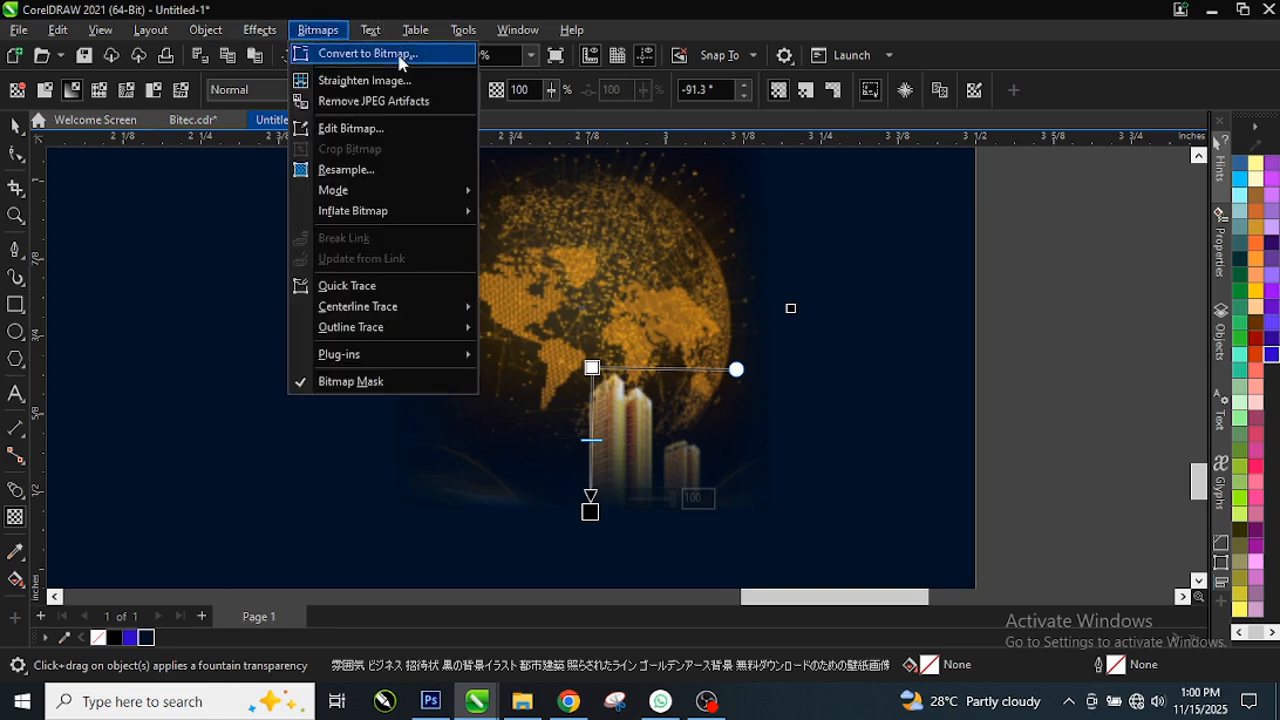
{"action": "left_click", "coordinate": [400, 54]}
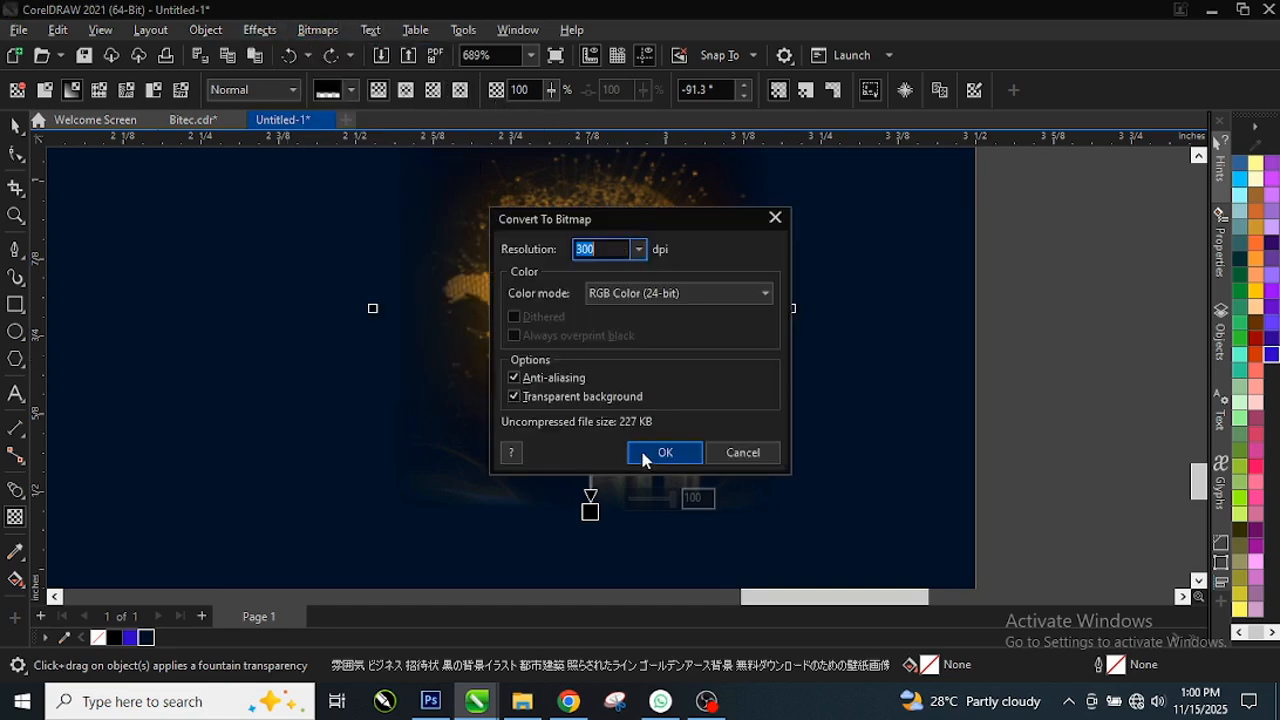
{"action": "left_click", "coordinate": [643, 456]}
Step: Enlarge the globe bitmap to about 1.095 × 1.639 inches
{"action": "scroll", "coordinate": [600, 400], "scroll_direction": "down", "scroll_amount": 2}
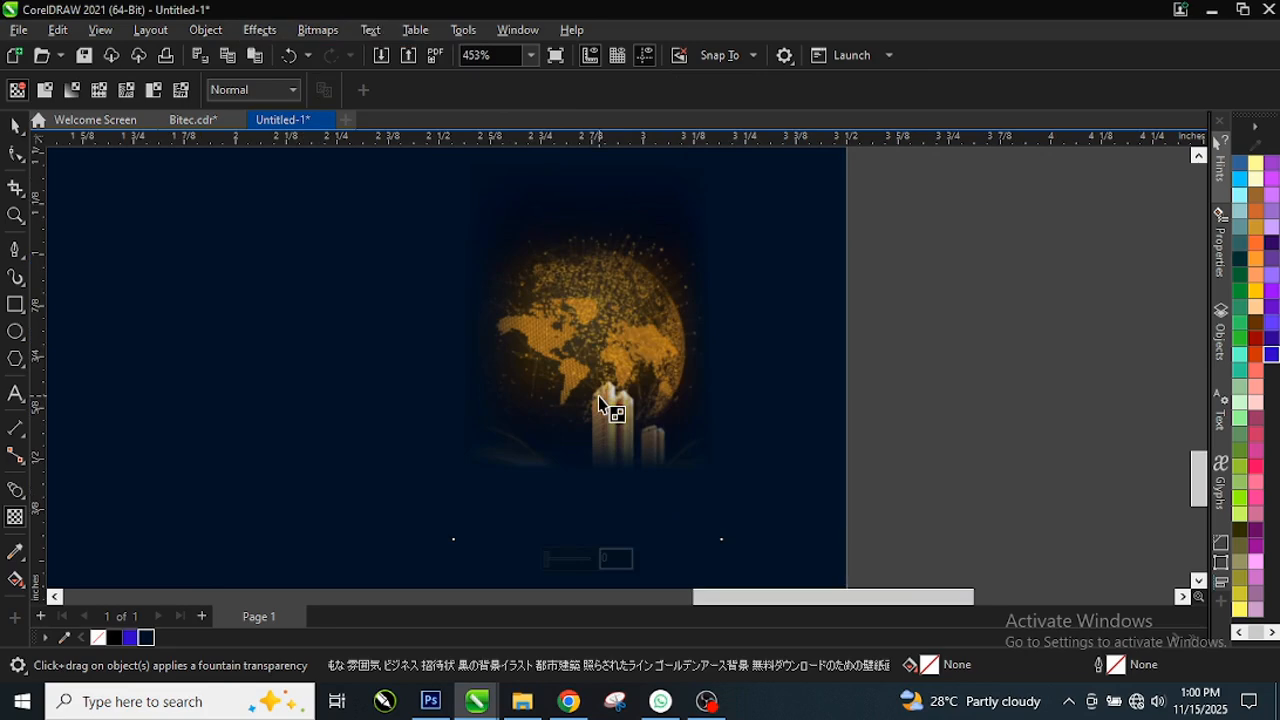
{"action": "scroll", "coordinate": [598, 400], "scroll_direction": "down", "scroll_amount": 1}
{"action": "key", "text": "space"}
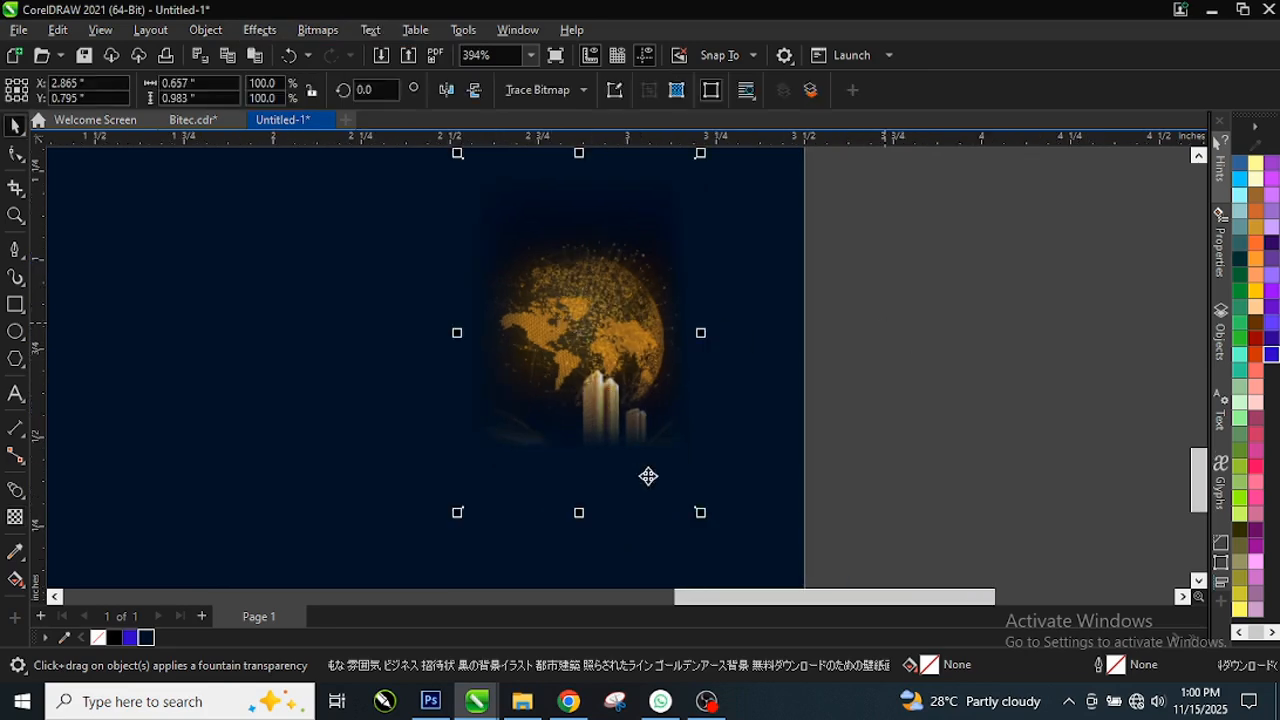
{"action": "left_click_drag", "start_coordinate": [700, 512], "coordinate": [626, 443]}
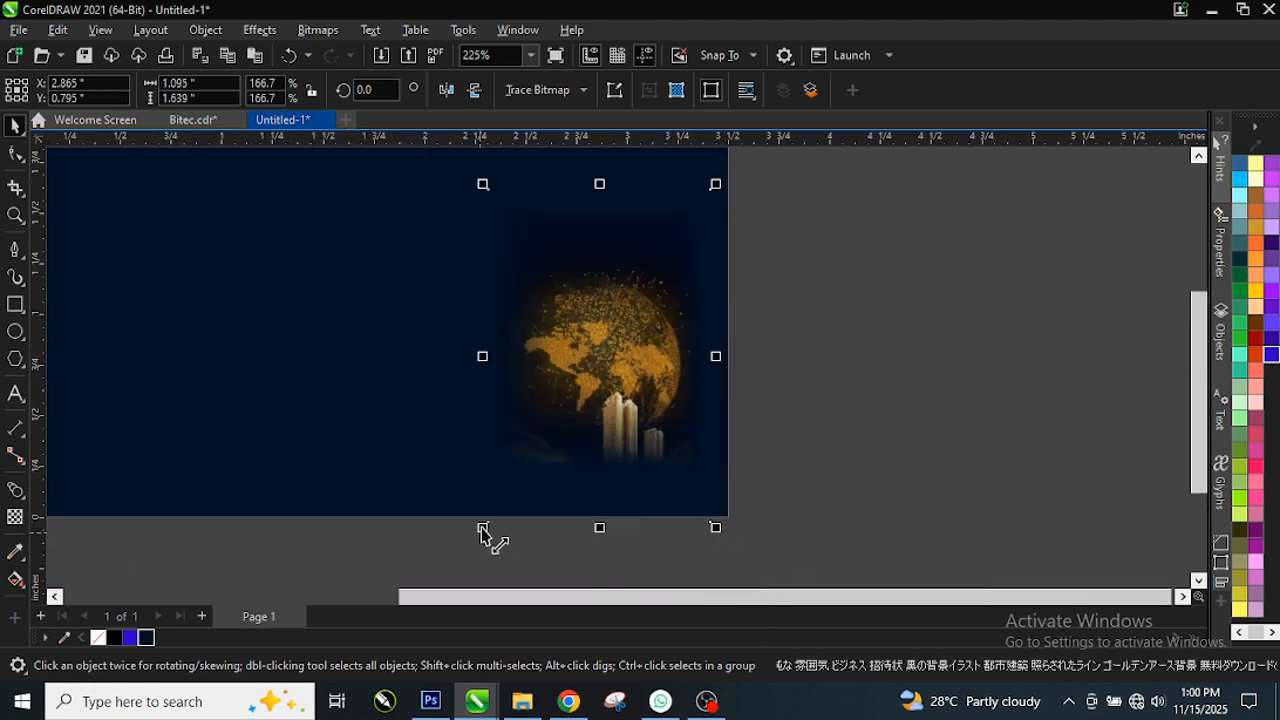
Step: Scale the globe bitmap up to 277.1%
{"action": "left_click_drag", "start_coordinate": [485, 530], "coordinate": [528, 300]}
{"action": "scroll", "coordinate": [560, 380], "scroll_direction": "up", "scroll_amount": 2}
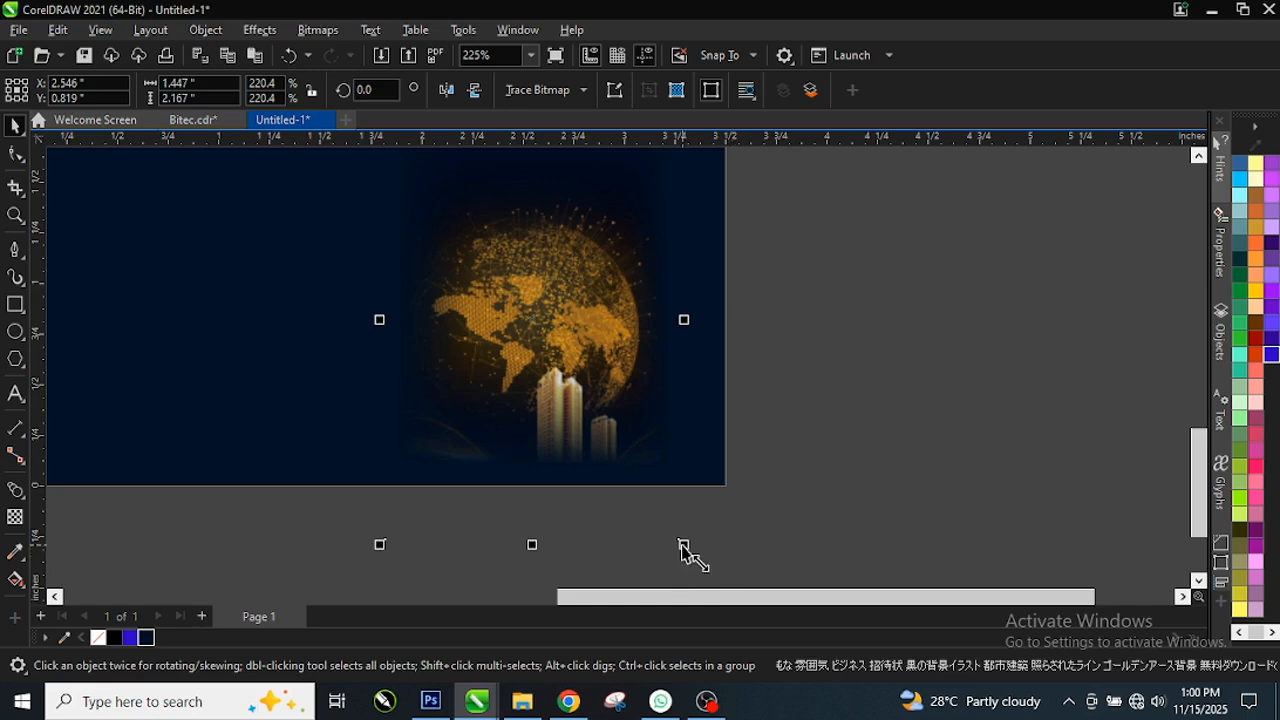
{"action": "left_click_drag", "start_coordinate": [684, 545], "coordinate": [760, 573]}
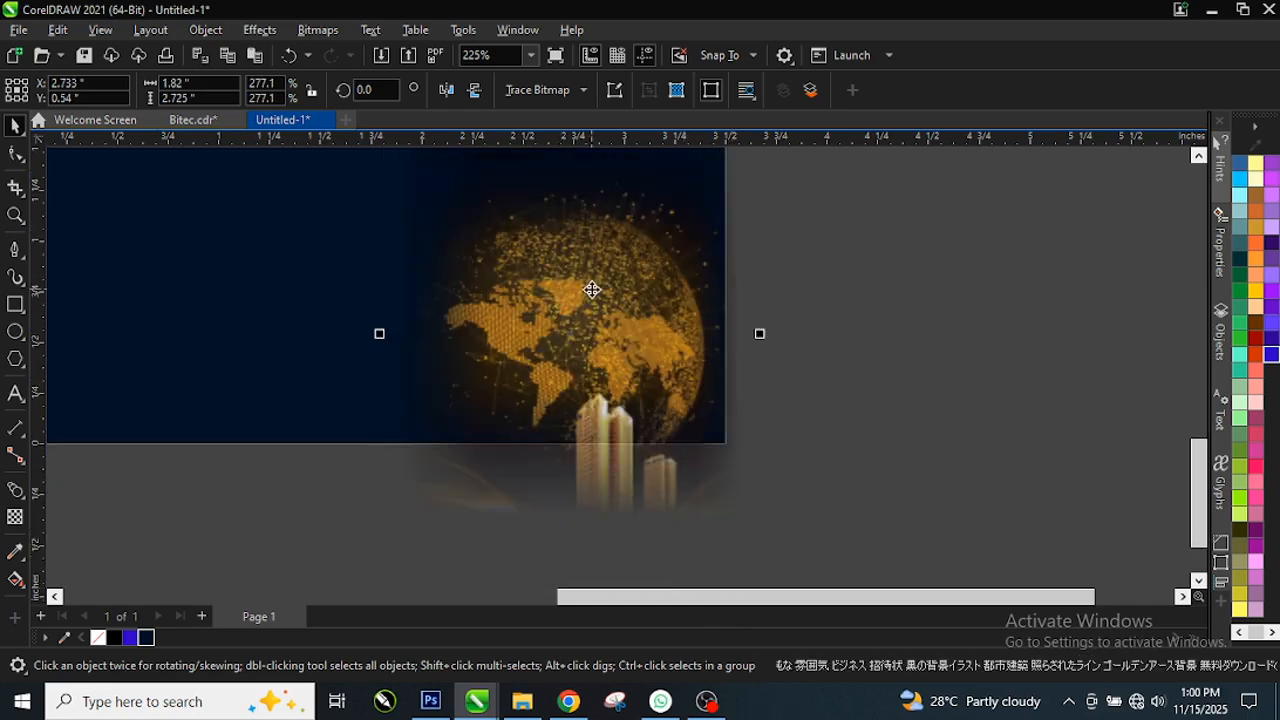
Step: Move the enlarged globe up and left so it covers the card's right side
{"action": "left_click_drag", "start_coordinate": [592, 289], "coordinate": [558, 277]}
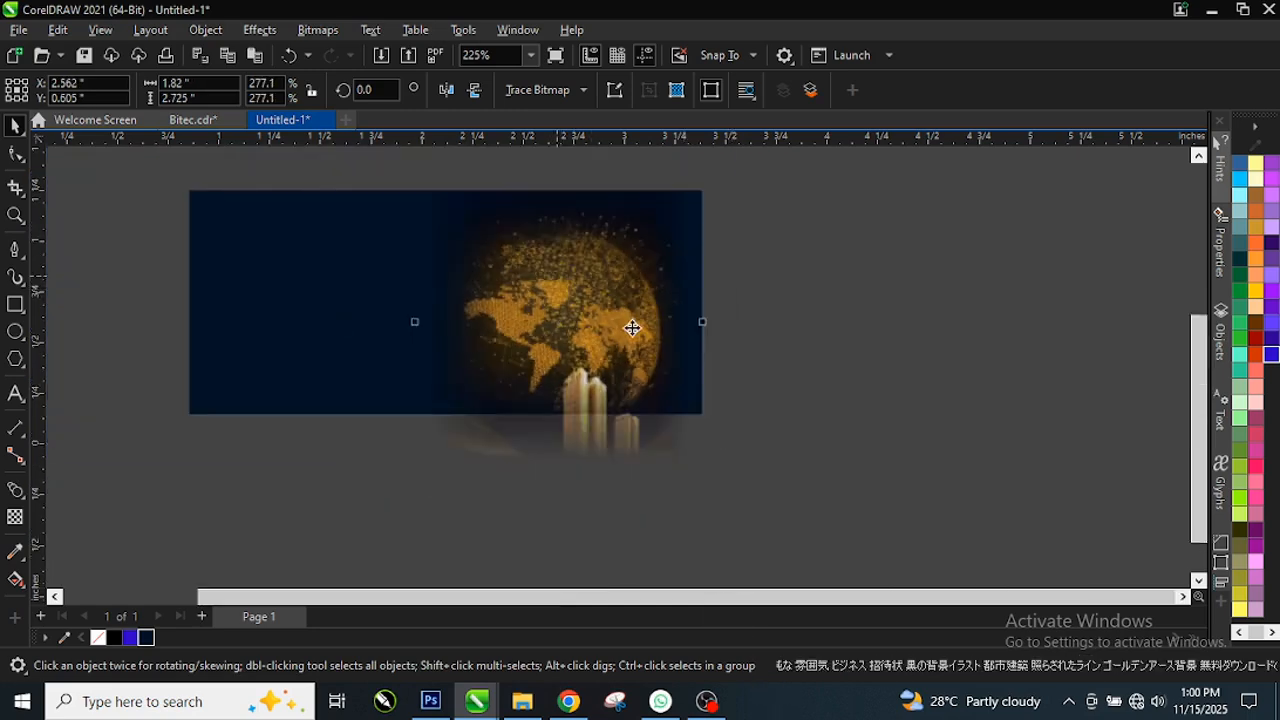
{"action": "scroll", "coordinate": [632, 328], "scroll_direction": "down", "scroll_amount": 1}
{"action": "scroll", "coordinate": [570, 259], "scroll_direction": "up", "scroll_amount": 1}
{"action": "scroll", "coordinate": [603, 322], "scroll_direction": "down", "scroll_amount": 3}
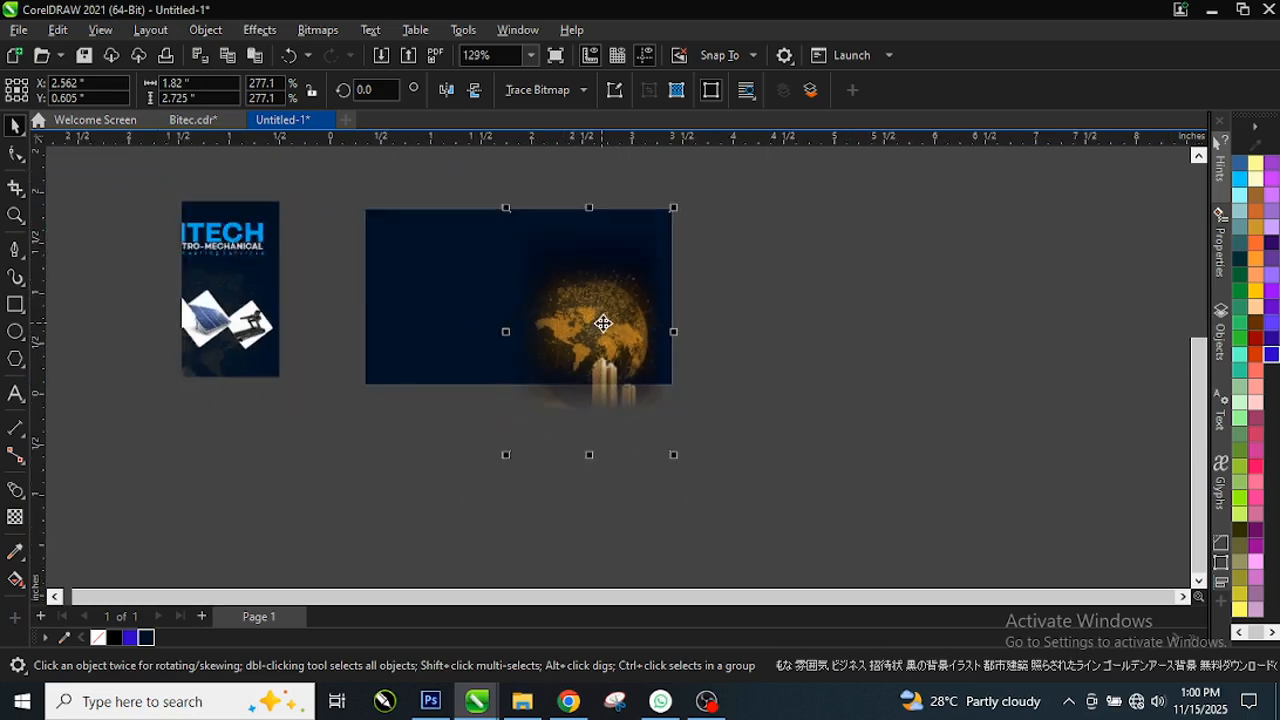
{"action": "scroll", "coordinate": [208, 311], "scroll_direction": "up", "scroll_amount": 3}
{"action": "scroll", "coordinate": [323, 291], "scroll_direction": "up", "scroll_amount": 1}
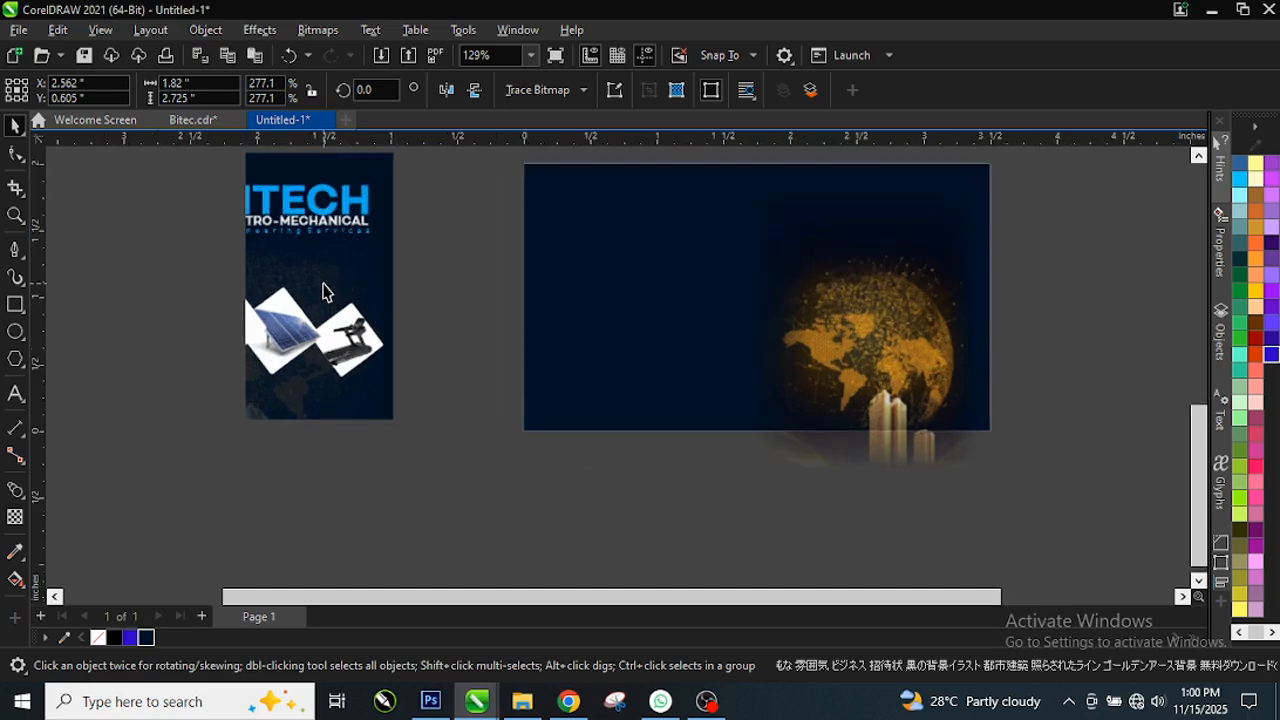
{"action": "scroll", "coordinate": [325, 291], "scroll_direction": "up", "scroll_amount": 1}
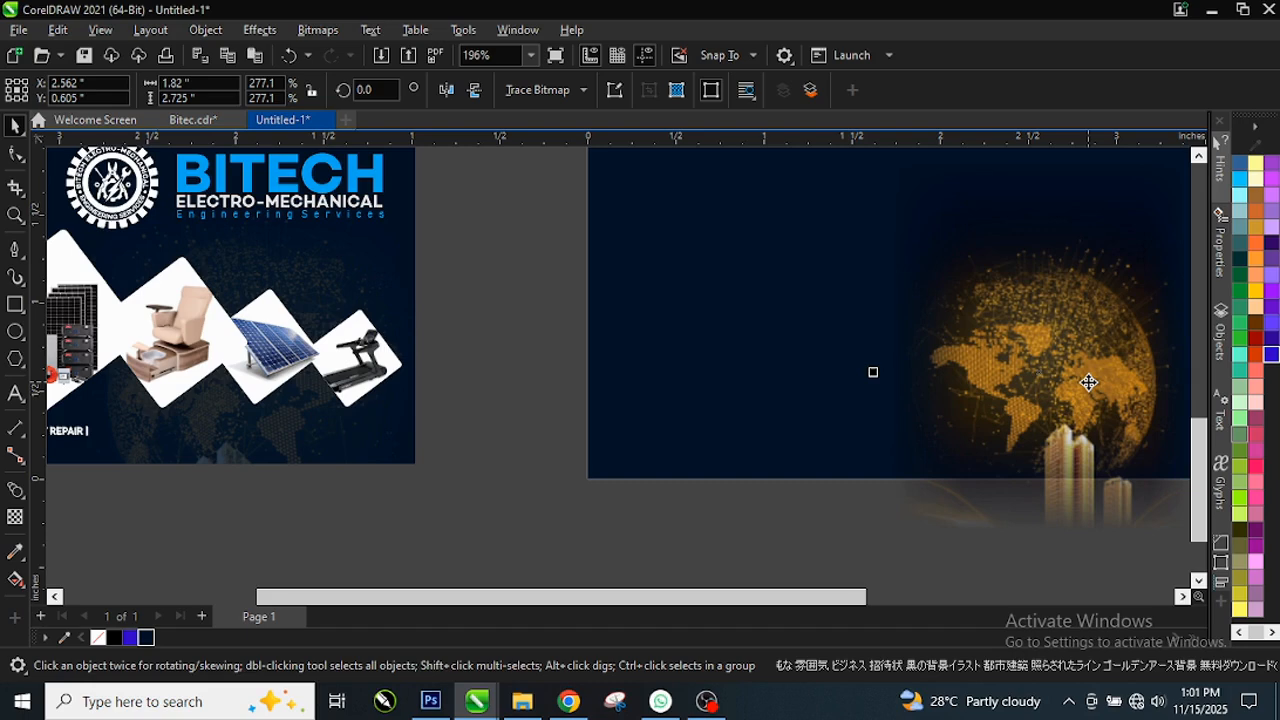
{"action": "scroll", "coordinate": [1095, 361], "scroll_direction": "up", "scroll_amount": 2}
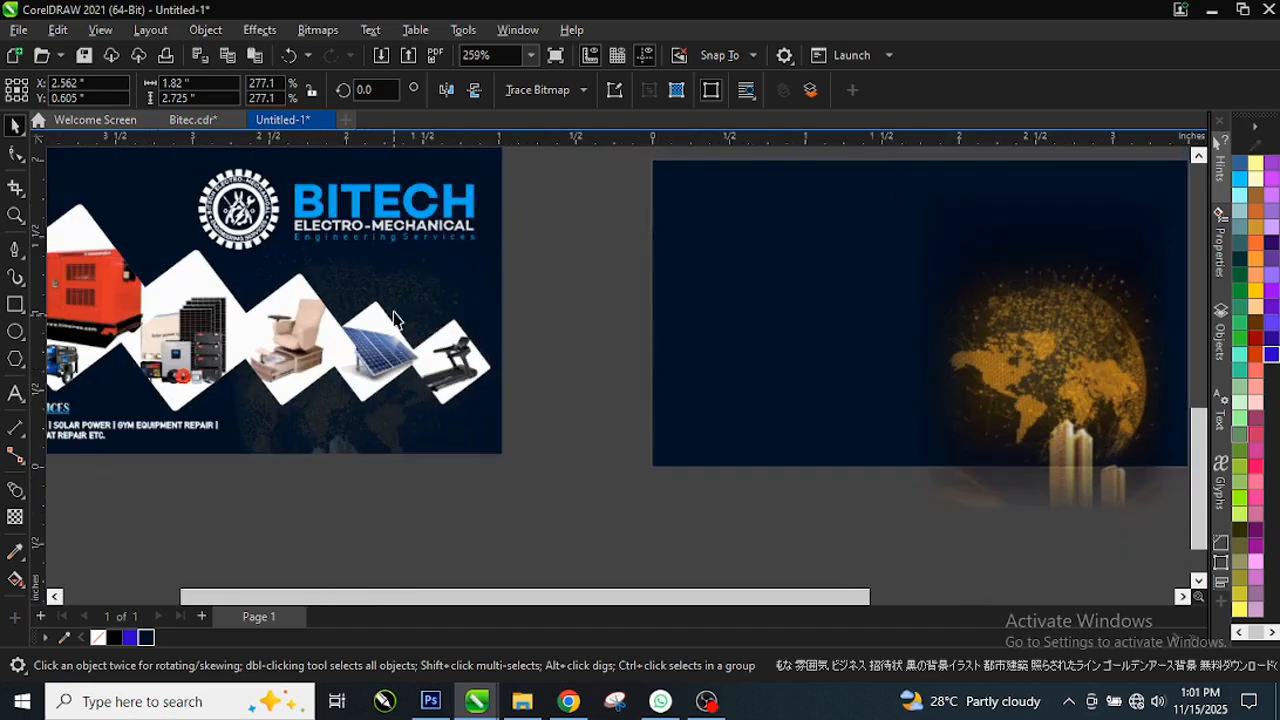
{"action": "scroll", "coordinate": [395, 318], "scroll_direction": "up", "scroll_amount": 1}
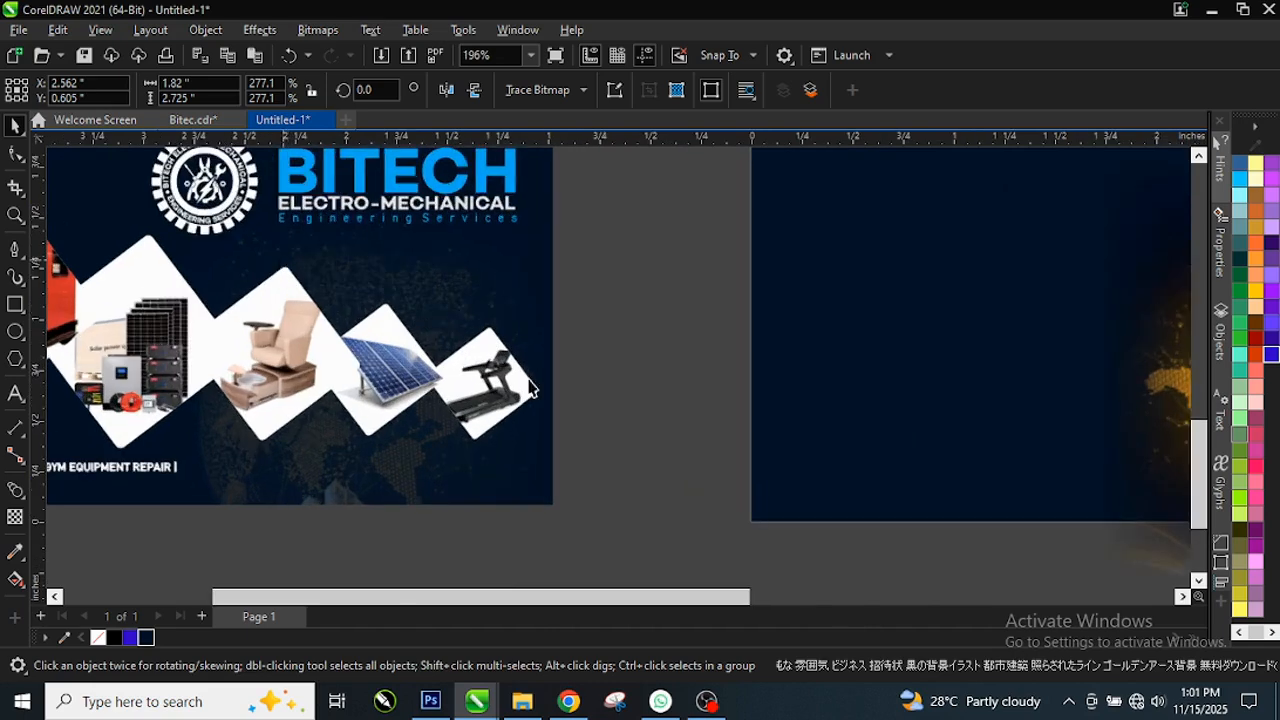
{"action": "scroll", "coordinate": [803, 394], "scroll_direction": "down", "scroll_amount": 3}
Step: Select the globe image and switch to the Transparency tool
{"action": "scroll", "coordinate": [1081, 378], "scroll_direction": "down", "scroll_amount": 1}
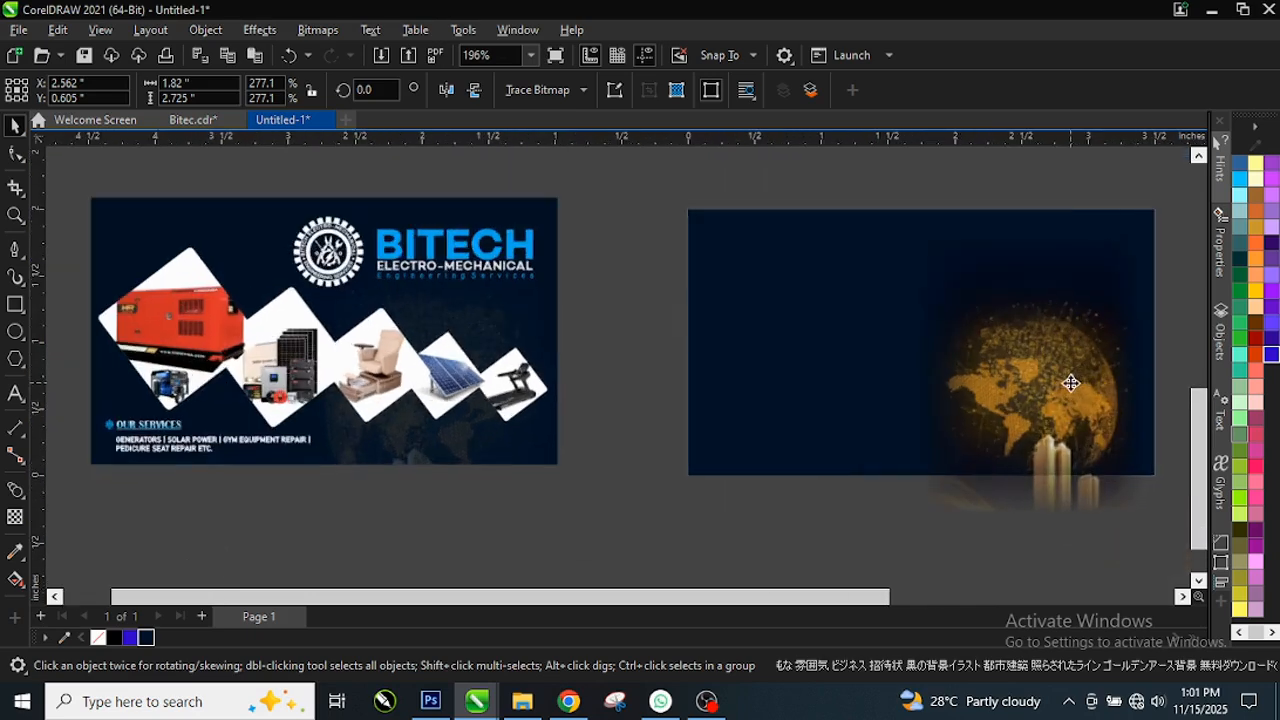
{"action": "left_click", "coordinate": [1060, 383]}
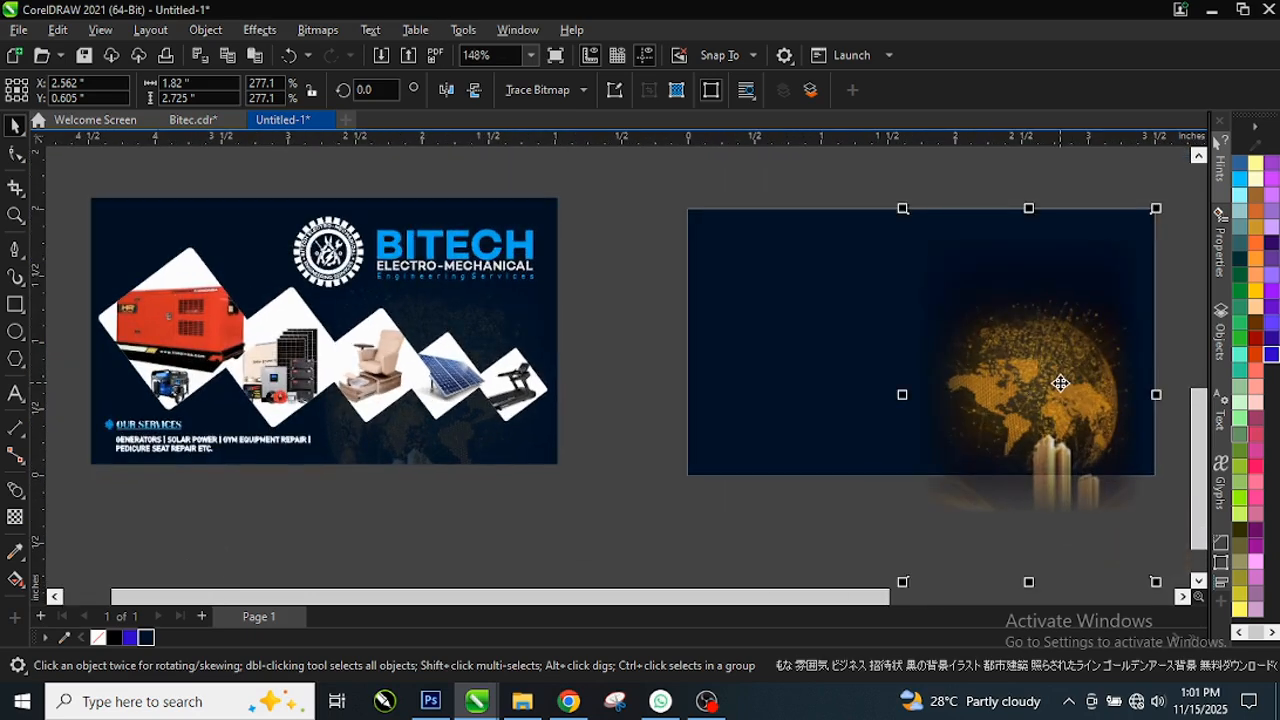
{"action": "left_click", "coordinate": [24, 499]}
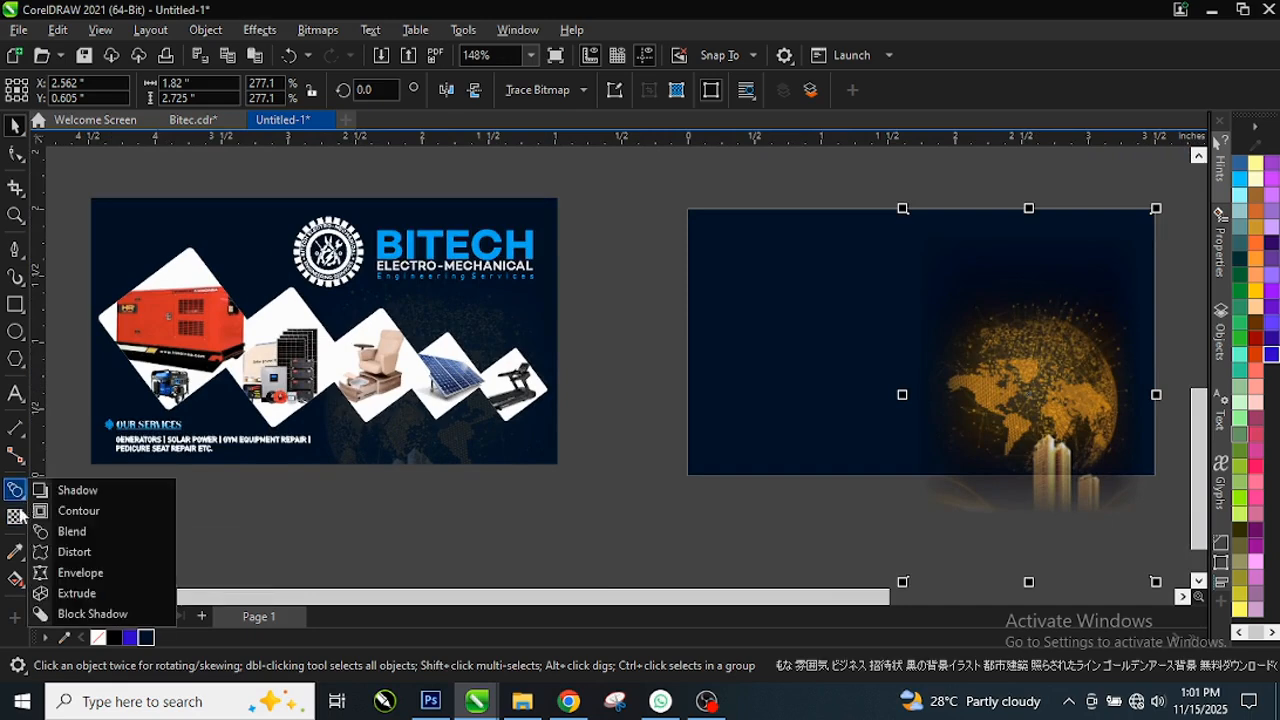
{"action": "left_click", "coordinate": [1006, 403]}
{"action": "left_click", "coordinate": [865, 512]}
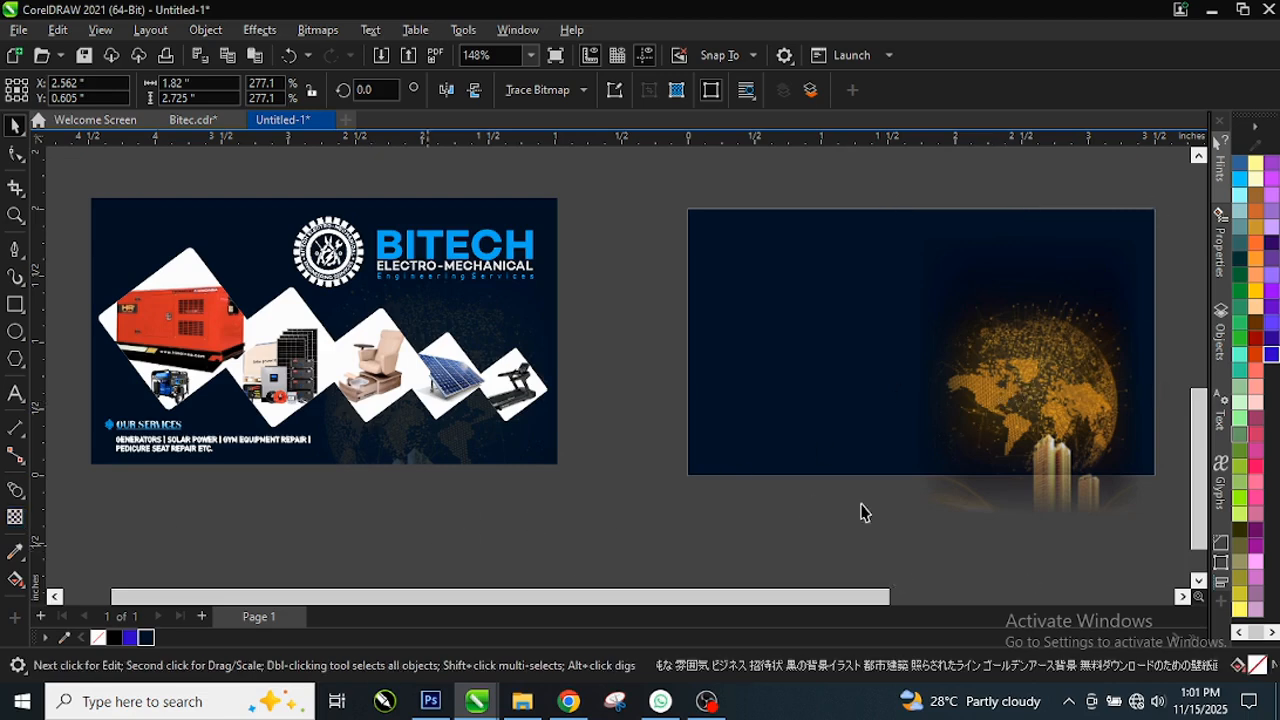
{"action": "left_click", "coordinate": [1026, 455]}
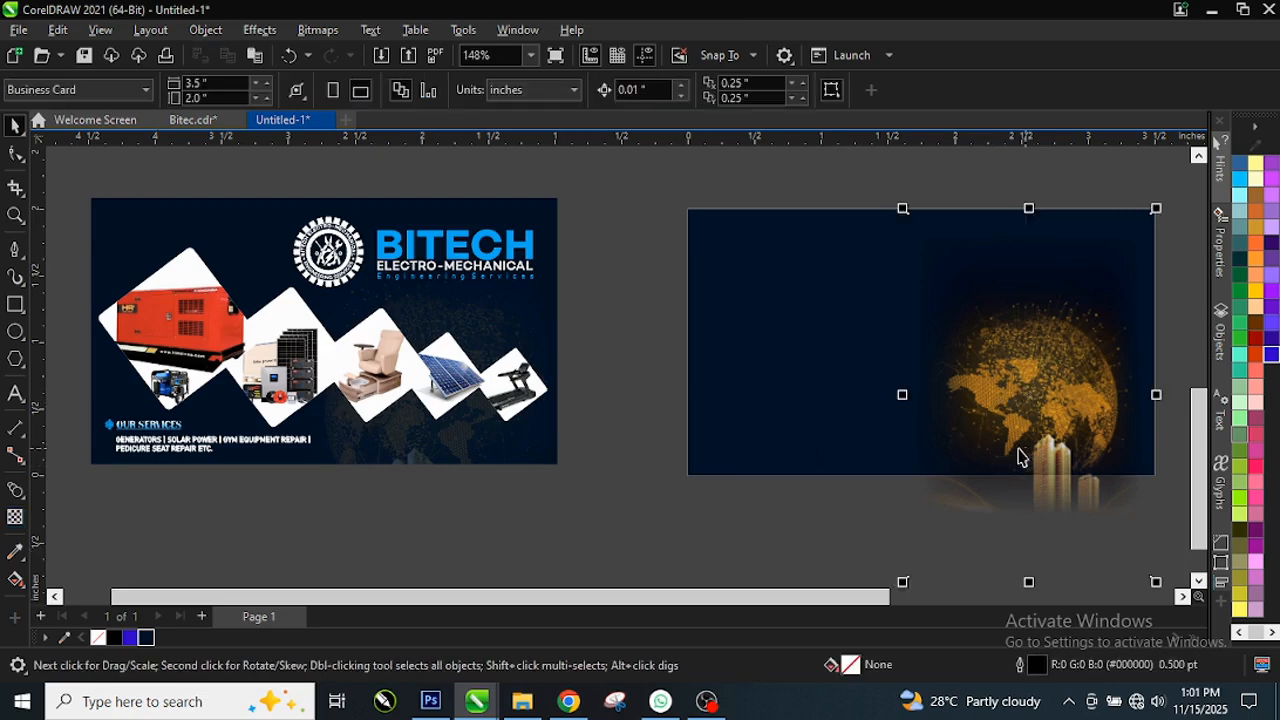
{"action": "left_click", "coordinate": [23, 558]}
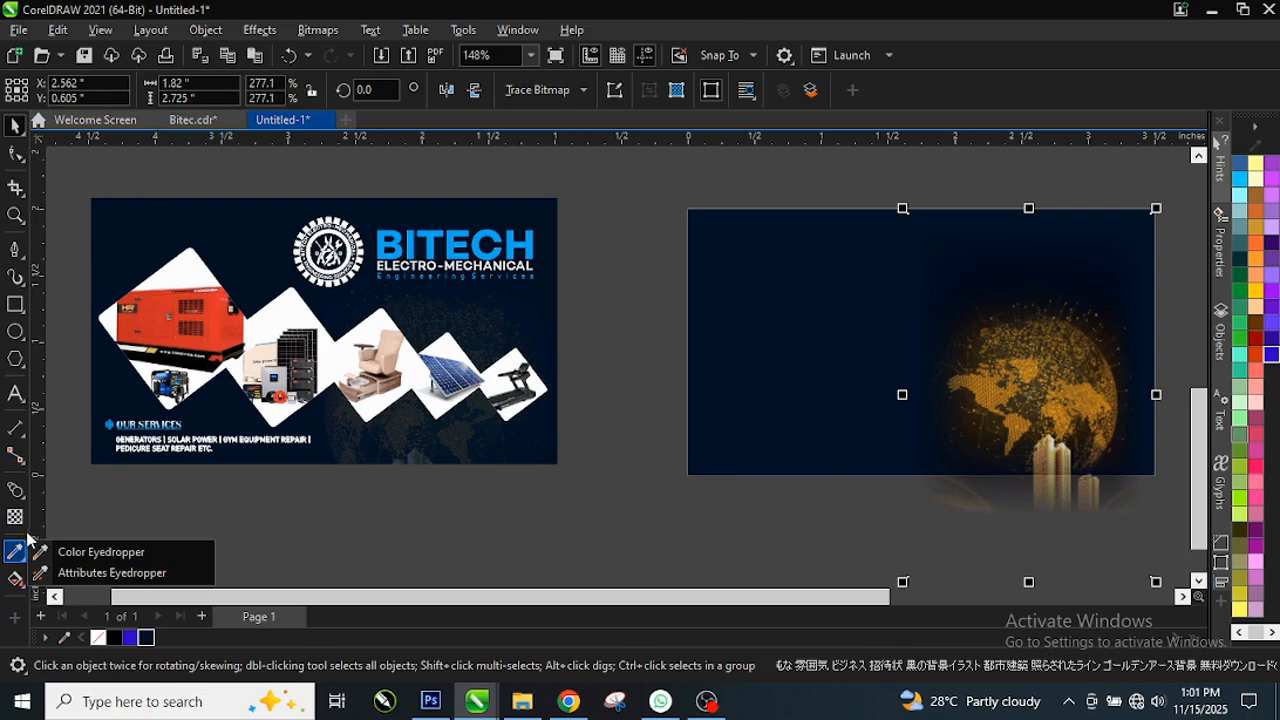
{"action": "left_click", "coordinate": [16, 518]}
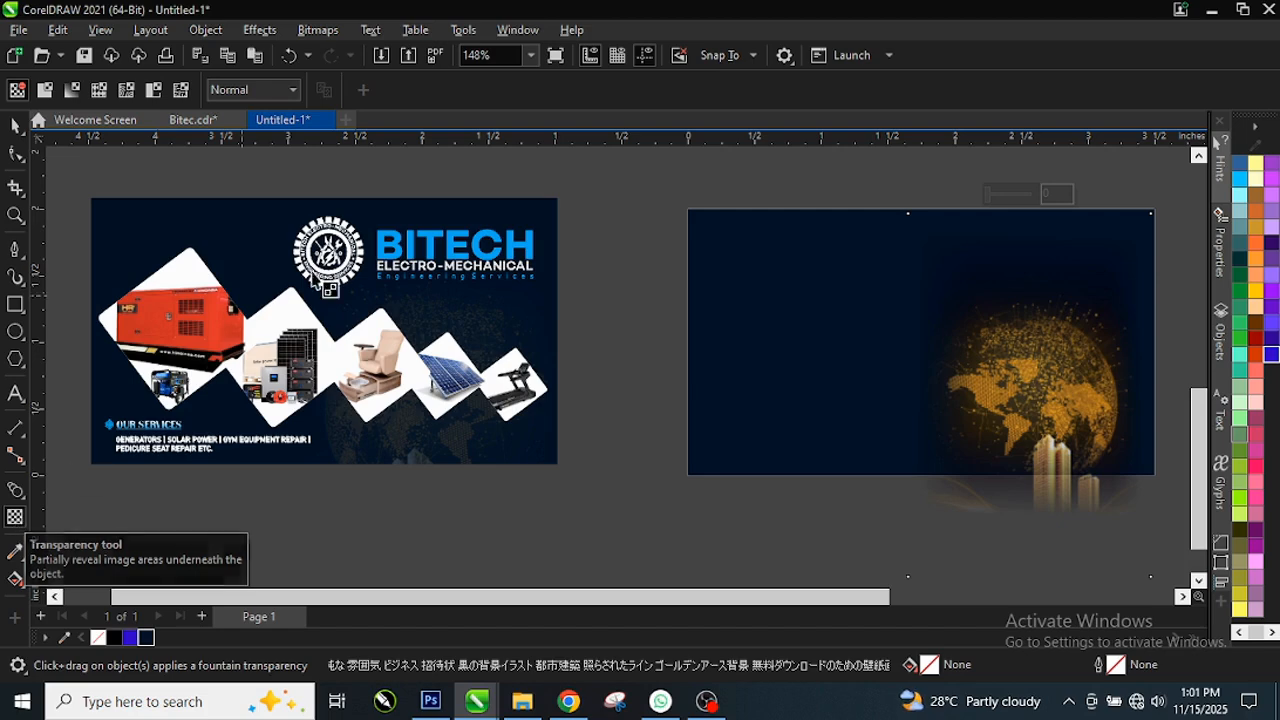
Step: Try the Screen, Overlay and Soft Light merge modes on the globe
{"action": "left_click", "coordinate": [271, 94]}
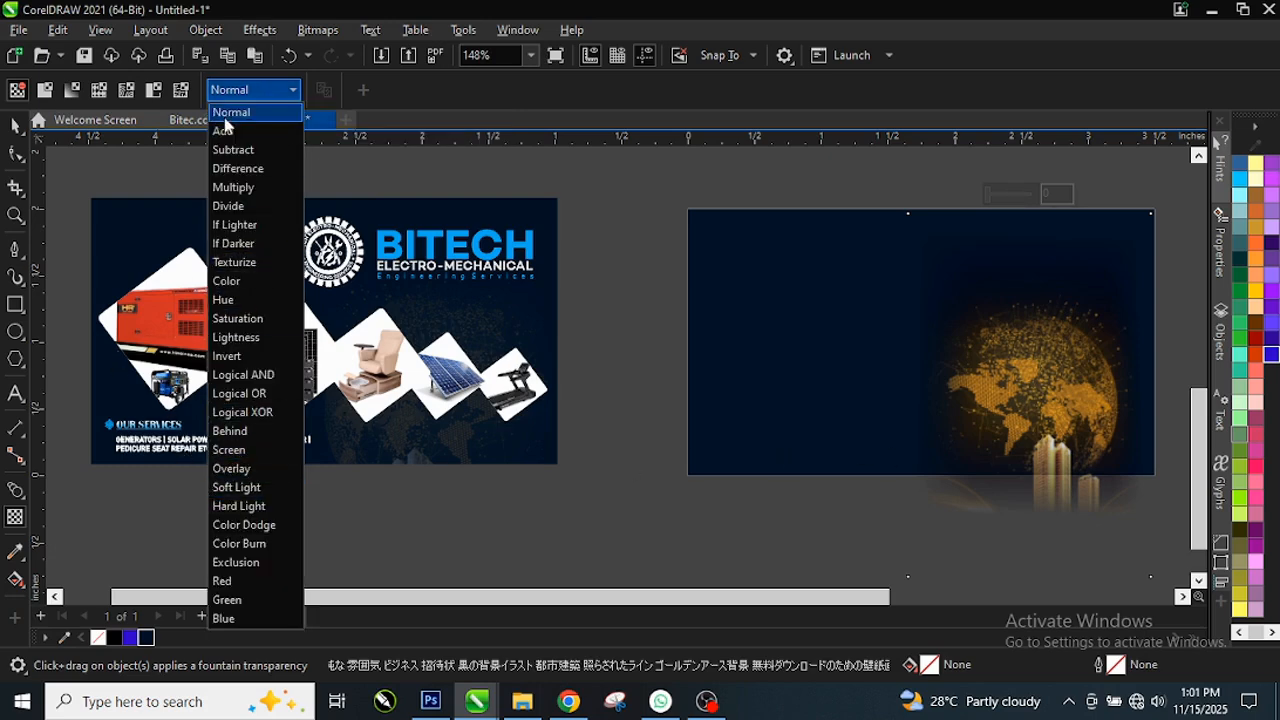
{"action": "left_click", "coordinate": [233, 452]}
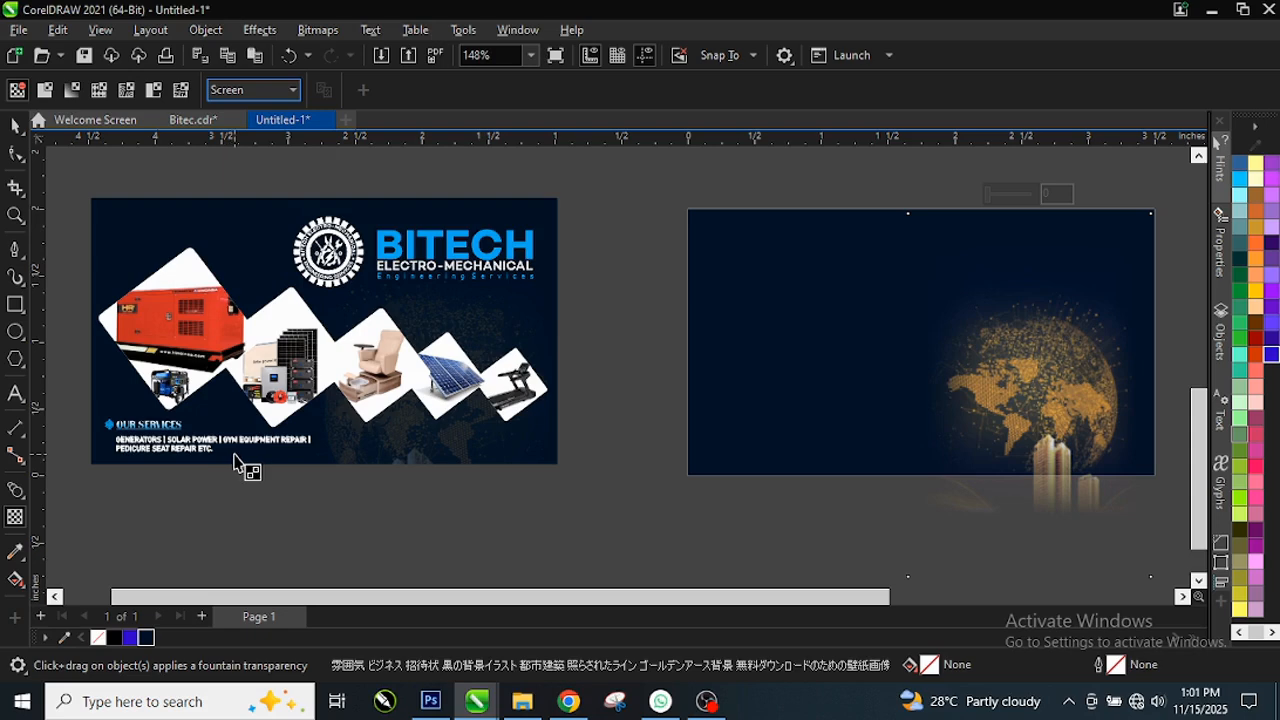
{"action": "left_click", "coordinate": [256, 91]}
{"action": "left_click", "coordinate": [238, 472]}
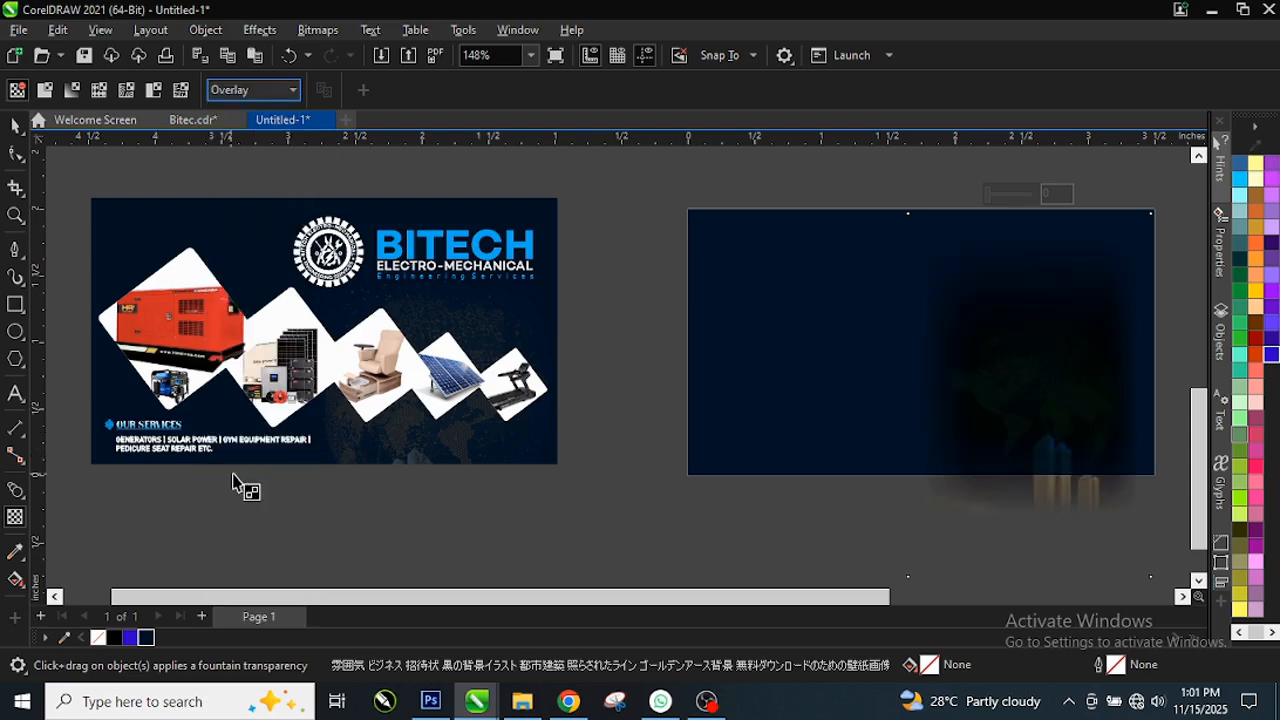
{"action": "left_click", "coordinate": [280, 91]}
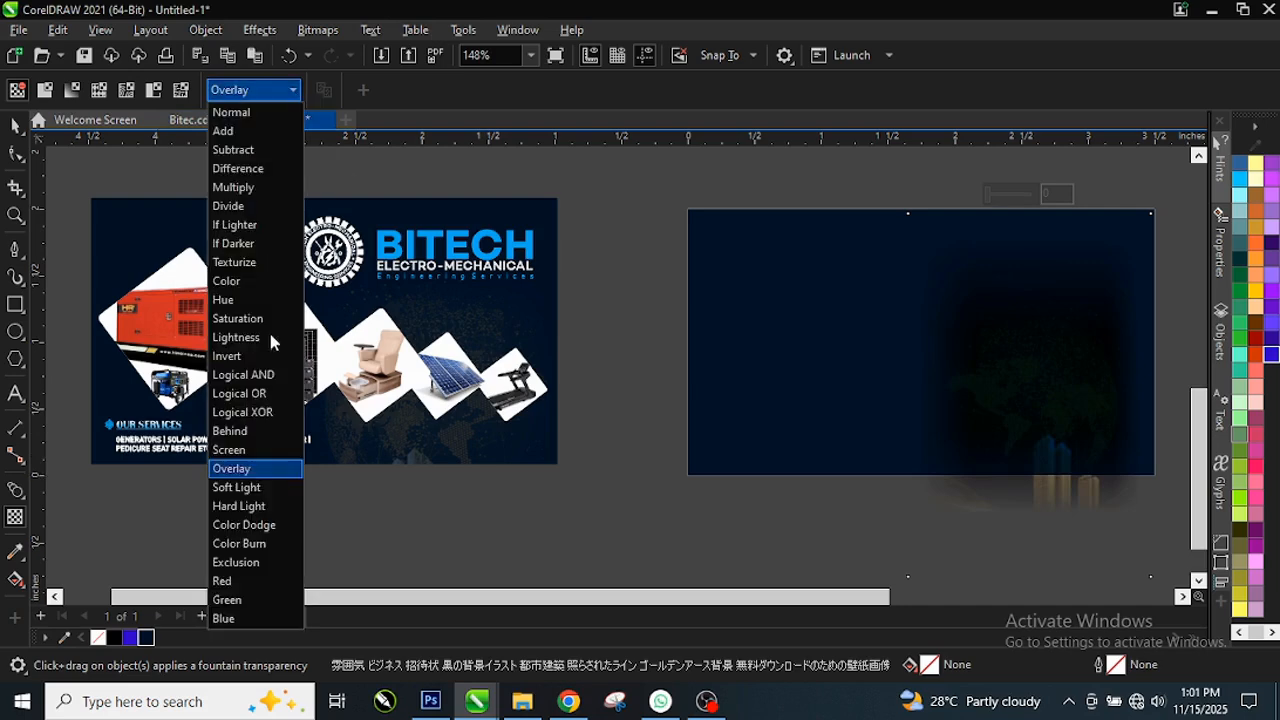
{"action": "left_click", "coordinate": [255, 488]}
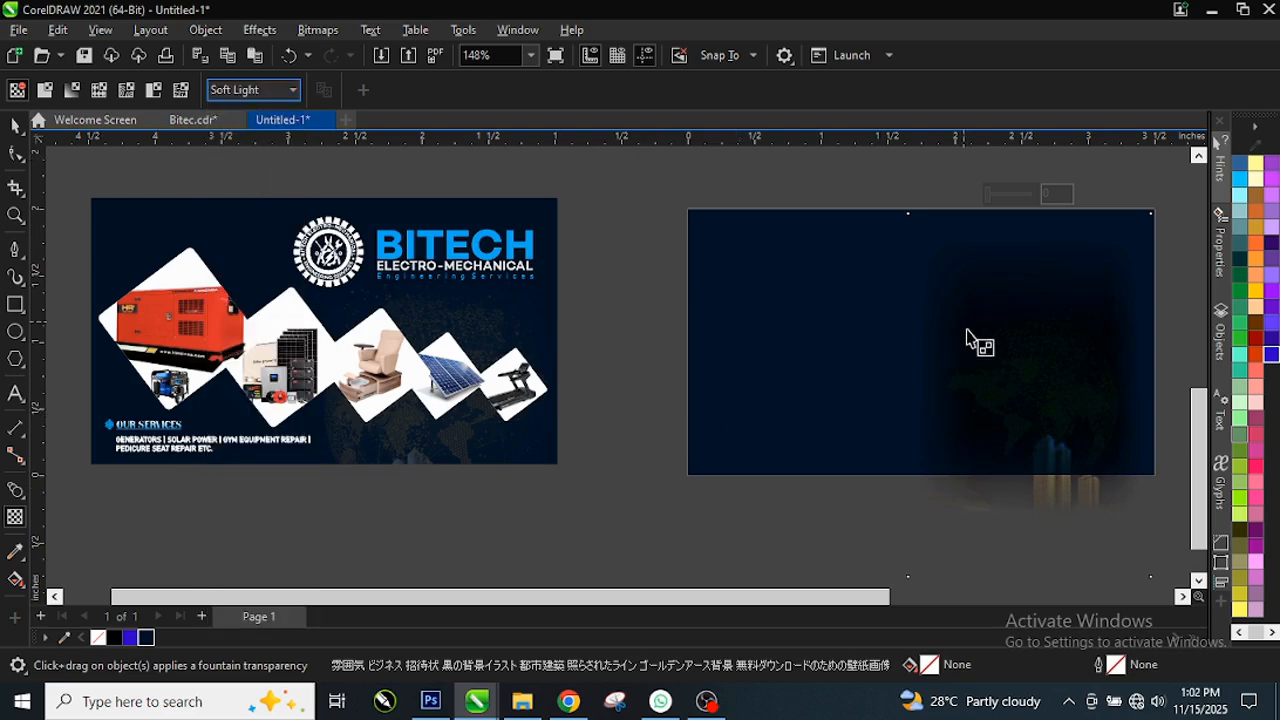
{"action": "scroll", "coordinate": [1060, 395], "scroll_direction": "up", "scroll_amount": 2}
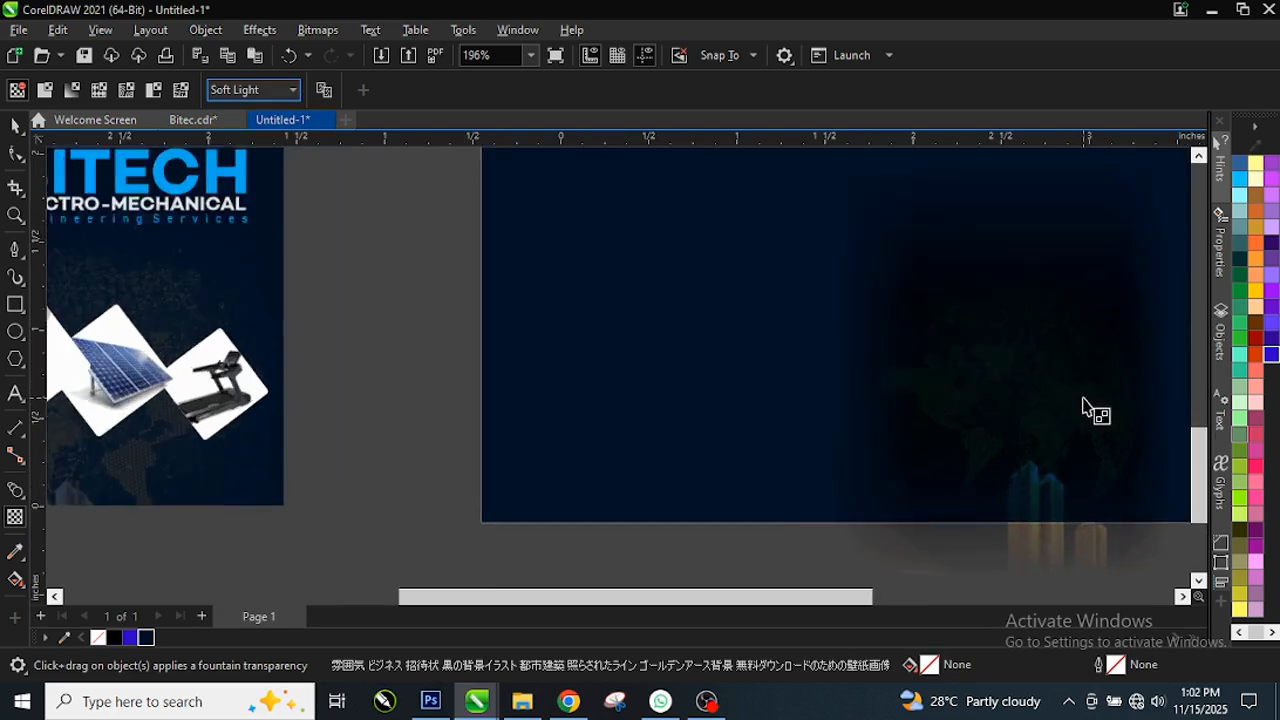
{"action": "scroll", "coordinate": [1088, 408], "scroll_direction": "up", "scroll_amount": 1}
Step: Try Hard Light and Lightness, then settle on Screen so the globe glows gold
{"action": "left_click", "coordinate": [213, 92]}
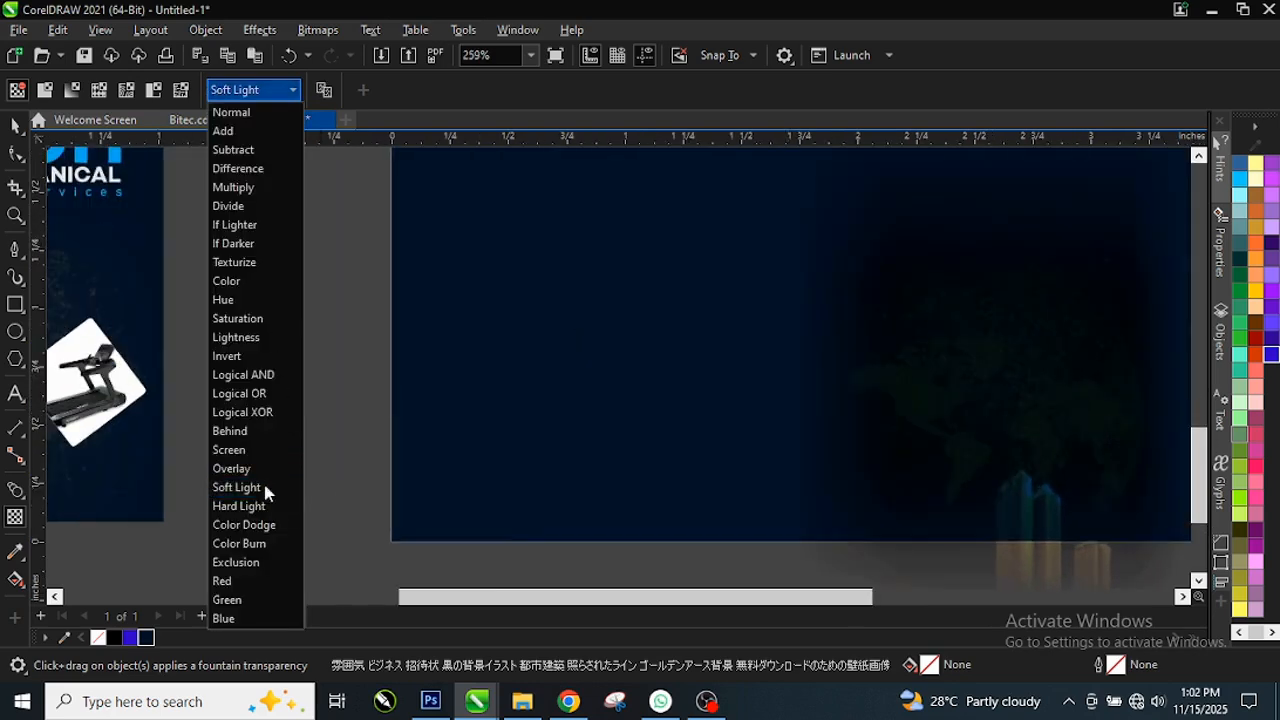
{"action": "left_click", "coordinate": [252, 507]}
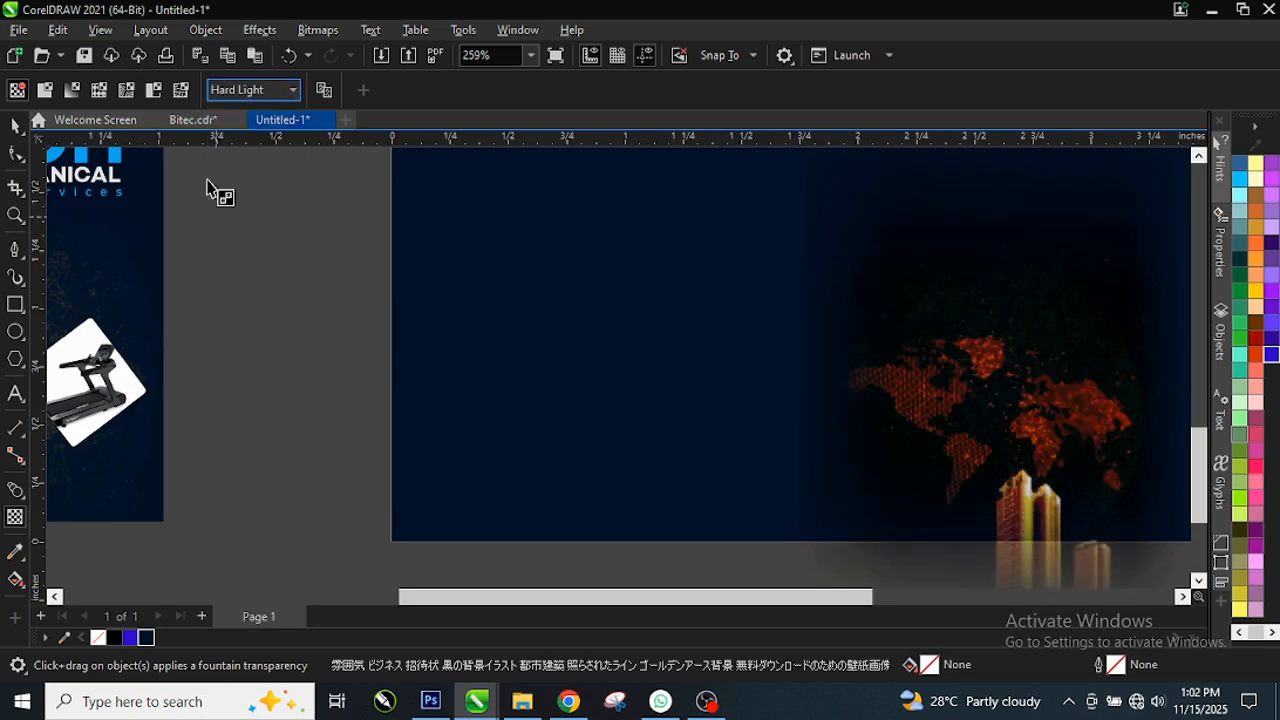
{"action": "left_click", "coordinate": [233, 92]}
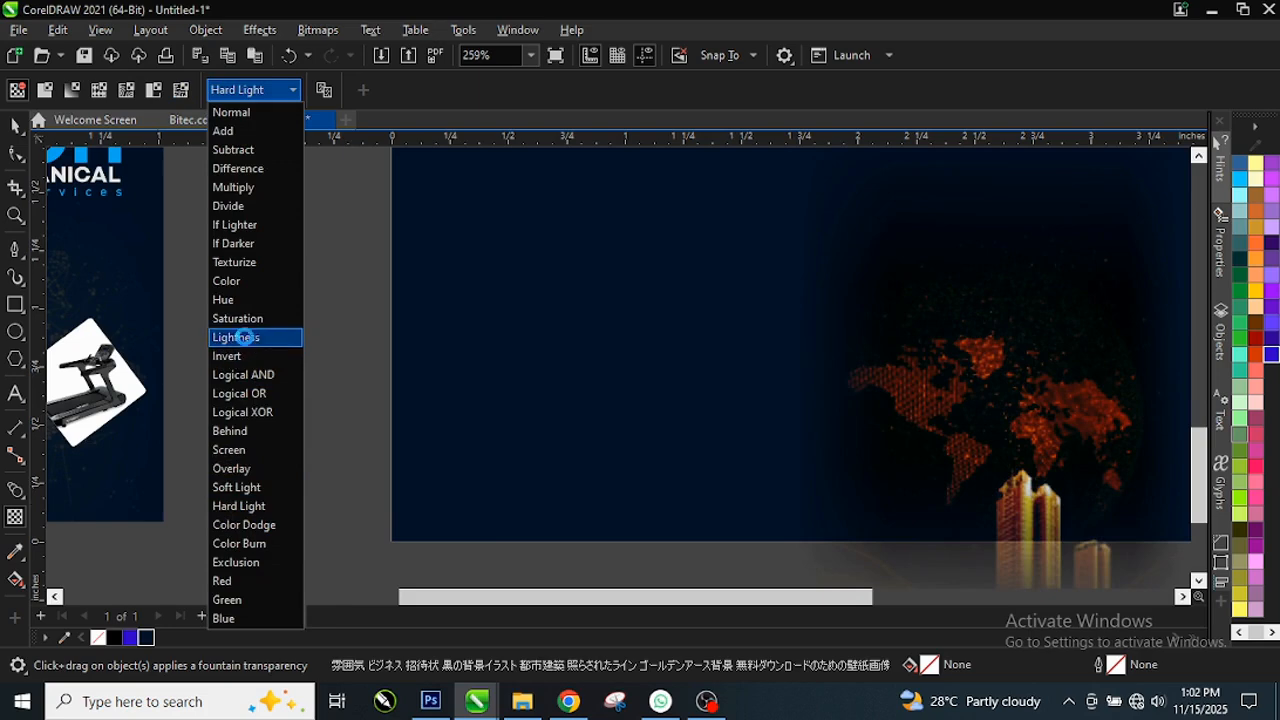
{"action": "left_click", "coordinate": [244, 337]}
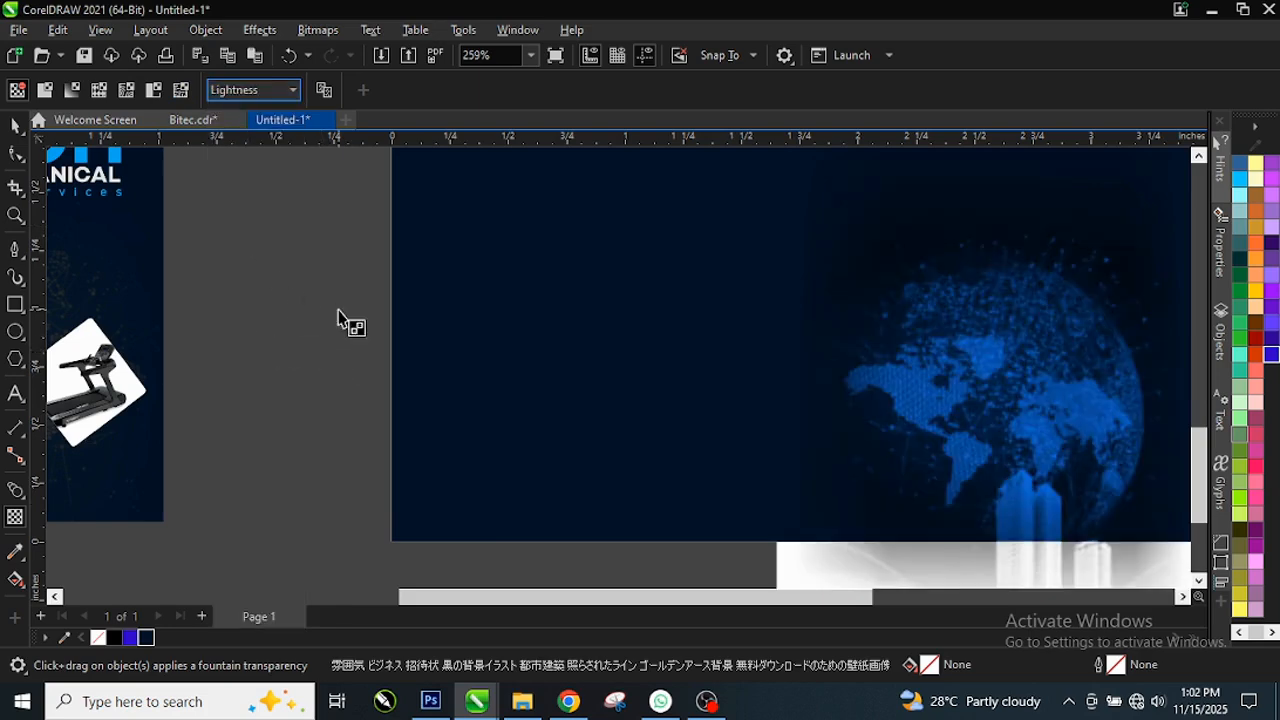
{"action": "left_click", "coordinate": [249, 92]}
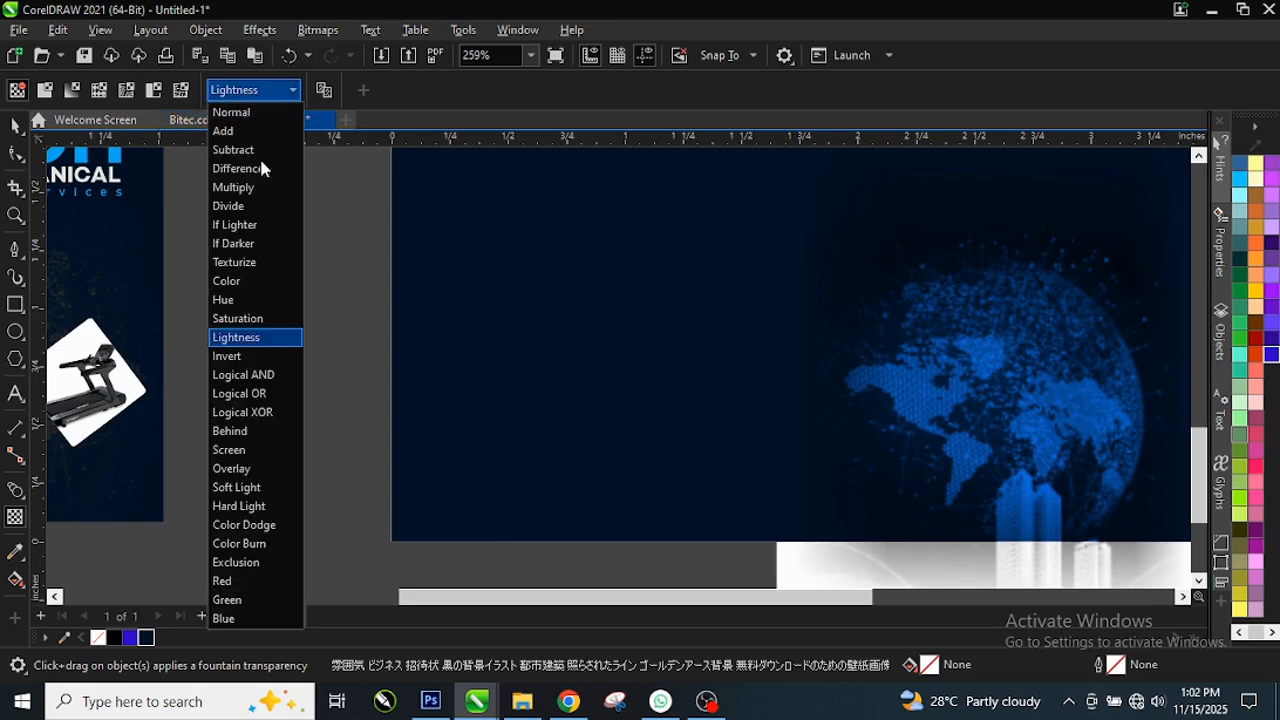
{"action": "left_click", "coordinate": [248, 449]}
{"action": "scroll", "coordinate": [578, 346], "scroll_direction": "down", "scroll_amount": 2}
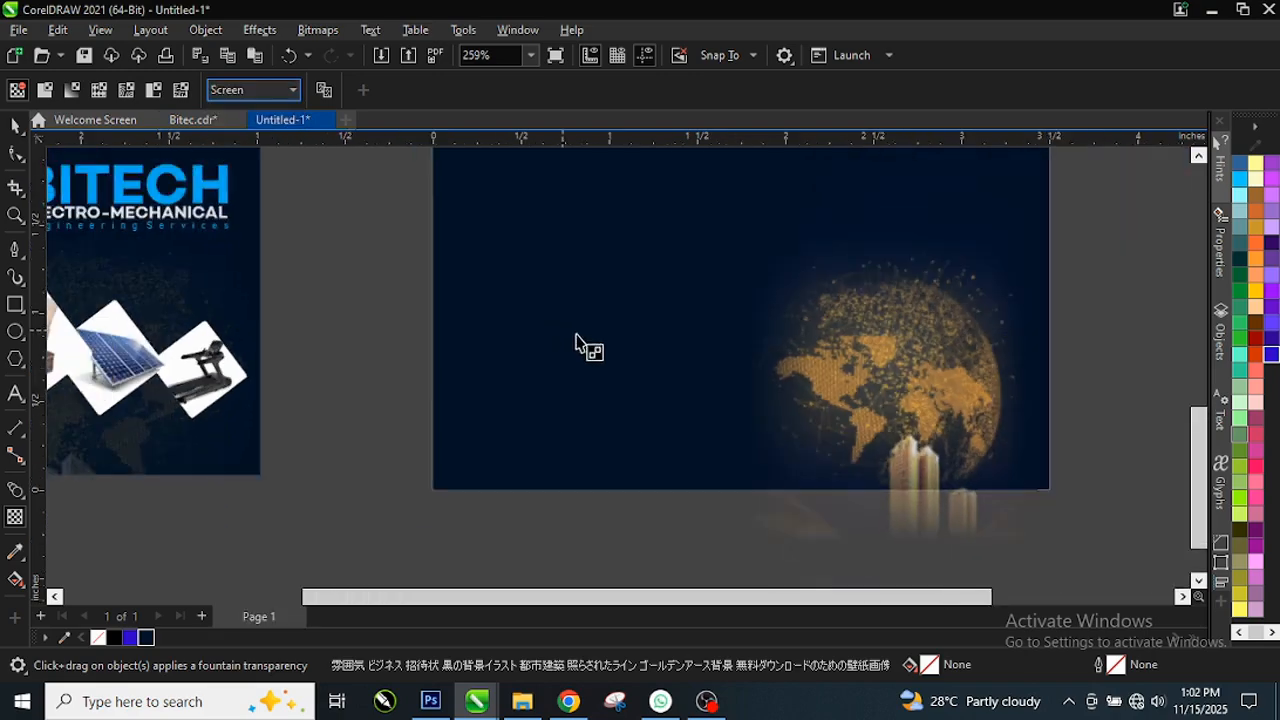
{"action": "scroll", "coordinate": [397, 350], "scroll_direction": "up", "scroll_amount": 1}
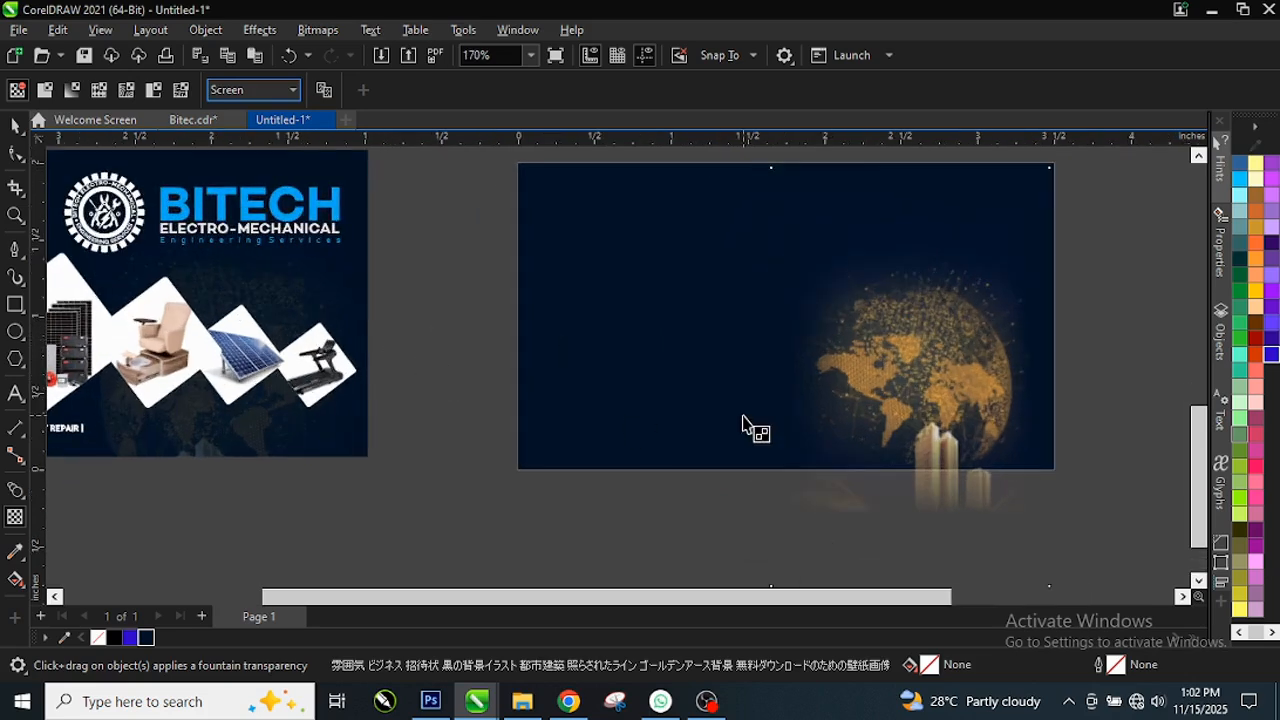
{"action": "scroll", "coordinate": [979, 411], "scroll_direction": "up", "scroll_amount": 1}
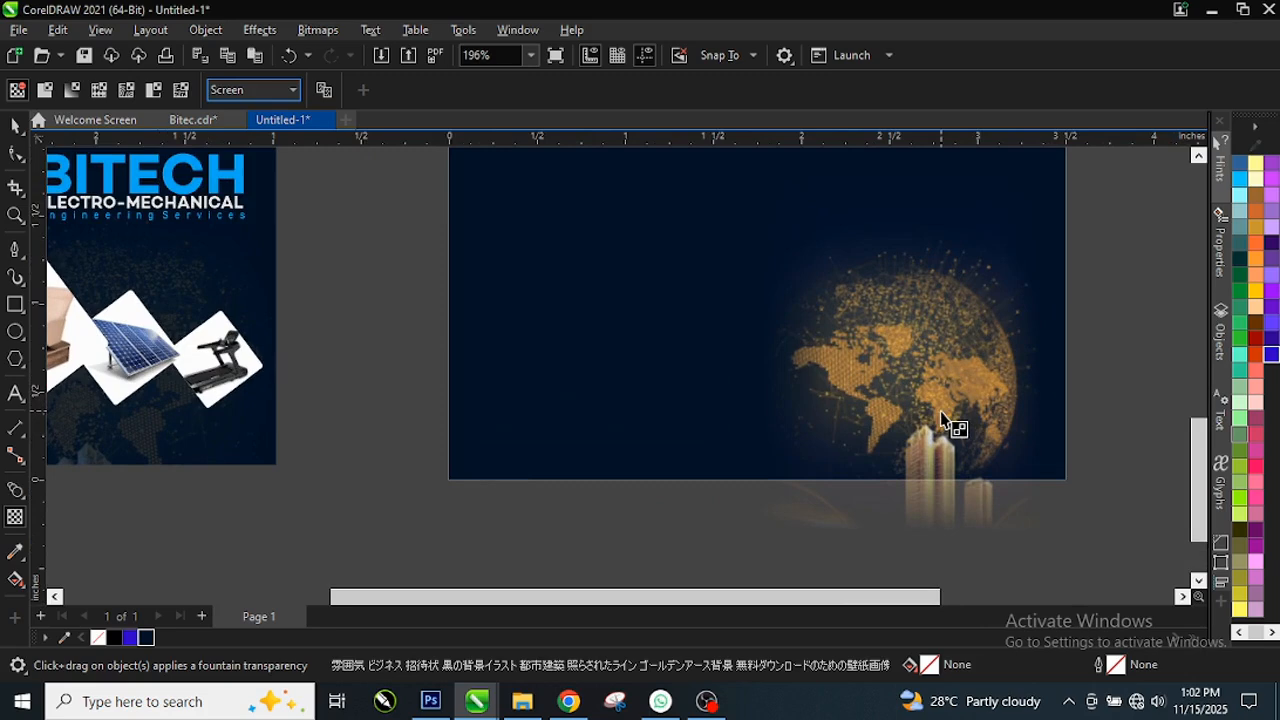
{"action": "key", "text": "F4"}
{"action": "key", "text": "Escape"}
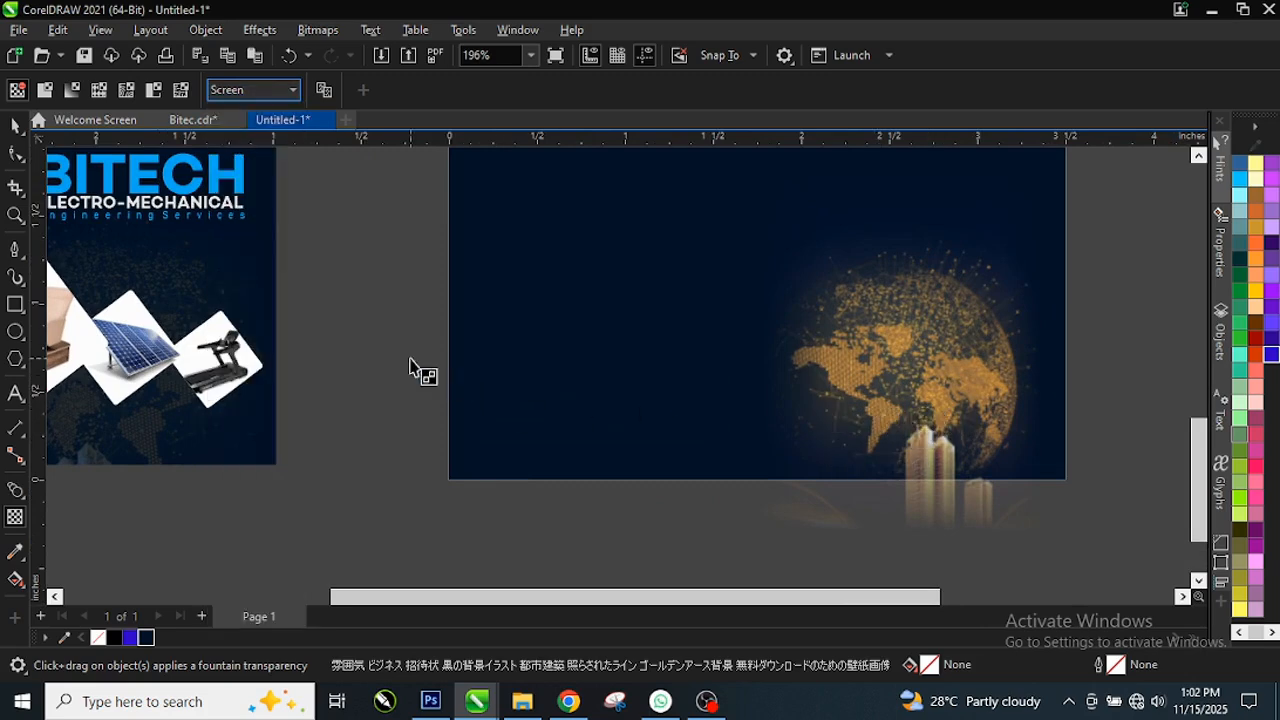
{"action": "scroll", "coordinate": [933, 519], "scroll_direction": "down", "scroll_amount": 2}
{"action": "left_click", "coordinate": [903, 409]}
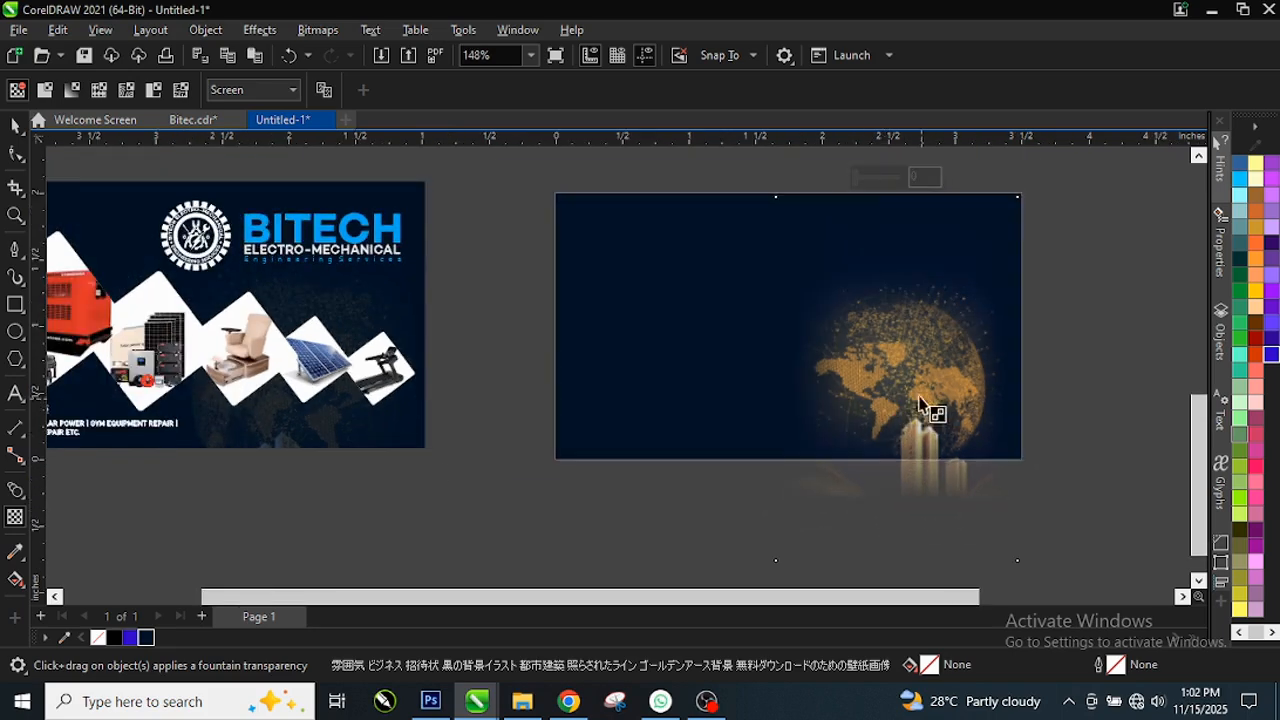
Step: Adjust the globe's transparency through 47 and 66 to a final value of 68
{"action": "left_click_drag", "start_coordinate": [860, 180], "coordinate": [889, 179]}
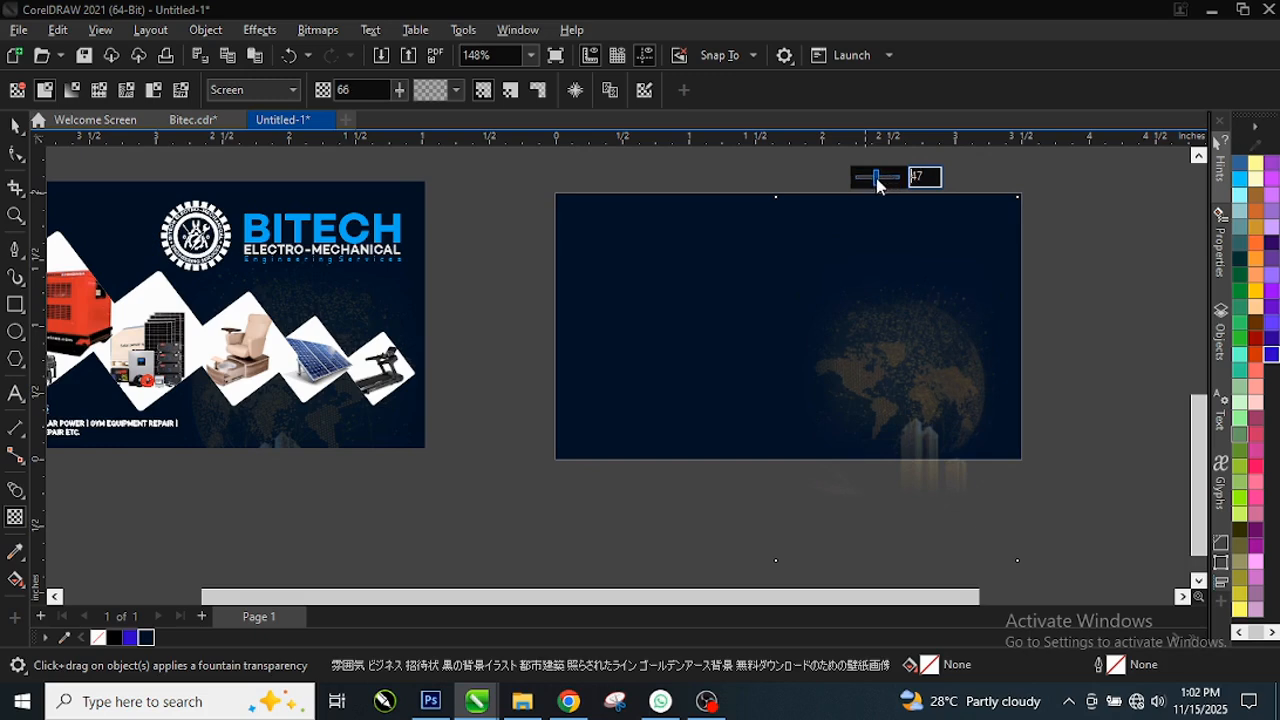
{"action": "mouse_move", "coordinate": [877, 183]}
{"action": "left_mouse_down"}
{"action": "mouse_move", "coordinate": [888, 185]}
{"action": "mouse_move", "coordinate": [856, 186]}
{"action": "mouse_move", "coordinate": [890, 183]}
{"action": "left_mouse_up"}
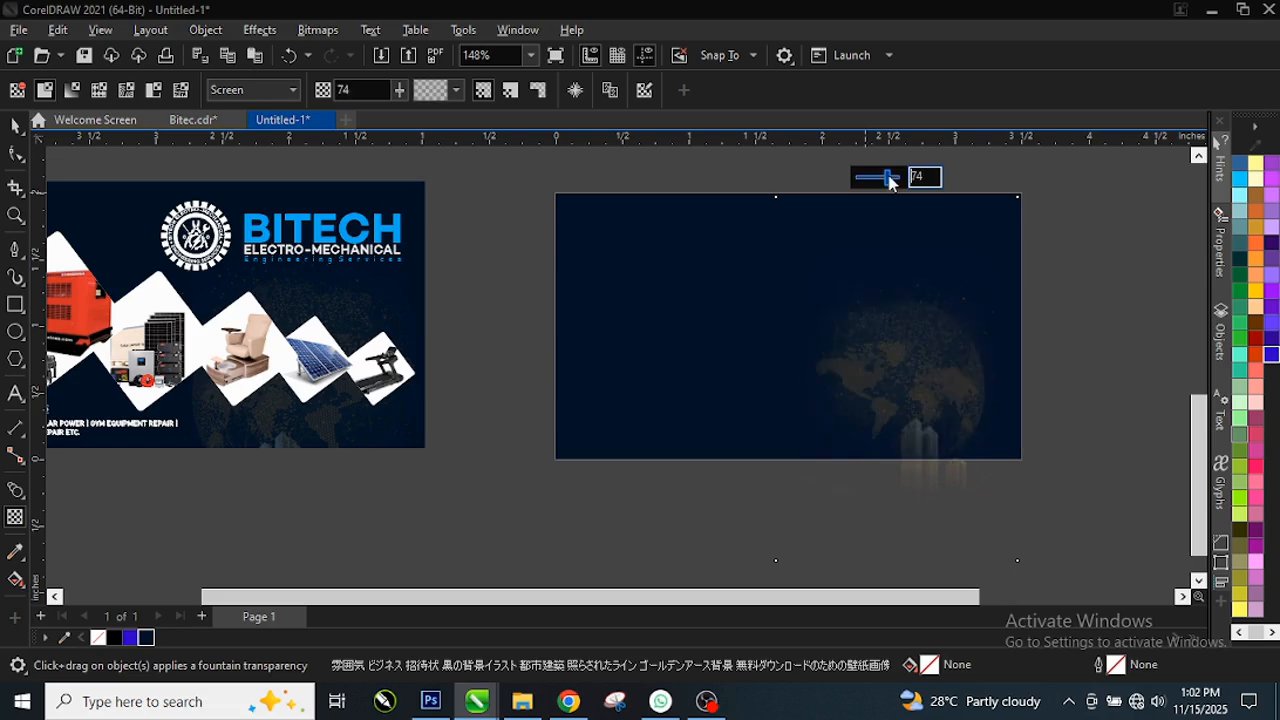
{"action": "left_click_drag", "start_coordinate": [885, 180], "coordinate": [885, 180]}
{"action": "scroll", "coordinate": [920, 357], "scroll_direction": "up", "scroll_amount": 2}
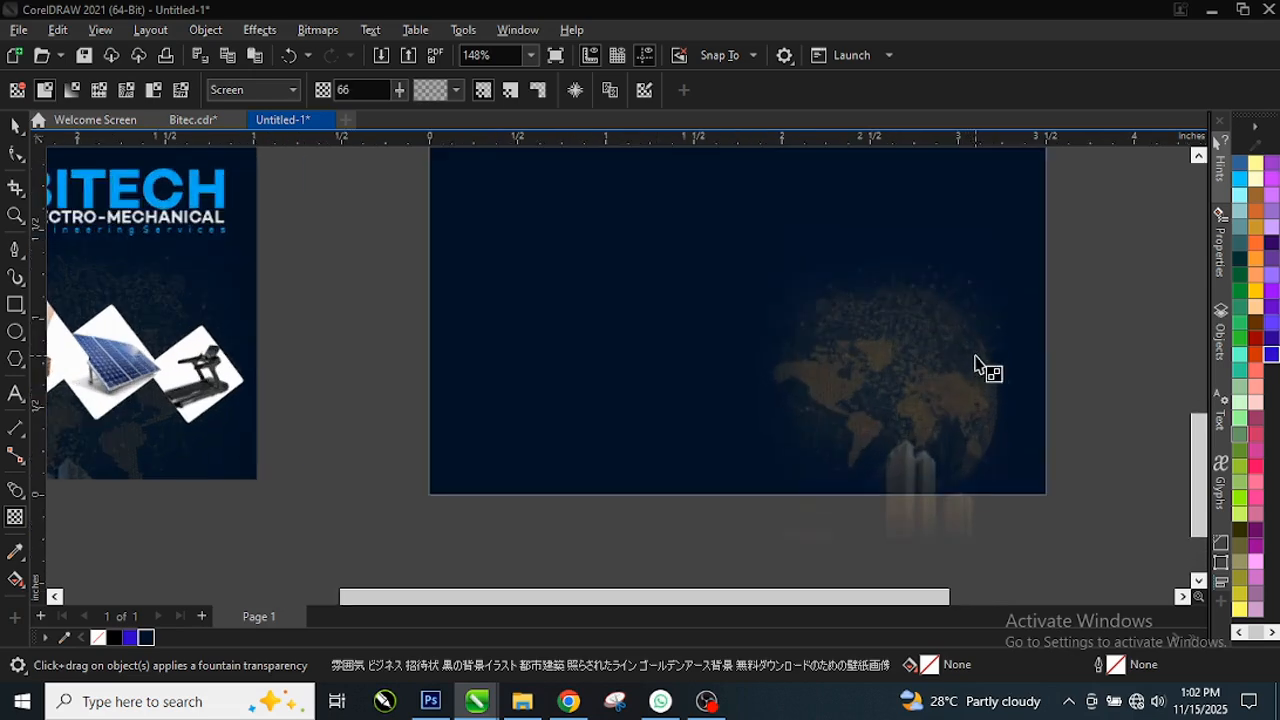
{"action": "scroll", "coordinate": [878, 283], "scroll_direction": "down", "scroll_amount": 2}
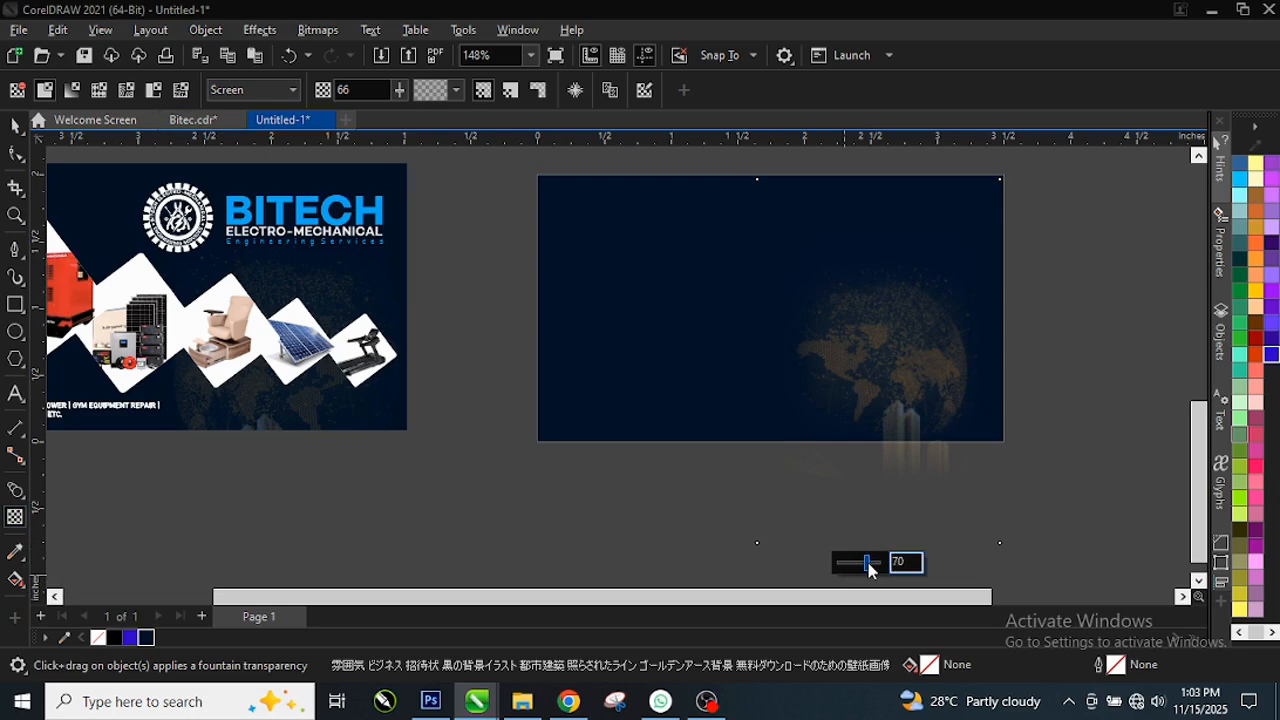
{"action": "left_click_drag", "start_coordinate": [867, 566], "coordinate": [869, 566]}
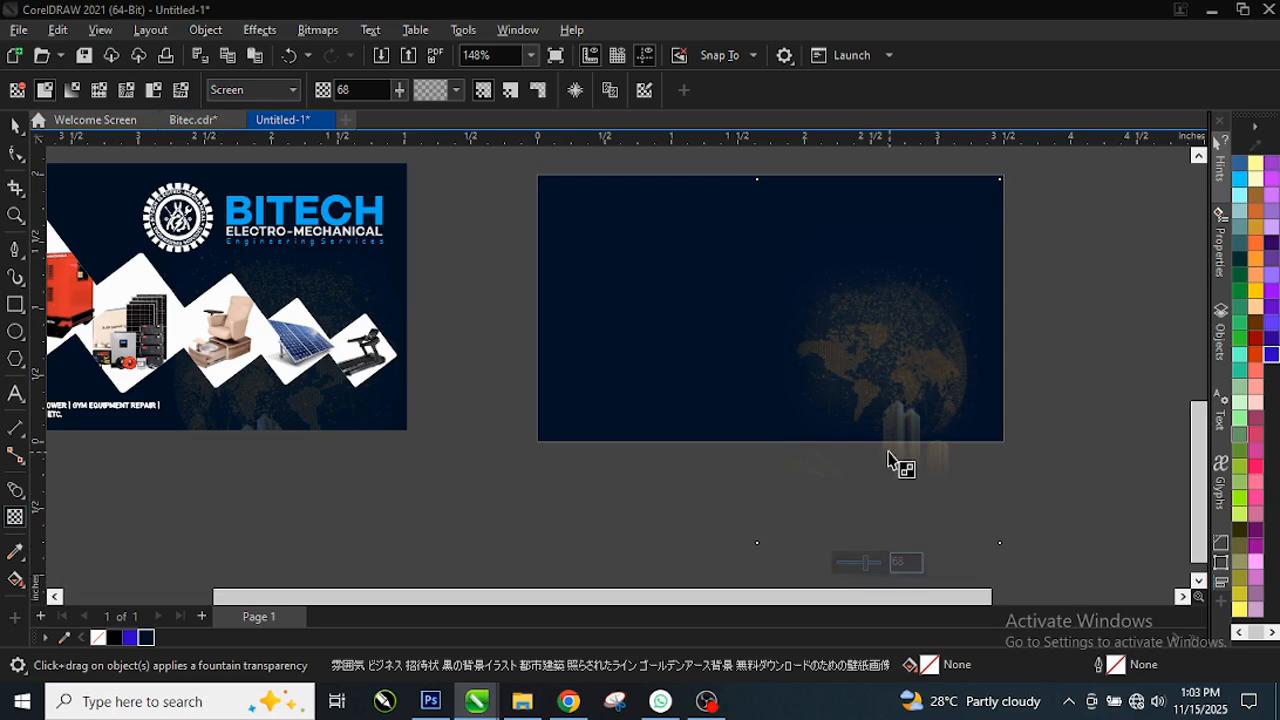
{"action": "left_click", "coordinate": [15, 125]}
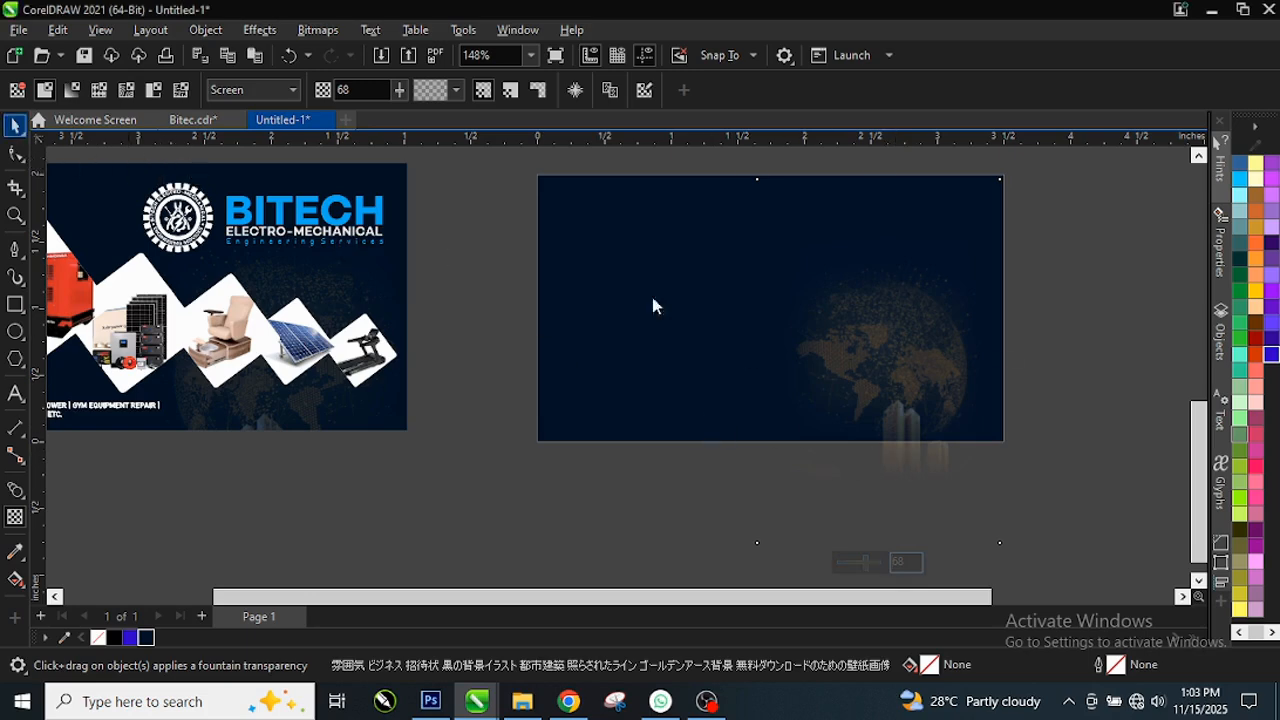
{"action": "scroll", "coordinate": [928, 290], "scroll_direction": "up", "scroll_amount": 1}
Step: PowerClip the faded globe bitmap inside the navy card rectangle
{"action": "left_click", "coordinate": [446, 388]}
{"action": "scroll", "coordinate": [894, 374], "scroll_direction": "up", "scroll_amount": 1}
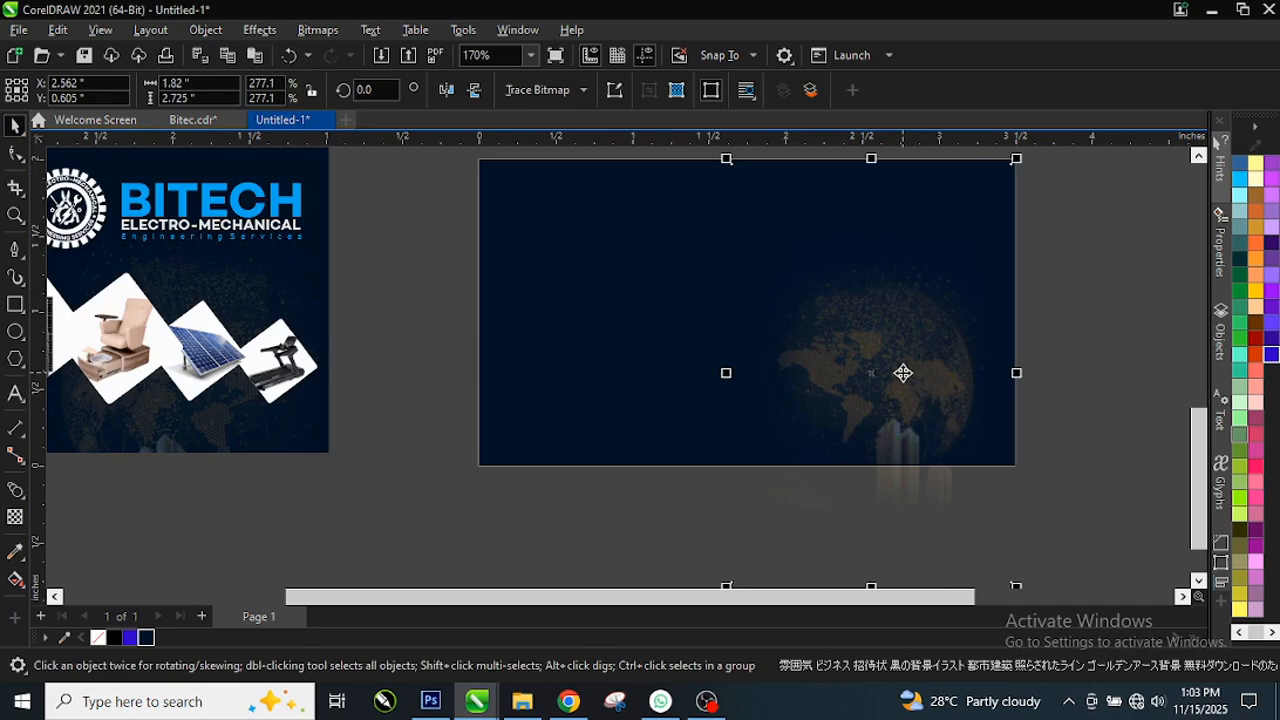
{"action": "right_click", "coordinate": [903, 373]}
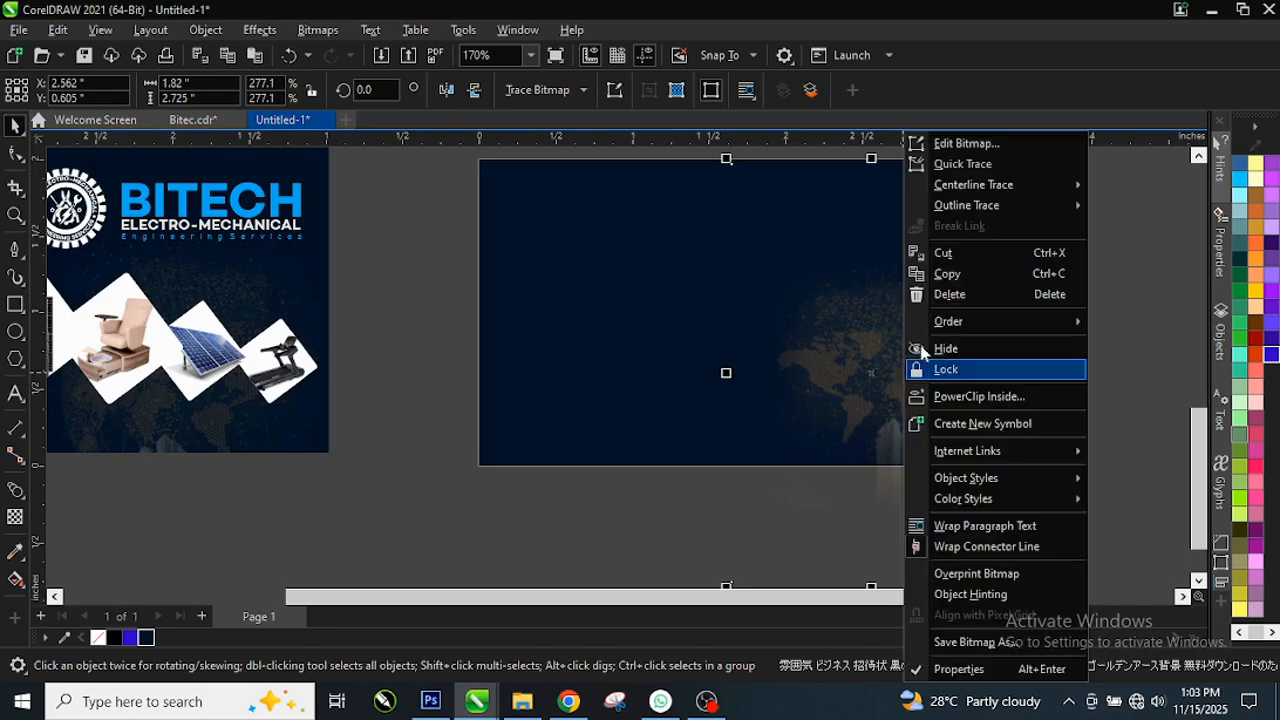
{"action": "left_click", "coordinate": [998, 404]}
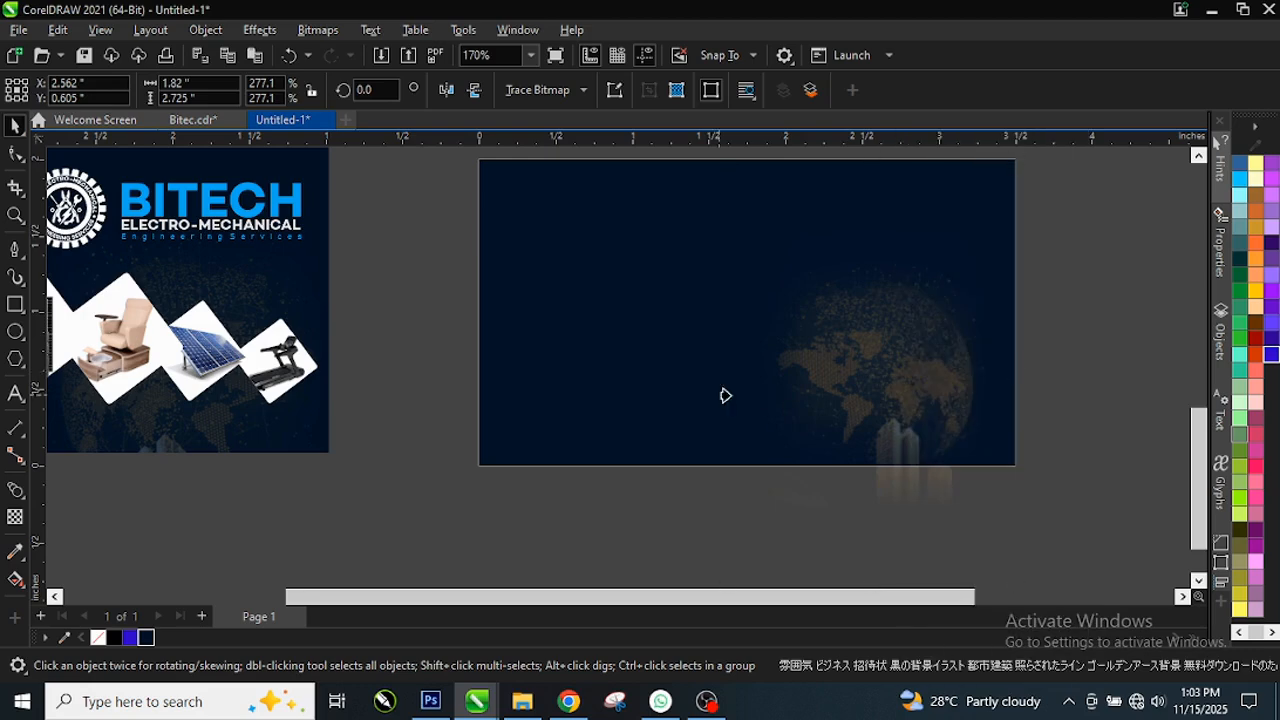
{"action": "left_click", "coordinate": [543, 356]}
{"action": "key", "text": "Escape"}
{"action": "scroll", "coordinate": [617, 397], "scroll_direction": "down", "scroll_amount": 1}
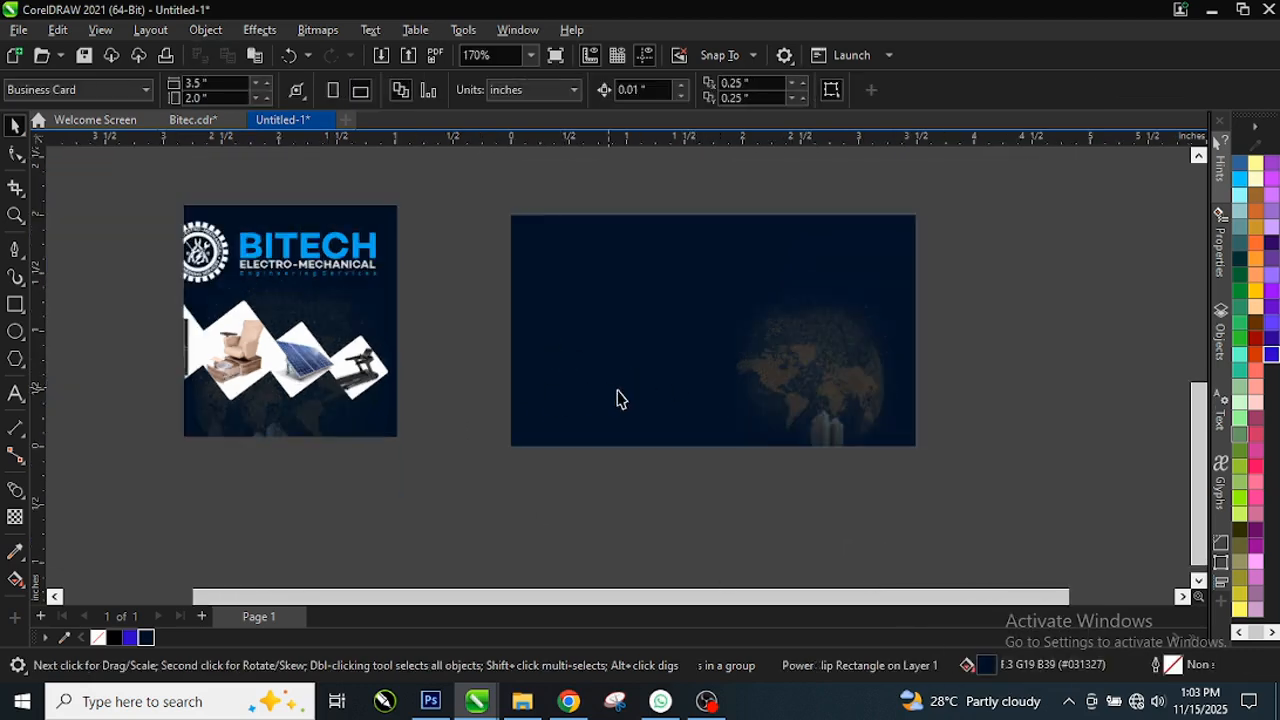
{"action": "scroll", "coordinate": [803, 337], "scroll_direction": "down", "scroll_amount": 1}
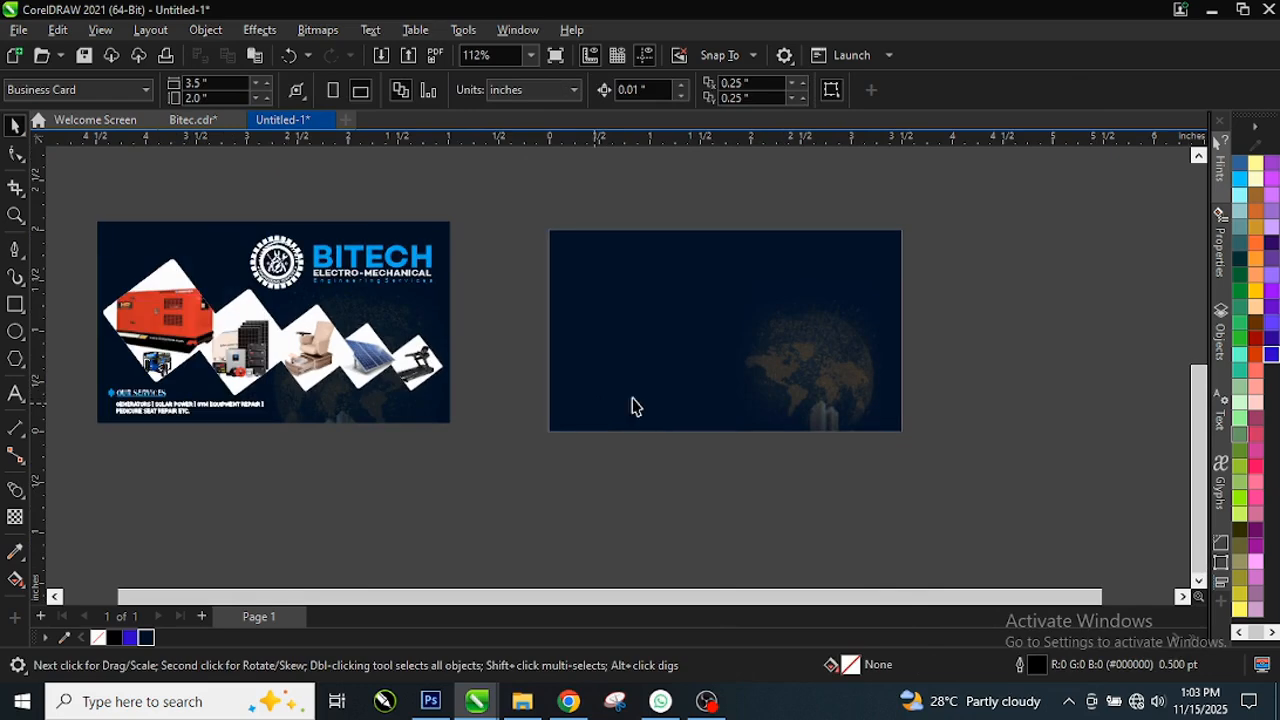
{"action": "scroll", "coordinate": [826, 381], "scroll_direction": "right", "scroll_amount": 1}
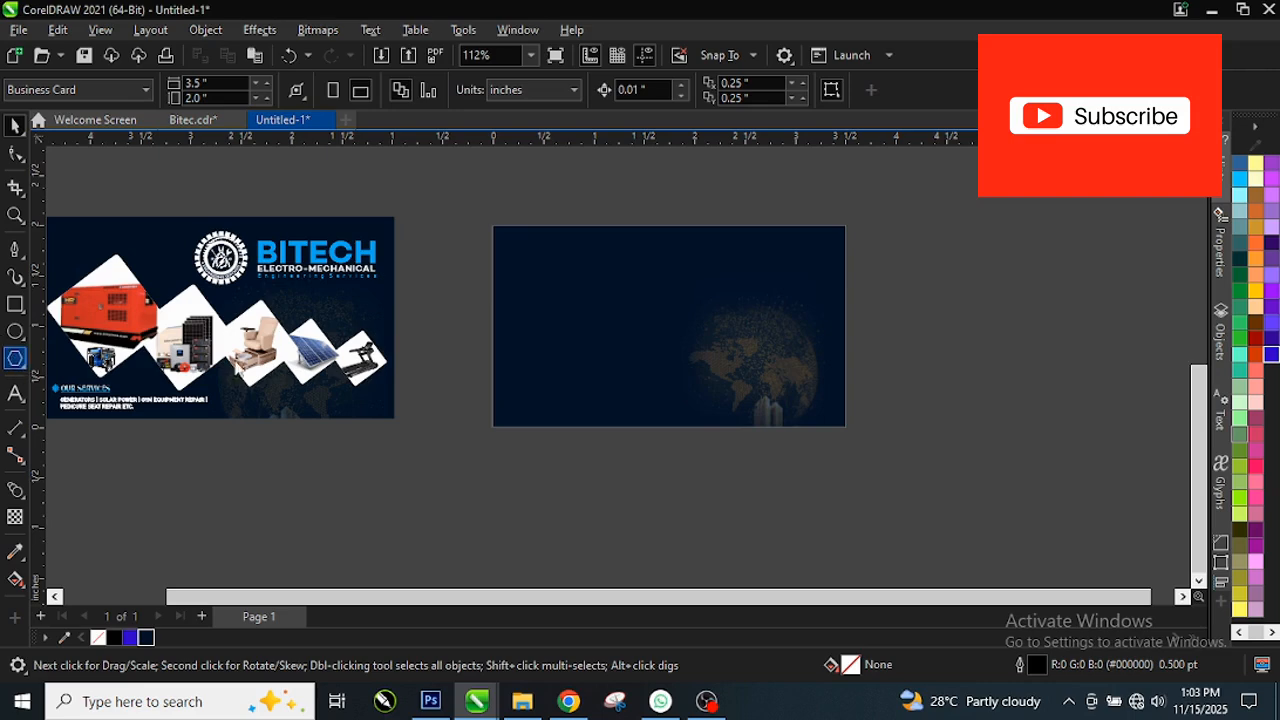
Step: Draw a six-sided polygon over the card's left side
{"action": "left_click_drag", "start_coordinate": [531, 294], "coordinate": [585, 361]}
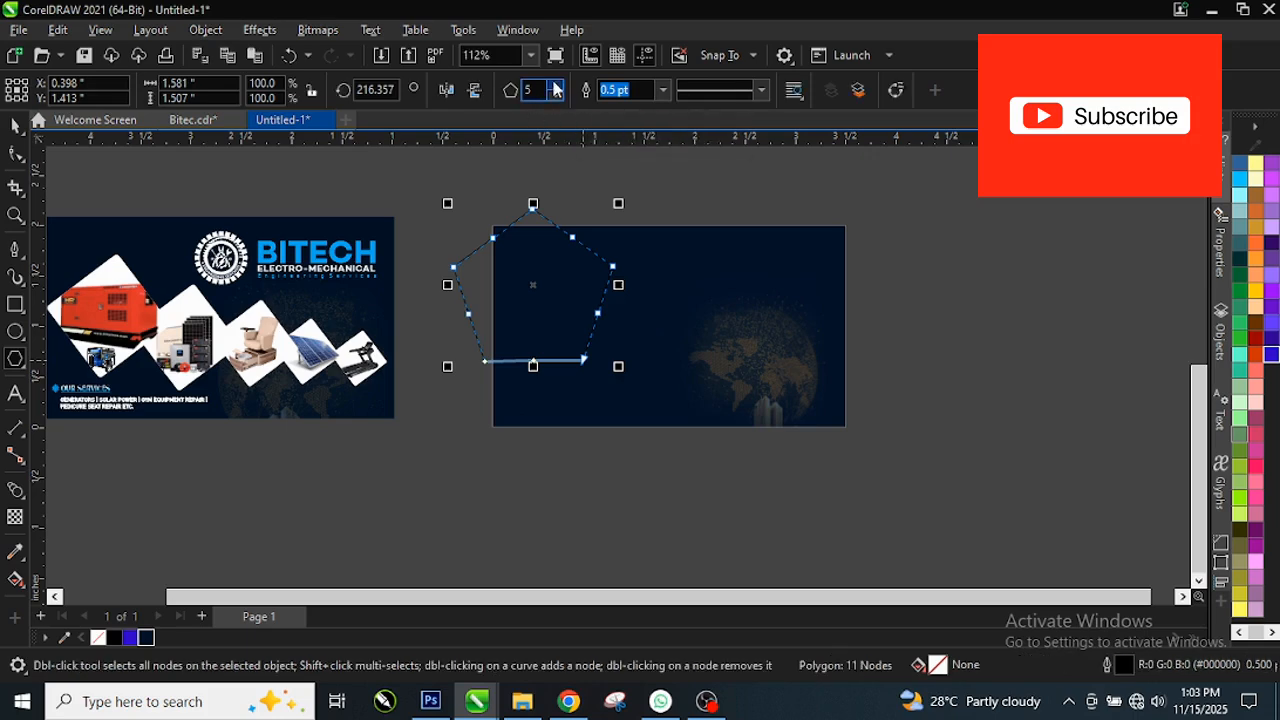
{"action": "left_click", "coordinate": [556, 85]}
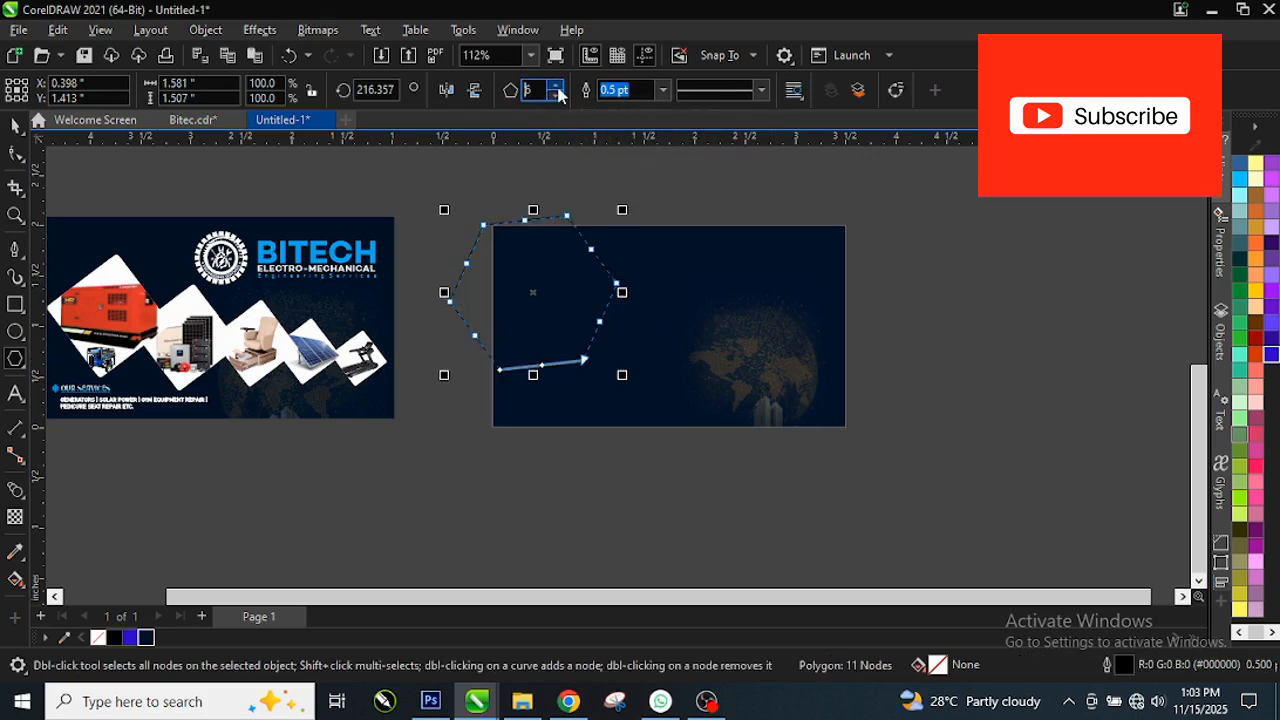
{"action": "key", "text": "space"}
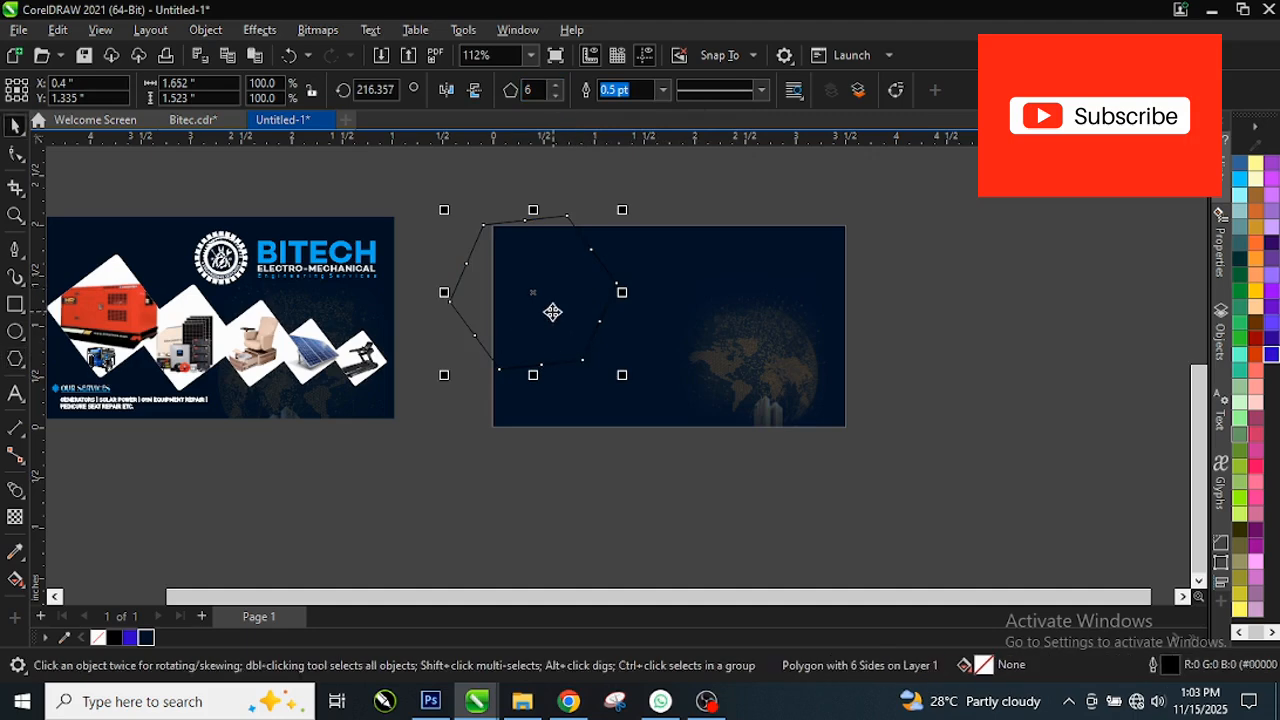
{"action": "left_click", "coordinate": [553, 312]}
{"action": "scroll", "coordinate": [553, 312], "scroll_direction": "up", "scroll_amount": 1}
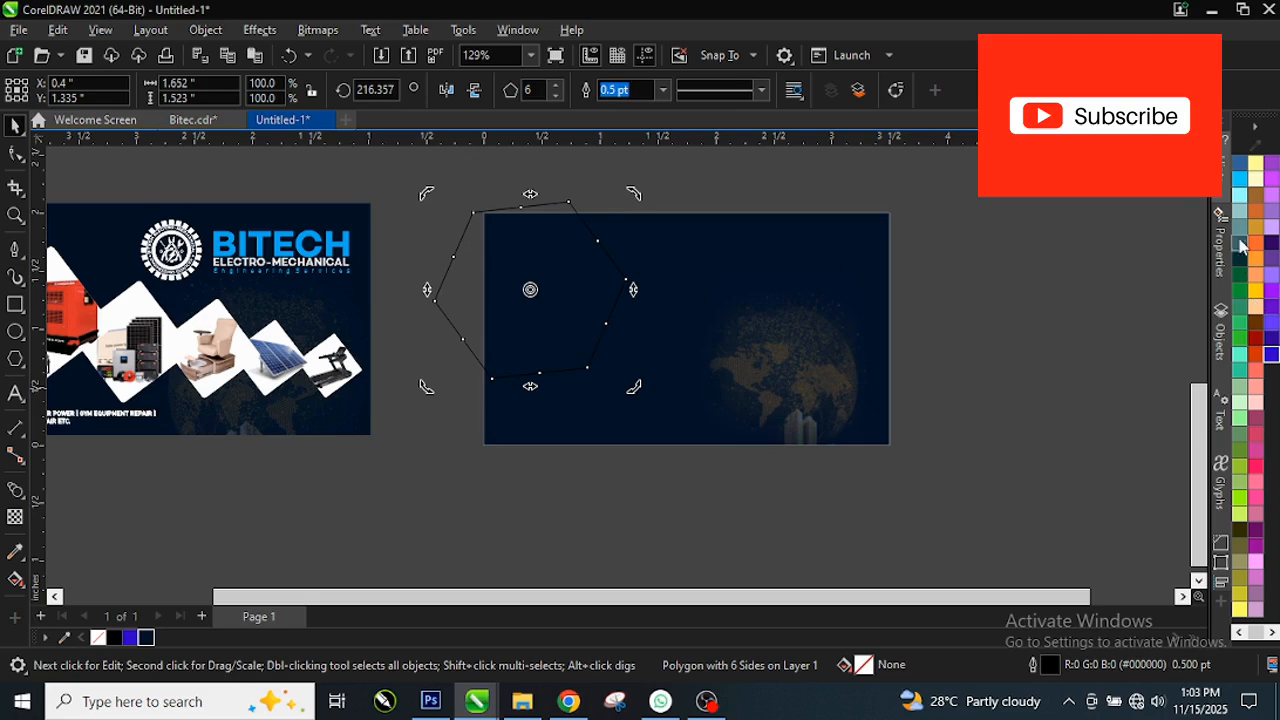
Step: Fill the hexagon with pale yellow and set its outline colour
{"action": "left_click", "coordinate": [1256, 178]}
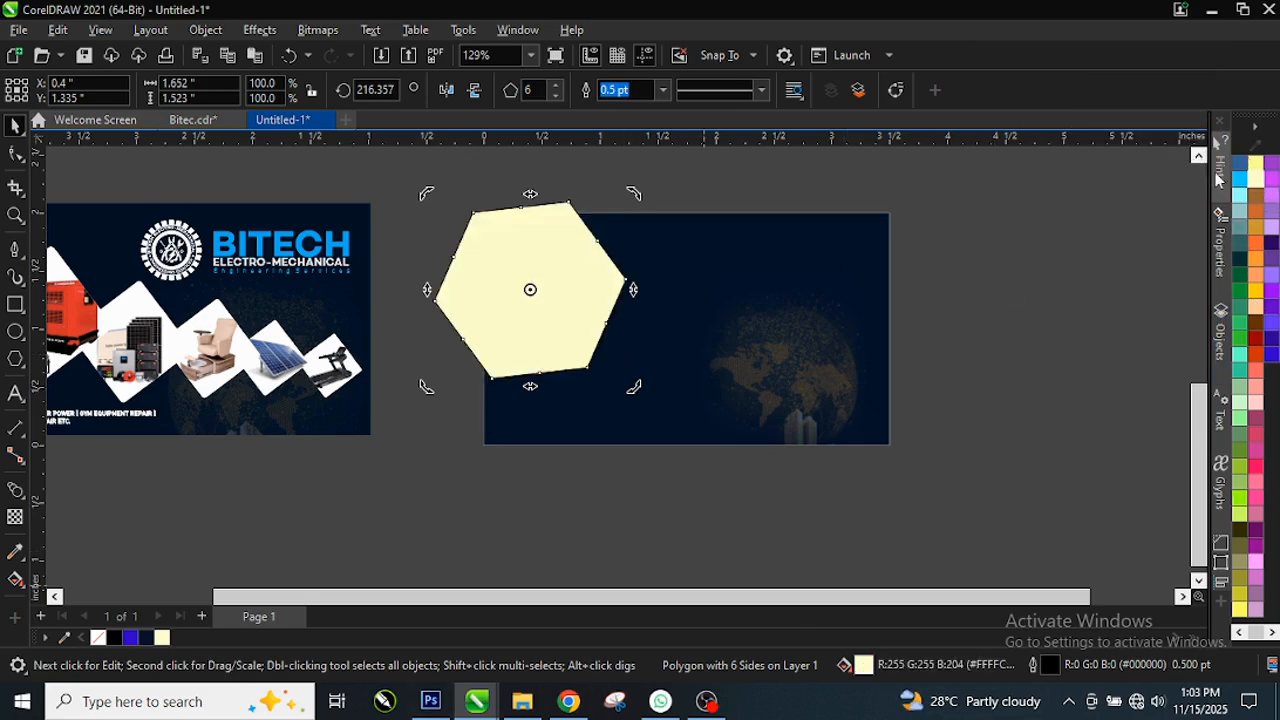
{"action": "scroll", "coordinate": [1265, 277], "scroll_direction": "up", "scroll_amount": 1}
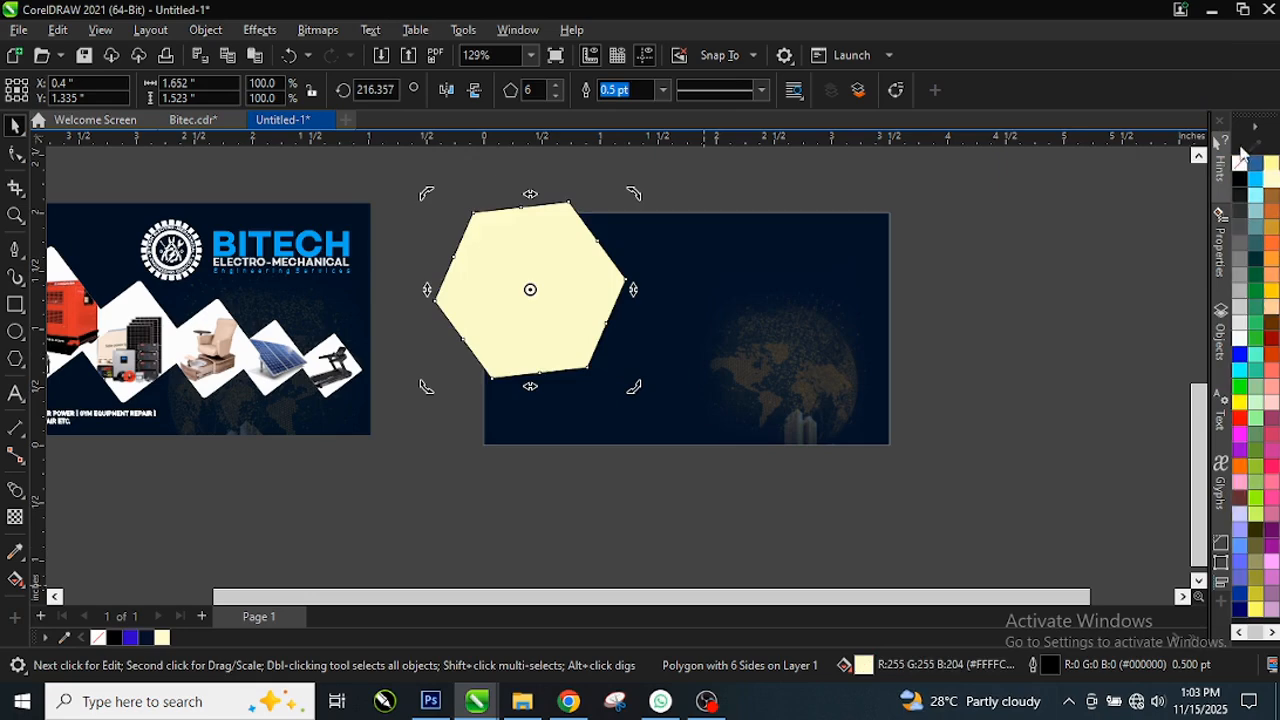
{"action": "right_click", "coordinate": [1242, 167]}
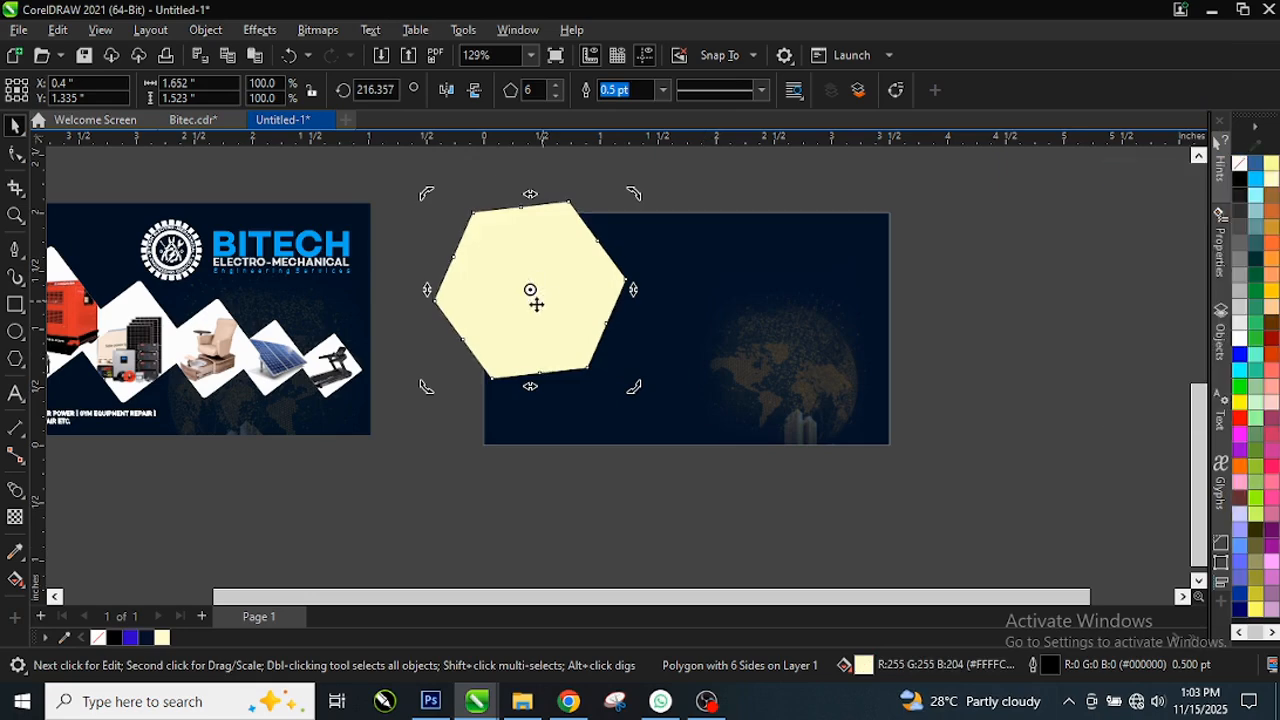
Step: Change the polygon from 6 sides to 4, making it a square
{"action": "left_click", "coordinate": [484, 316]}
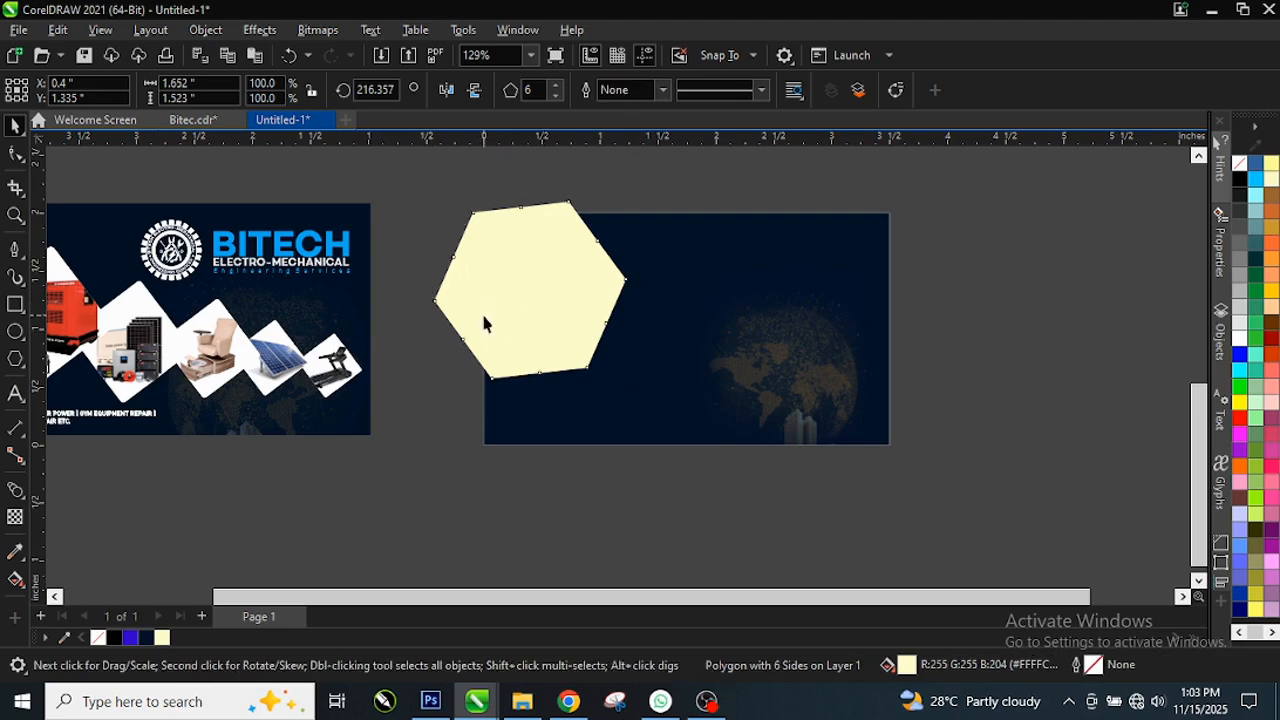
{"action": "left_click", "coordinate": [545, 302]}
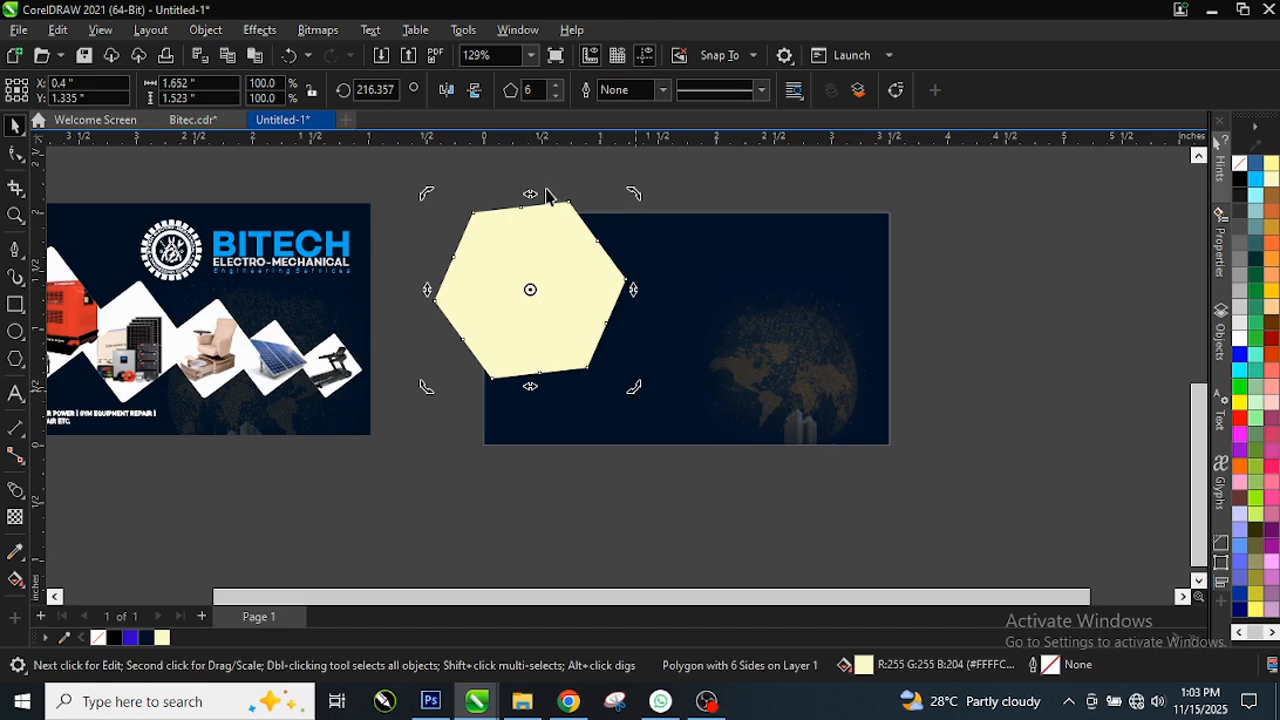
{"action": "left_click", "coordinate": [557, 85]}
{"action": "left_click", "coordinate": [557, 85]}
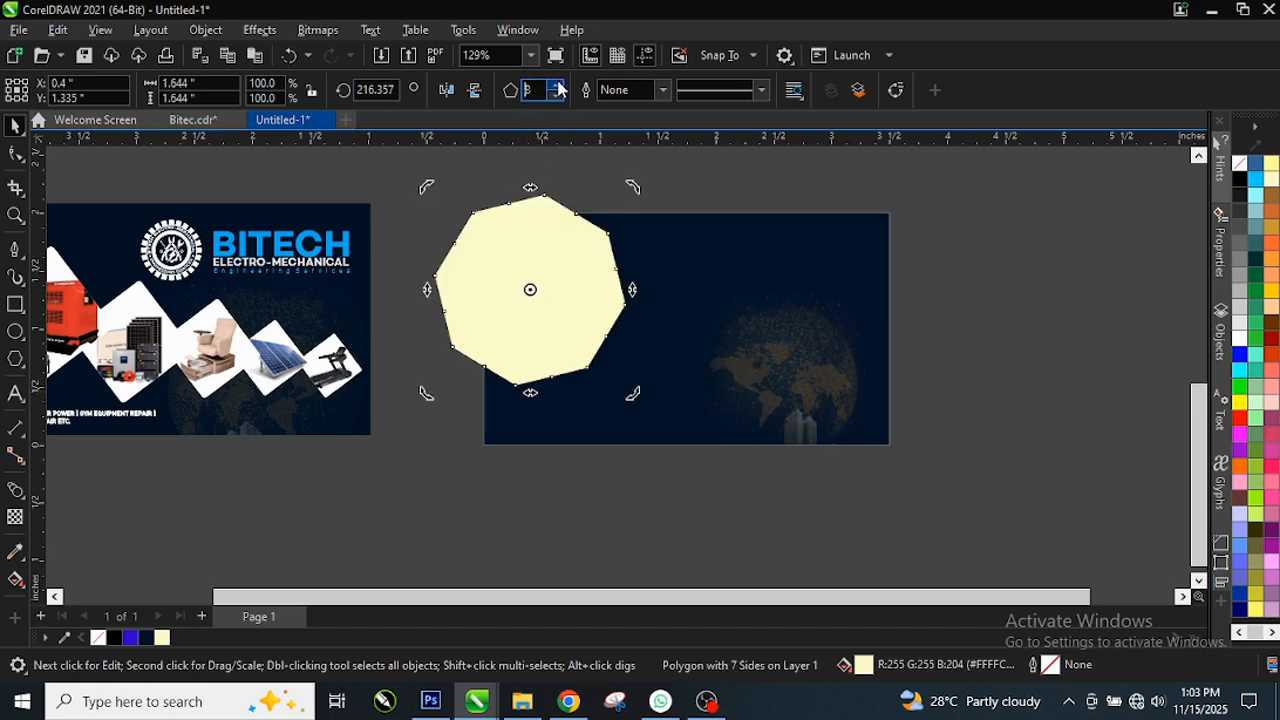
{"action": "left_click", "coordinate": [557, 96]}
{"action": "left_click", "coordinate": [557, 96]}
{"action": "left_click", "coordinate": [557, 96]}
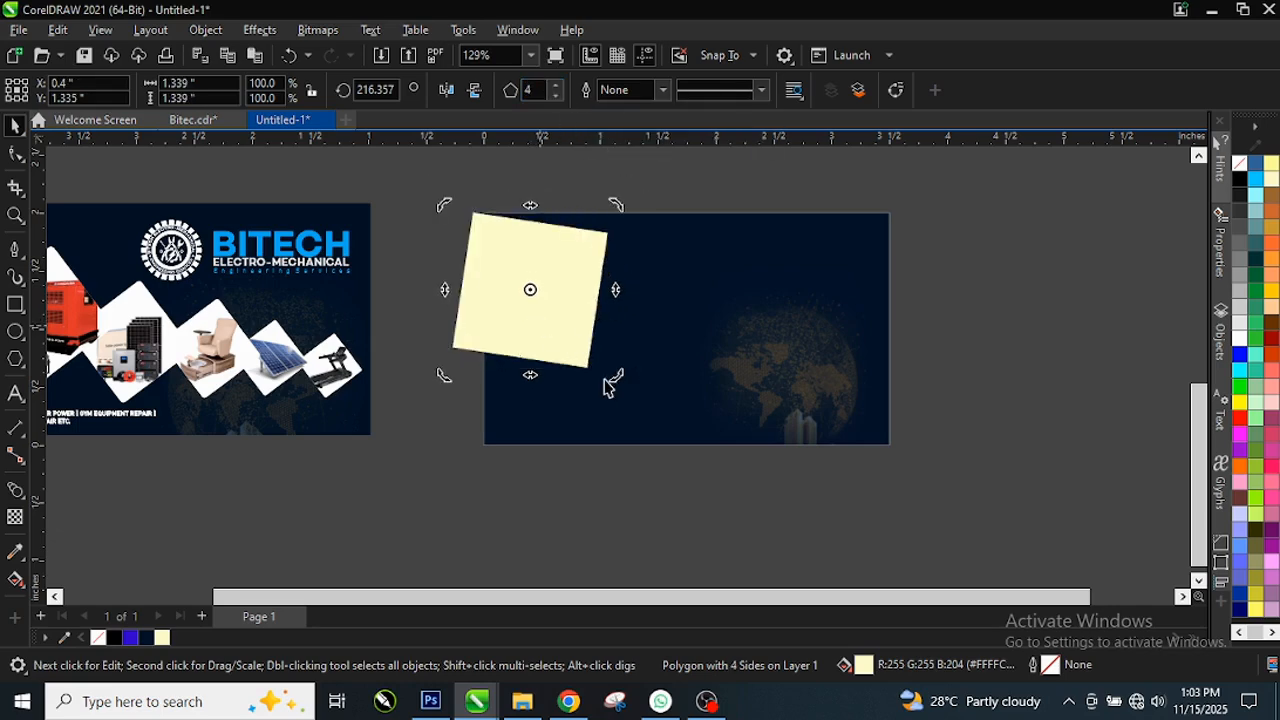
{"action": "scroll", "coordinate": [555, 251], "scroll_direction": "up", "scroll_amount": 1}
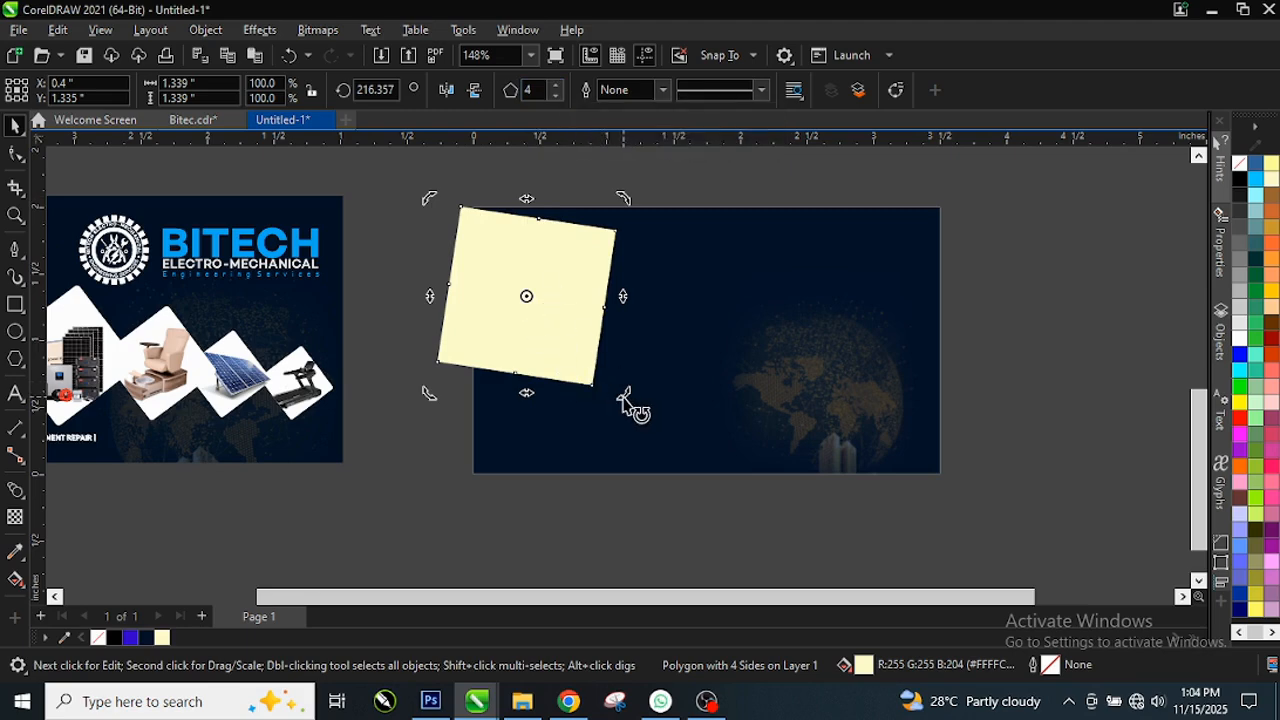
Step: Rotate the square to about 270° so it stands on its point as a diamond
{"action": "left_click_drag", "start_coordinate": [628, 398], "coordinate": [705, 258]}
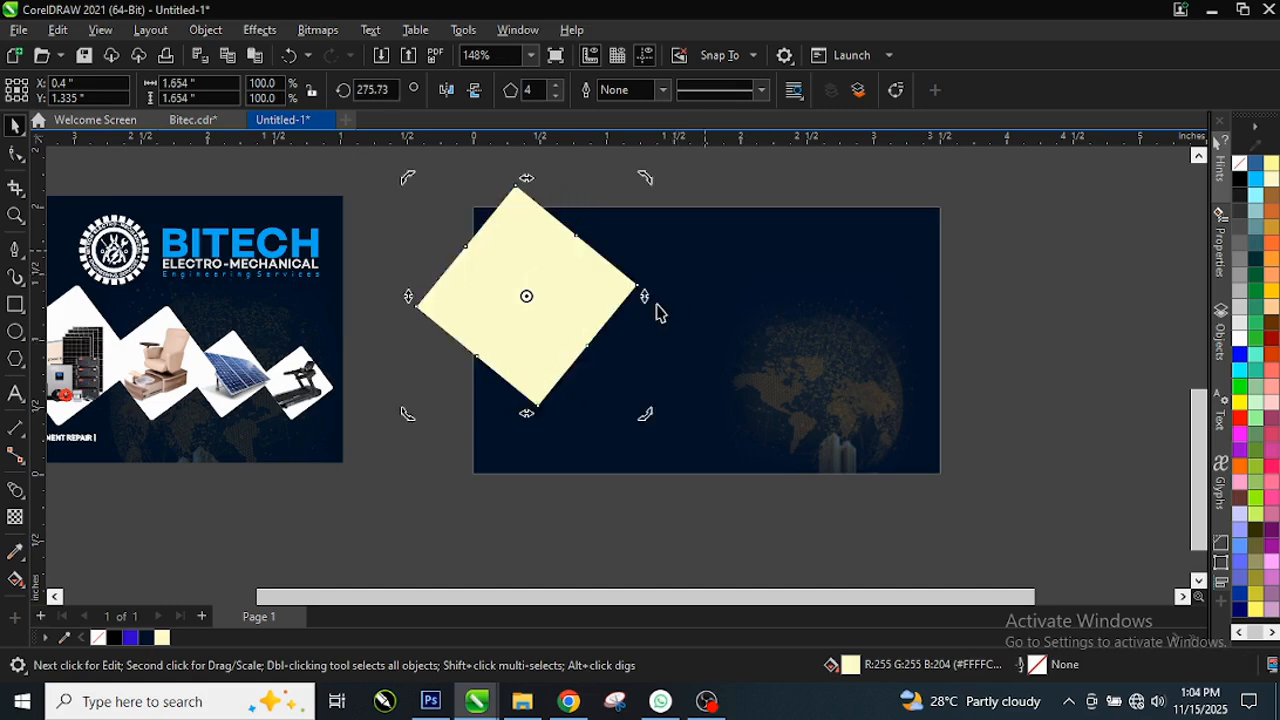
{"action": "mouse_move", "coordinate": [642, 188]}
{"action": "left_mouse_down"}
{"action": "mouse_move", "coordinate": [666, 215]}
{"action": "mouse_move", "coordinate": [660, 194]}
{"action": "left_mouse_up"}
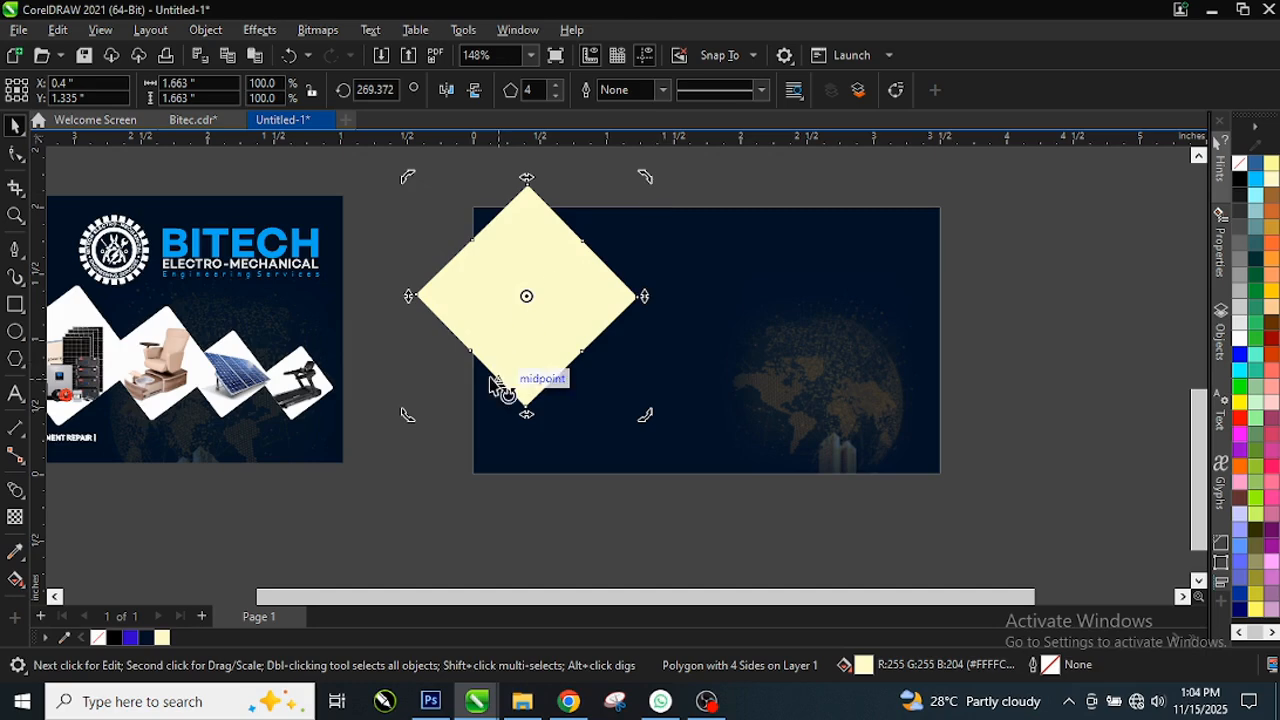
{"action": "left_click", "coordinate": [493, 346]}
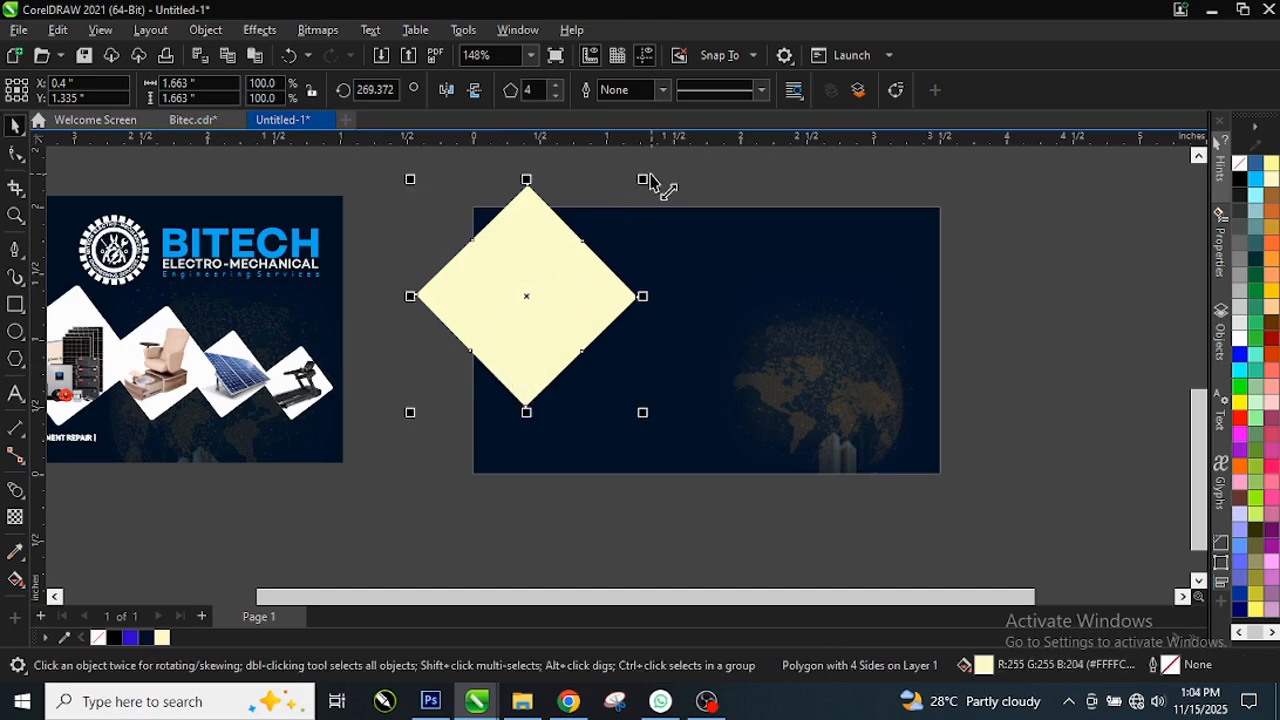
Step: Scale the diamond to 66.5%, place it at the card's left, and drag a copy right
{"action": "left_click_drag", "start_coordinate": [643, 180], "coordinate": [640, 222]}
{"action": "left_click_drag", "start_coordinate": [514, 303], "coordinate": [534, 358]}
{"action": "scroll", "coordinate": [822, 437], "scroll_direction": "up", "scroll_amount": 2}
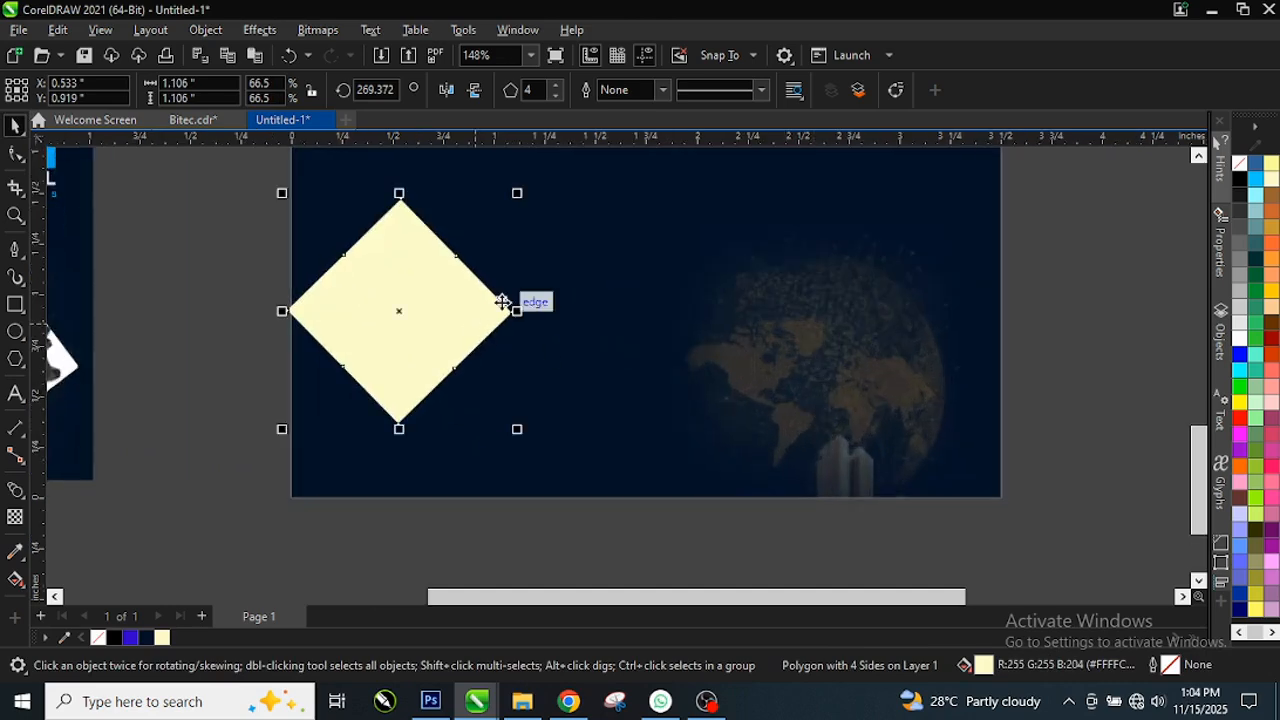
{"action": "scroll", "coordinate": [503, 303], "scroll_direction": "up", "scroll_amount": 1}
{"action": "scroll", "coordinate": [500, 318], "scroll_direction": "down", "scroll_amount": 4}
{"action": "scroll", "coordinate": [499, 329], "scroll_direction": "down", "scroll_amount": 2}
{"action": "scroll", "coordinate": [76, 328], "scroll_direction": "up", "scroll_amount": 2}
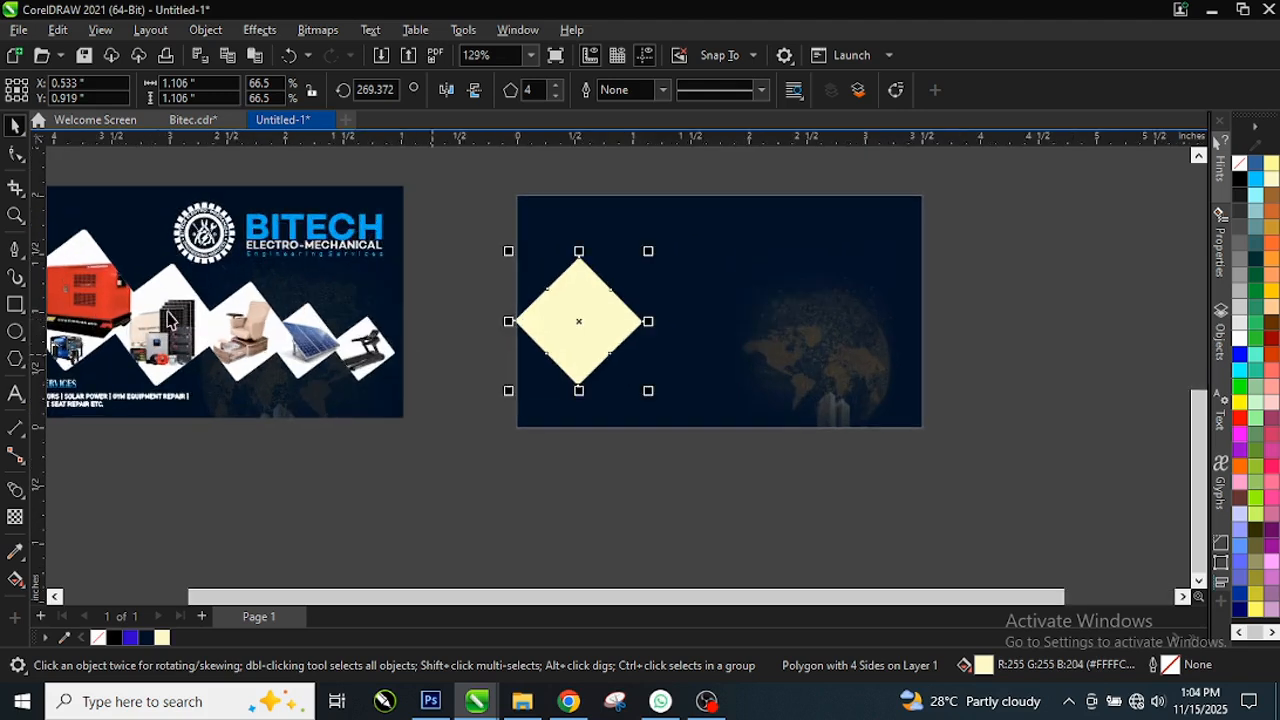
{"action": "scroll", "coordinate": [780, 352], "scroll_direction": "up", "scroll_amount": 1}
{"action": "scroll", "coordinate": [541, 313], "scroll_direction": "up", "scroll_amount": 1}
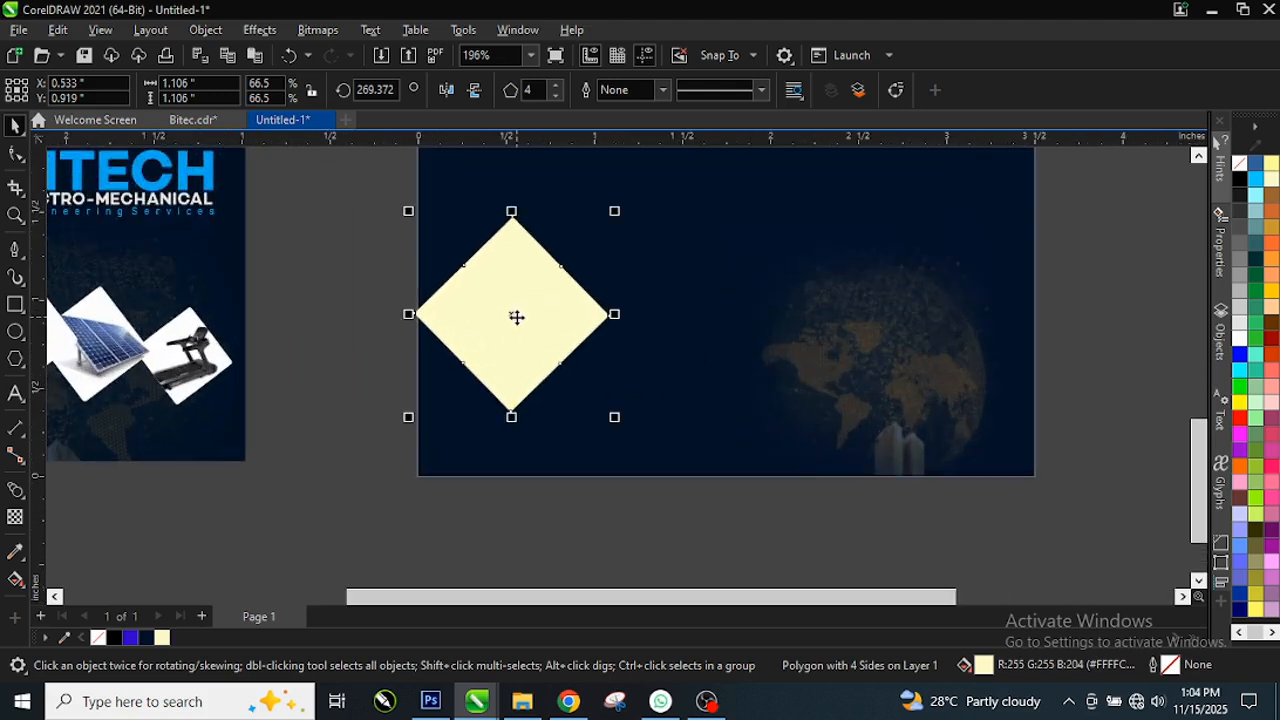
{"action": "left_click_drag", "start_coordinate": [536, 320], "coordinate": [914, 296]}
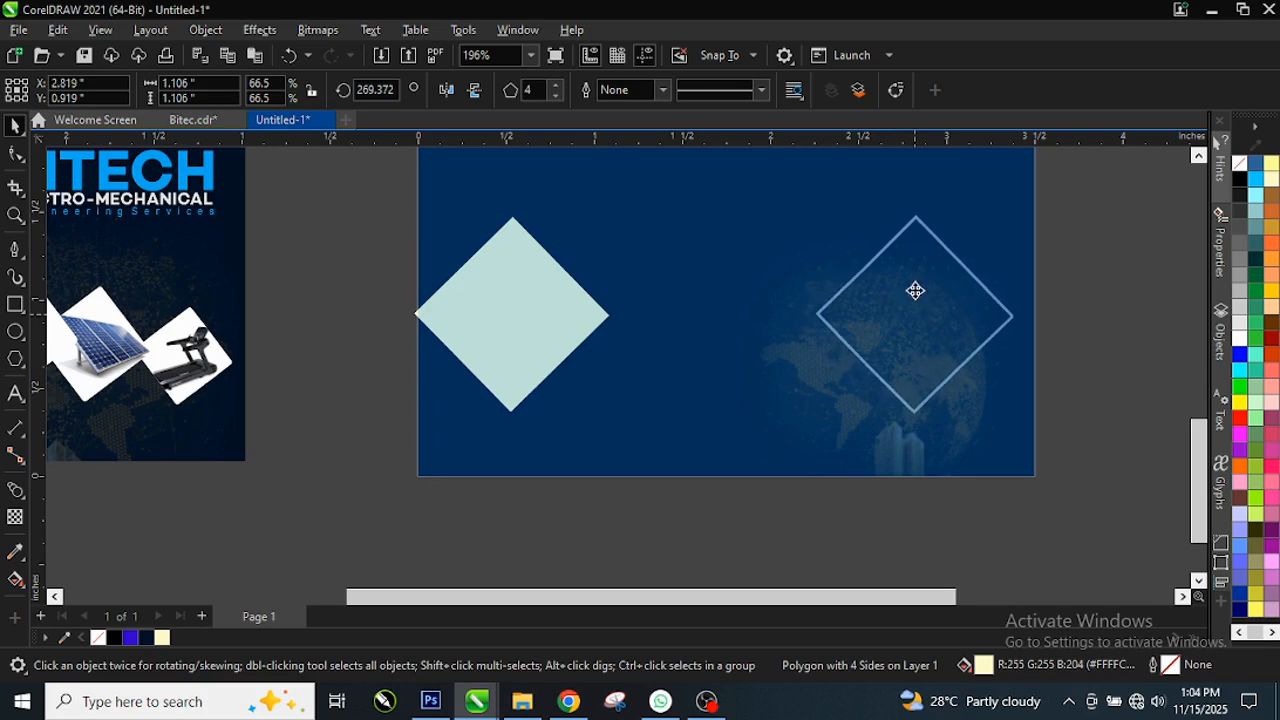
Step: Shrink the right-hand diamond copy, then select the large left diamond
{"action": "left_click_drag", "start_coordinate": [1018, 217], "coordinate": [989, 270]}
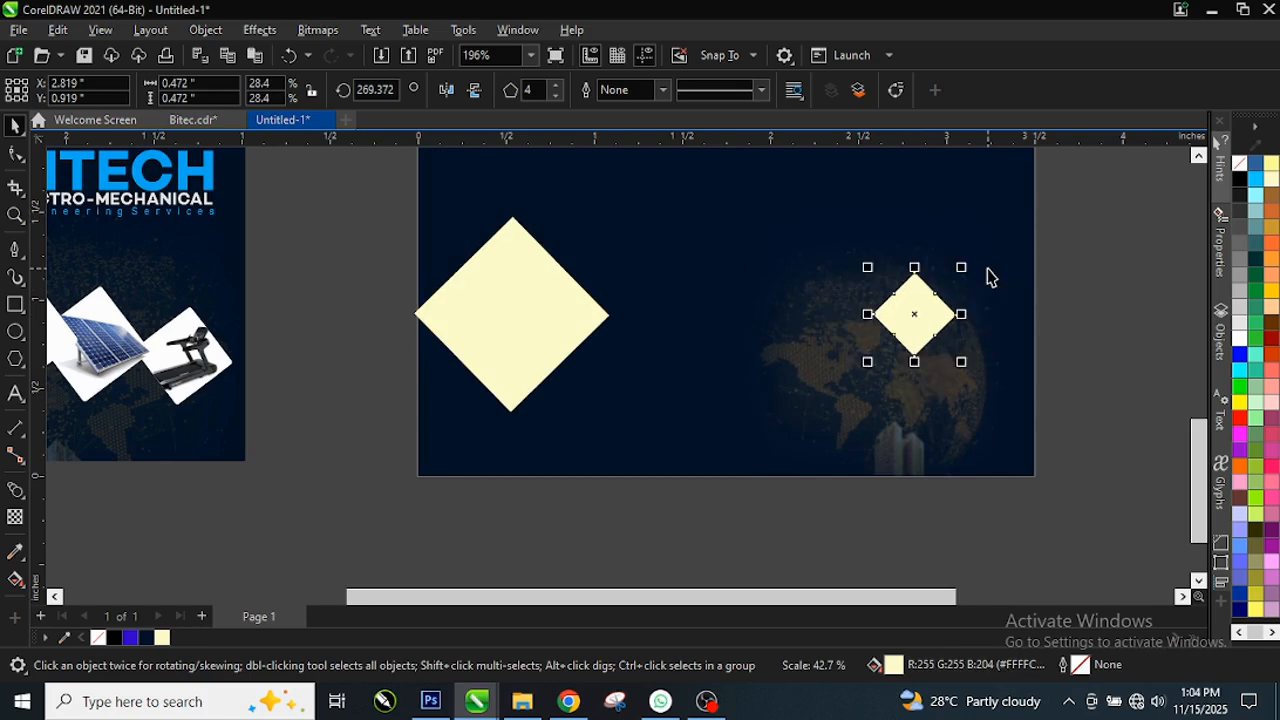
{"action": "left_click", "coordinate": [543, 349]}
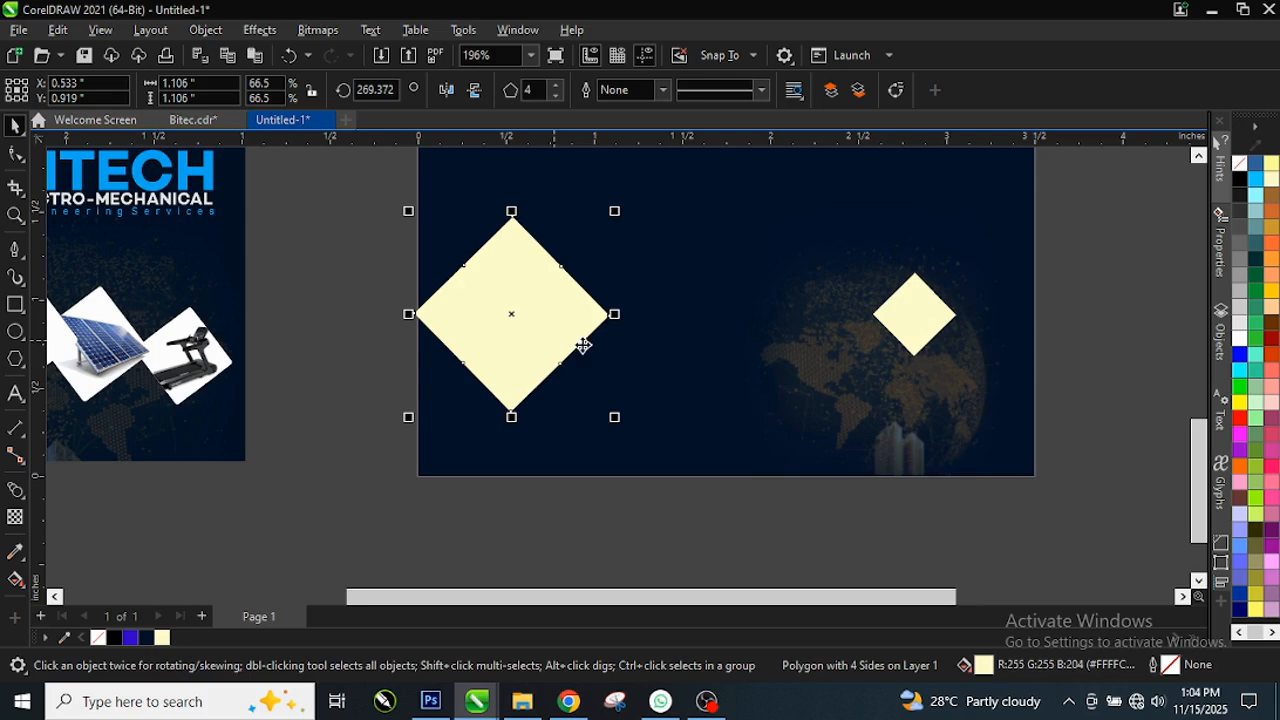
{"action": "right_click", "coordinate": [22, 505]}
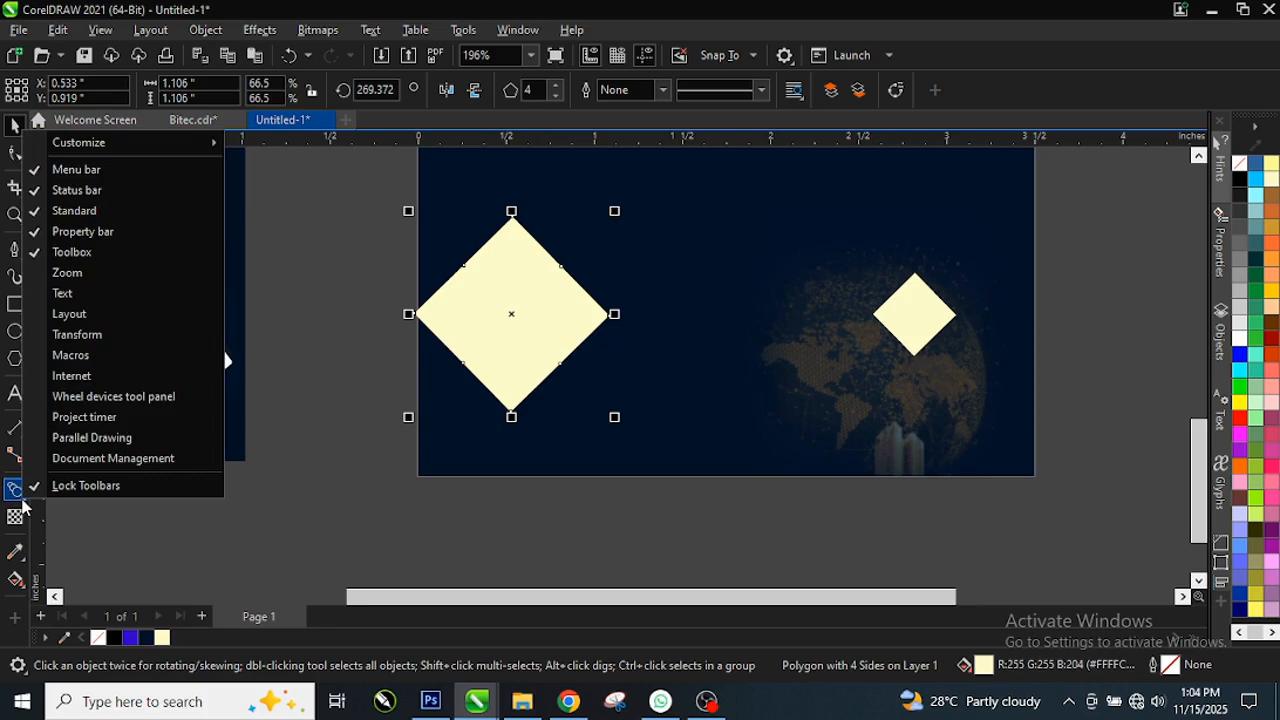
Step: Blend the large diamond into the small copy, forming five tapering cream diamonds
{"action": "left_click", "coordinate": [22, 505]}
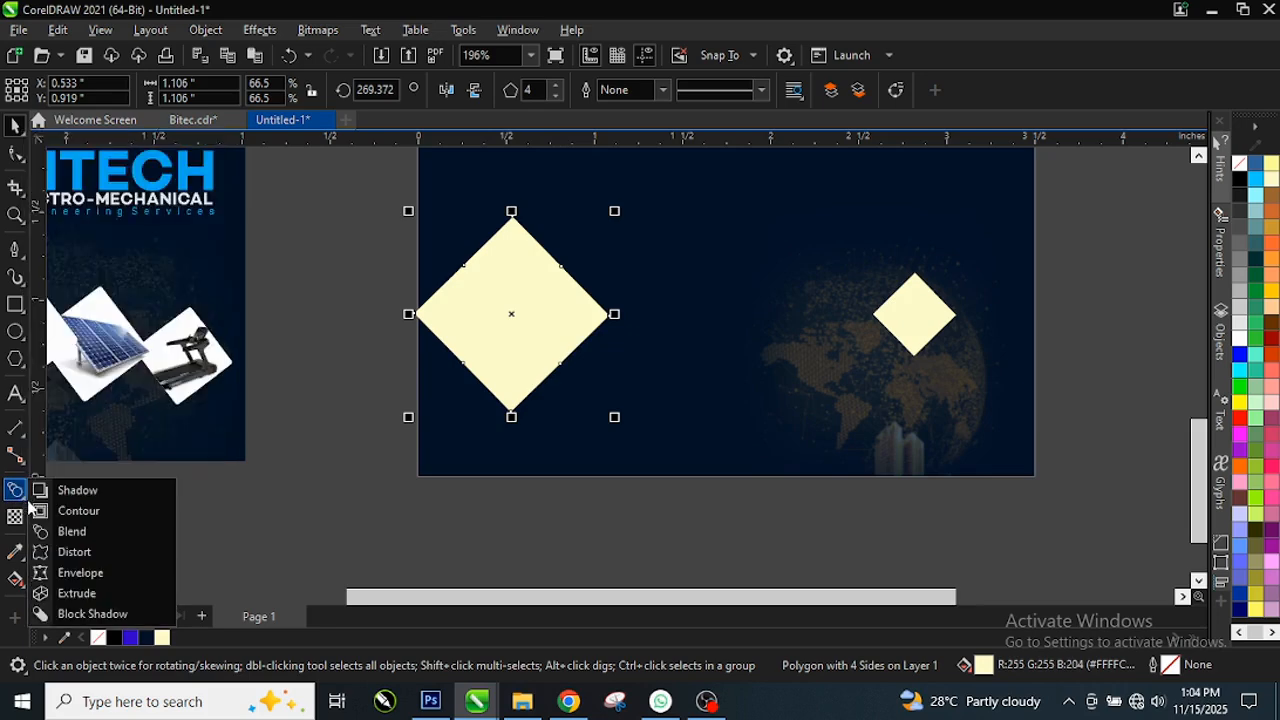
{"action": "left_click", "coordinate": [80, 535]}
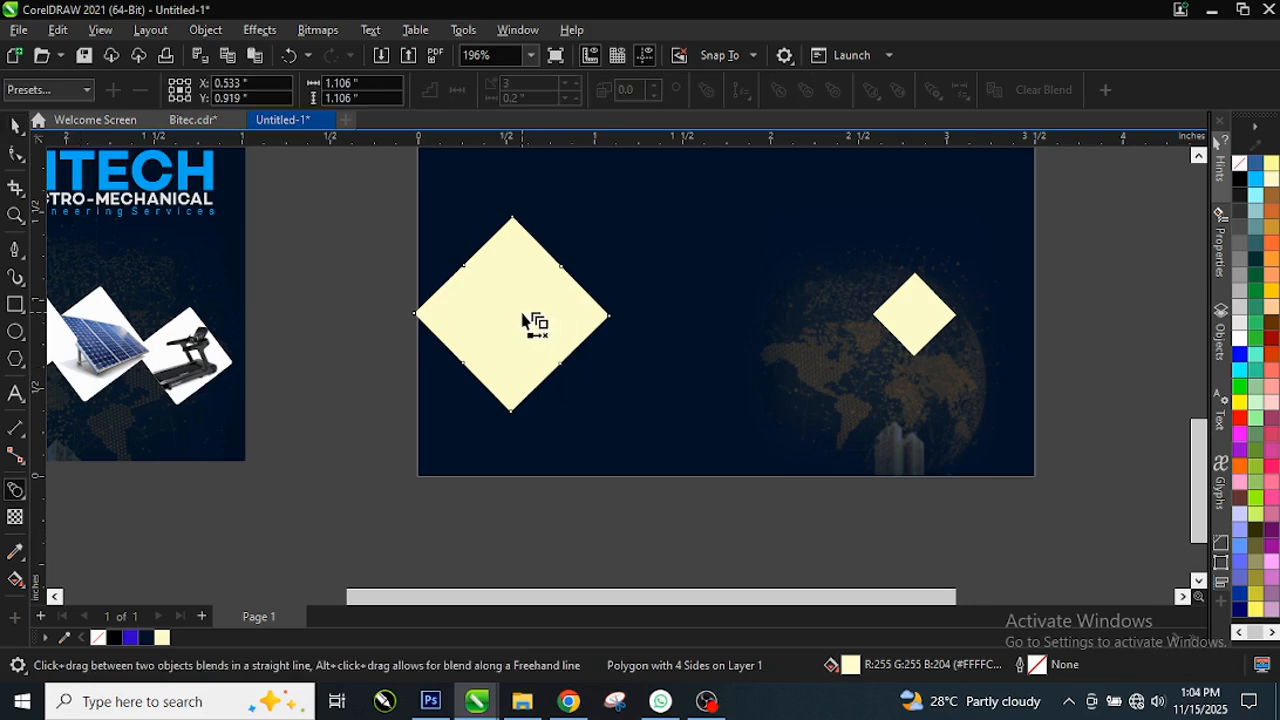
{"action": "left_click_drag", "start_coordinate": [535, 322], "coordinate": [937, 325]}
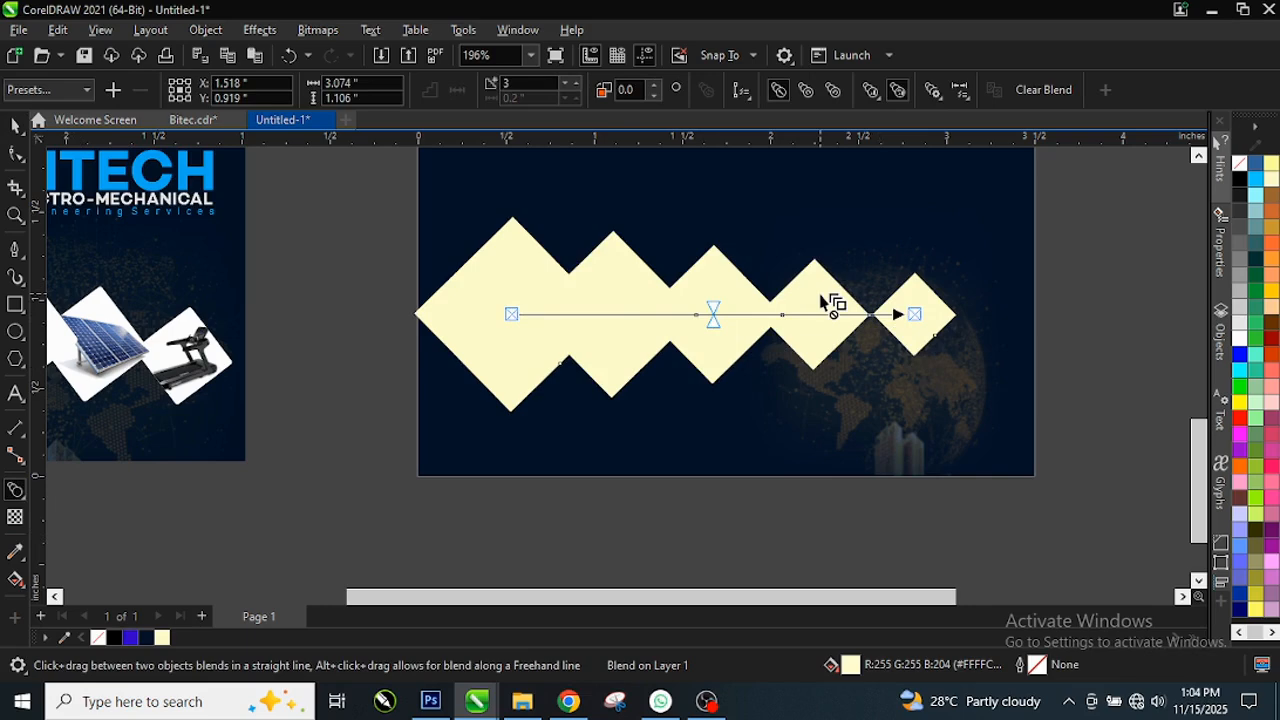
{"action": "key", "text": "space"}
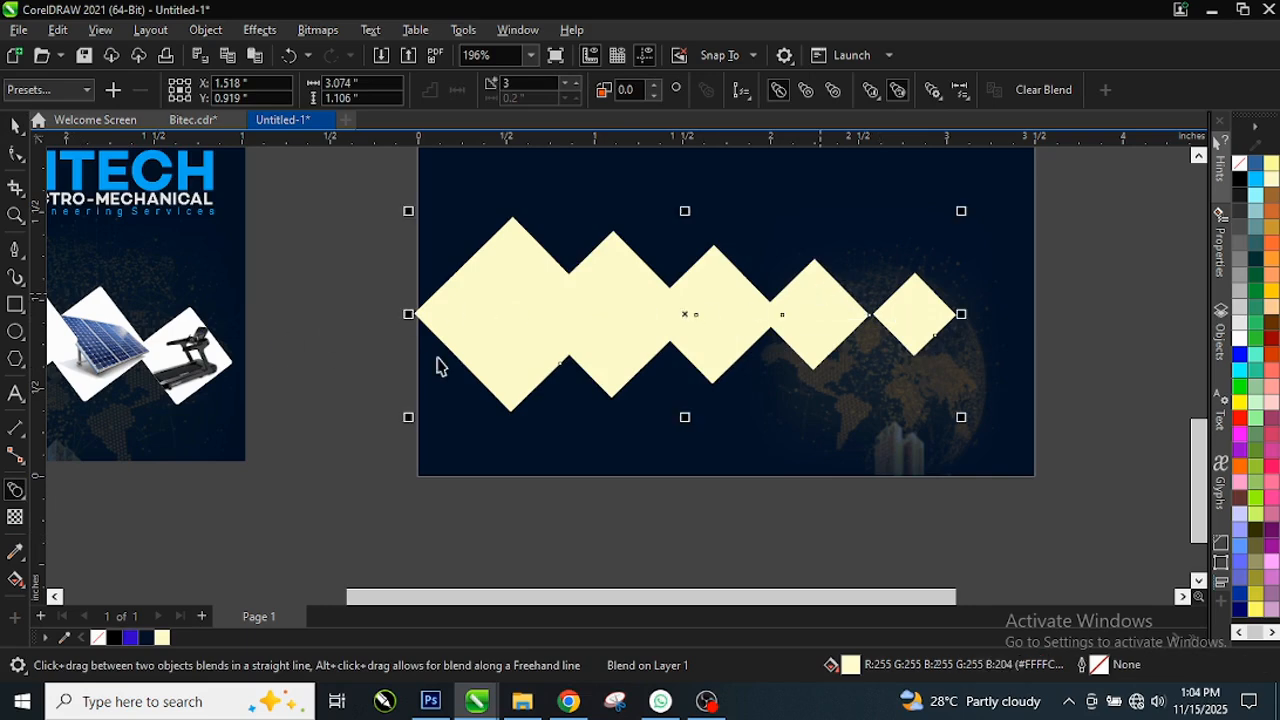
{"action": "scroll", "coordinate": [437, 366], "scroll_direction": "down", "scroll_amount": 1}
{"action": "scroll", "coordinate": [577, 322], "scroll_direction": "up", "scroll_amount": 1}
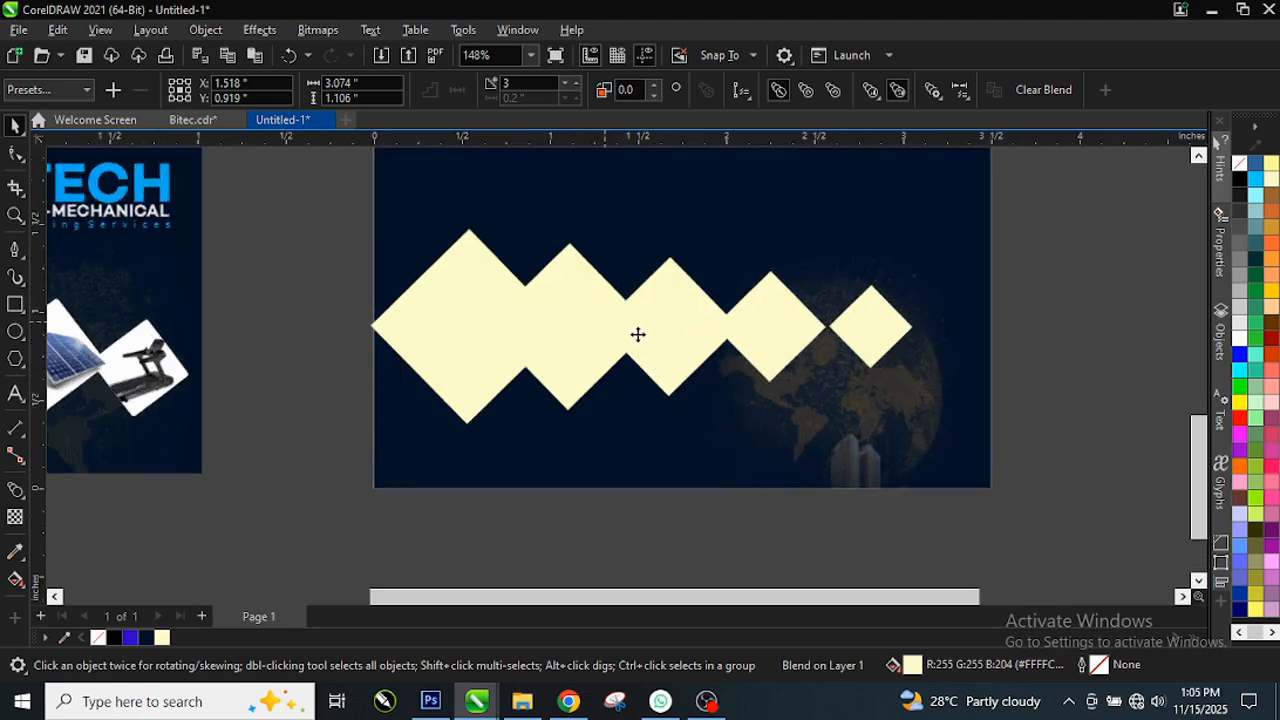
{"action": "scroll", "coordinate": [612, 334], "scroll_direction": "down", "scroll_amount": 1}
{"action": "scroll", "coordinate": [352, 344], "scroll_direction": "down", "scroll_amount": 1}
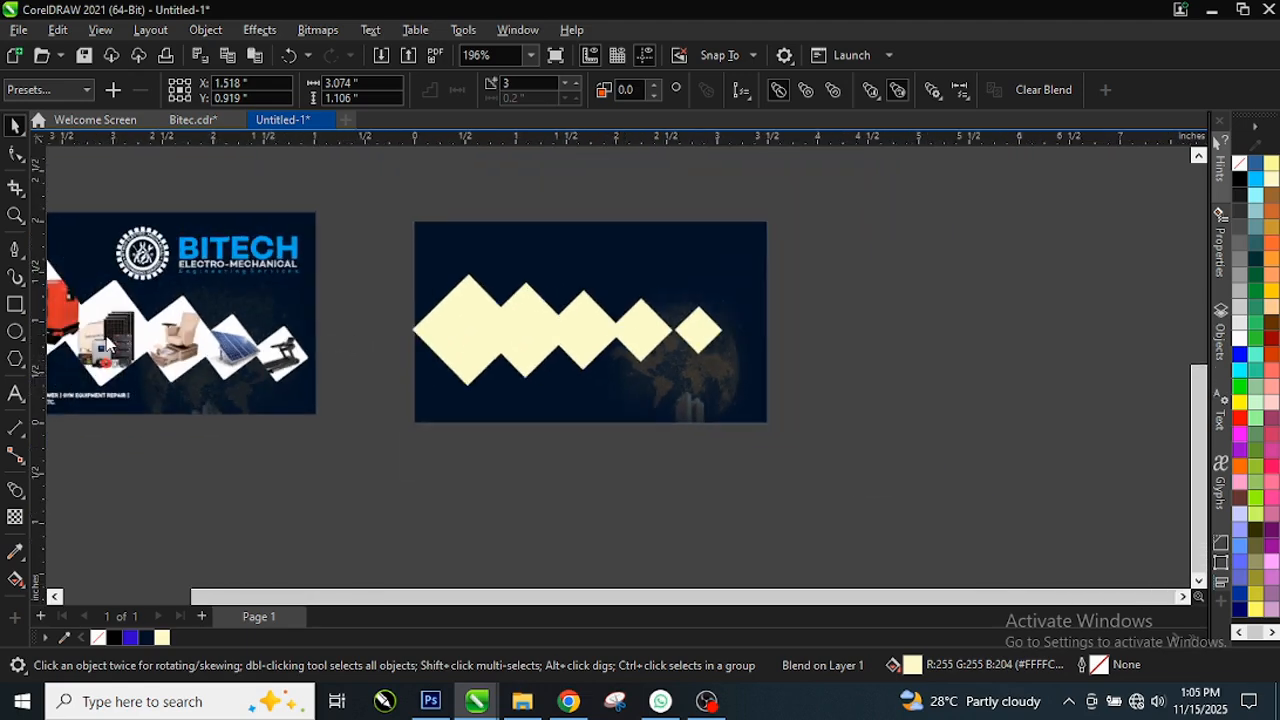
{"action": "scroll", "coordinate": [611, 329], "scroll_direction": "up", "scroll_amount": 2}
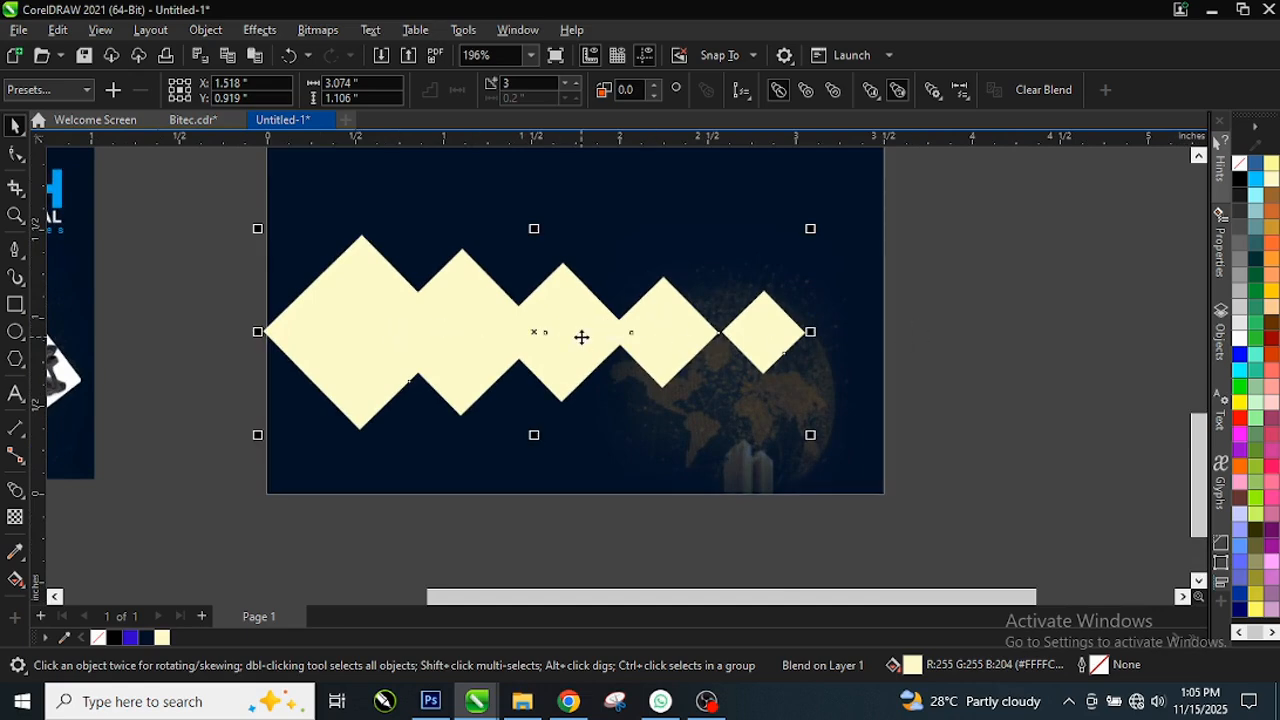
{"action": "scroll", "coordinate": [581, 337], "scroll_direction": "up", "scroll_amount": 1}
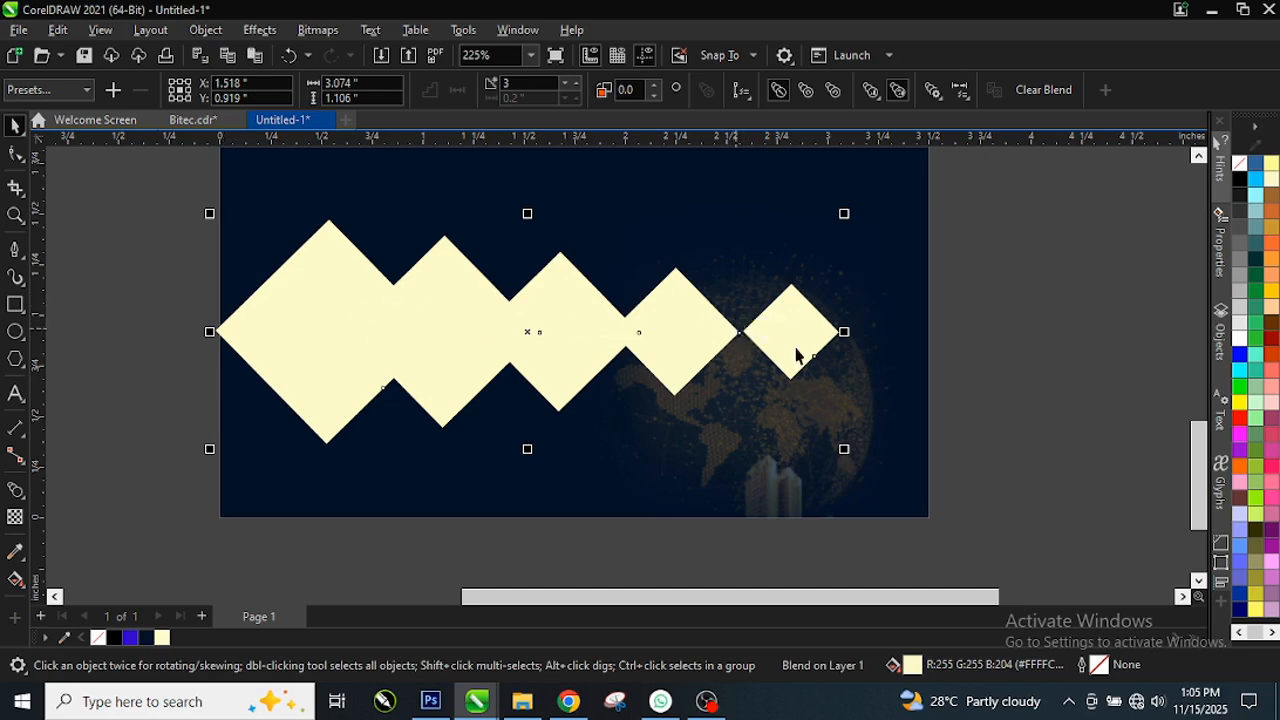
Step: Adjust the blend's step count up and down, settling on 3 steps
{"action": "left_click", "coordinate": [566, 89]}
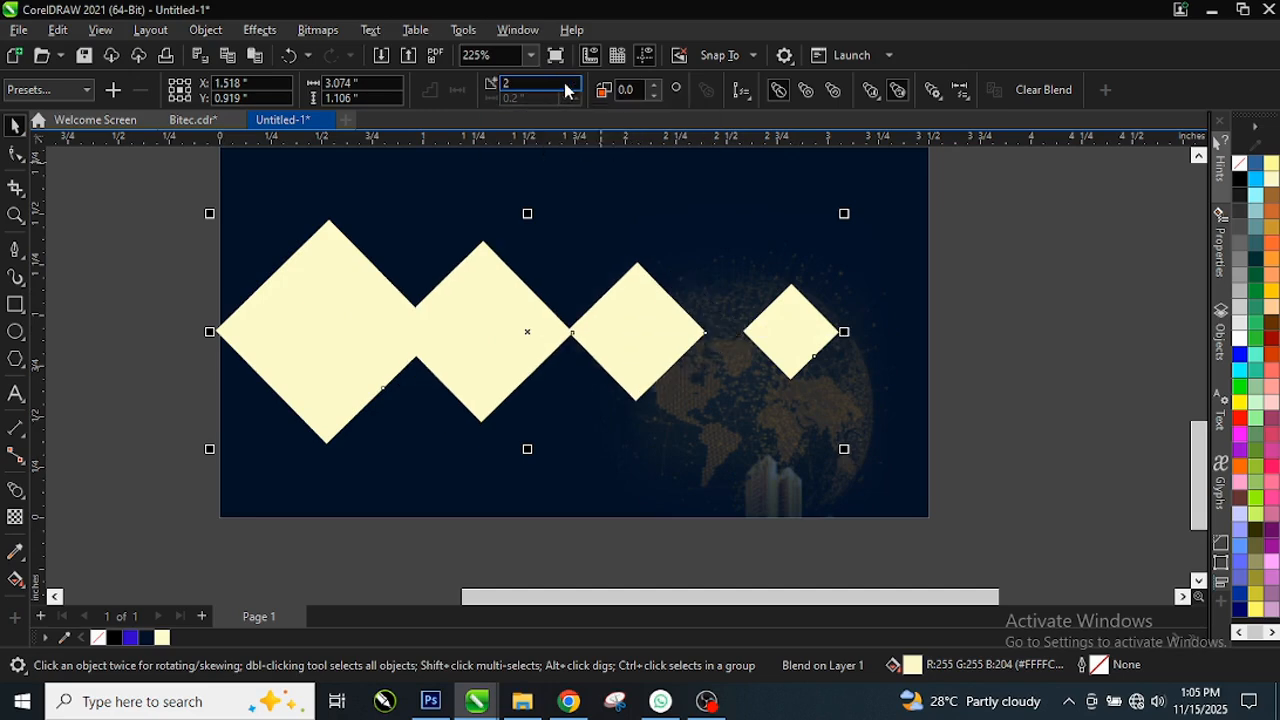
{"action": "left_click", "coordinate": [577, 85]}
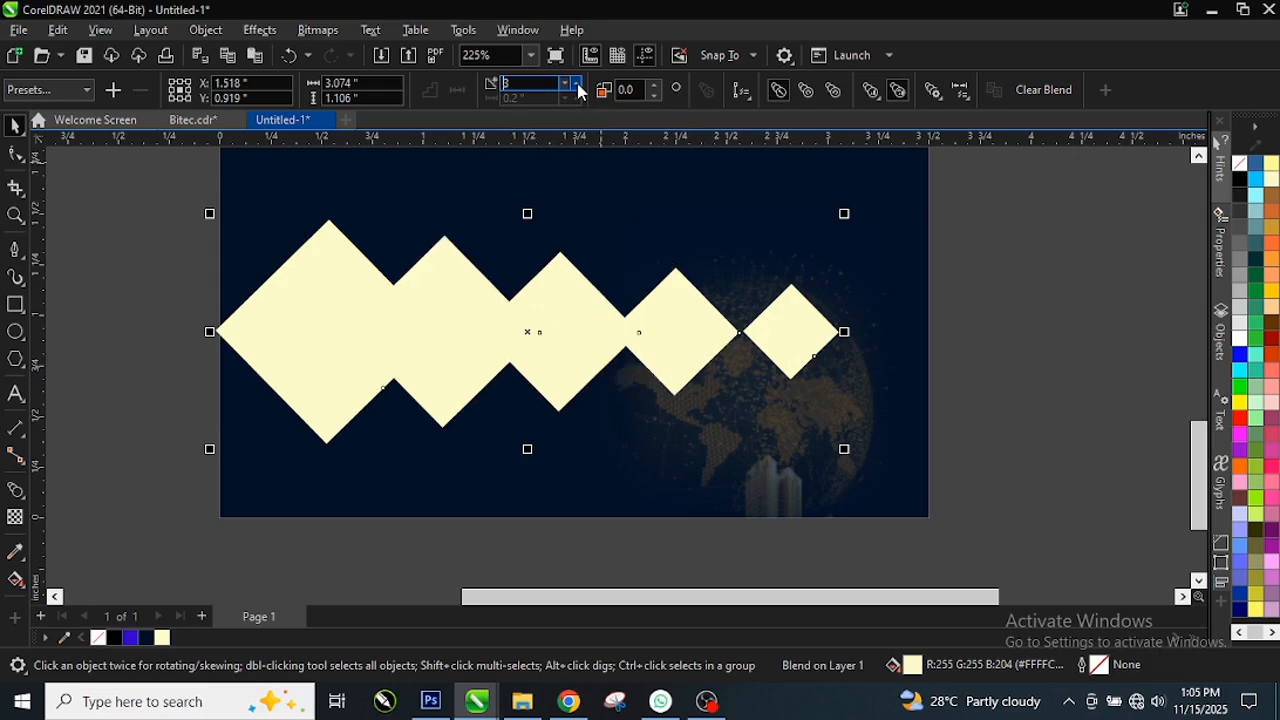
{"action": "left_click", "coordinate": [577, 85]}
{"action": "left_click", "coordinate": [577, 85]}
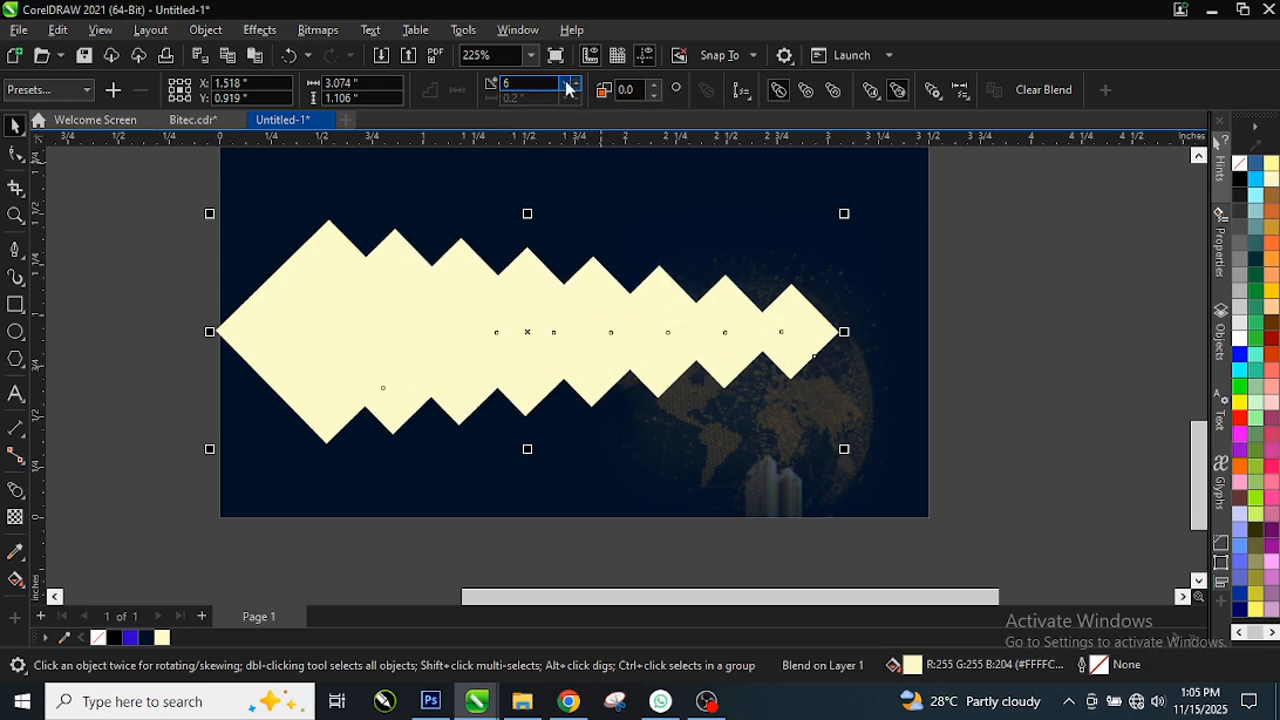
{"action": "left_click", "coordinate": [574, 90]}
{"action": "left_click", "coordinate": [574, 90]}
{"action": "left_click", "coordinate": [574, 90]}
{"action": "left_click", "coordinate": [574, 90]}
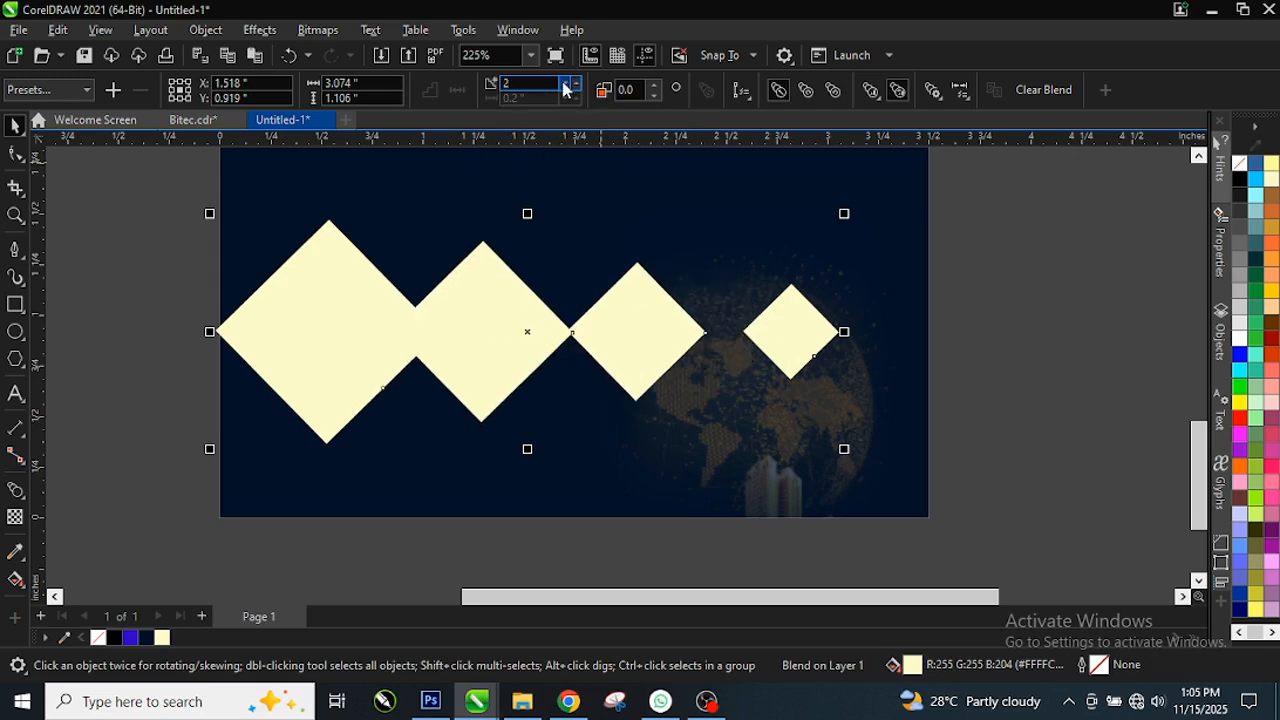
{"action": "left_click", "coordinate": [577, 85]}
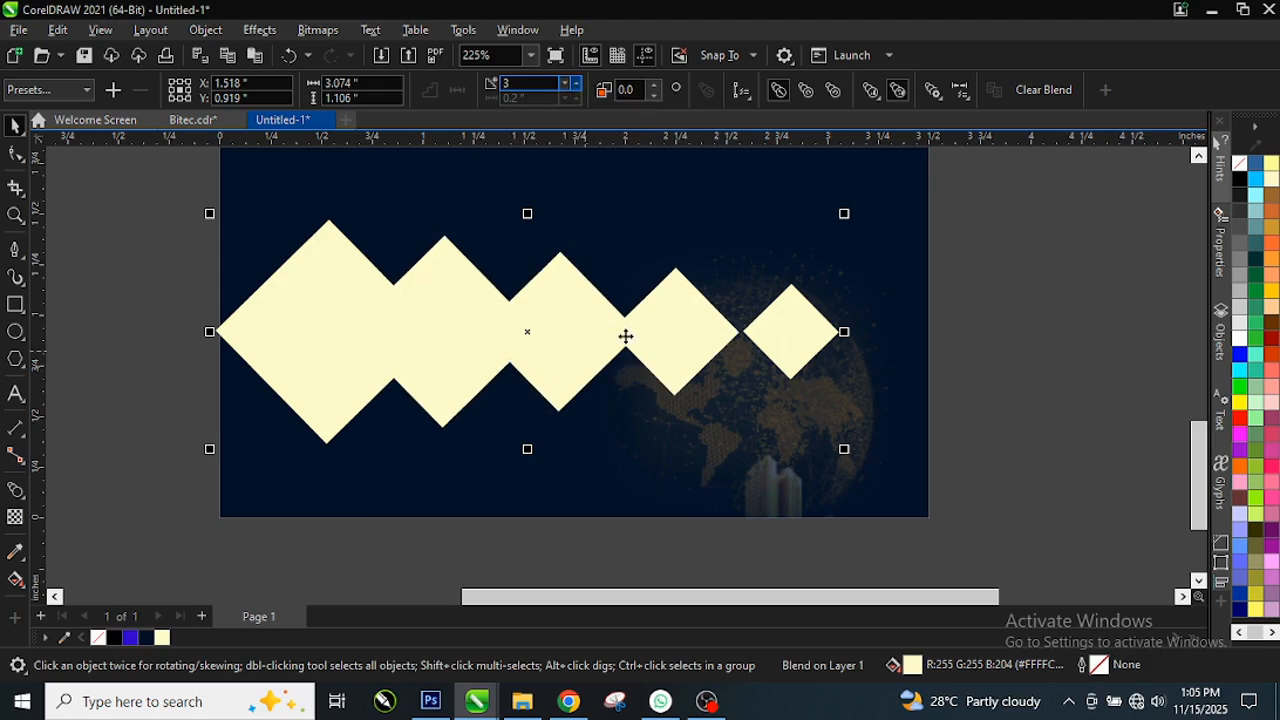
Step: Select the whole blended diamond row and break the blend apart
{"action": "key", "text": "space"}
{"action": "key", "text": "space"}
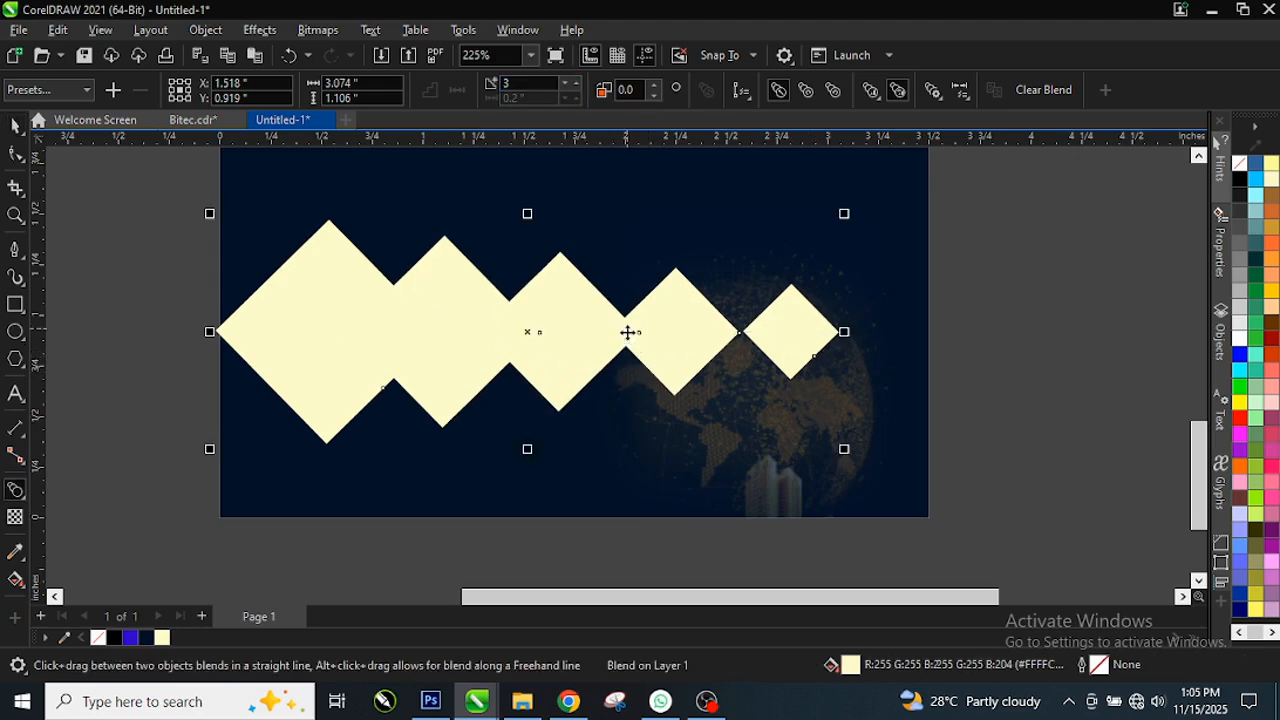
{"action": "left_click_drag", "start_coordinate": [155, 190], "coordinate": [936, 472]}
{"action": "right_click", "coordinate": [578, 347]}
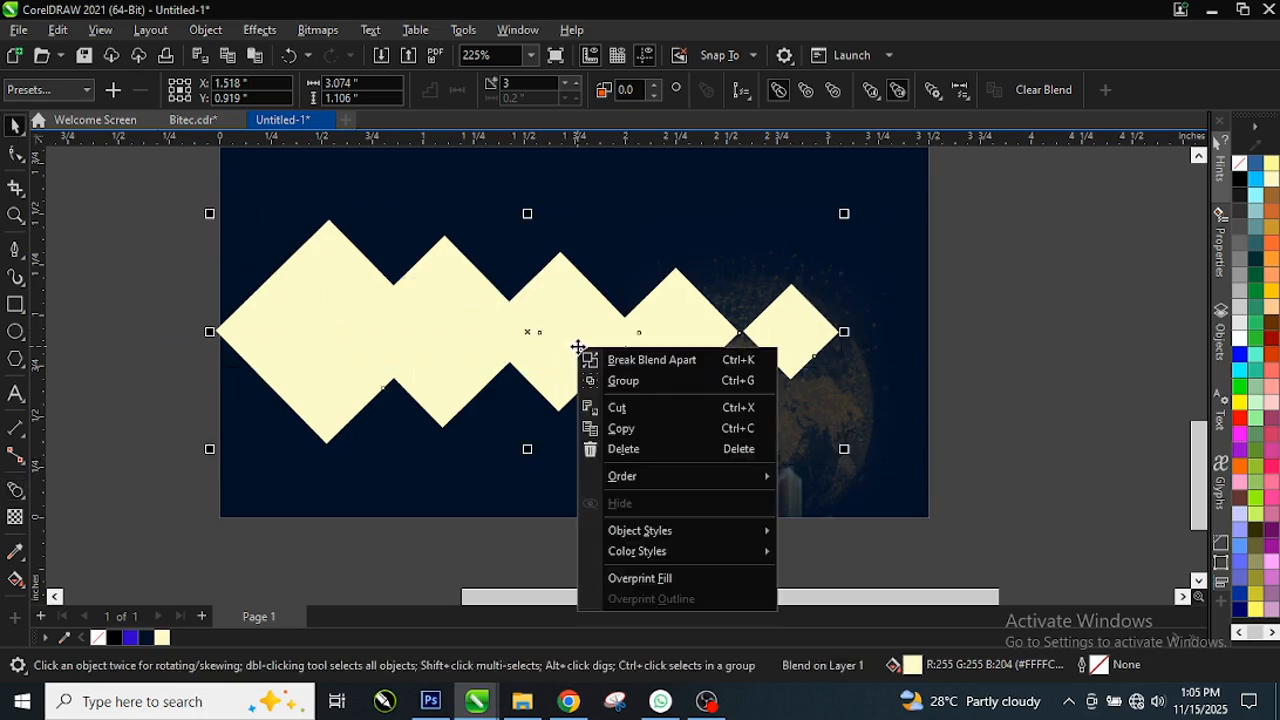
{"action": "left_click", "coordinate": [667, 367]}
Step: Try shifting the smallest and middle diamonds right, then undo both moves
{"action": "left_click", "coordinate": [809, 349]}
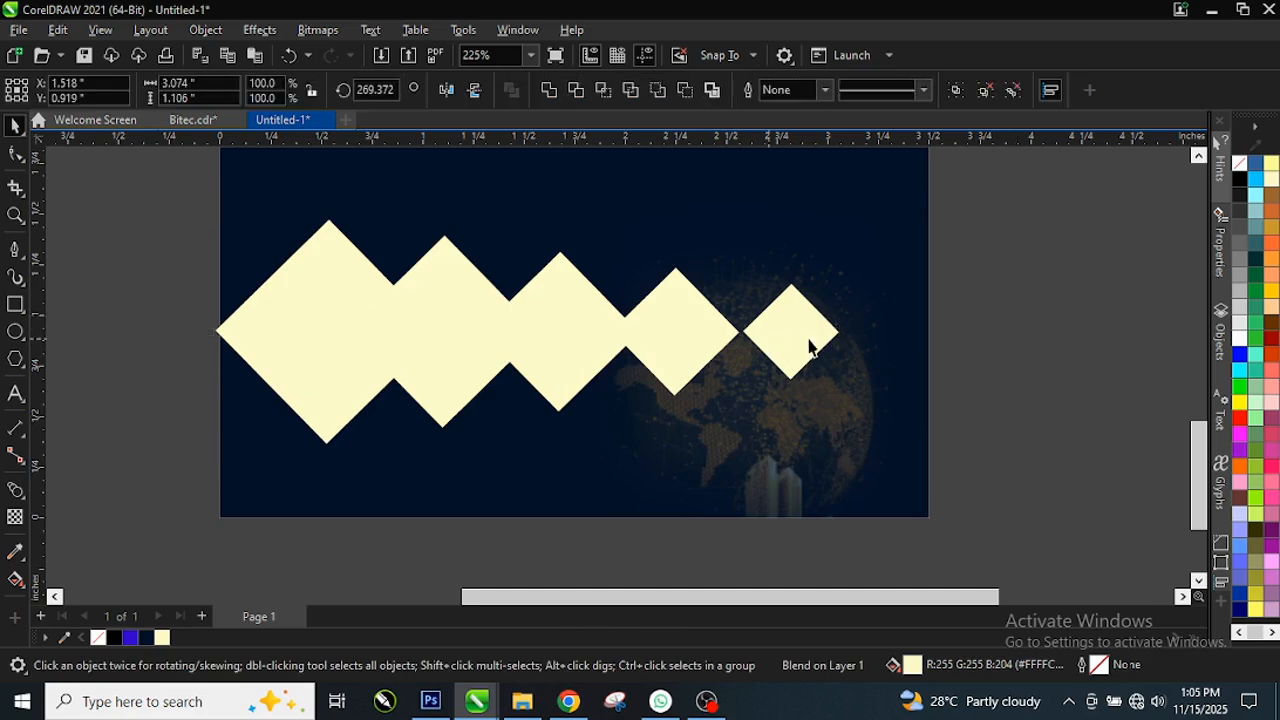
{"action": "left_click_drag", "start_coordinate": [823, 349], "coordinate": [919, 344]}
{"action": "left_click_drag", "start_coordinate": [578, 371], "coordinate": [661, 372]}
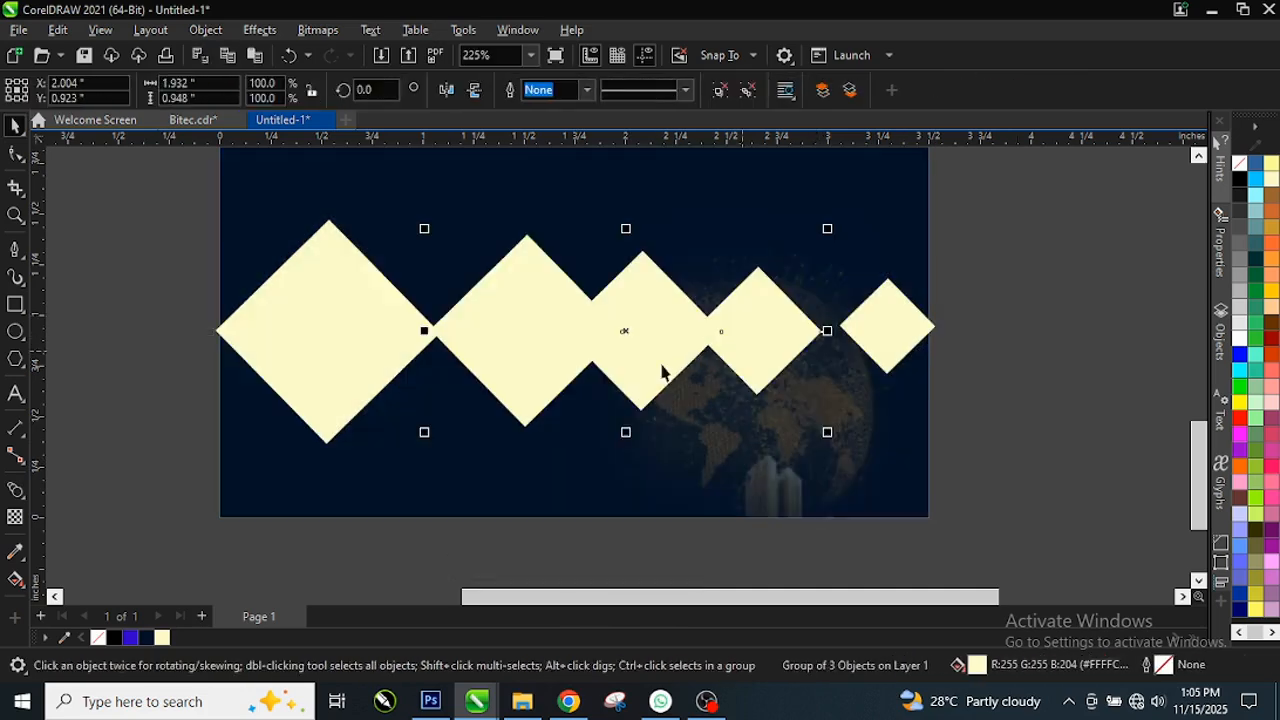
{"action": "key", "text": "ctrl+z"}
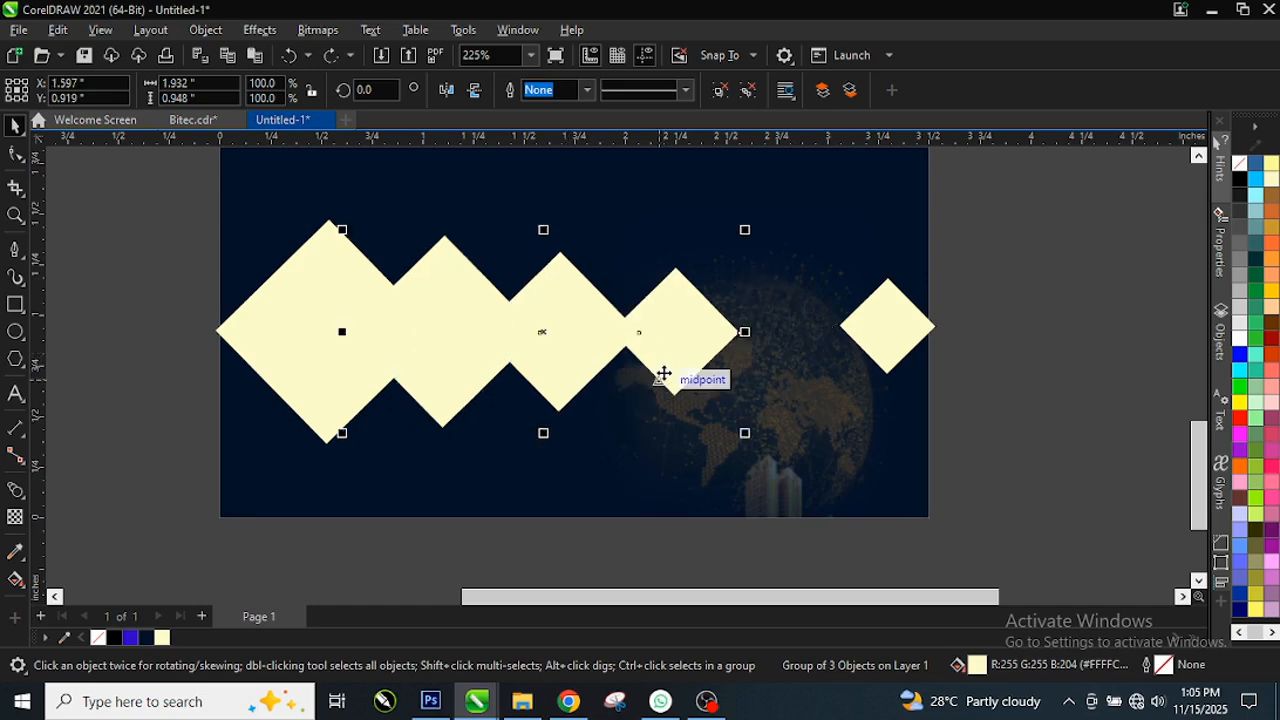
{"action": "key", "text": "ctrl+z"}
Step: Ungroup the three middle diamonds and lift the fourth diamond up above the row
{"action": "left_click", "coordinate": [544, 338]}
{"action": "right_click", "coordinate": [545, 340]}
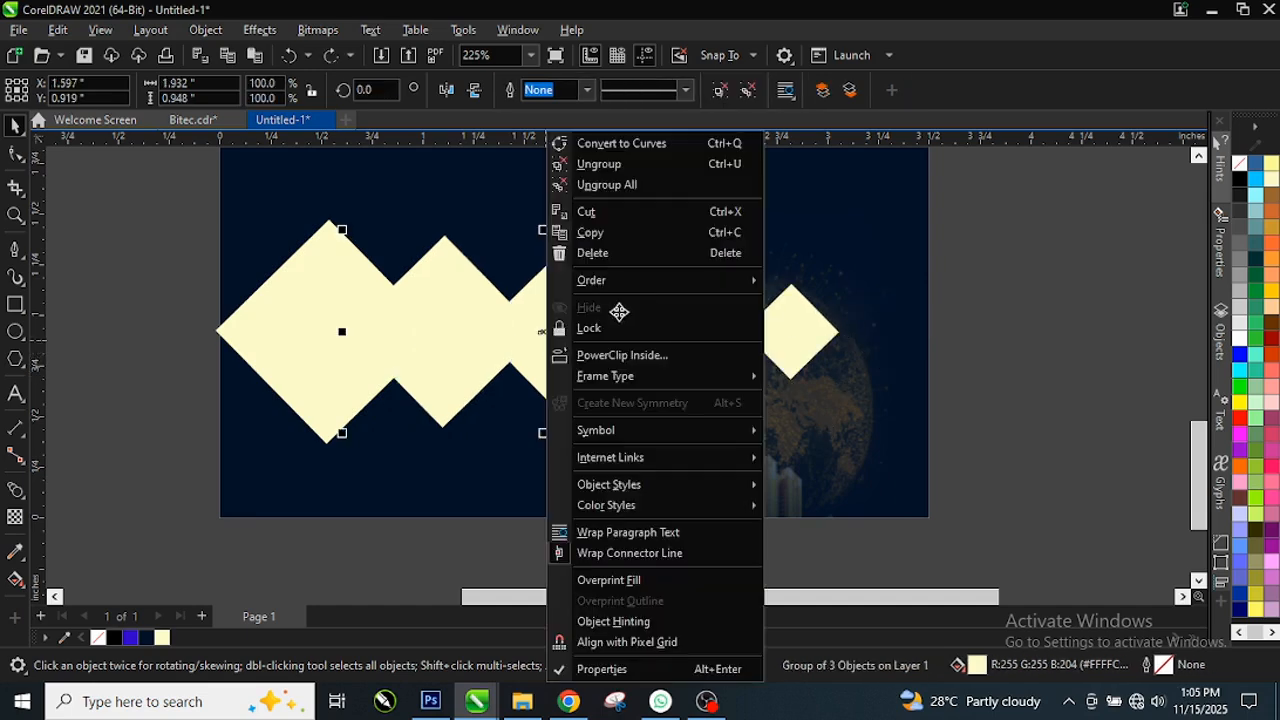
{"action": "left_click", "coordinate": [719, 95]}
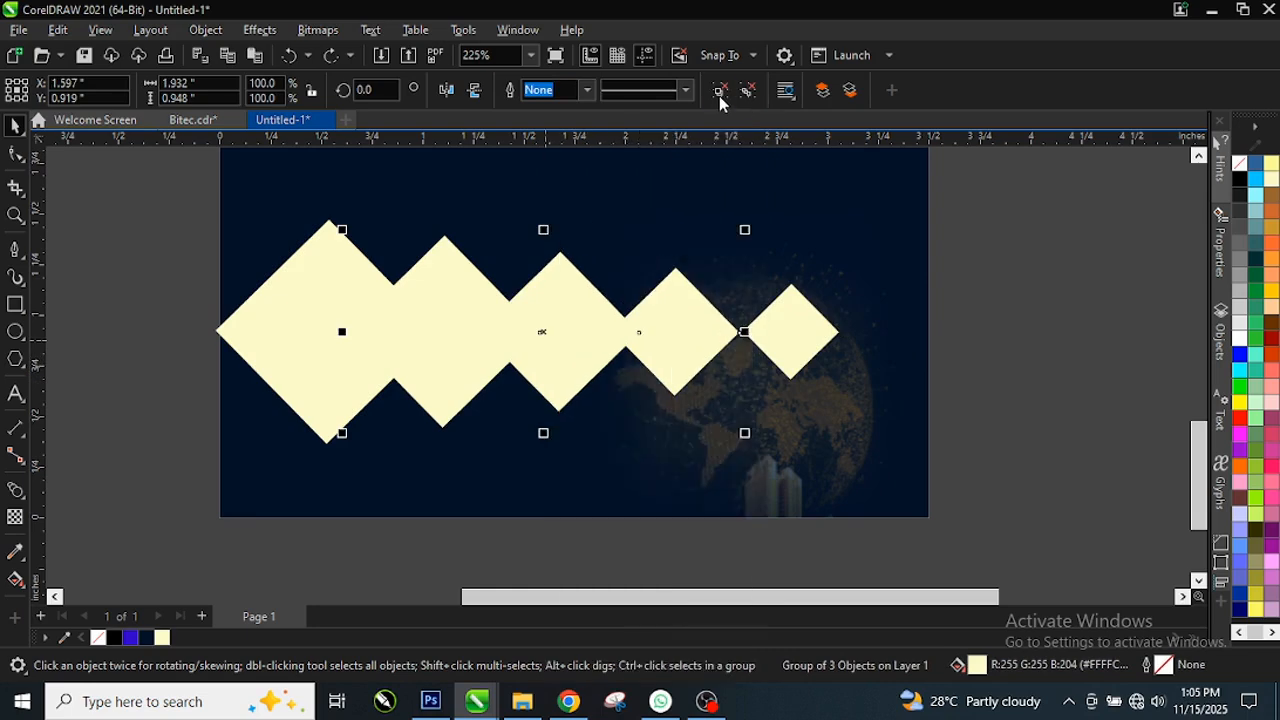
{"action": "left_click", "coordinate": [719, 95]}
{"action": "left_click", "coordinate": [1092, 397]}
{"action": "left_click_drag", "start_coordinate": [670, 328], "coordinate": [700, 257]}
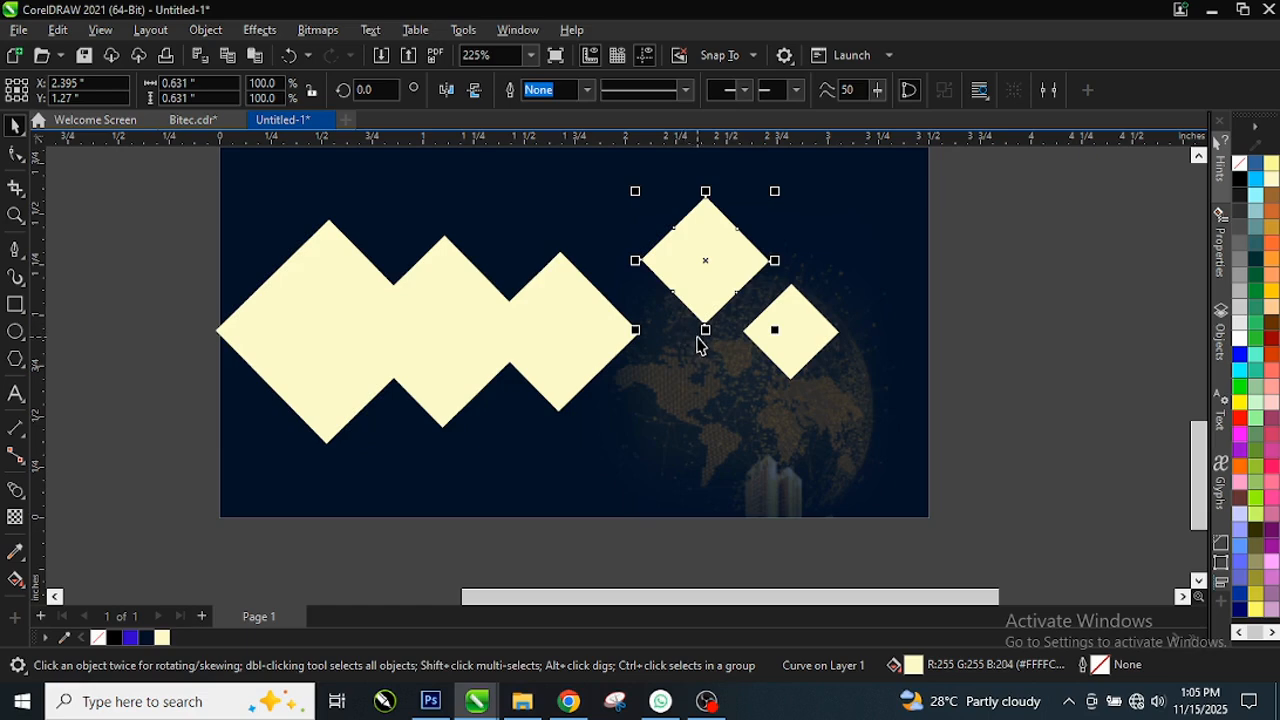
Step: Undo lifting the fourth diamond and clear the selection
{"action": "key", "text": "space"}
{"action": "key", "text": "ctrl+z"}
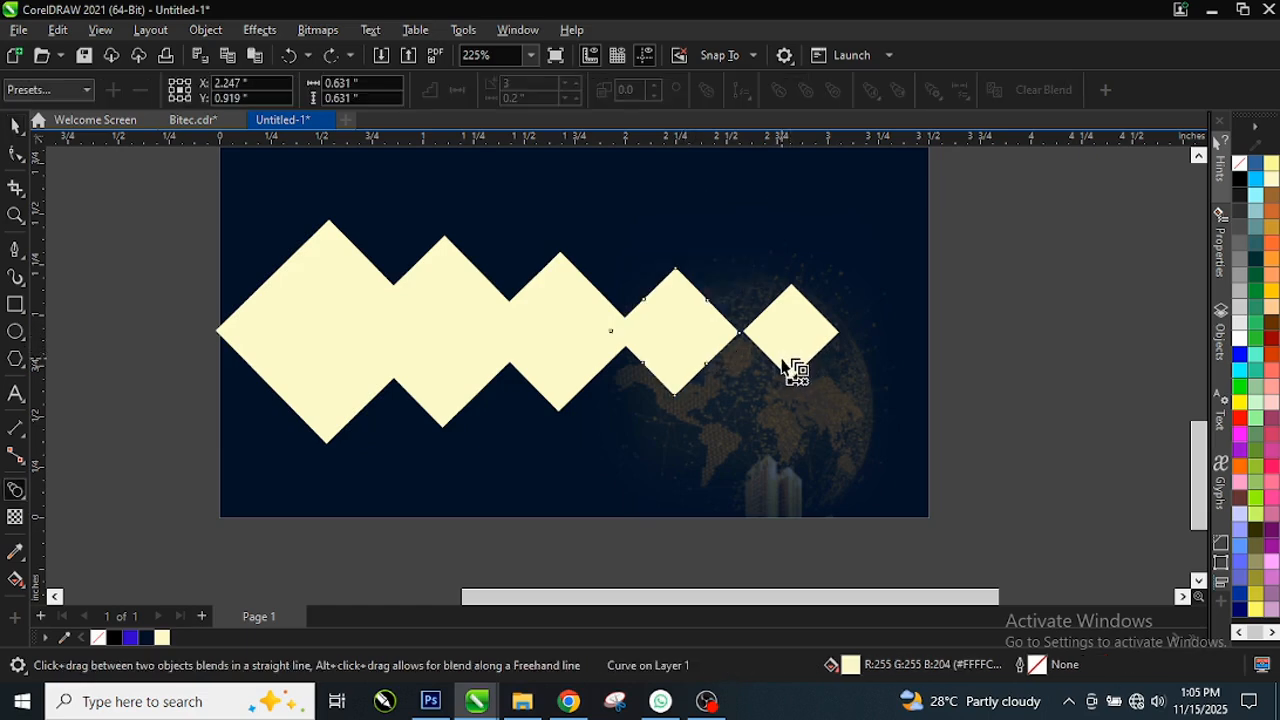
{"action": "key", "text": "space"}
{"action": "key", "text": "Escape"}
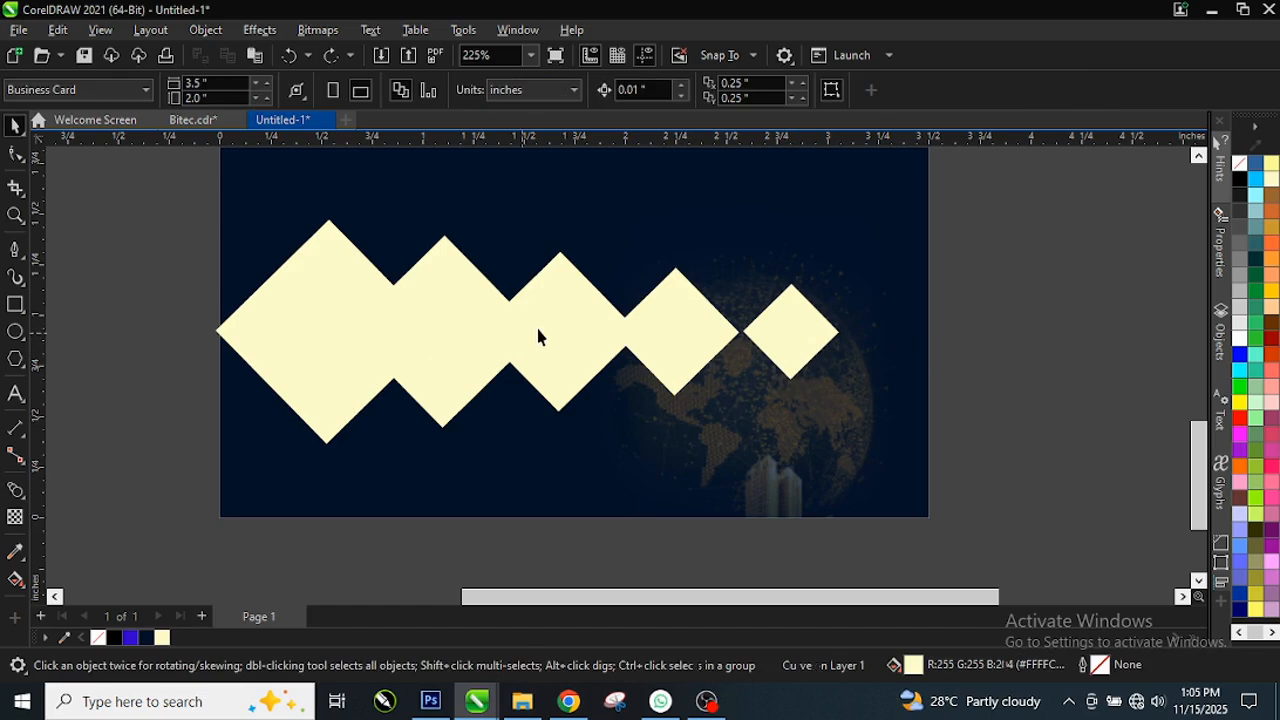
Step: Move the four smaller diamonds together slightly to the right
{"action": "scroll", "coordinate": [538, 337], "scroll_direction": "down", "scroll_amount": 2}
{"action": "scroll", "coordinate": [358, 263], "scroll_direction": "down", "scroll_amount": 1}
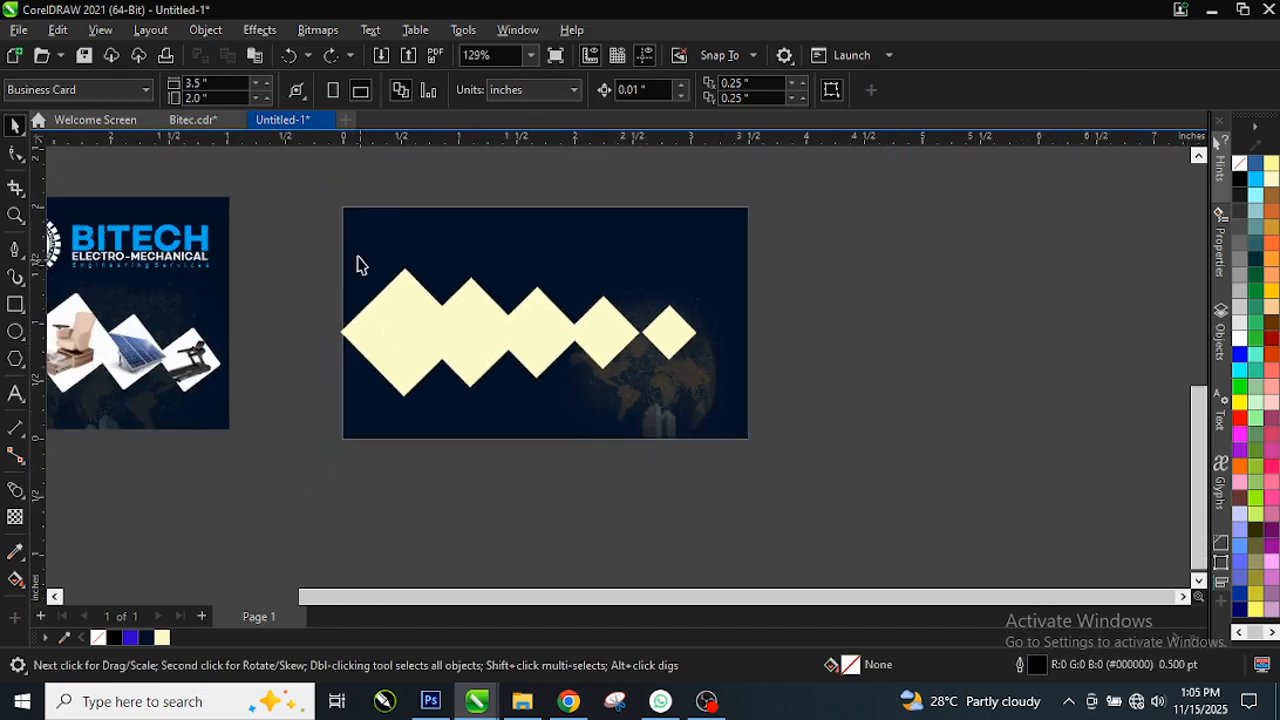
{"action": "left_click_drag", "start_coordinate": [398, 187], "coordinate": [722, 432]}
{"action": "scroll", "coordinate": [546, 326], "scroll_direction": "up", "scroll_amount": 1}
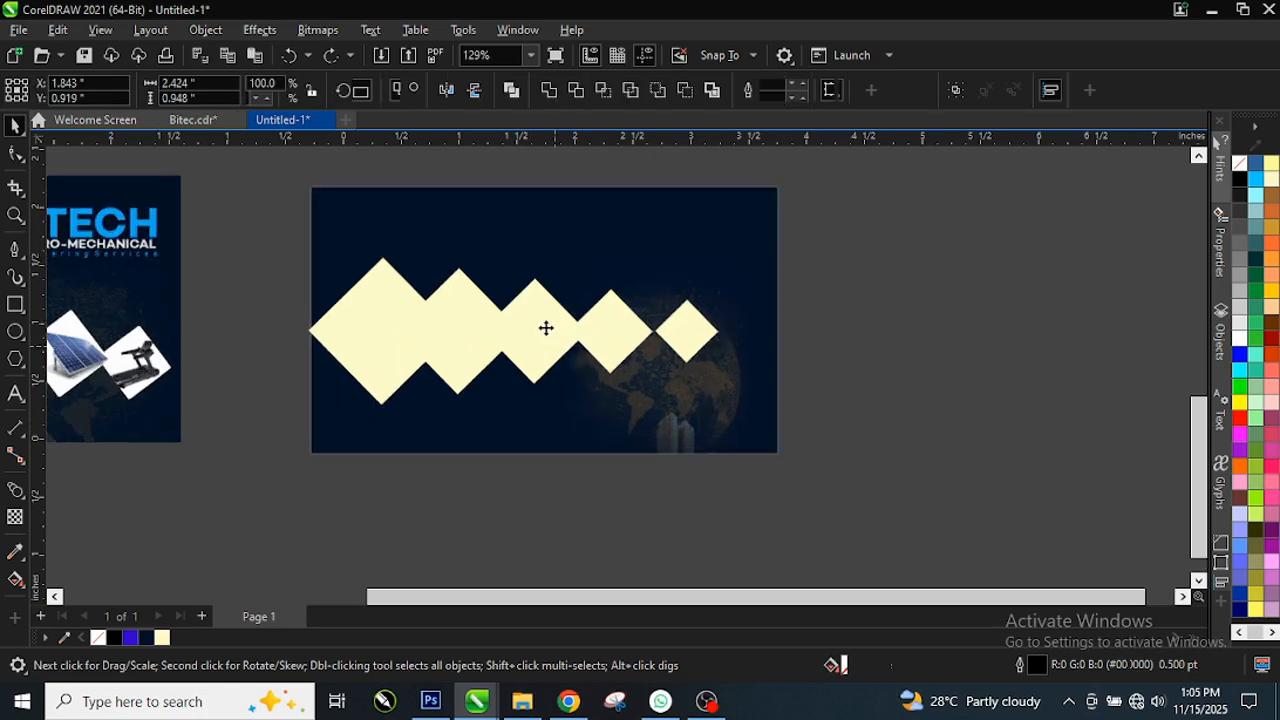
{"action": "left_click", "coordinate": [555, 334]}
{"action": "left_click_drag", "start_coordinate": [567, 341], "coordinate": [584, 329]}
{"action": "scroll", "coordinate": [658, 337], "scroll_direction": "up", "scroll_amount": 2}
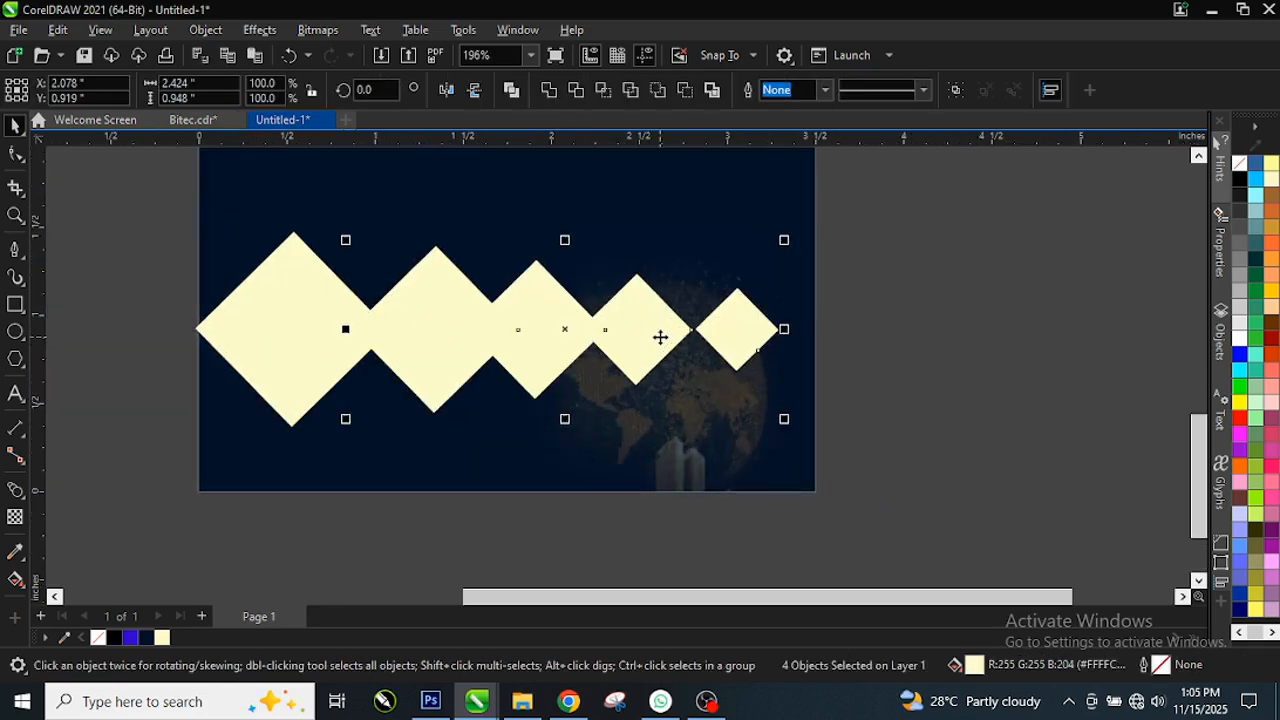
{"action": "left_click", "coordinate": [391, 380]}
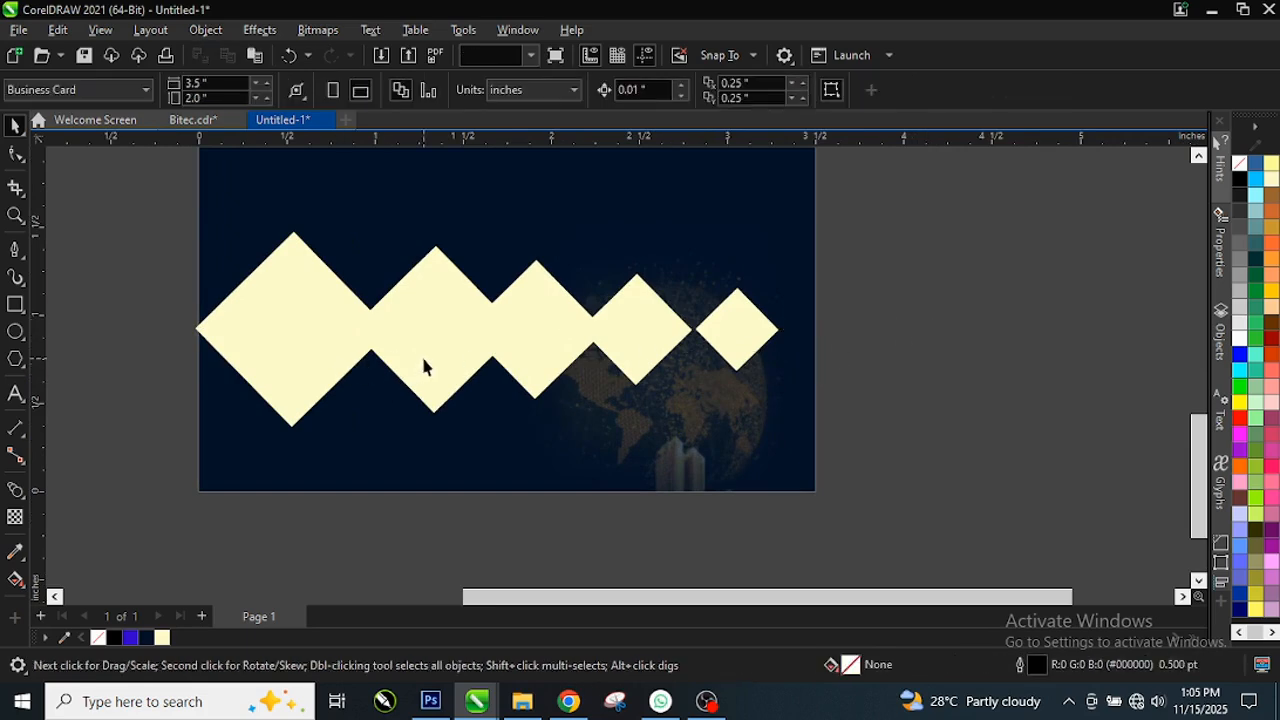
Step: Nudge the second, third and fourth diamonds left so each meets its neighbour
{"action": "left_click", "coordinate": [429, 366]}
{"action": "key", "text": "Left"}
{"action": "key", "text": "Left"}
{"action": "key", "text": "Left"}
{"action": "key", "text": "Left"}
{"action": "key", "text": "Left"}
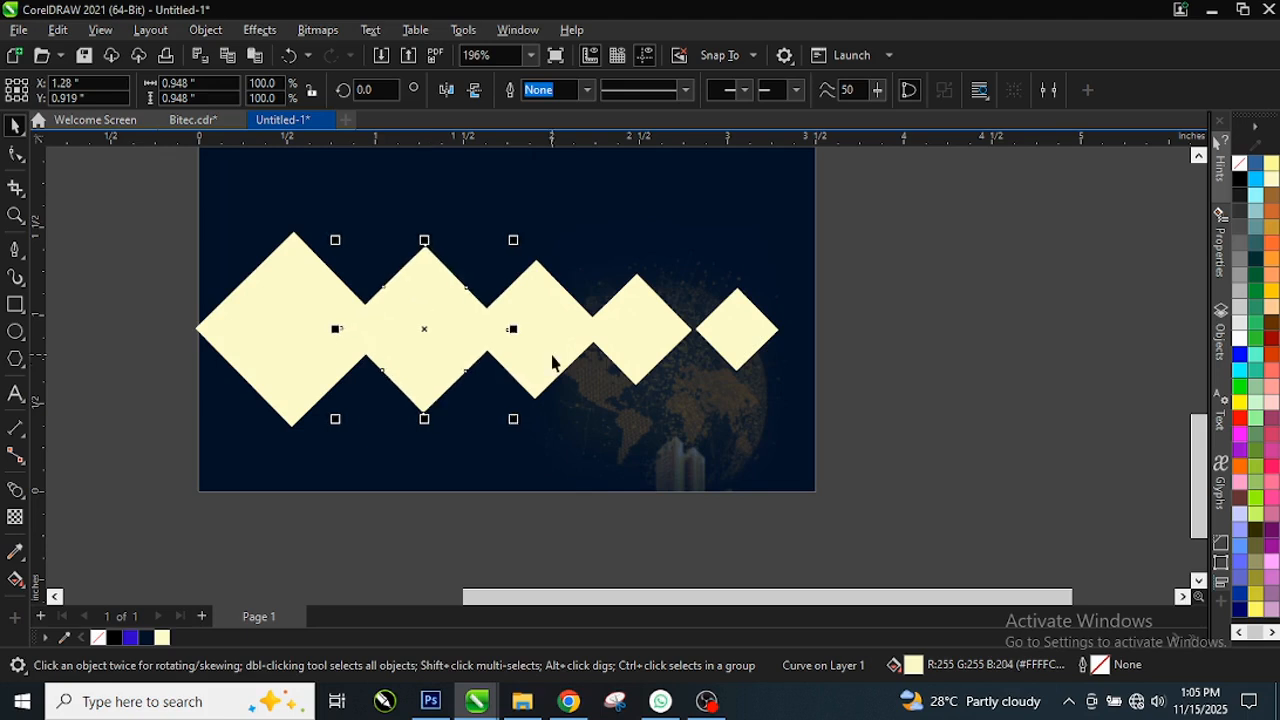
{"action": "left_click", "coordinate": [553, 363]}
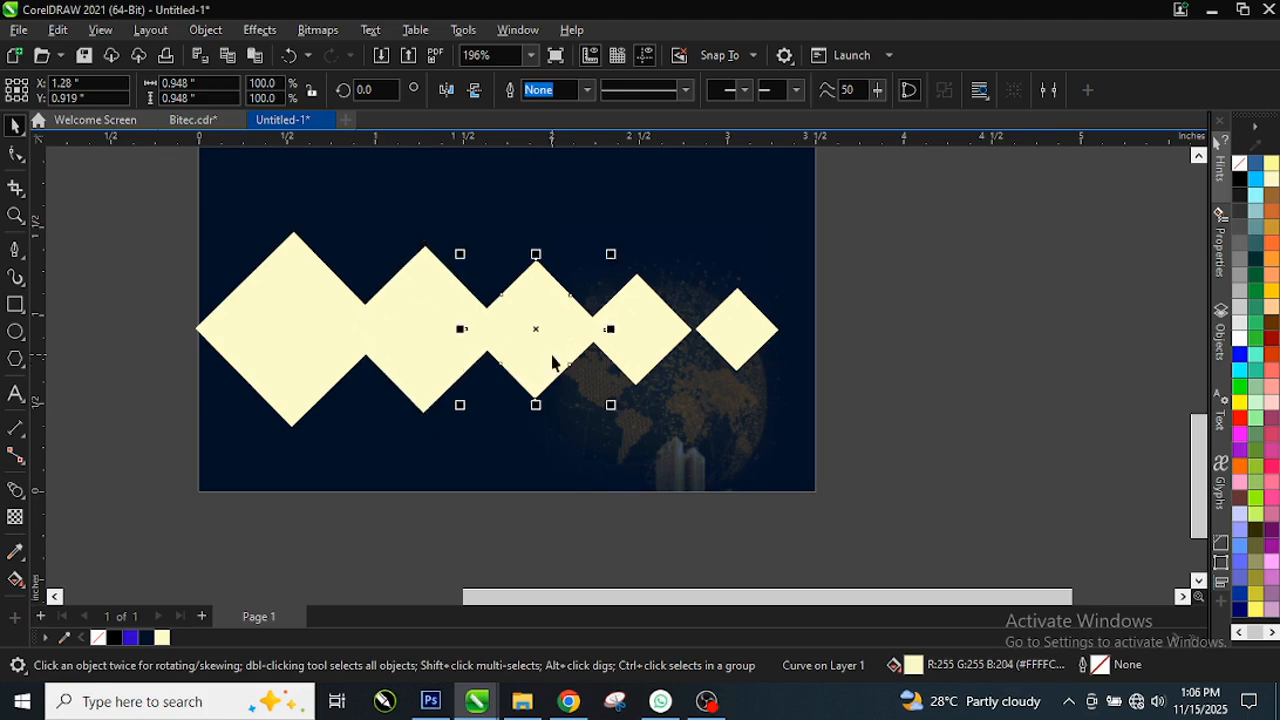
{"action": "key", "text": "Left"}
{"action": "key", "text": "Left"}
{"action": "key", "text": "Left"}
{"action": "key", "text": "Left"}
{"action": "key", "text": "Left"}
{"action": "key", "text": "Left"}
{"action": "key", "text": "Left"}
{"action": "key", "text": "Left"}
{"action": "key", "text": "Left"}
{"action": "key", "text": "Left"}
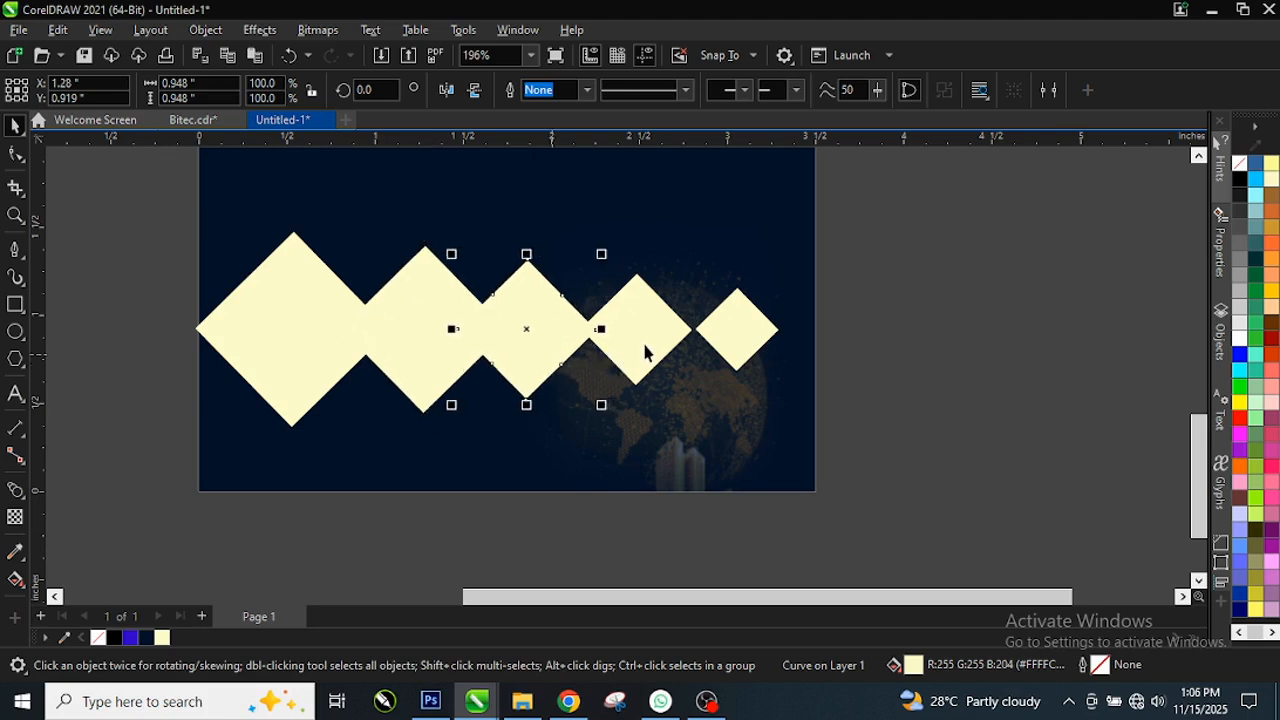
{"action": "left_click", "coordinate": [611, 362]}
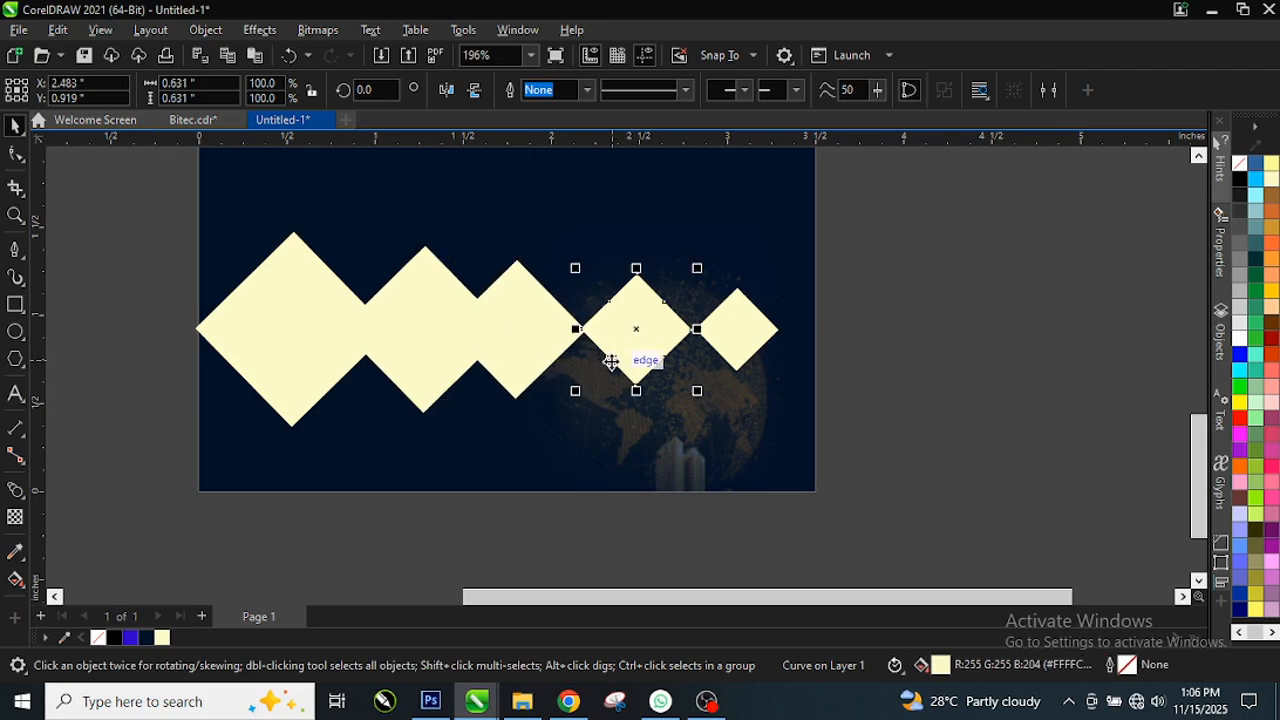
{"action": "key", "text": "Left"}
{"action": "key", "text": "Left"}
{"action": "key", "text": "Left"}
{"action": "left_click", "coordinate": [527, 339]}
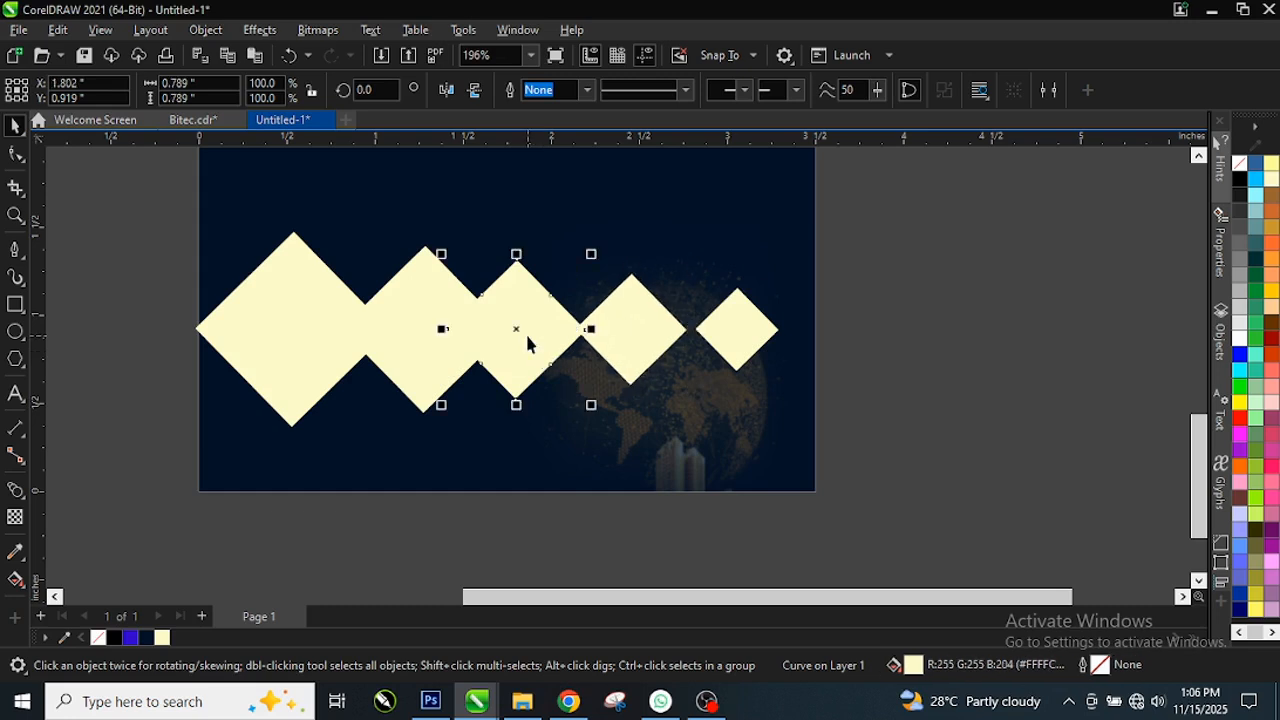
{"action": "key", "text": "Right"}
{"action": "key", "text": "Right"}
{"action": "key", "text": "Right"}
{"action": "key", "text": "Right"}
{"action": "key", "text": "Right"}
{"action": "key", "text": "Right"}
{"action": "key", "text": "Right"}
{"action": "key", "text": "Right"}
{"action": "key", "text": "Right"}
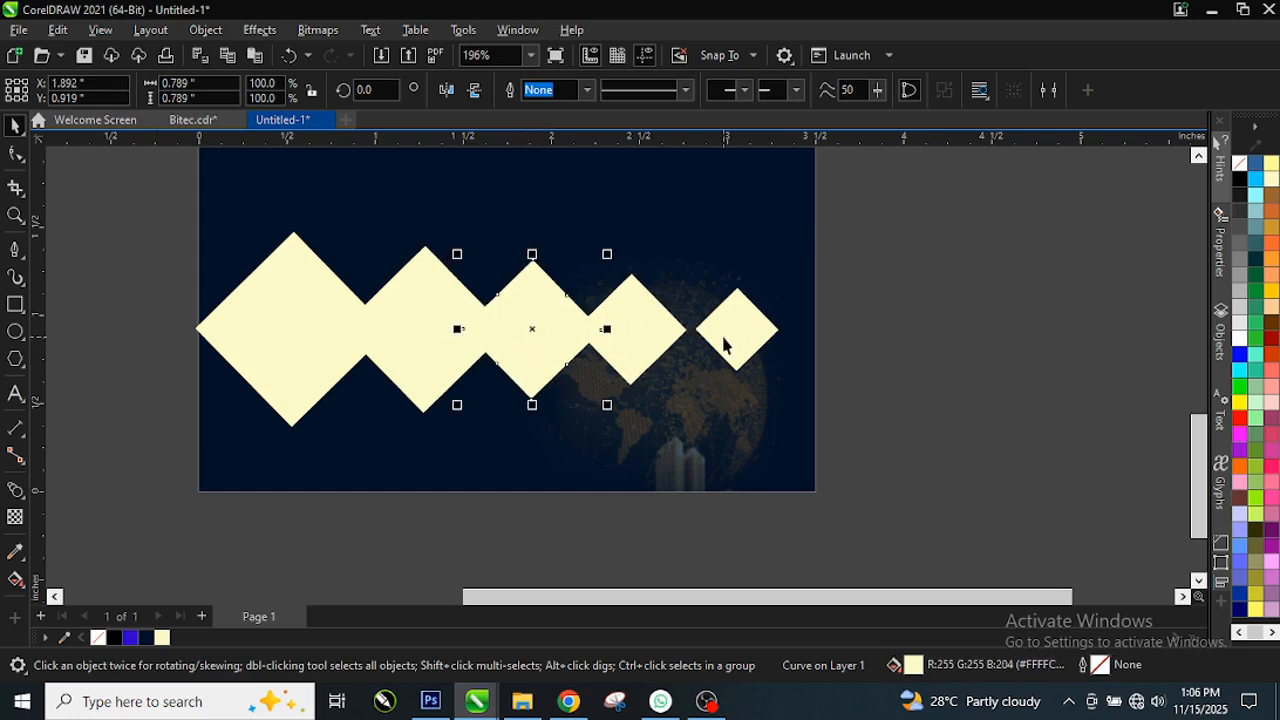
Step: Nudge the smallest fifth diamond three steps left, then select all five diamonds
{"action": "left_click", "coordinate": [724, 345]}
{"action": "key", "text": "Left"}
{"action": "key", "text": "Left"}
{"action": "key", "text": "Left"}
{"action": "key", "text": "Left"}
{"action": "key", "text": "Left"}
{"action": "key", "text": "Left"}
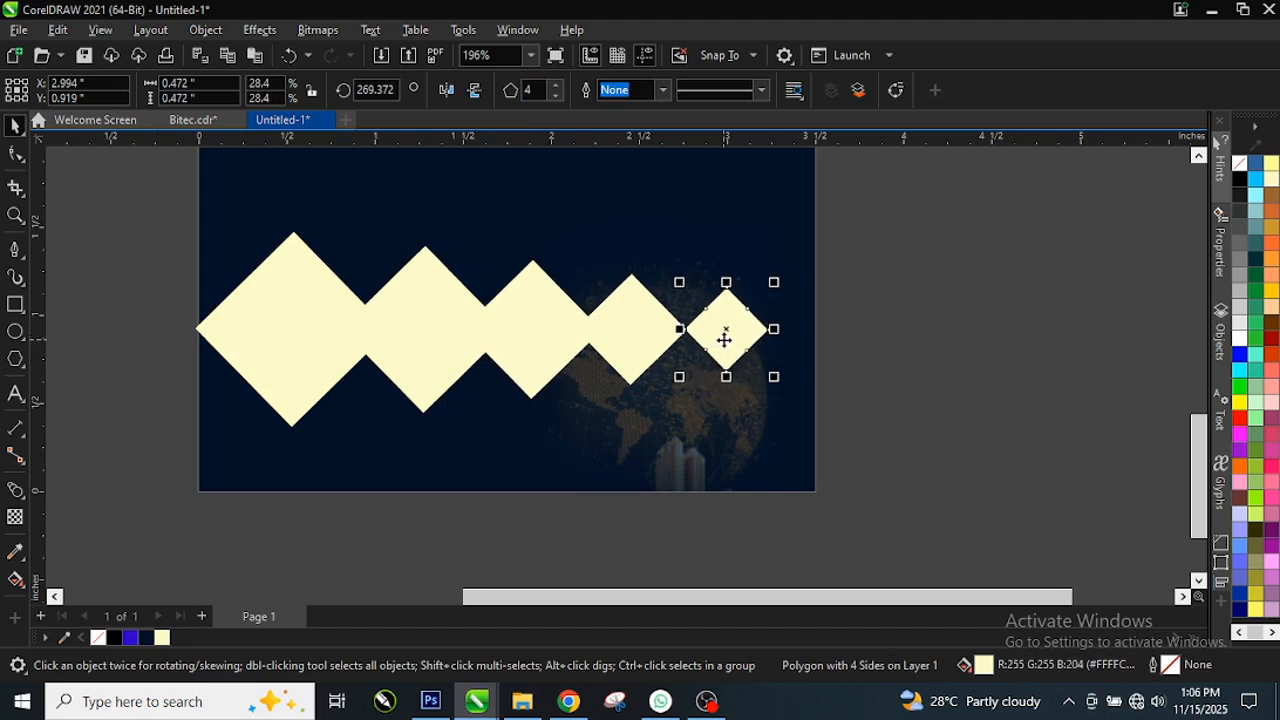
{"action": "key", "text": "Left"}
{"action": "key", "text": "Left"}
{"action": "key", "text": "Left"}
{"action": "key", "text": "Left"}
{"action": "key", "text": "Left"}
{"action": "key", "text": "Left"}
{"action": "key", "text": "Left"}
{"action": "key", "text": "Left"}
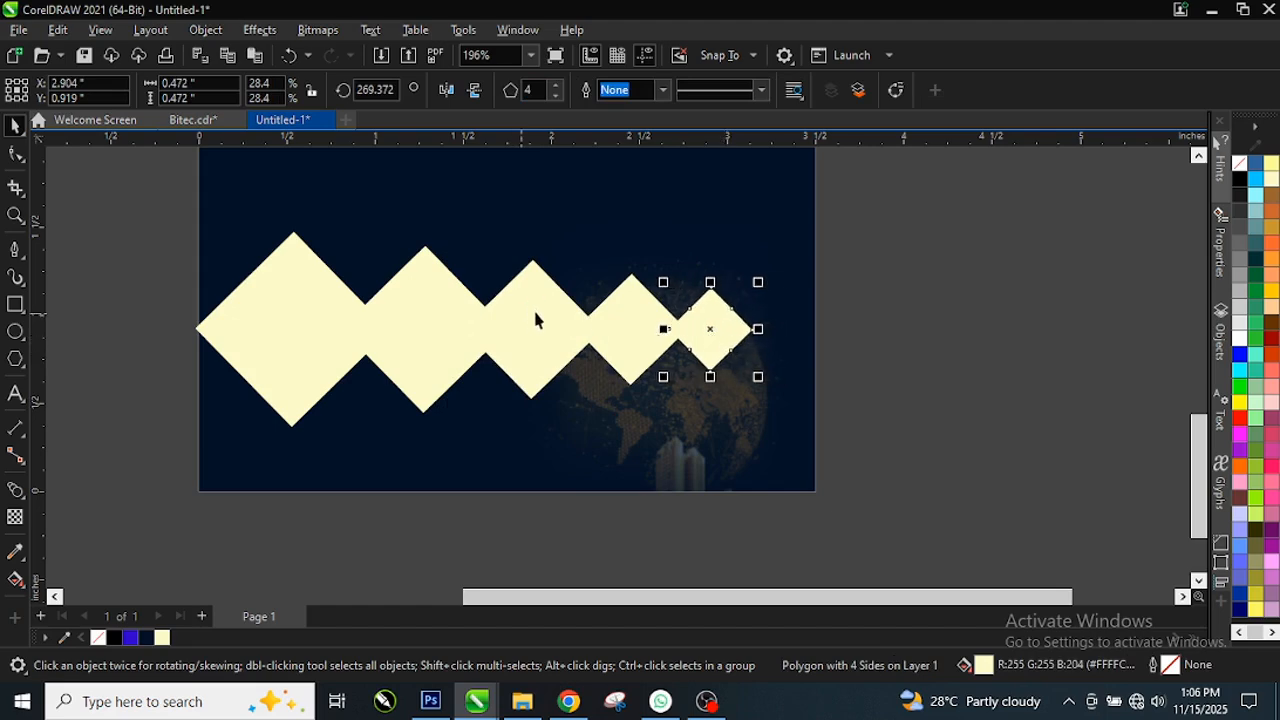
{"action": "key", "text": "Left"}
{"action": "left_click_drag", "start_coordinate": [60, 210], "coordinate": [823, 451]}
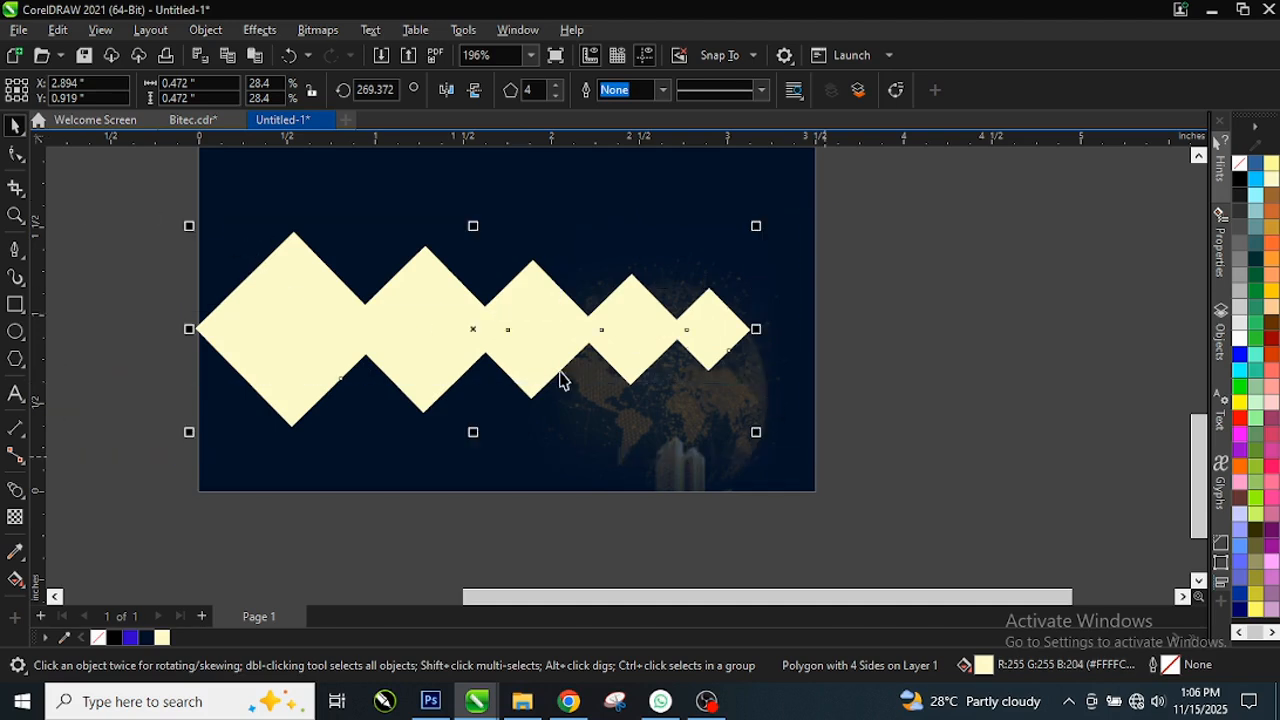
Step: Rotate the diamond row about six degrees so it slopes down to the right
{"action": "left_click", "coordinate": [470, 328]}
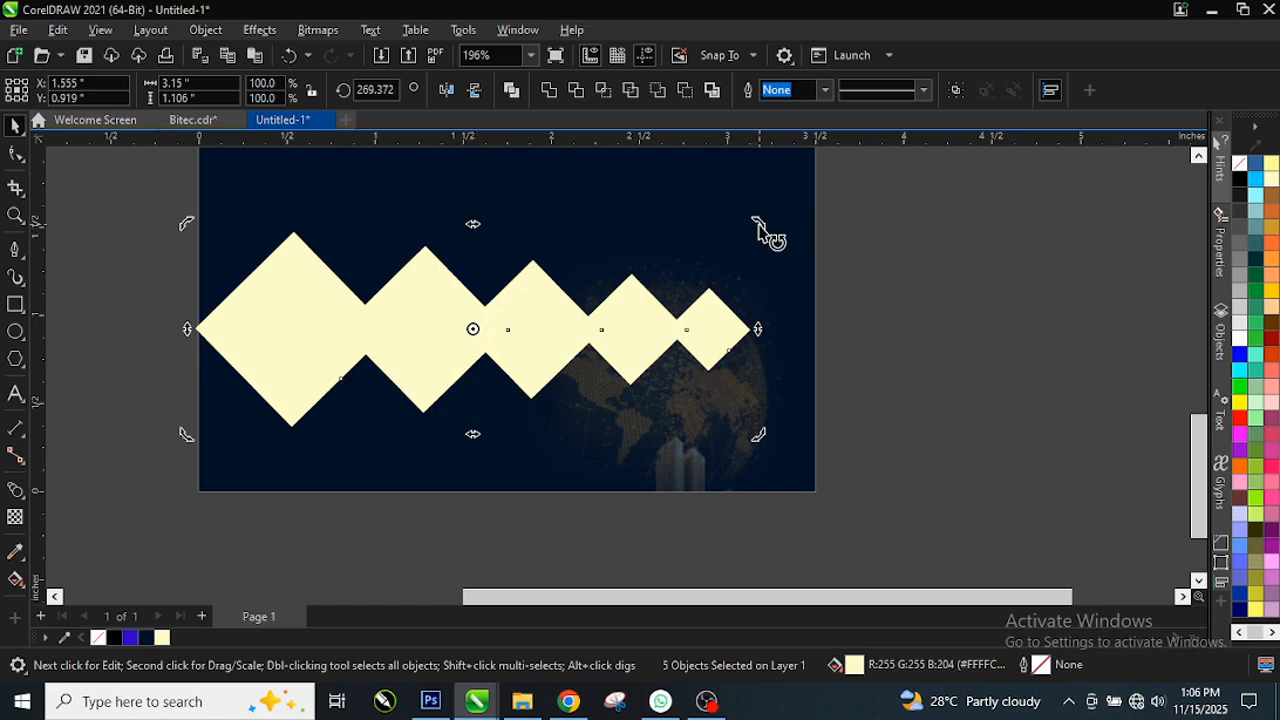
{"action": "left_click_drag", "start_coordinate": [762, 226], "coordinate": [765, 235]}
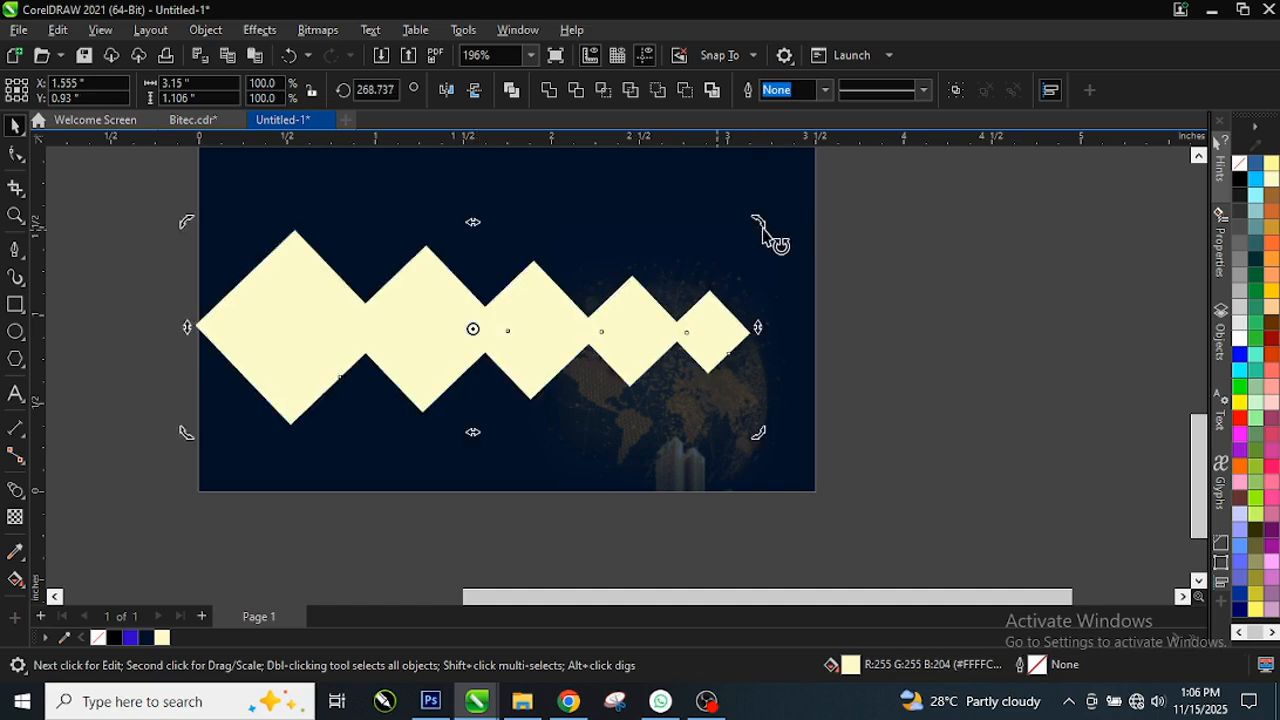
{"action": "left_click_drag", "start_coordinate": [753, 216], "coordinate": [772, 252]}
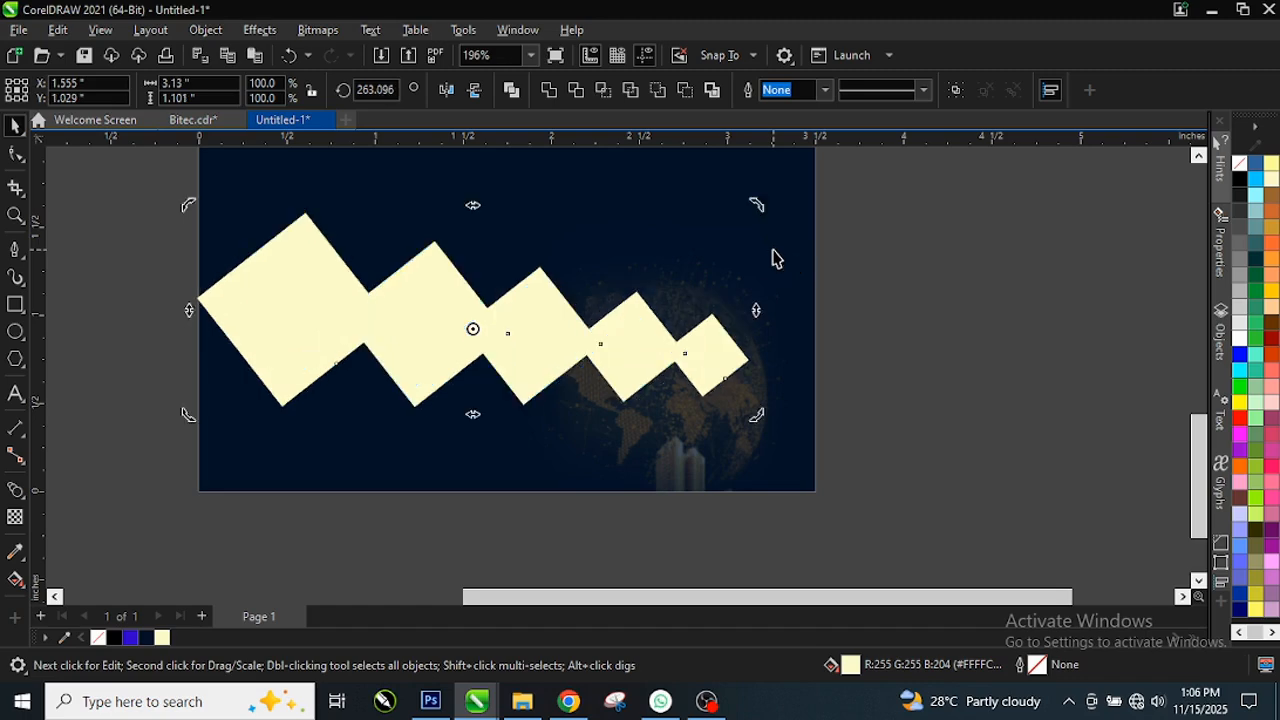
Step: Shift the slanted row right, nudge it left and down, then deselect
{"action": "left_click", "coordinate": [468, 360]}
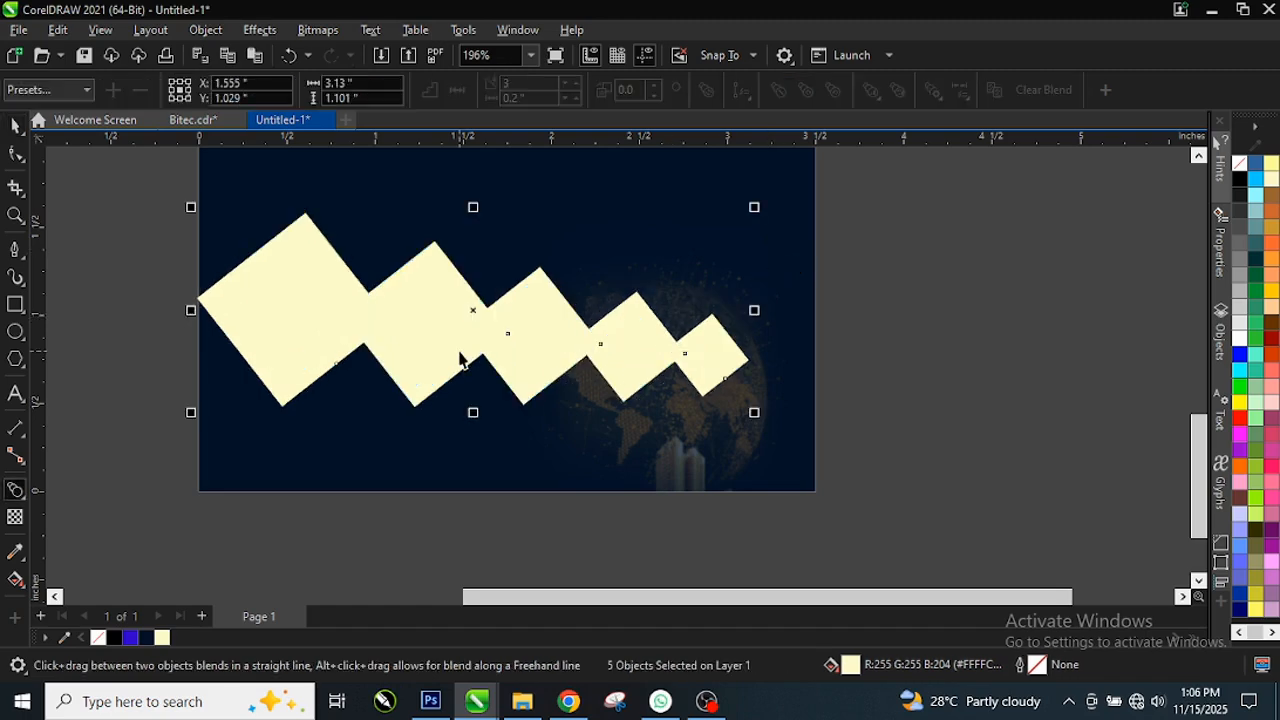
{"action": "left_click_drag", "start_coordinate": [475, 317], "coordinate": [612, 310]}
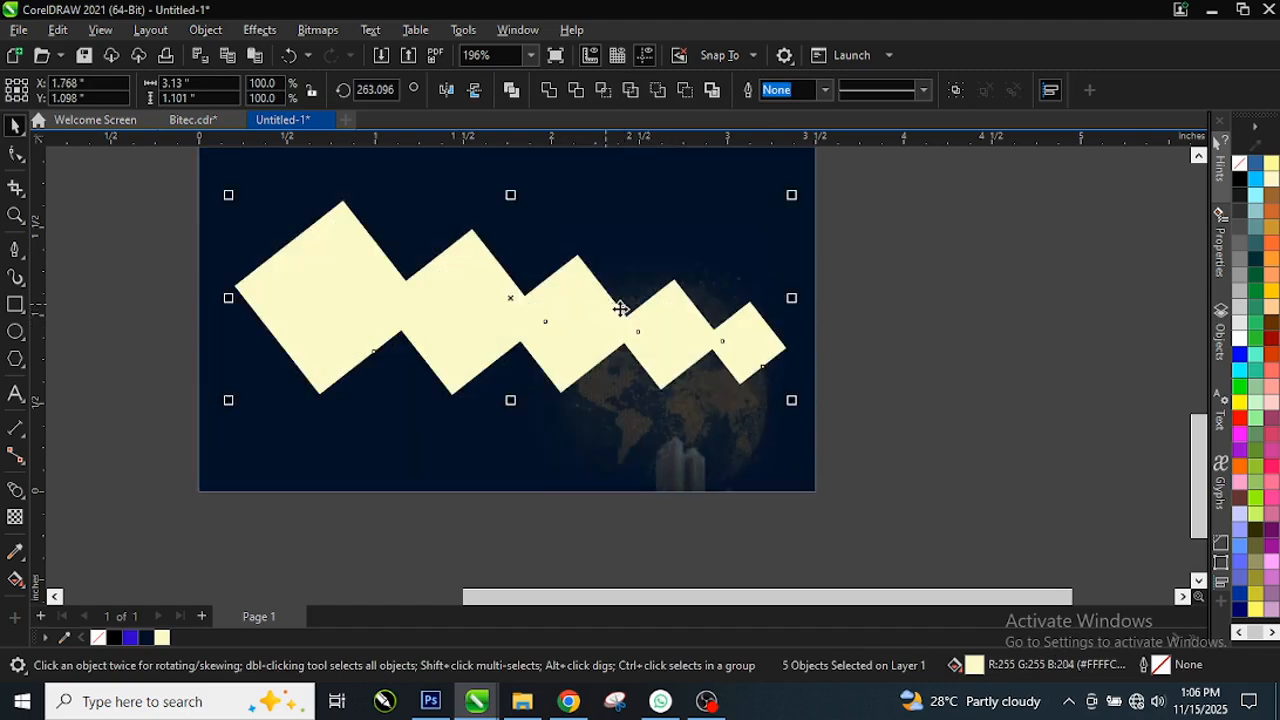
{"action": "key", "text": "Left"}
{"action": "key", "text": "Left"}
{"action": "key", "text": "Left"}
{"action": "key", "text": "Left"}
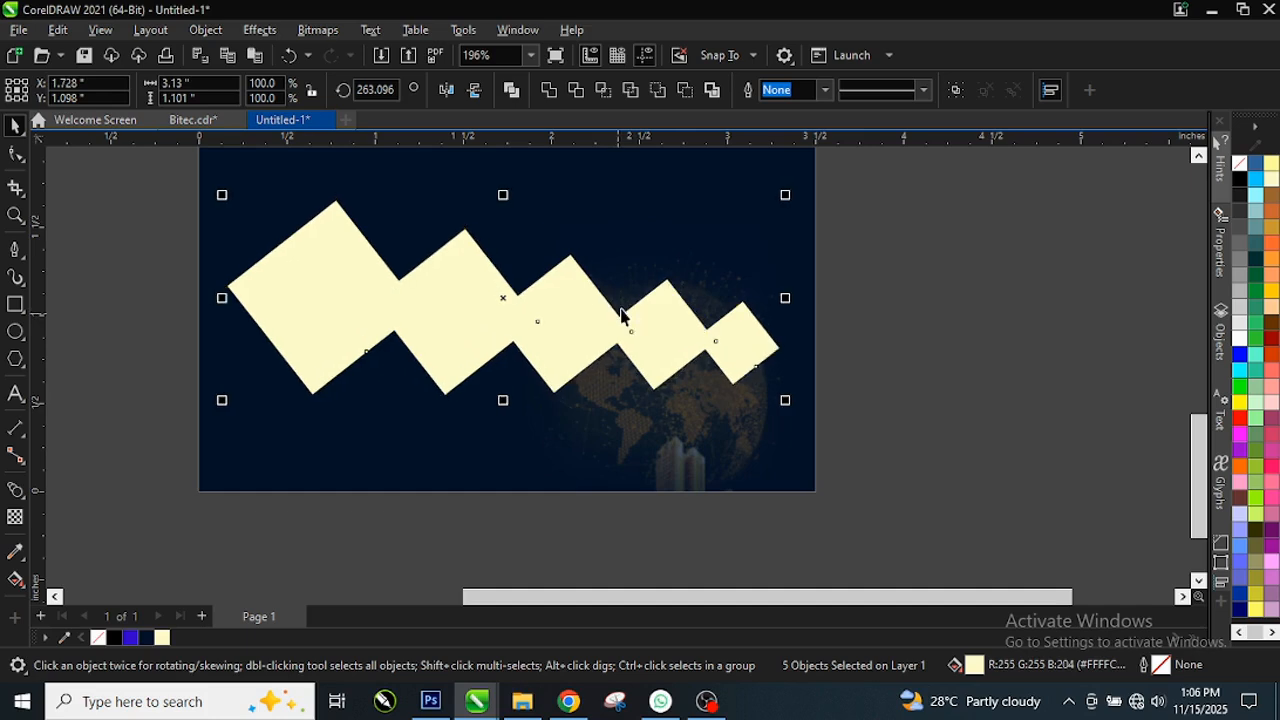
{"action": "key", "text": "Down"}
{"action": "key", "text": "Down"}
{"action": "key", "text": "Down"}
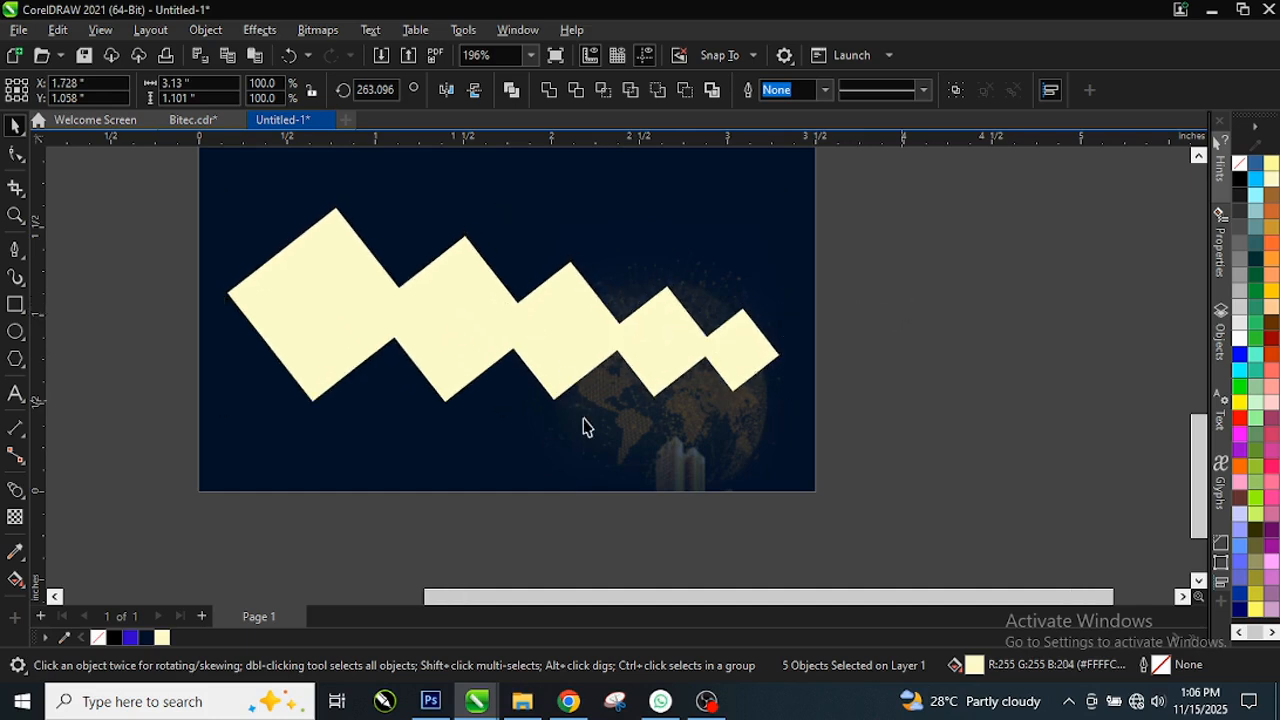
{"action": "scroll", "coordinate": [586, 429], "scroll_direction": "down", "scroll_amount": 2}
{"action": "key", "text": "Escape"}
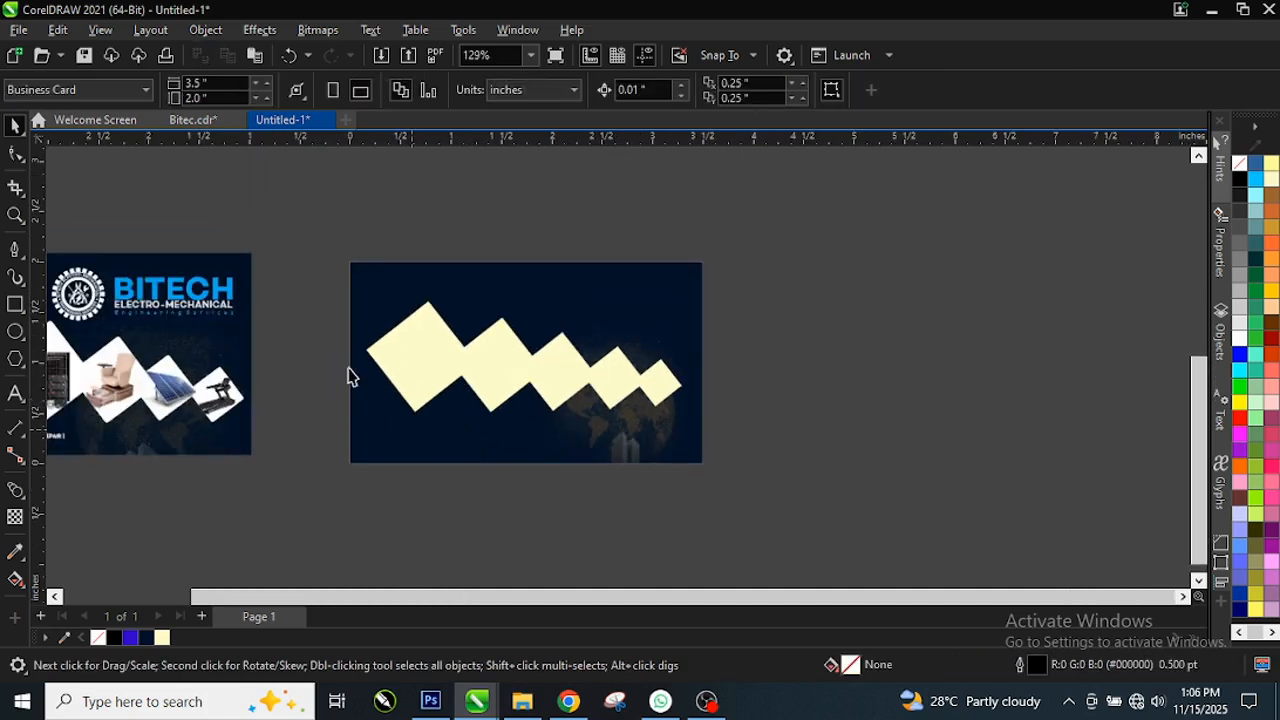
Step: Drag the six off-page product photos to sit just right of the navy card
{"action": "scroll", "coordinate": [400, 410], "scroll_direction": "down", "scroll_amount": 1}
{"action": "scroll", "coordinate": [474, 386], "scroll_direction": "up", "scroll_amount": 1}
{"action": "scroll", "coordinate": [507, 400], "scroll_direction": "down", "scroll_amount": 1}
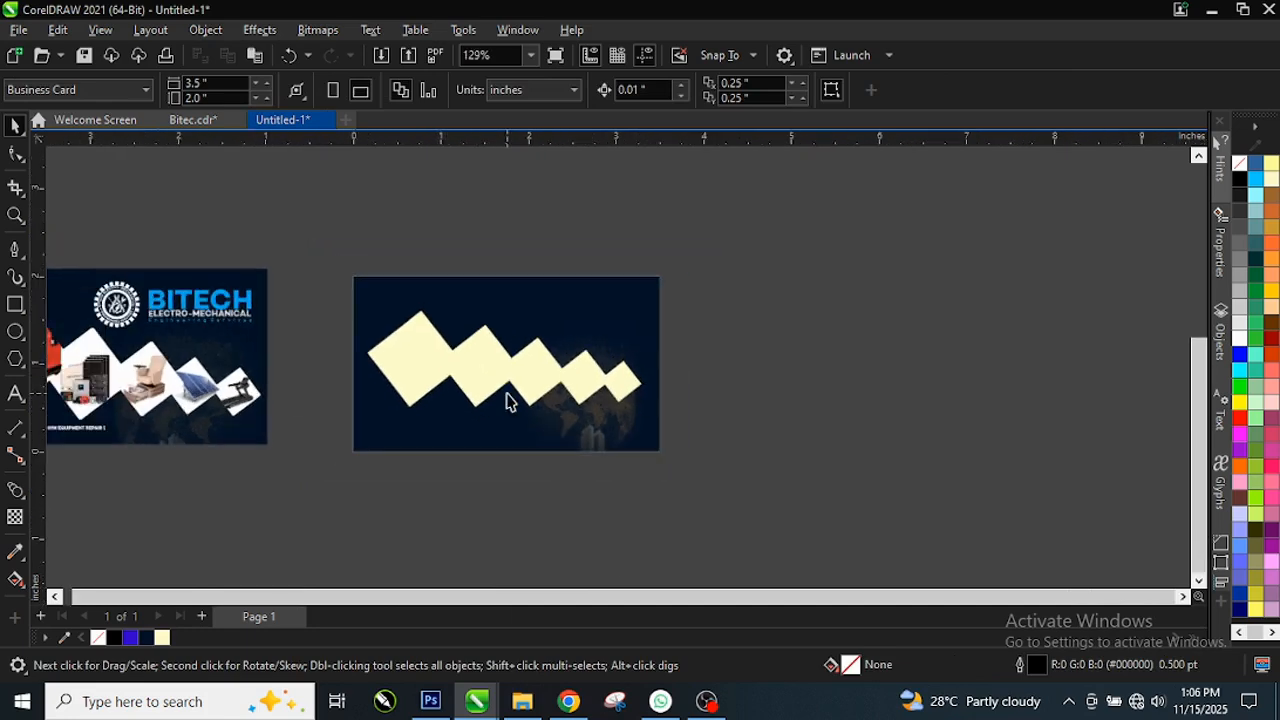
{"action": "scroll", "coordinate": [560, 300], "scroll_direction": "up", "scroll_amount": 1}
{"action": "scroll", "coordinate": [624, 410], "scroll_direction": "down", "scroll_amount": 2}
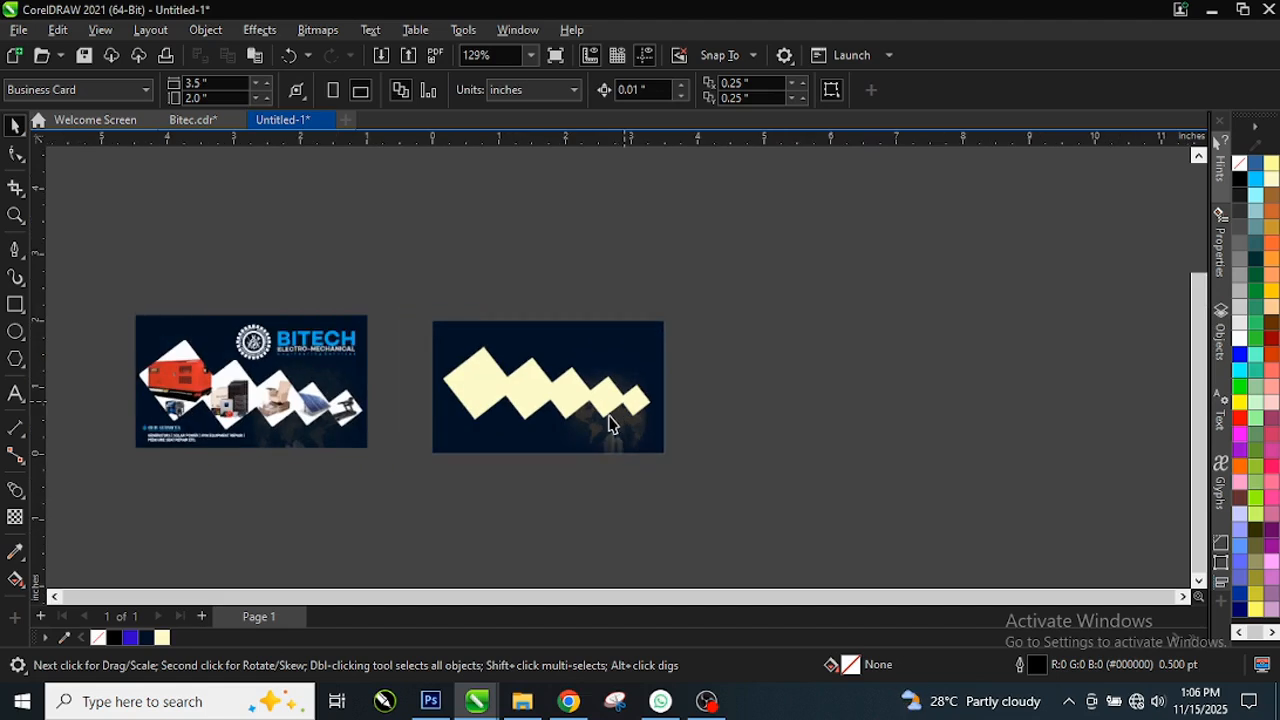
{"action": "scroll", "coordinate": [600, 420], "scroll_direction": "down", "scroll_amount": 1}
{"action": "scroll", "coordinate": [660, 356], "scroll_direction": "down", "scroll_amount": 1}
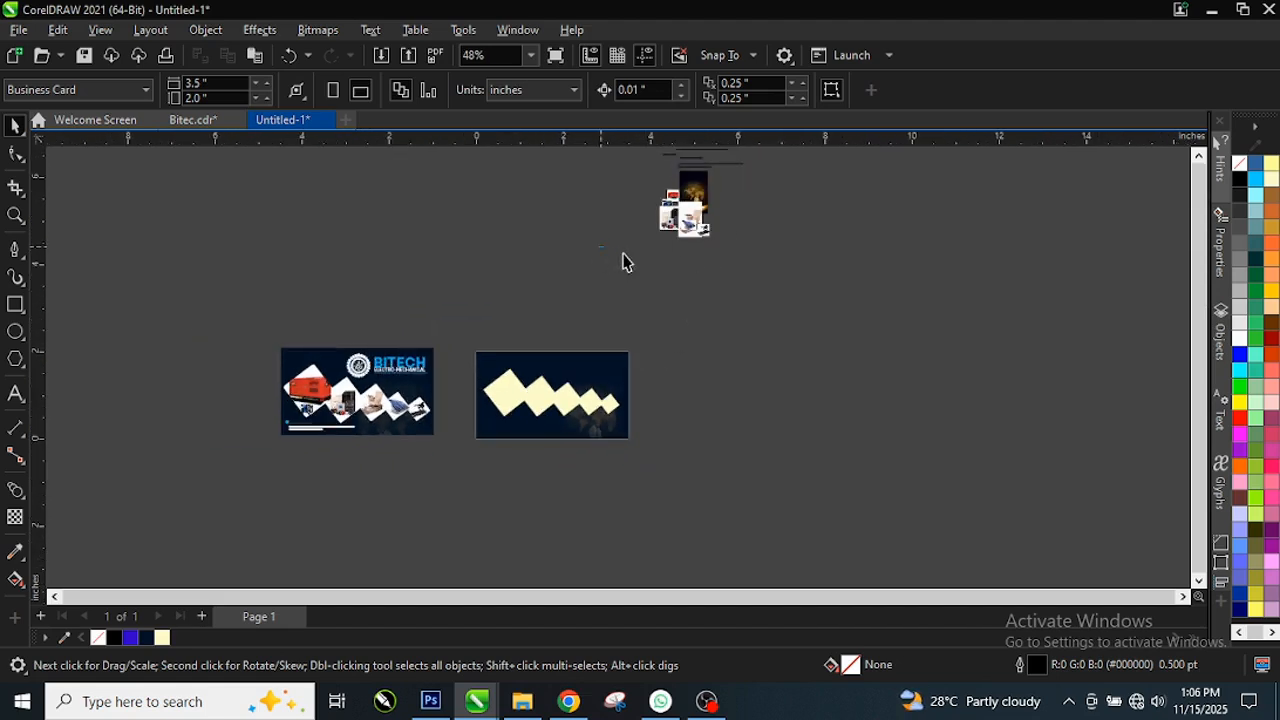
{"action": "left_click_drag", "start_coordinate": [622, 255], "coordinate": [789, 180]}
{"action": "left_click_drag", "start_coordinate": [700, 210], "coordinate": [670, 390]}
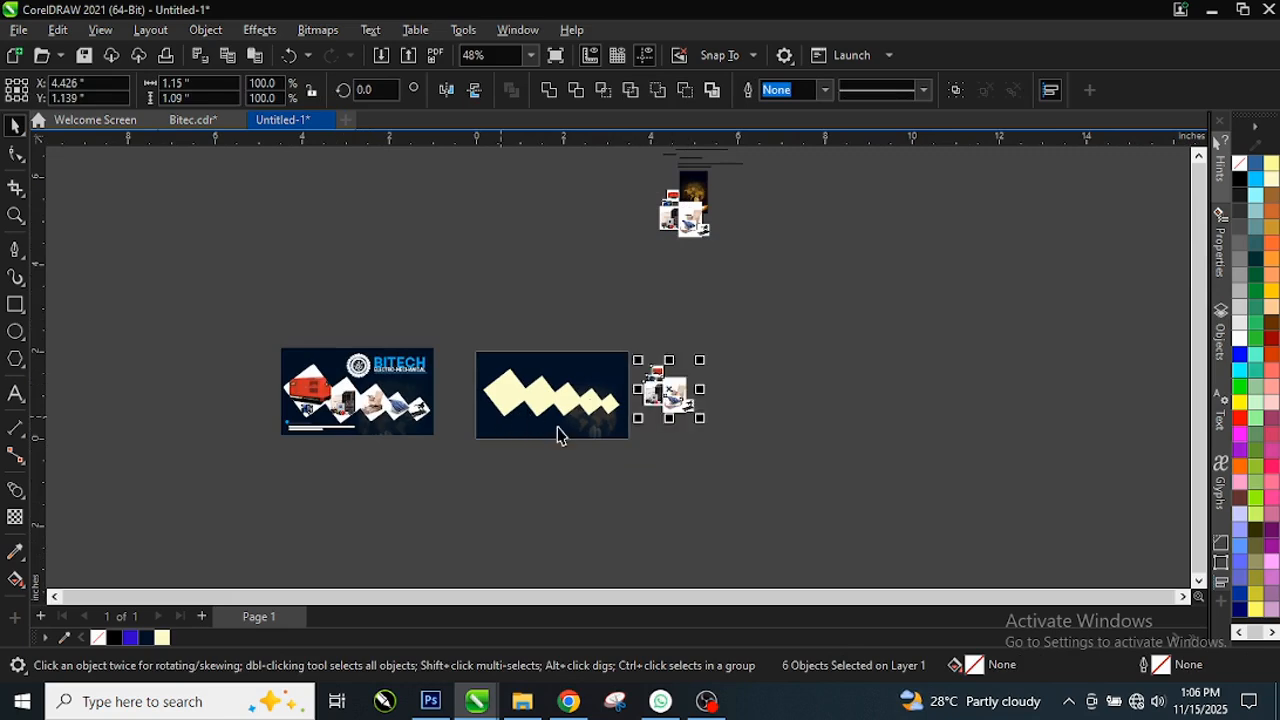
{"action": "scroll", "coordinate": [590, 434], "scroll_direction": "up", "scroll_amount": 1}
{"action": "scroll", "coordinate": [611, 420], "scroll_direction": "up", "scroll_amount": 1}
{"action": "scroll", "coordinate": [315, 341], "scroll_direction": "up", "scroll_amount": 1}
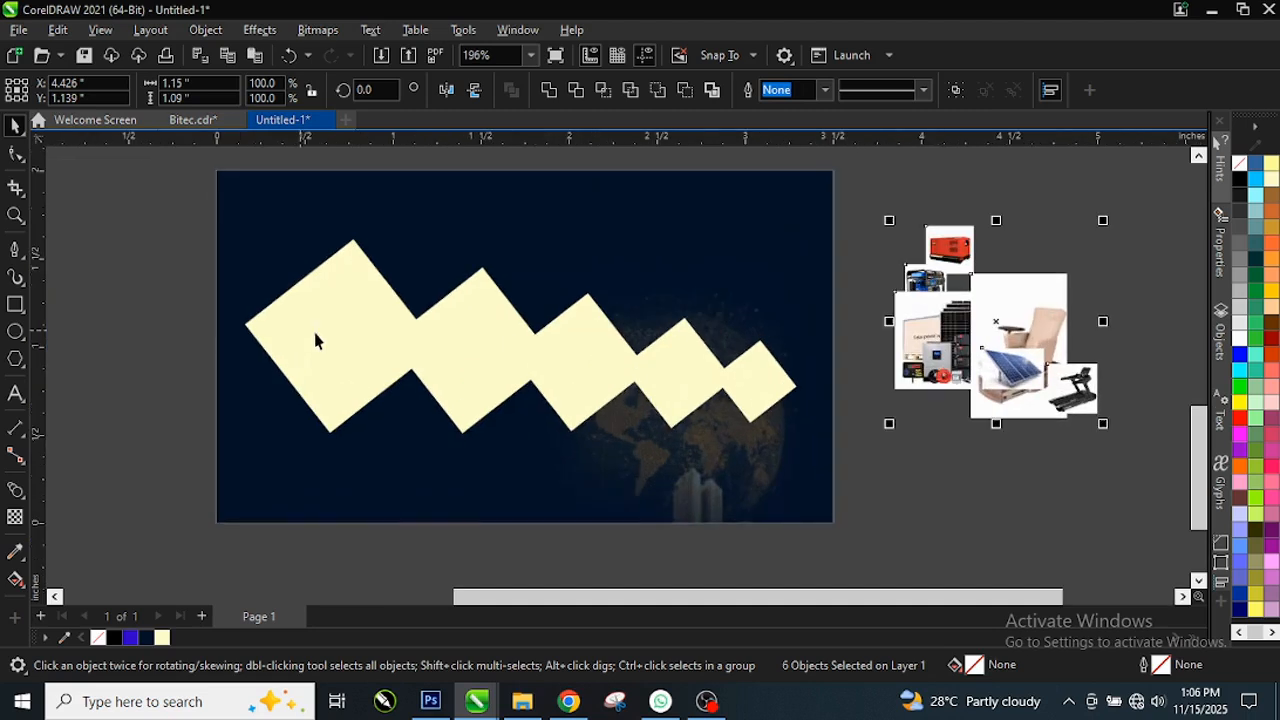
{"action": "left_click", "coordinate": [929, 423]}
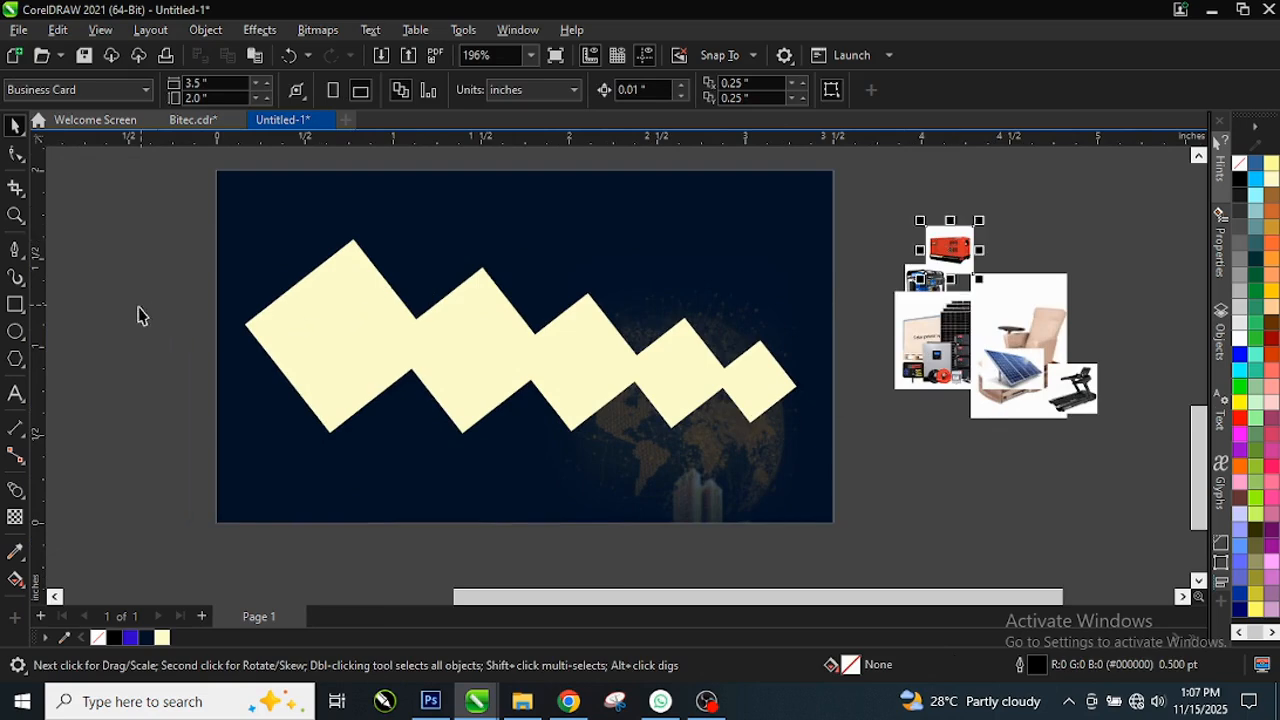
Step: PowerClip the red generator photo into the first diamond and enlarge it to fill
{"action": "right_click", "coordinate": [950, 248]}
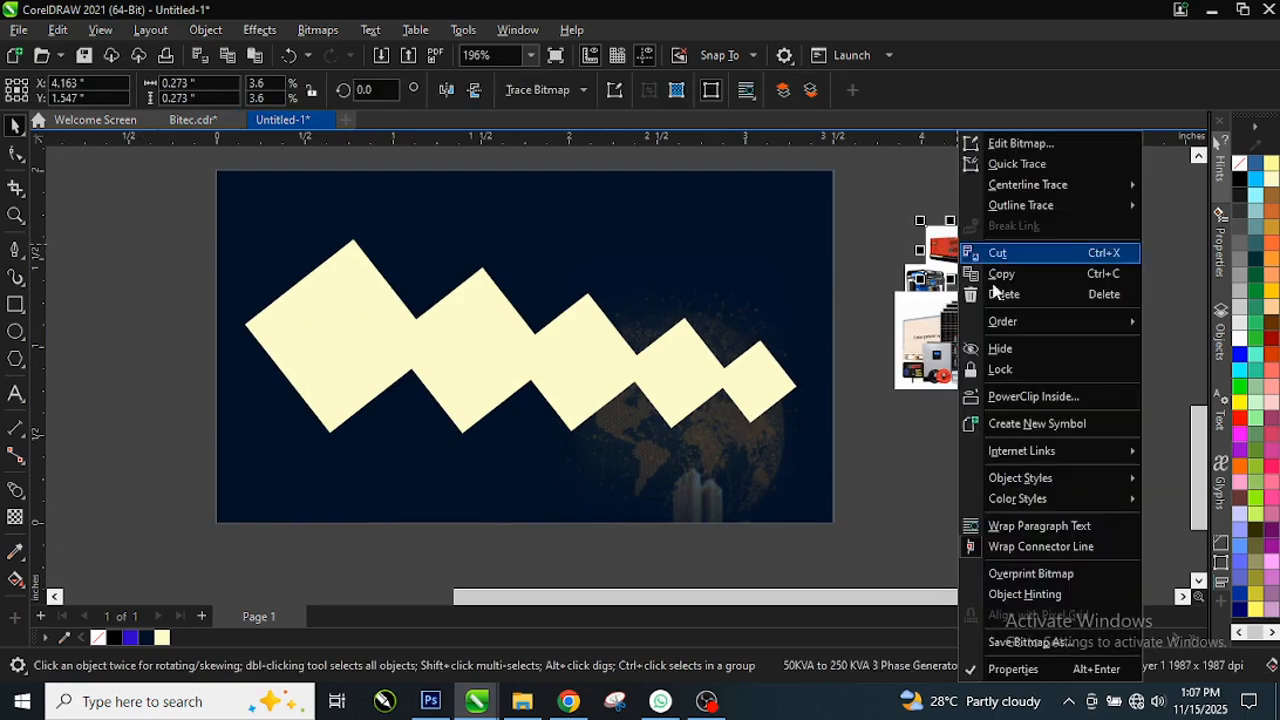
{"action": "left_click", "coordinate": [1034, 397]}
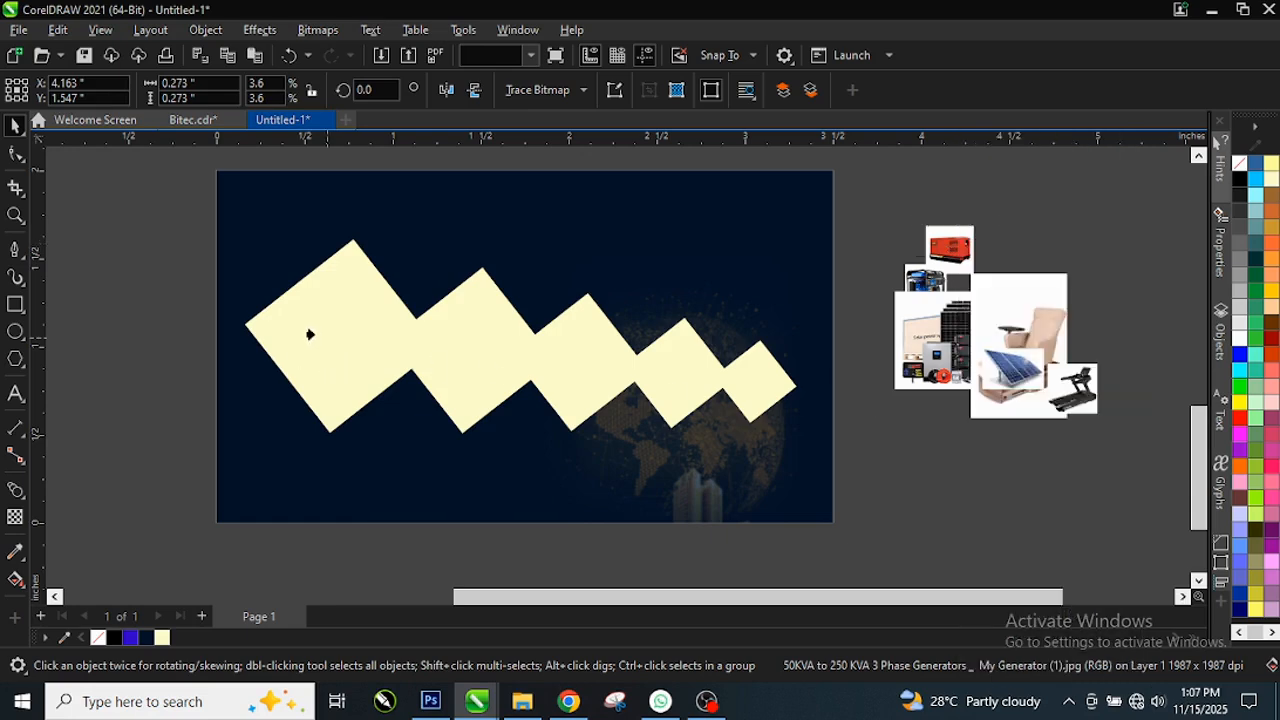
{"action": "left_click", "coordinate": [308, 334]}
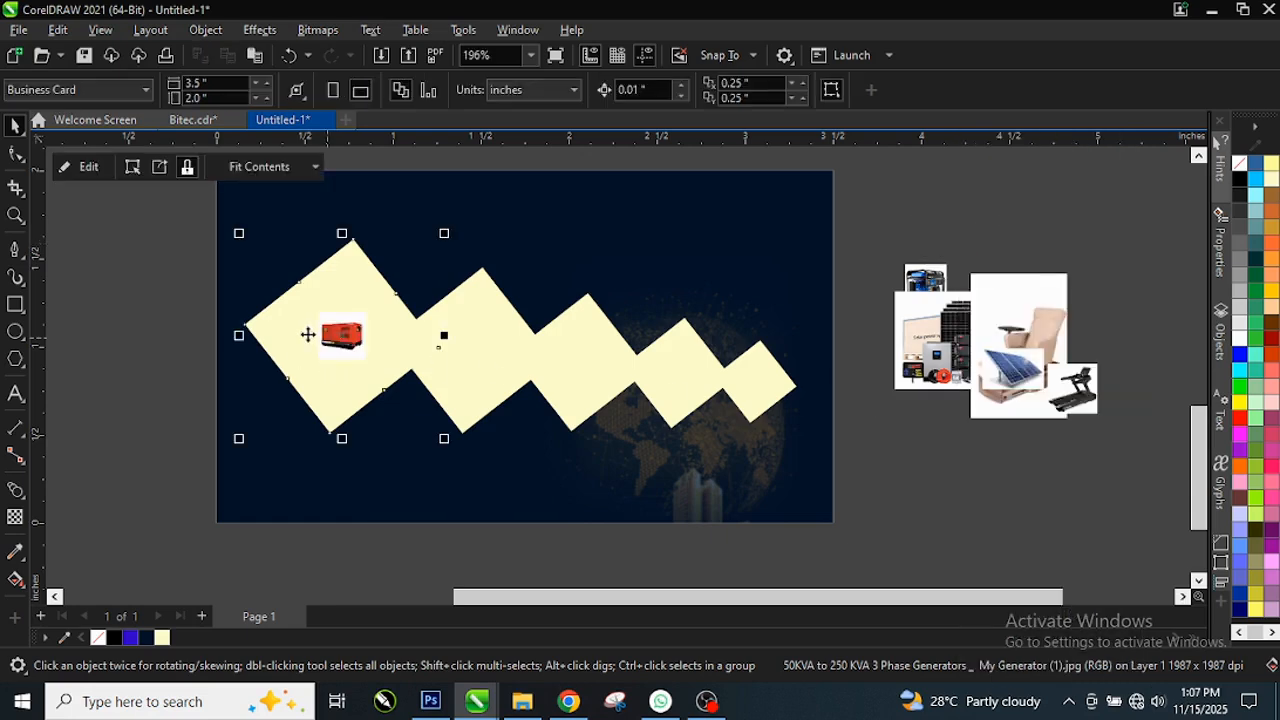
{"action": "left_click", "coordinate": [89, 168]}
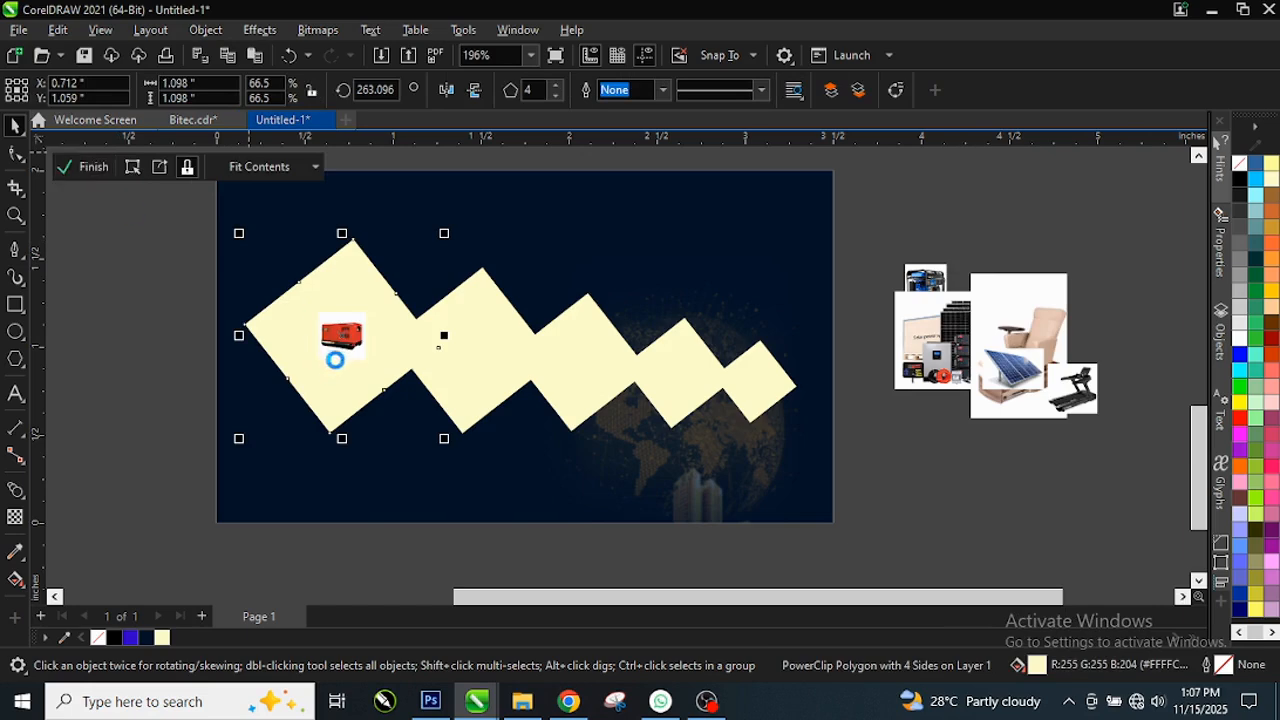
{"action": "left_click", "coordinate": [348, 340]}
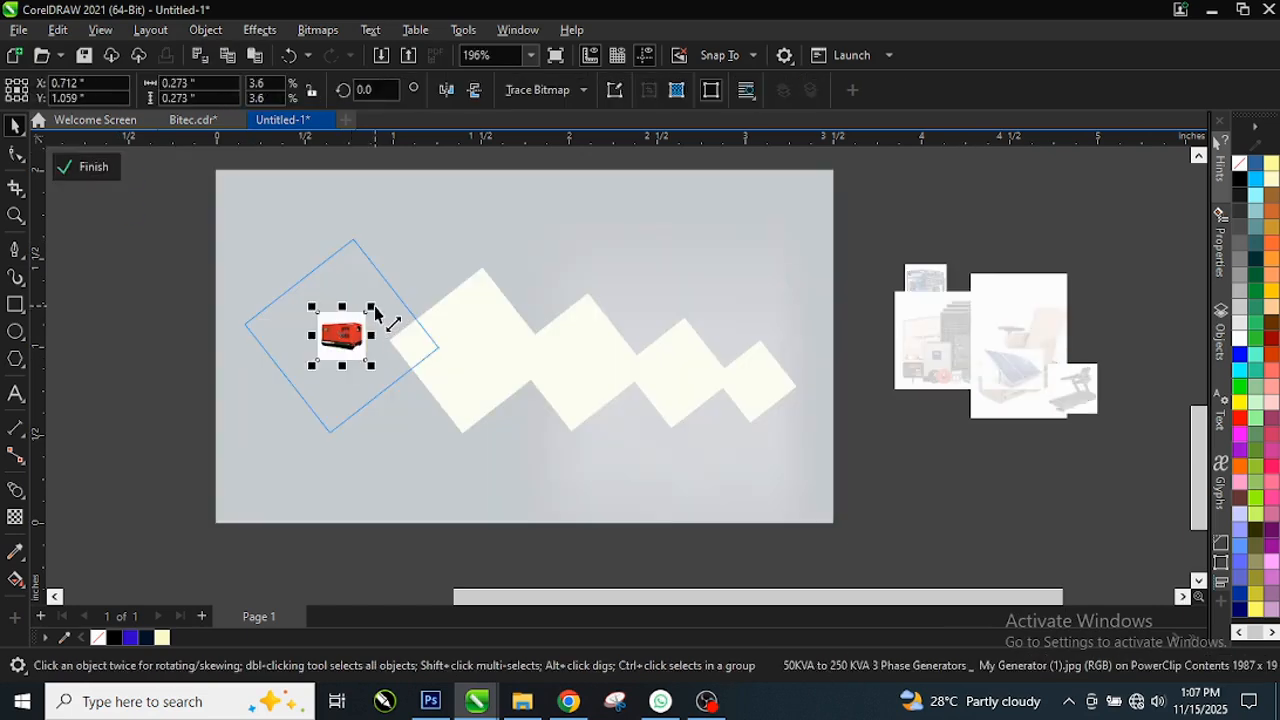
{"action": "left_click_drag", "start_coordinate": [375, 313], "coordinate": [452, 252]}
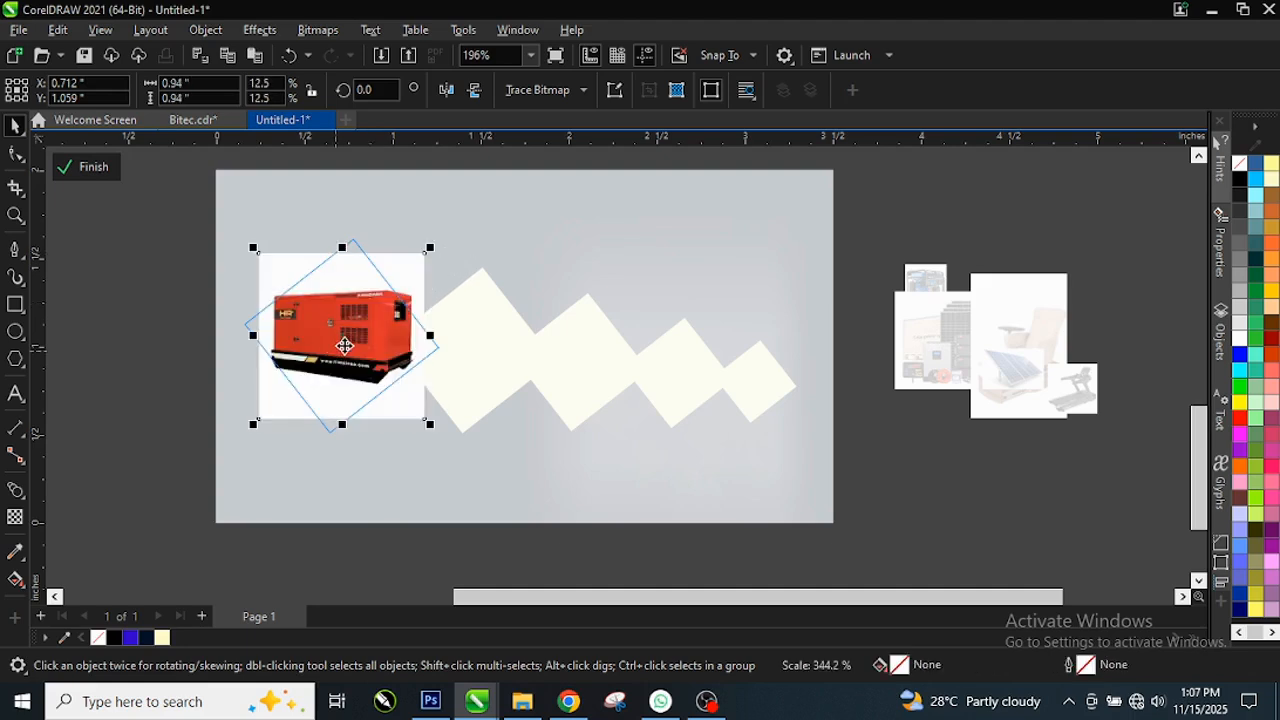
{"action": "left_click_drag", "start_coordinate": [344, 346], "coordinate": [352, 338]}
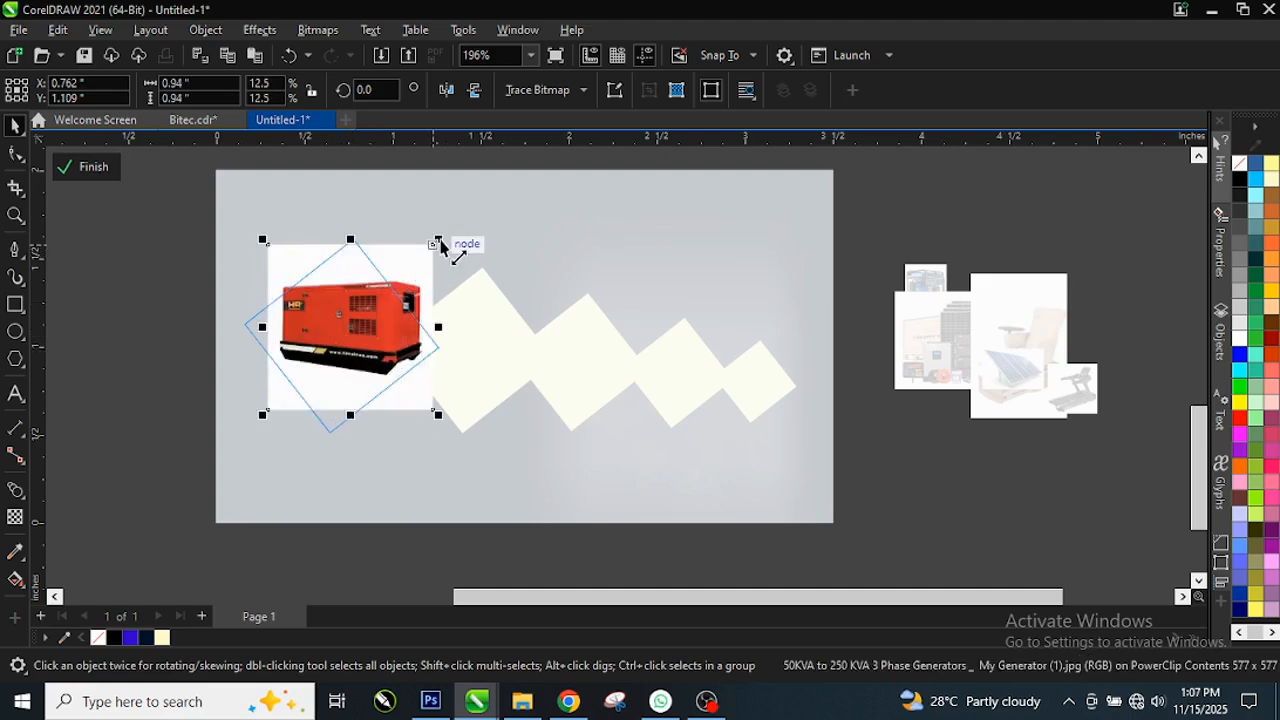
{"action": "left_click_drag", "start_coordinate": [440, 242], "coordinate": [432, 246]}
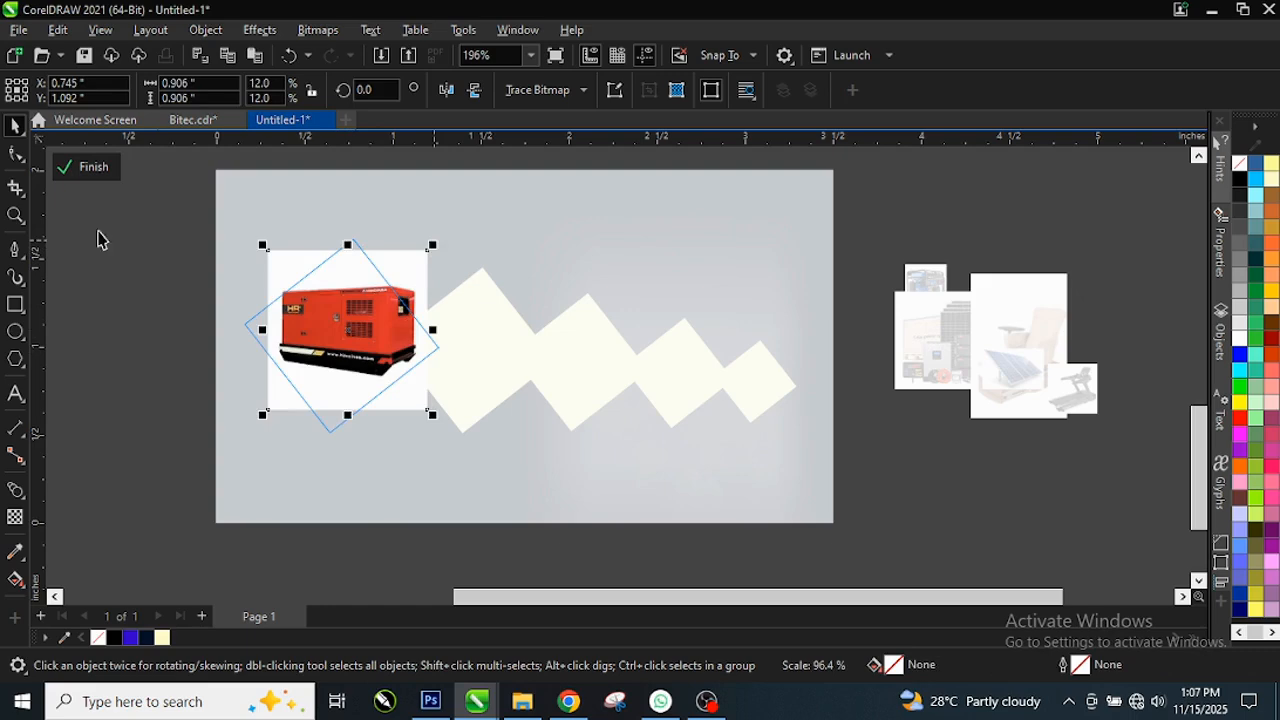
{"action": "left_click", "coordinate": [90, 168]}
{"action": "left_click", "coordinate": [138, 413]}
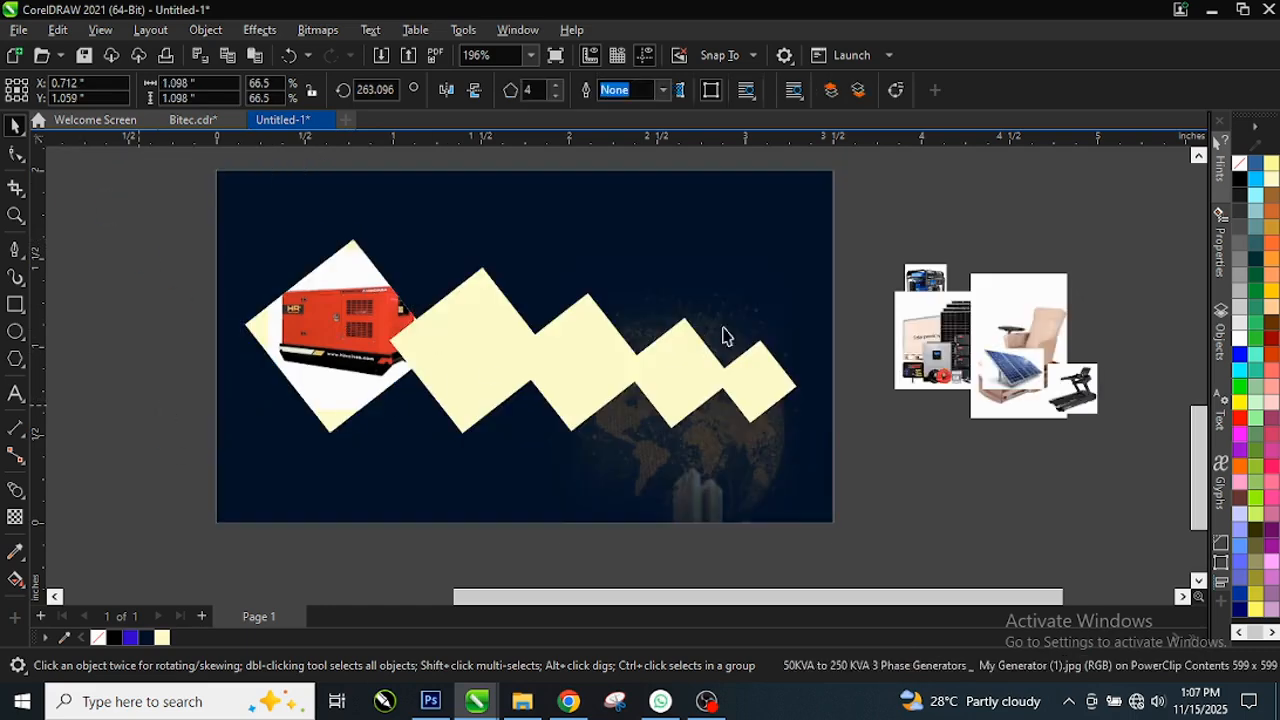
Step: Move the small portable generator photo onto the first diamond and PowerClip it inside
{"action": "left_click", "coordinate": [926, 281]}
{"action": "left_click_drag", "start_coordinate": [926, 281], "coordinate": [336, 386]}
{"action": "right_click", "coordinate": [336, 386]}
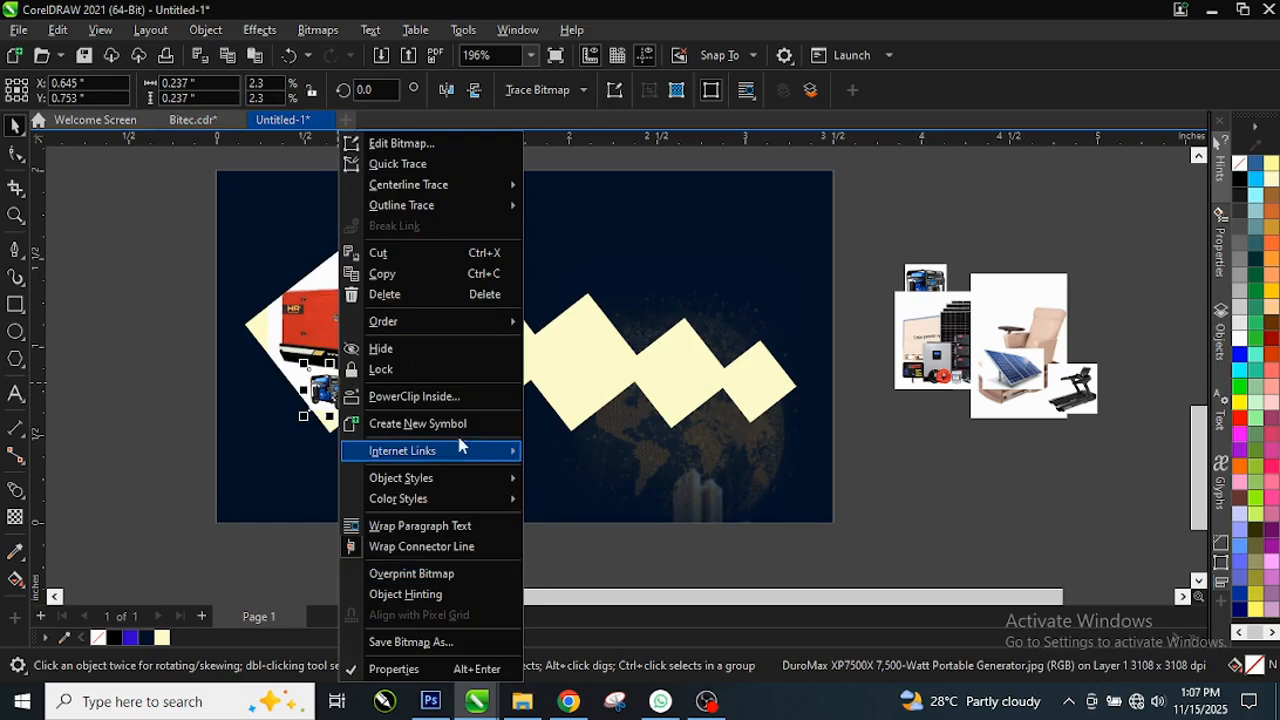
{"action": "left_click", "coordinate": [415, 394]}
{"action": "left_click", "coordinate": [365, 311]}
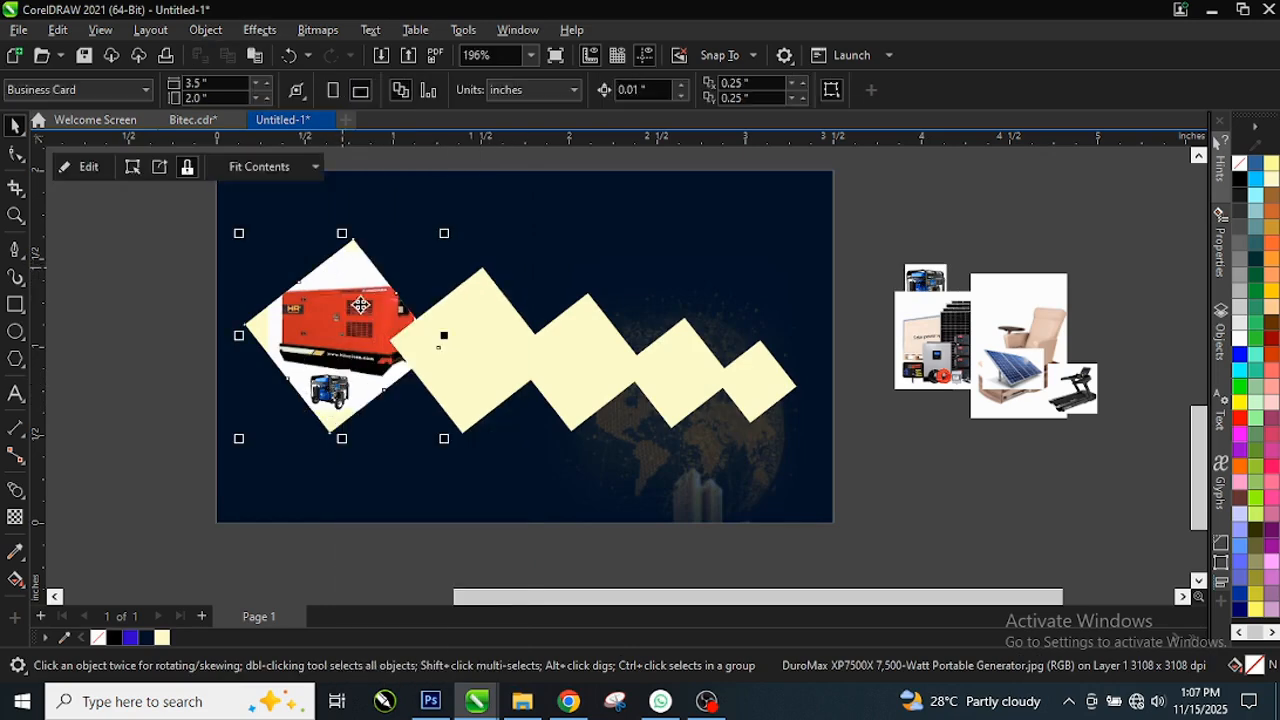
{"action": "left_click", "coordinate": [930, 464]}
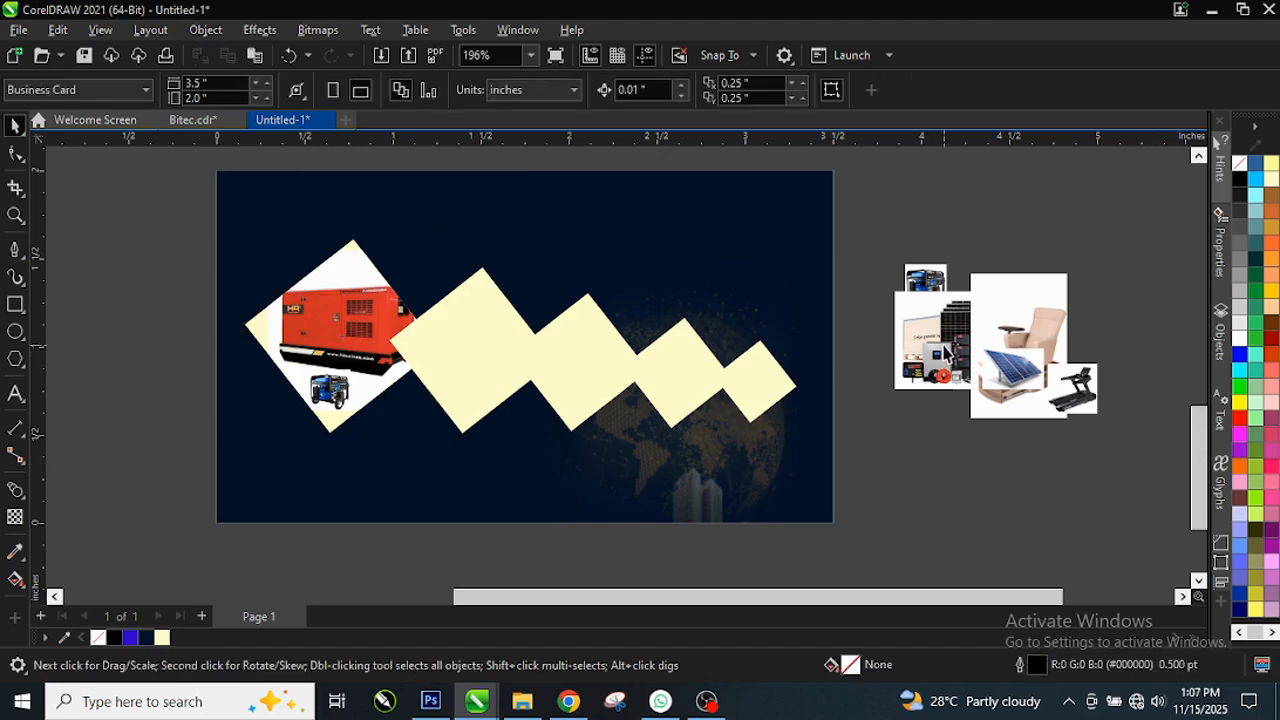
Step: PowerClip the solar kit photo into the second diamond and enlarge it
{"action": "left_click_drag", "start_coordinate": [943, 349], "coordinate": [751, 452]}
{"action": "right_click", "coordinate": [797, 452]}
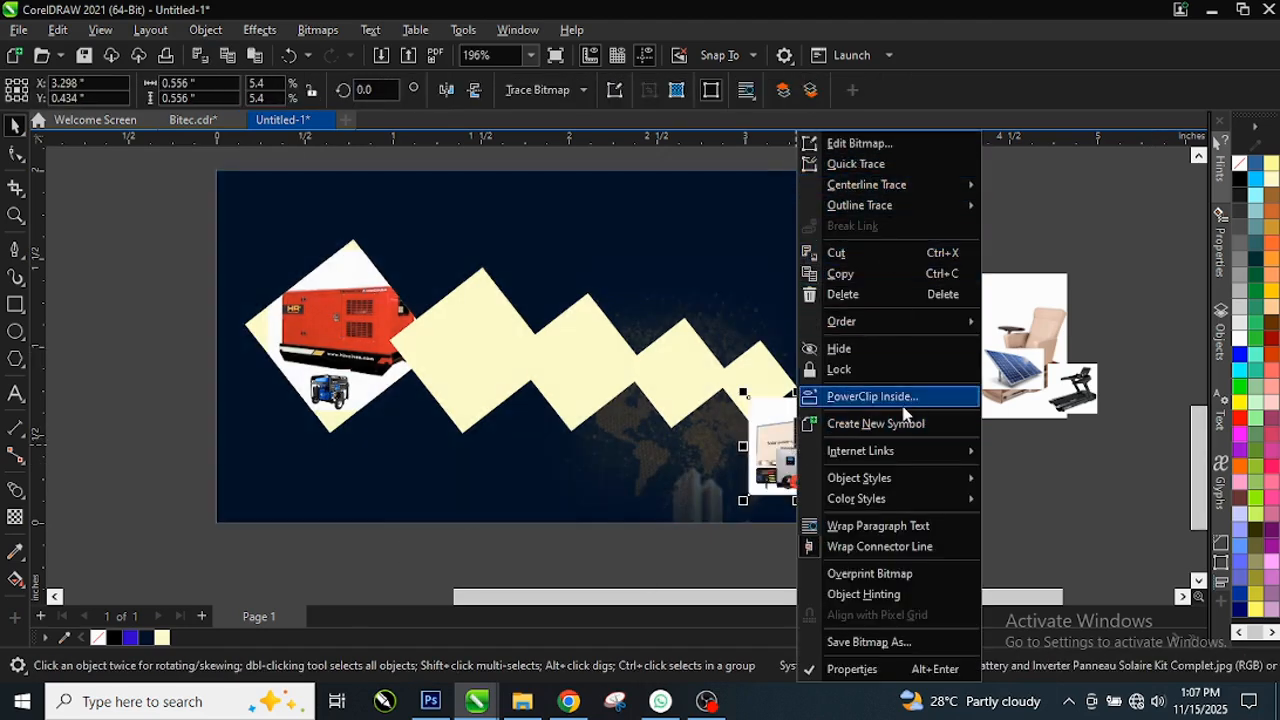
{"action": "left_click", "coordinate": [474, 374]}
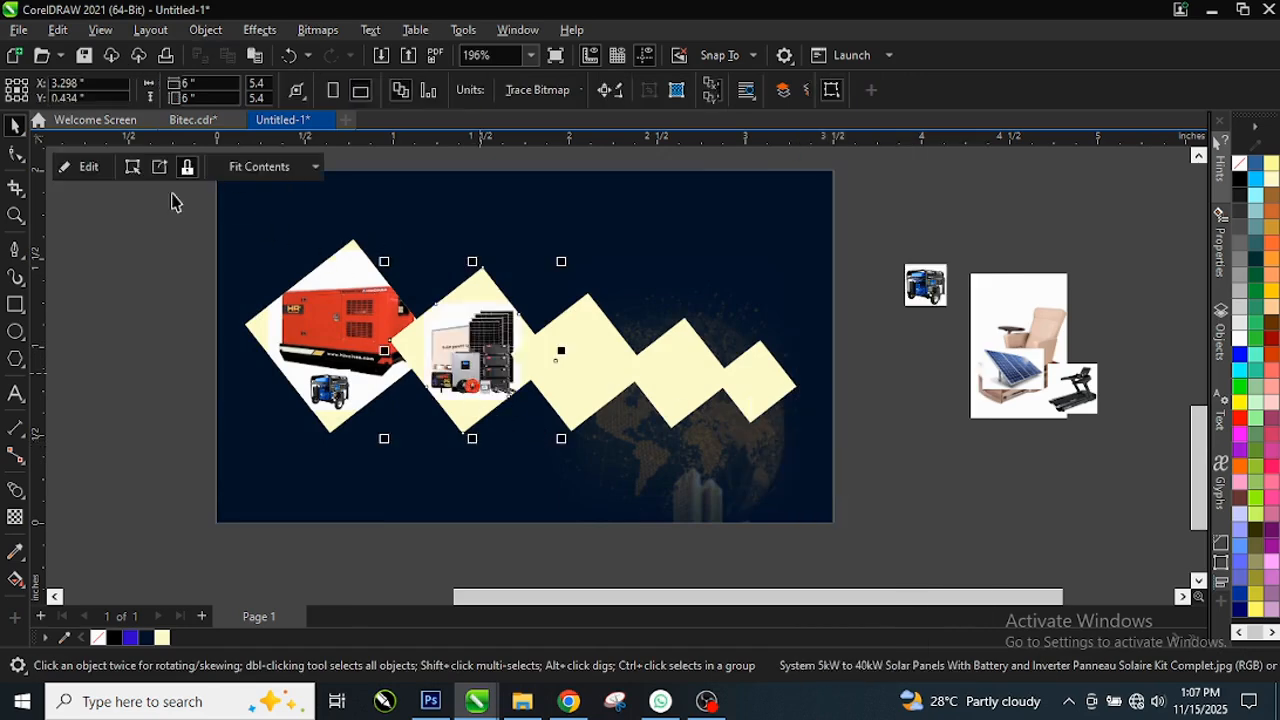
{"action": "left_click", "coordinate": [88, 167]}
{"action": "left_click", "coordinate": [490, 366]}
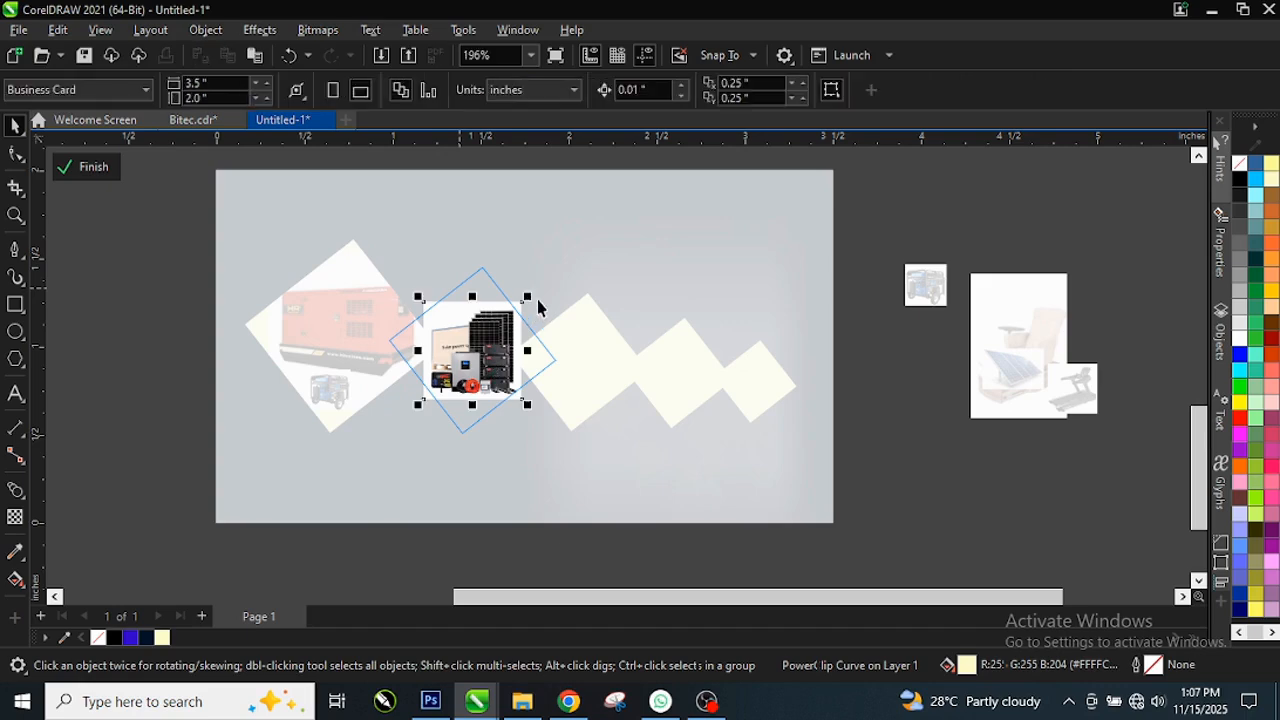
{"action": "left_click_drag", "start_coordinate": [522, 301], "coordinate": [542, 282]}
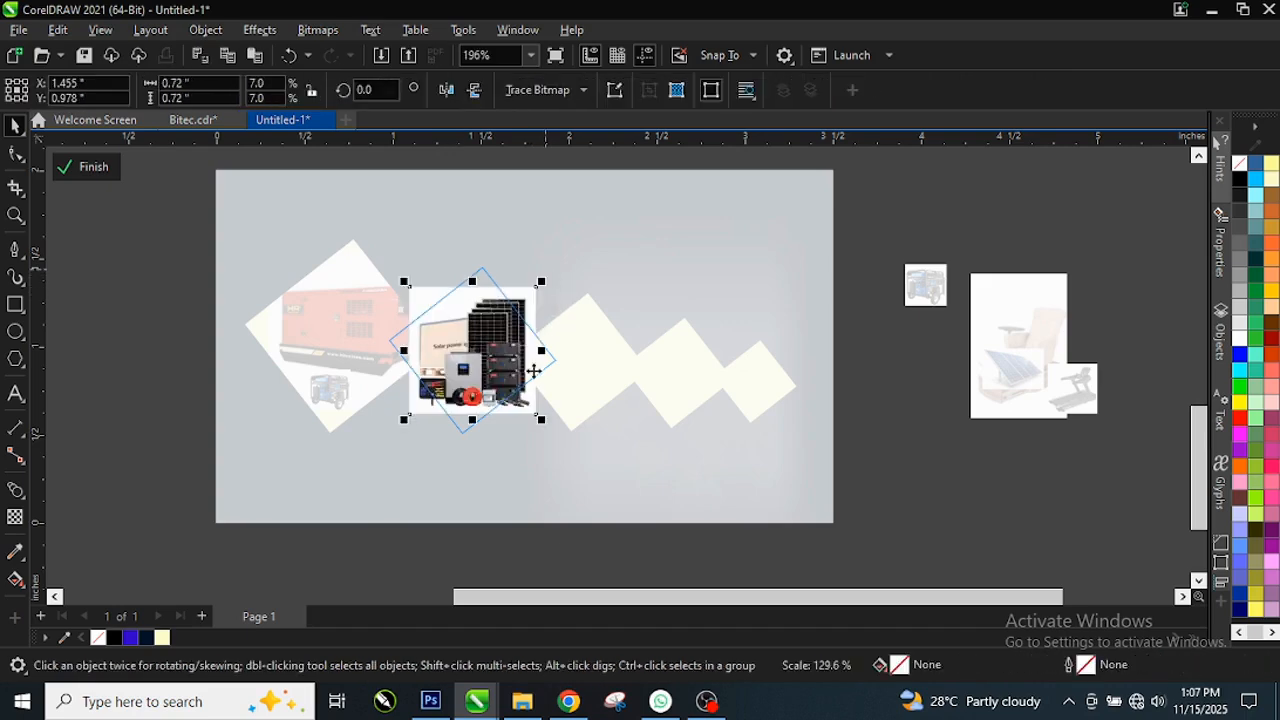
{"action": "left_click", "coordinate": [74, 167]}
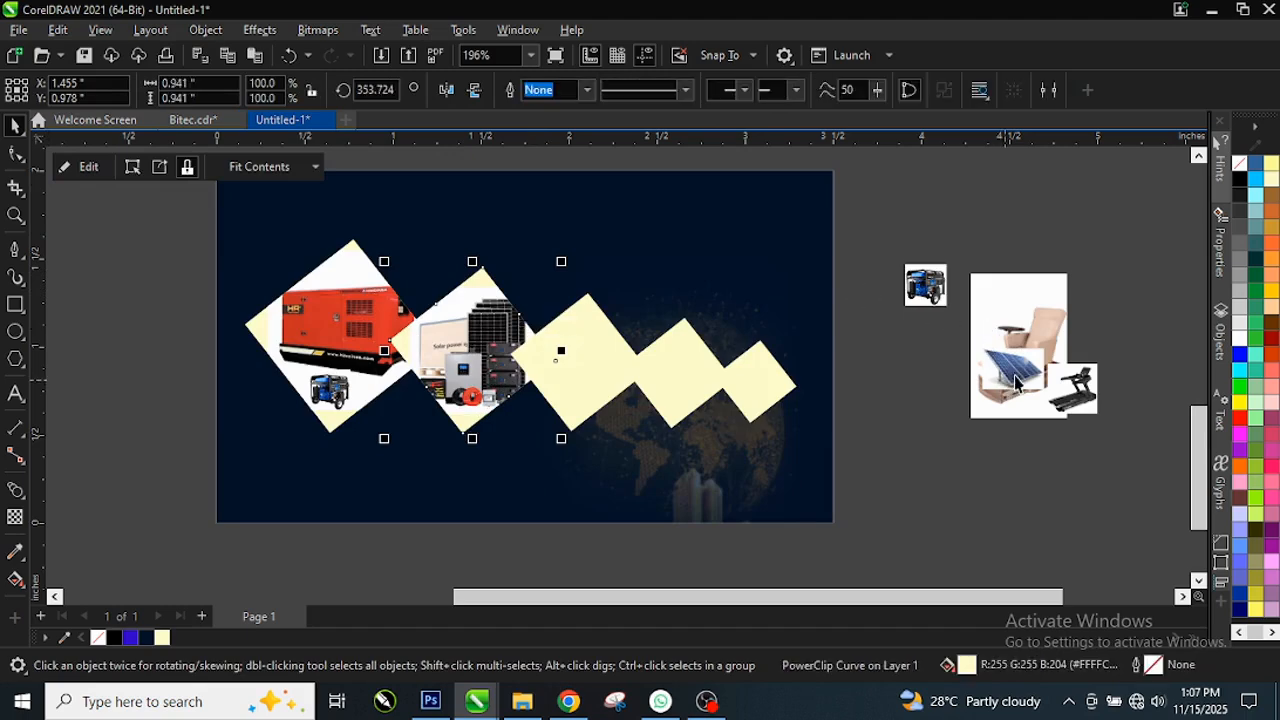
Step: PowerClip the pedicure chair photo into the third diamond, raising and slightly shrinking it
{"action": "left_click", "coordinate": [1055, 330]}
{"action": "left_click_drag", "start_coordinate": [1055, 323], "coordinate": [791, 346]}
{"action": "right_click", "coordinate": [791, 346]}
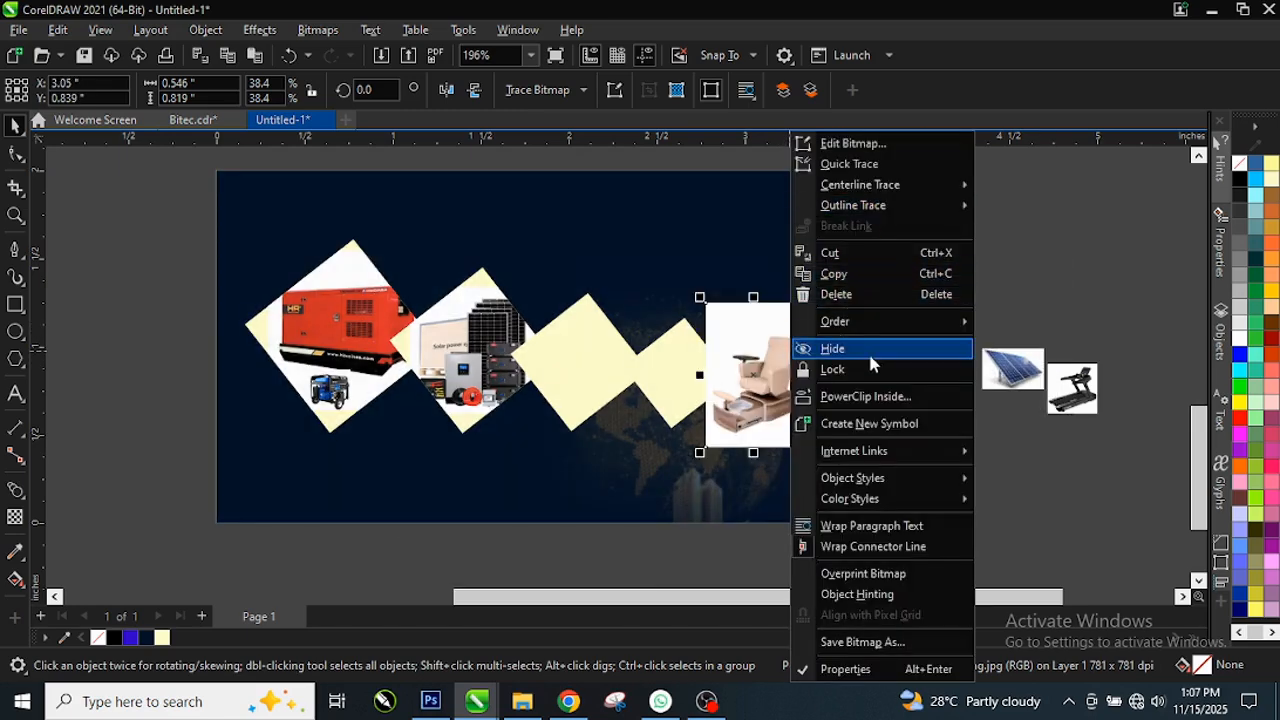
{"action": "left_click", "coordinate": [865, 398]}
{"action": "left_click", "coordinate": [569, 374]}
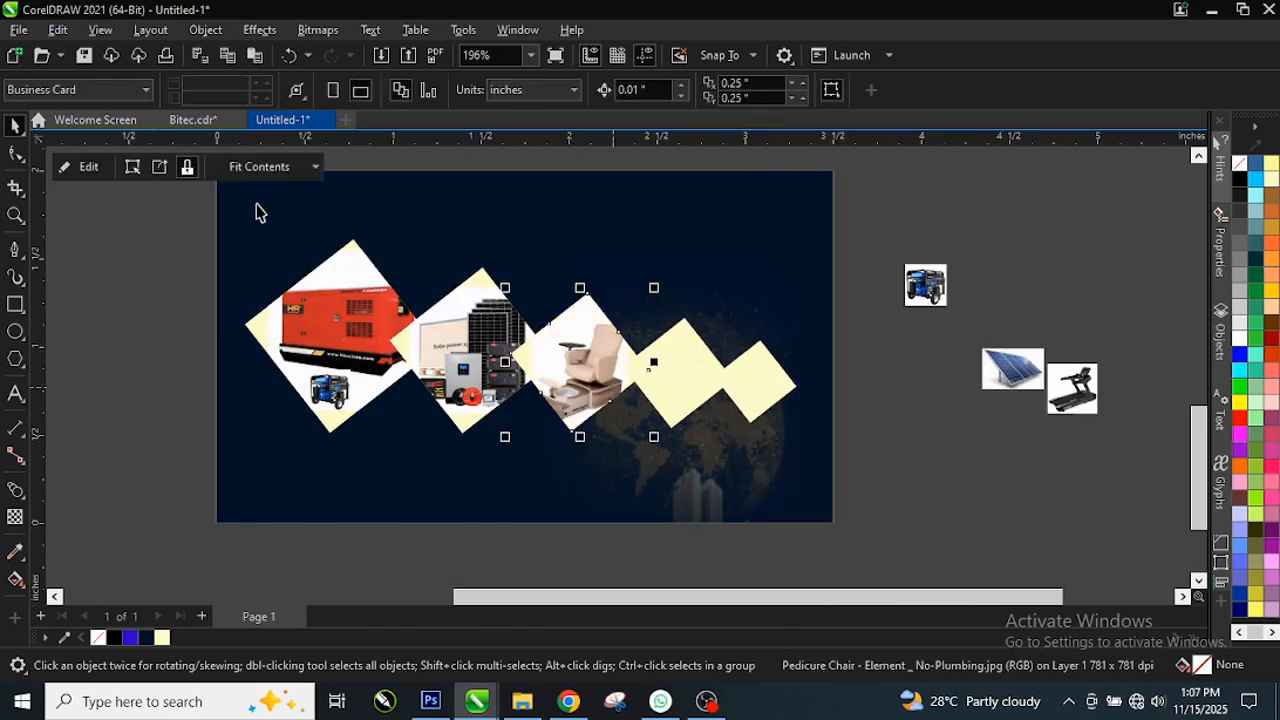
{"action": "left_click", "coordinate": [88, 168]}
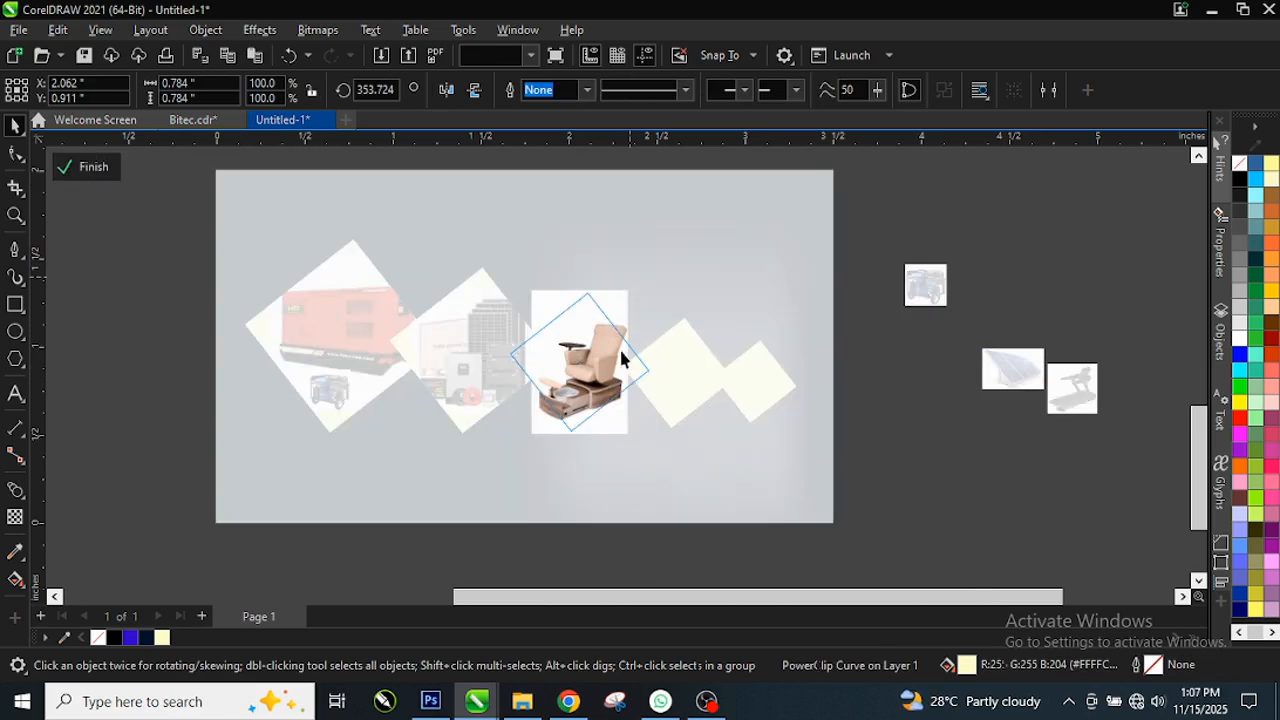
{"action": "left_click", "coordinate": [580, 378]}
{"action": "left_click_drag", "start_coordinate": [580, 378], "coordinate": [580, 370]}
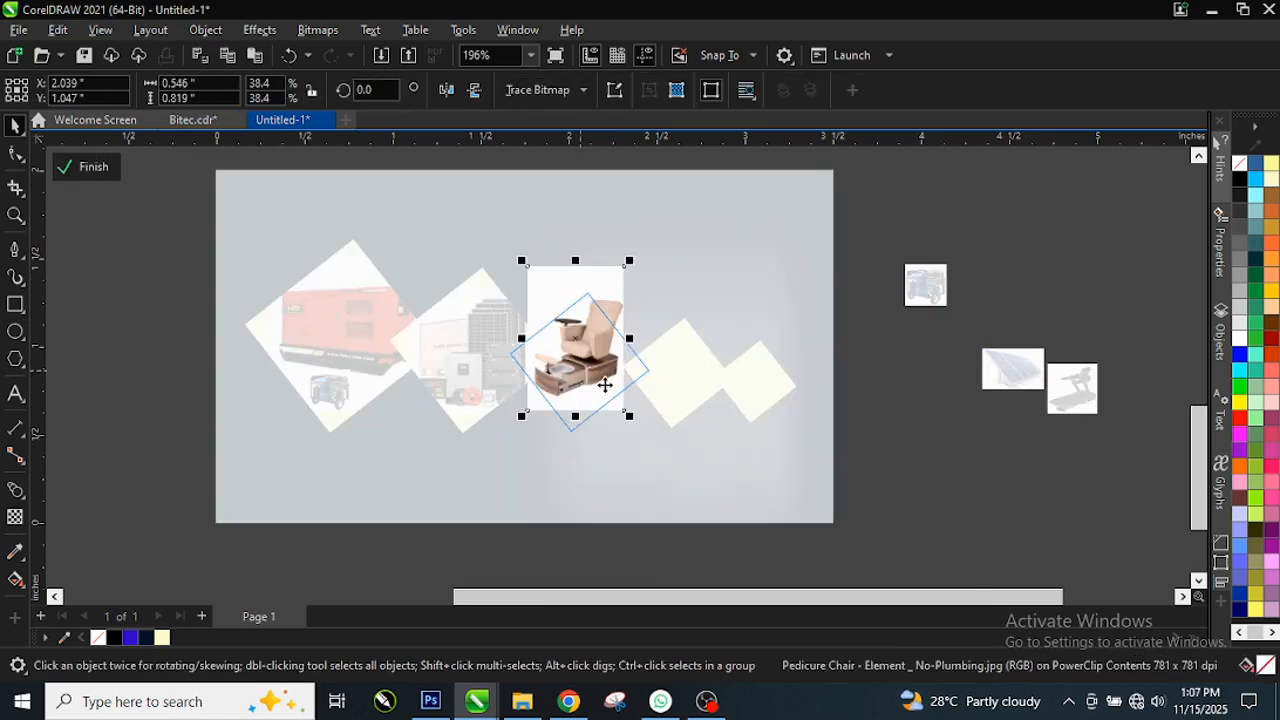
{"action": "left_click_drag", "start_coordinate": [633, 263], "coordinate": [627, 271]}
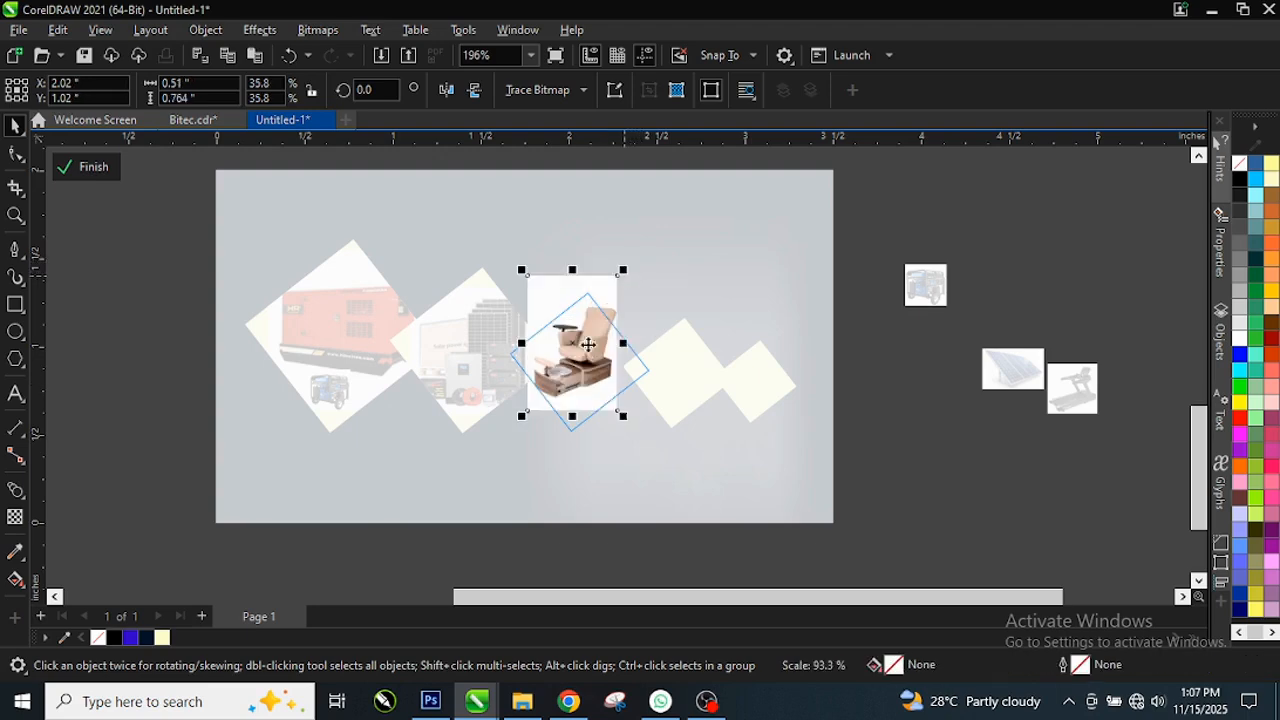
{"action": "left_click", "coordinate": [100, 168]}
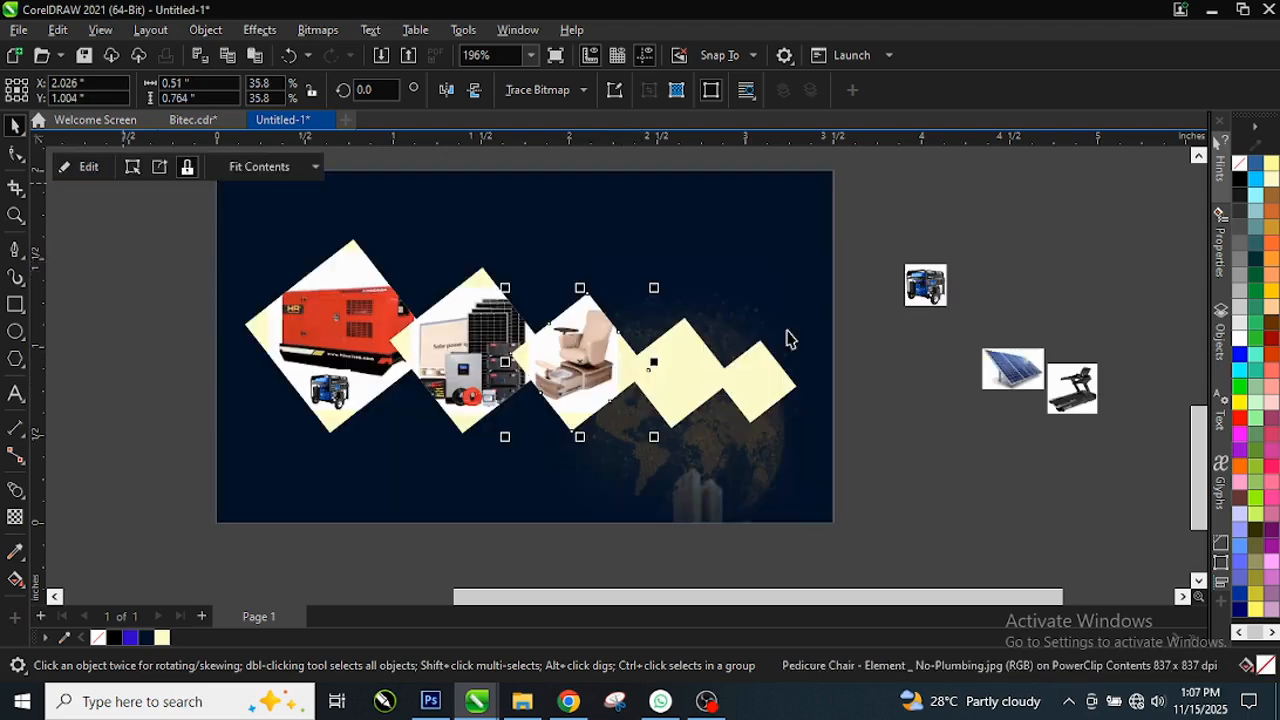
Step: PowerClip the solar panel photo into the fourth diamond and enlarge it
{"action": "left_click", "coordinate": [1022, 378]}
{"action": "right_click", "coordinate": [1022, 378]}
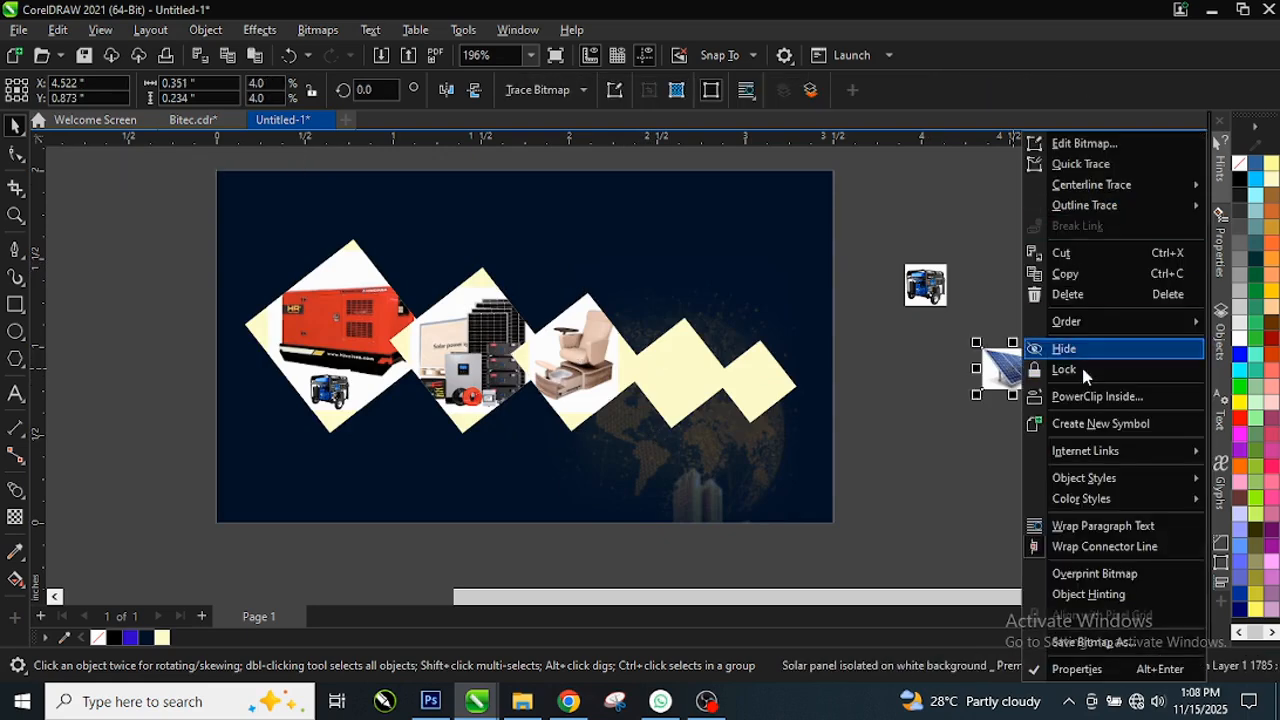
{"action": "left_click", "coordinate": [1097, 397]}
{"action": "left_click", "coordinate": [672, 378]}
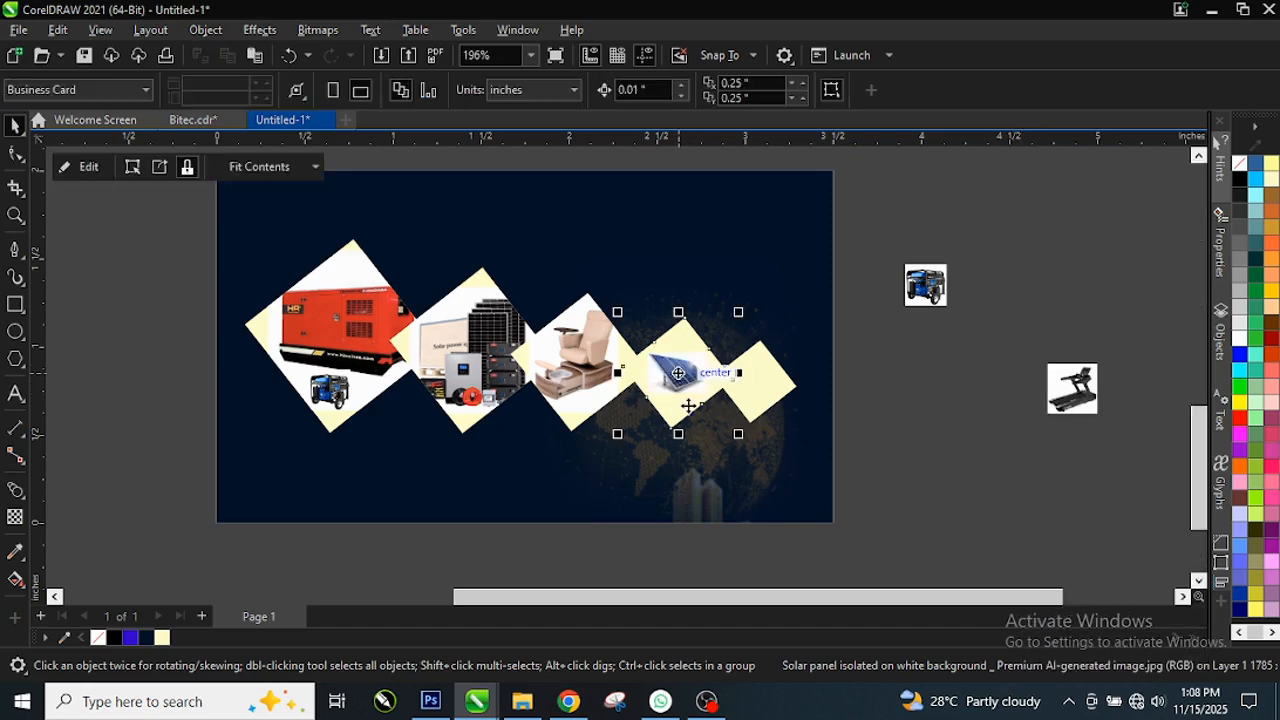
{"action": "left_click", "coordinate": [84, 170]}
{"action": "left_click", "coordinate": [718, 350]}
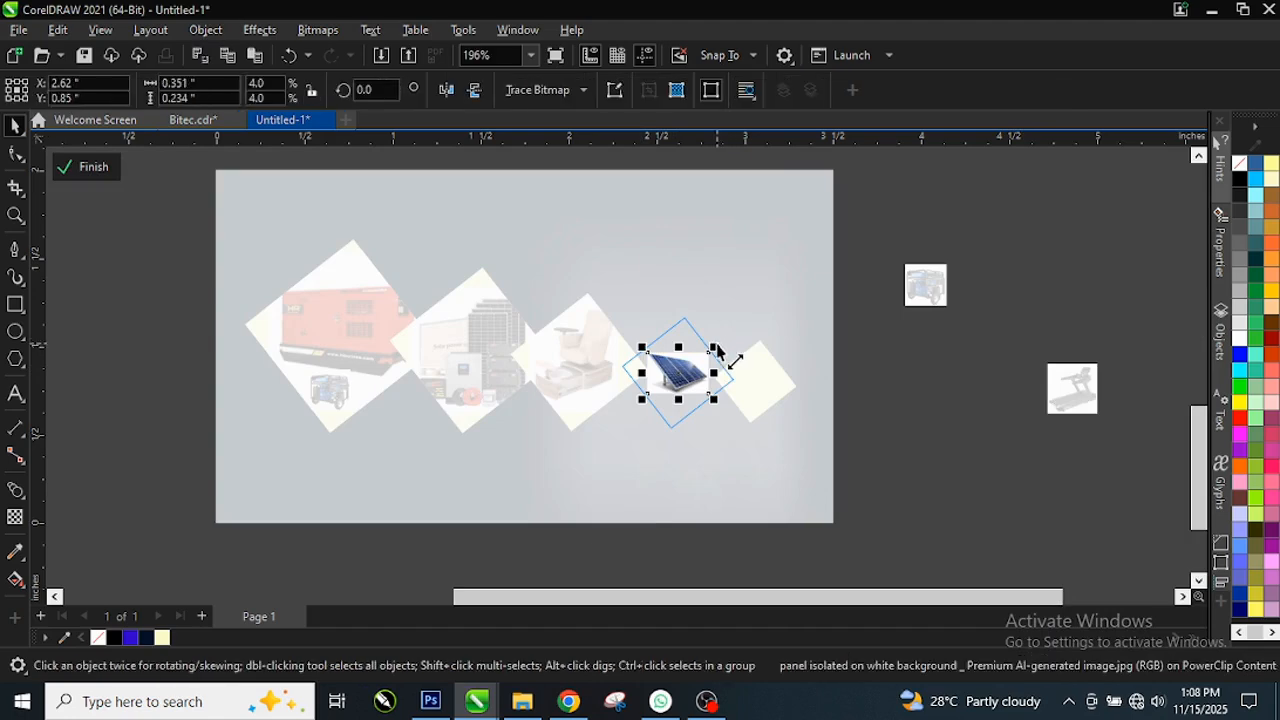
{"action": "mouse_move", "coordinate": [716, 350]}
{"action": "left_mouse_down"}
{"action": "mouse_move", "coordinate": [737, 337]}
{"action": "mouse_move", "coordinate": [726, 340]}
{"action": "left_mouse_up"}
{"action": "left_click", "coordinate": [90, 167]}
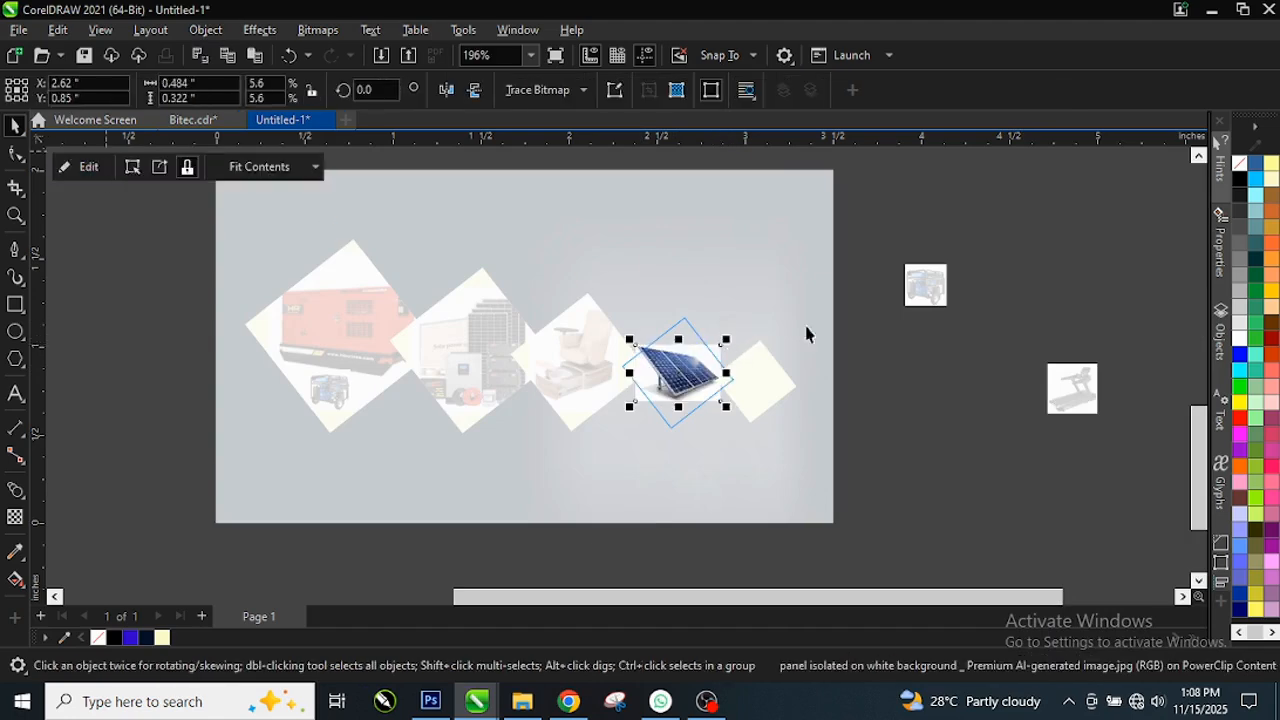
Step: PowerClip the treadmill photo into the rightmost diamond and enlarge it to fill
{"action": "left_click", "coordinate": [1086, 401]}
{"action": "right_click", "coordinate": [1088, 400]}
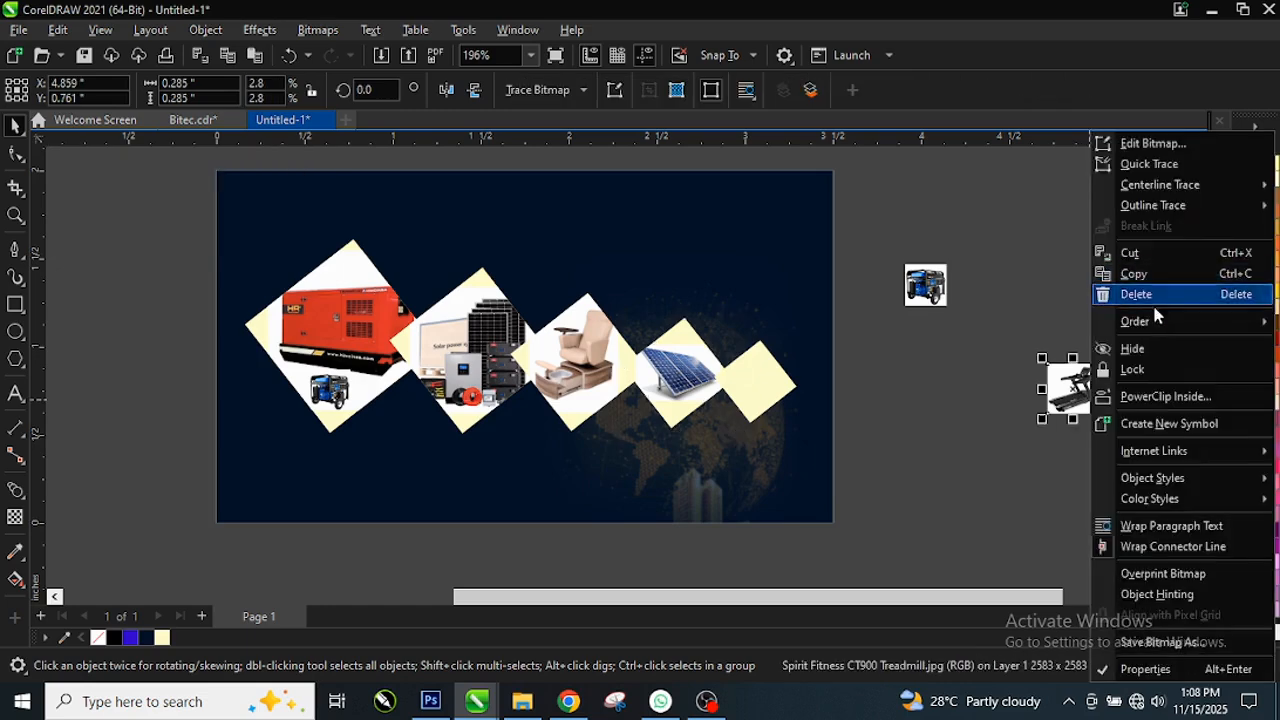
{"action": "left_click", "coordinate": [1162, 396]}
{"action": "left_click", "coordinate": [760, 380]}
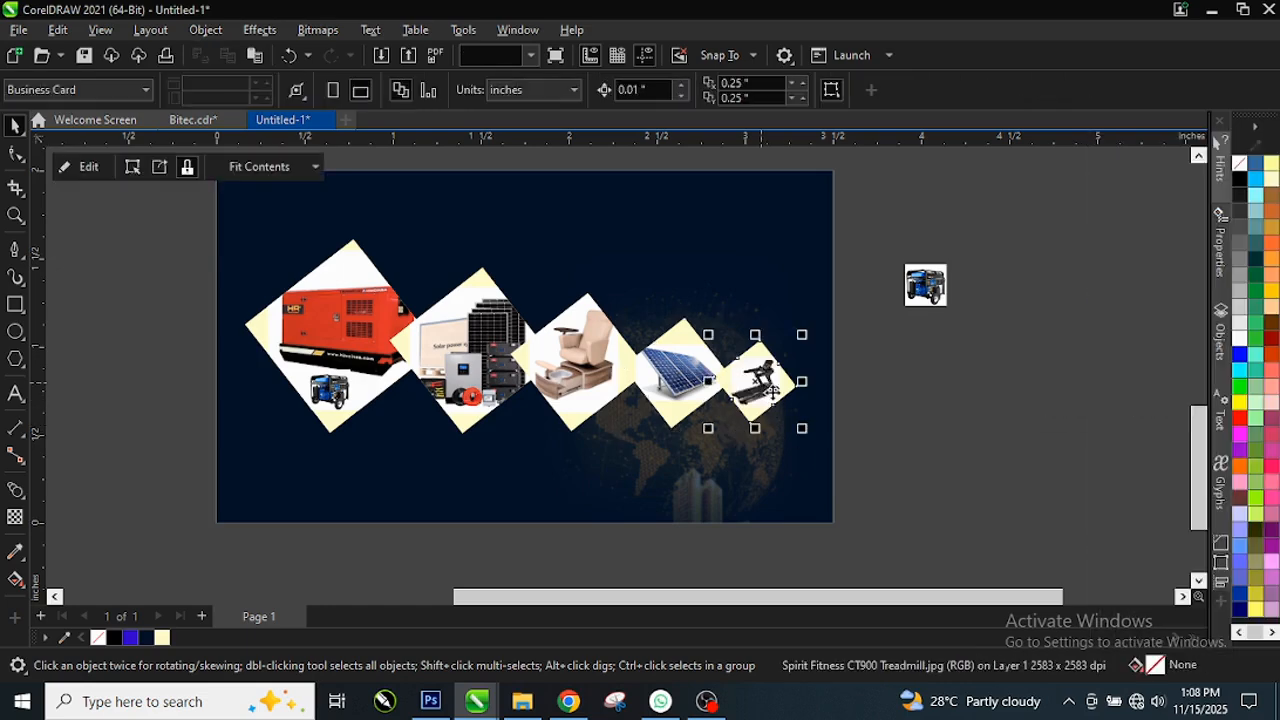
{"action": "left_click", "coordinate": [80, 166]}
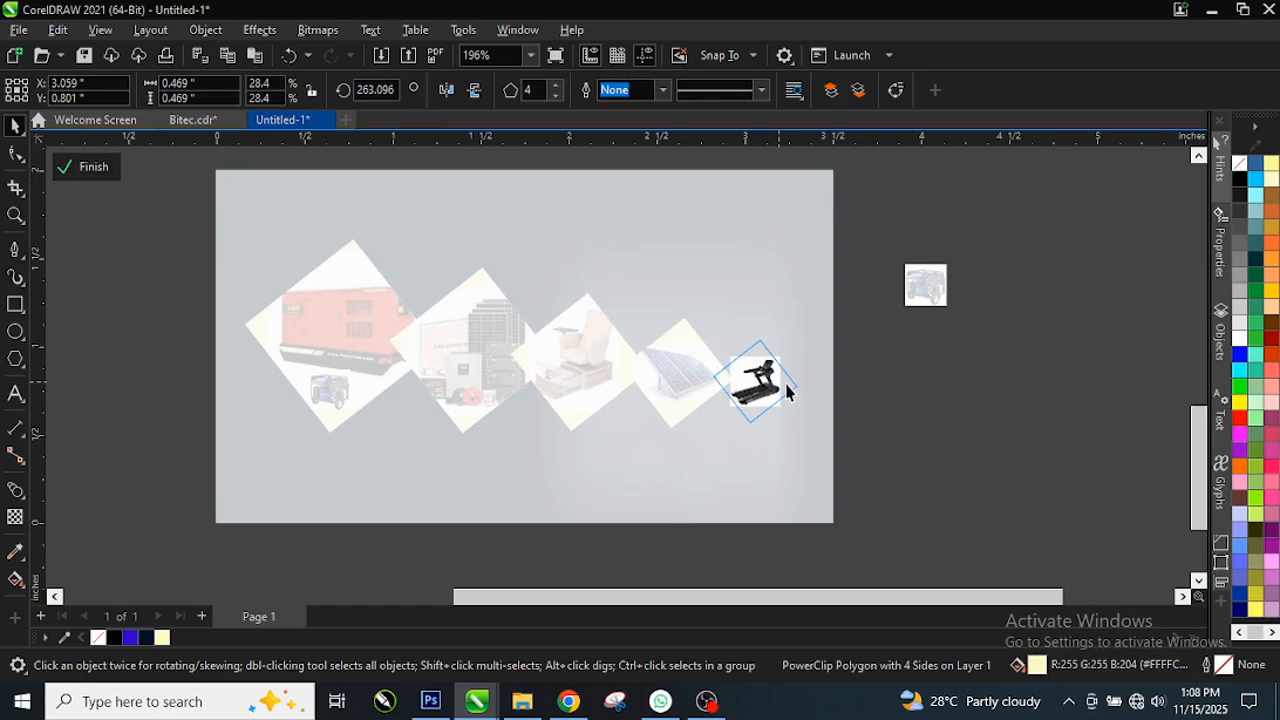
{"action": "mouse_move", "coordinate": [793, 353]}
{"action": "left_mouse_down"}
{"action": "mouse_move", "coordinate": [806, 366]}
{"action": "mouse_move", "coordinate": [794, 337]}
{"action": "left_mouse_up"}
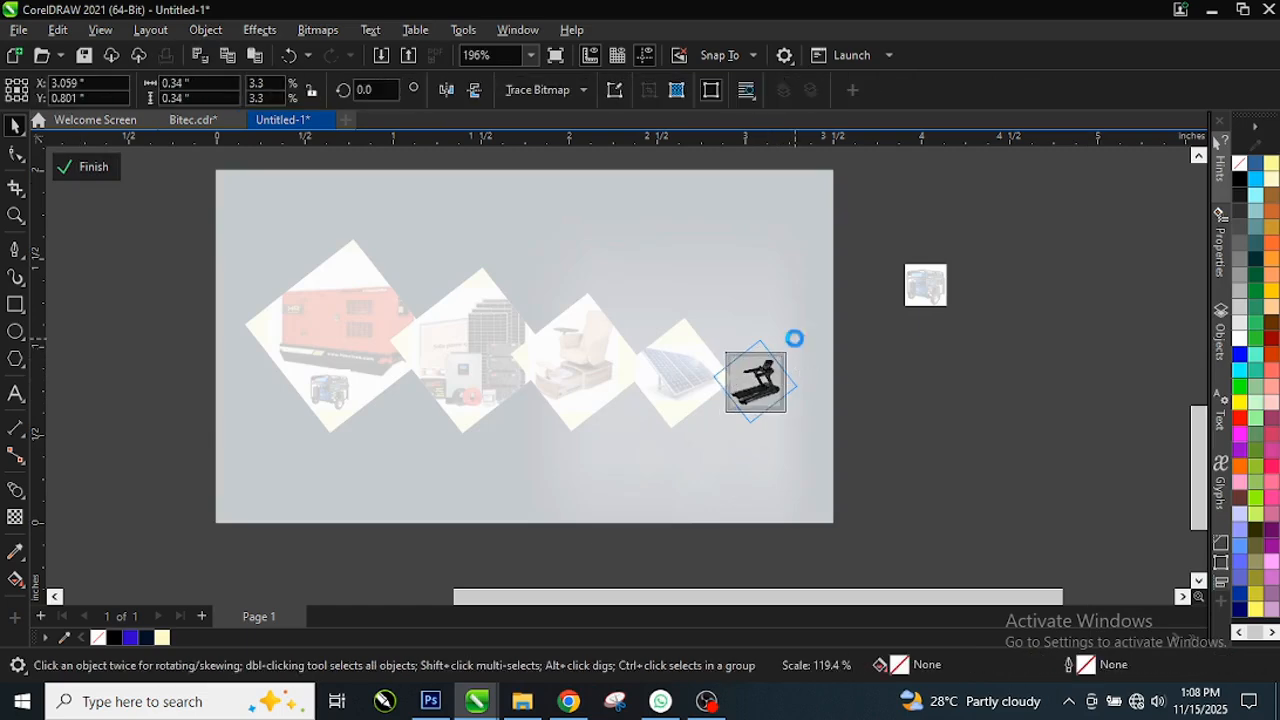
{"action": "left_click", "coordinate": [90, 170]}
{"action": "key", "text": "Escape"}
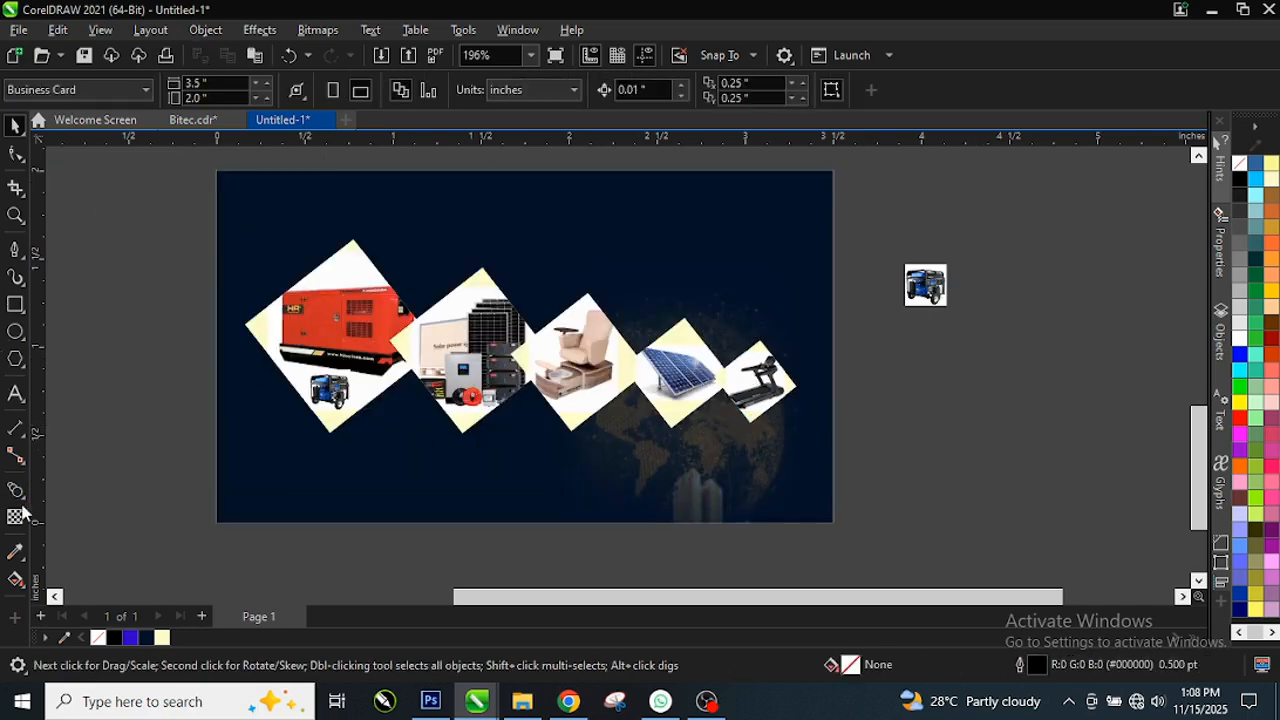
Step: Sample white with the Color Eyedropper and fill the generator diamond with it
{"action": "left_click", "coordinate": [16, 551]}
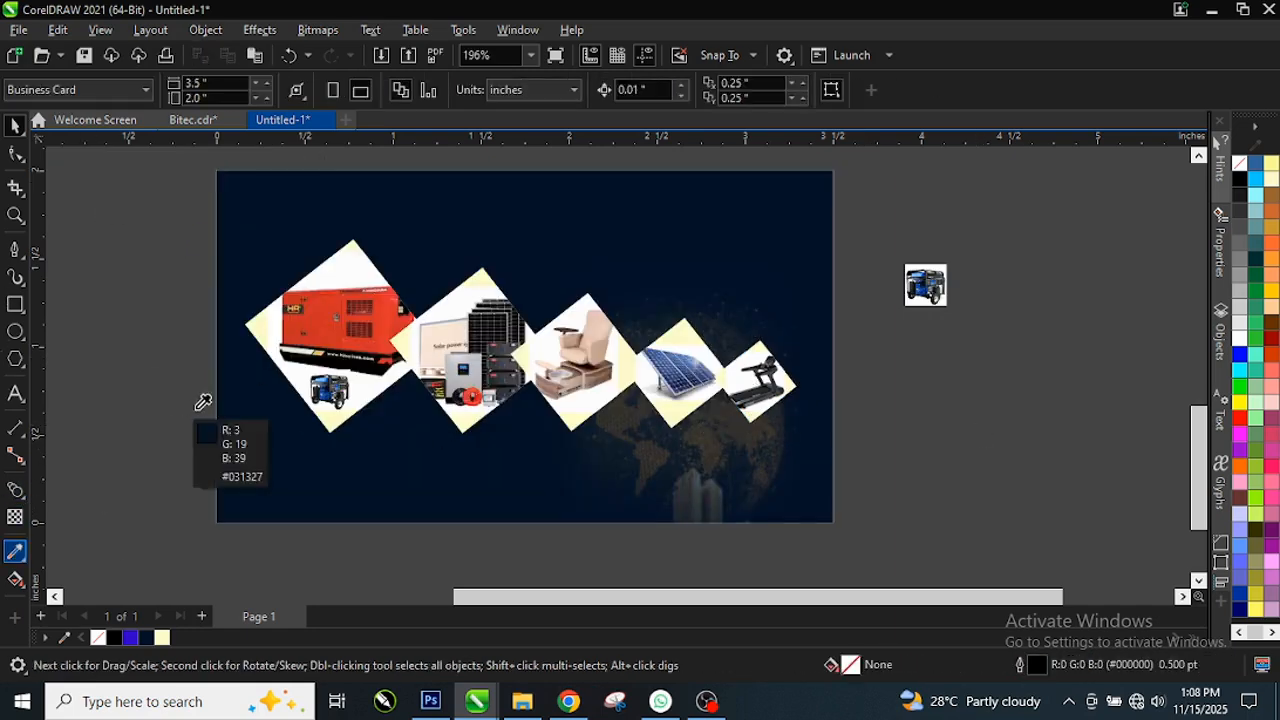
{"action": "left_click", "coordinate": [348, 276]}
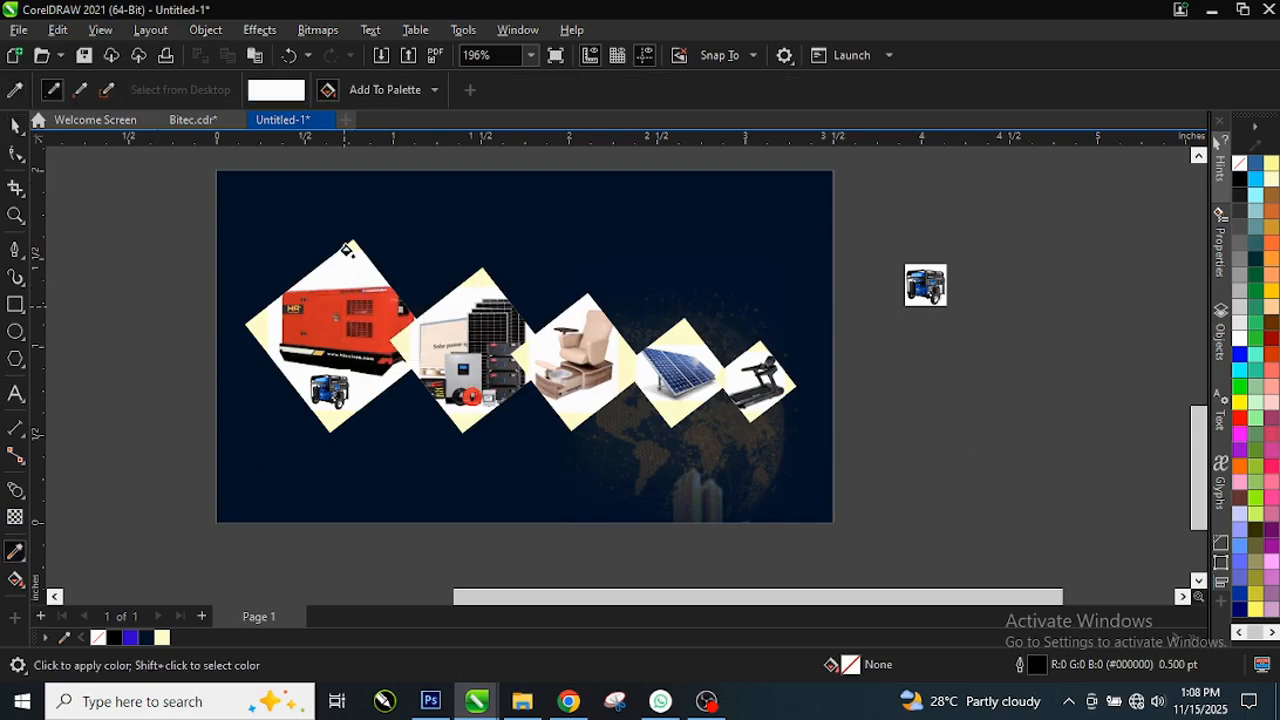
{"action": "left_click", "coordinate": [346, 244]}
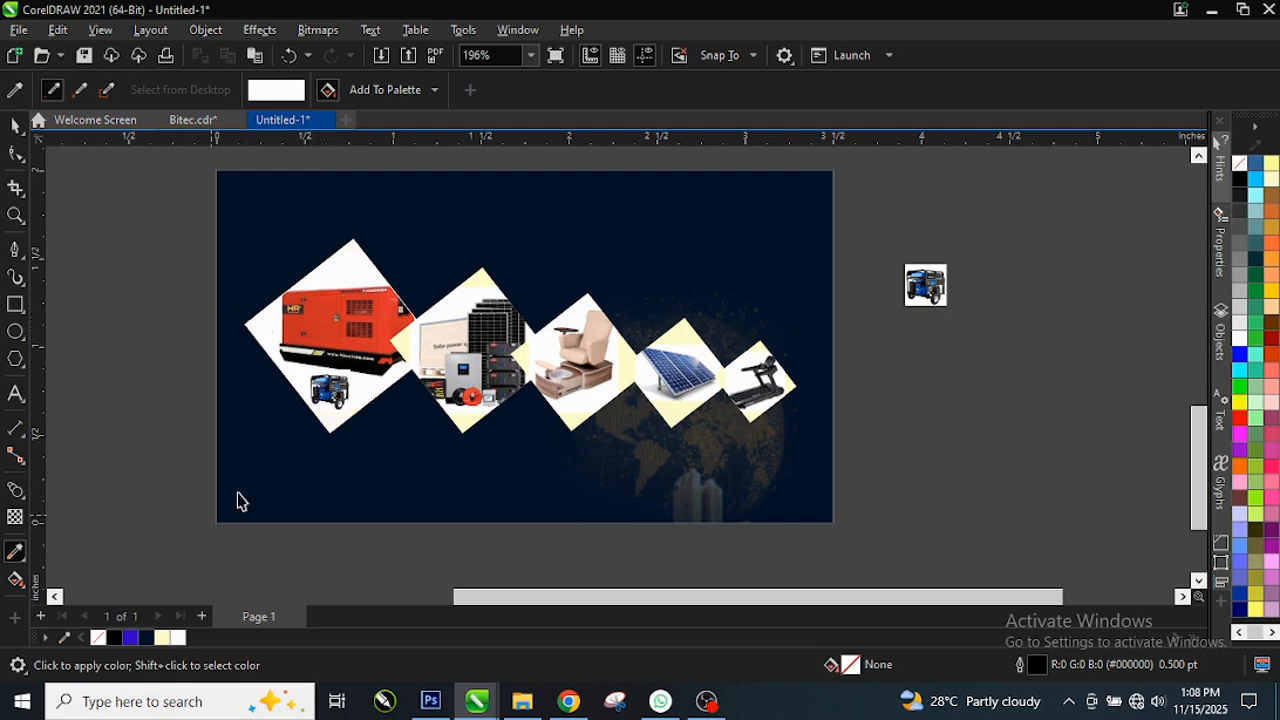
Step: Recolour the solar kit, chair, solar panel and treadmill diamonds white
{"action": "key", "text": "space"}
{"action": "left_click", "coordinate": [450, 360]}
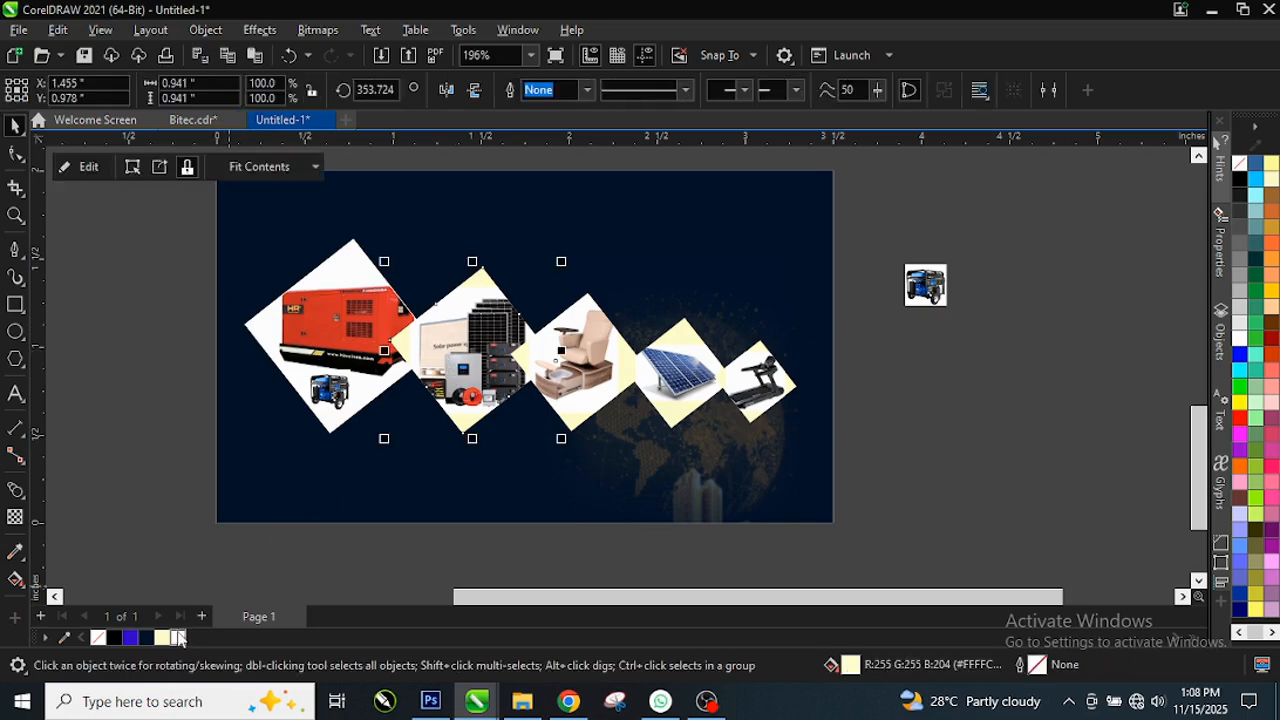
{"action": "left_click", "coordinate": [604, 370]}
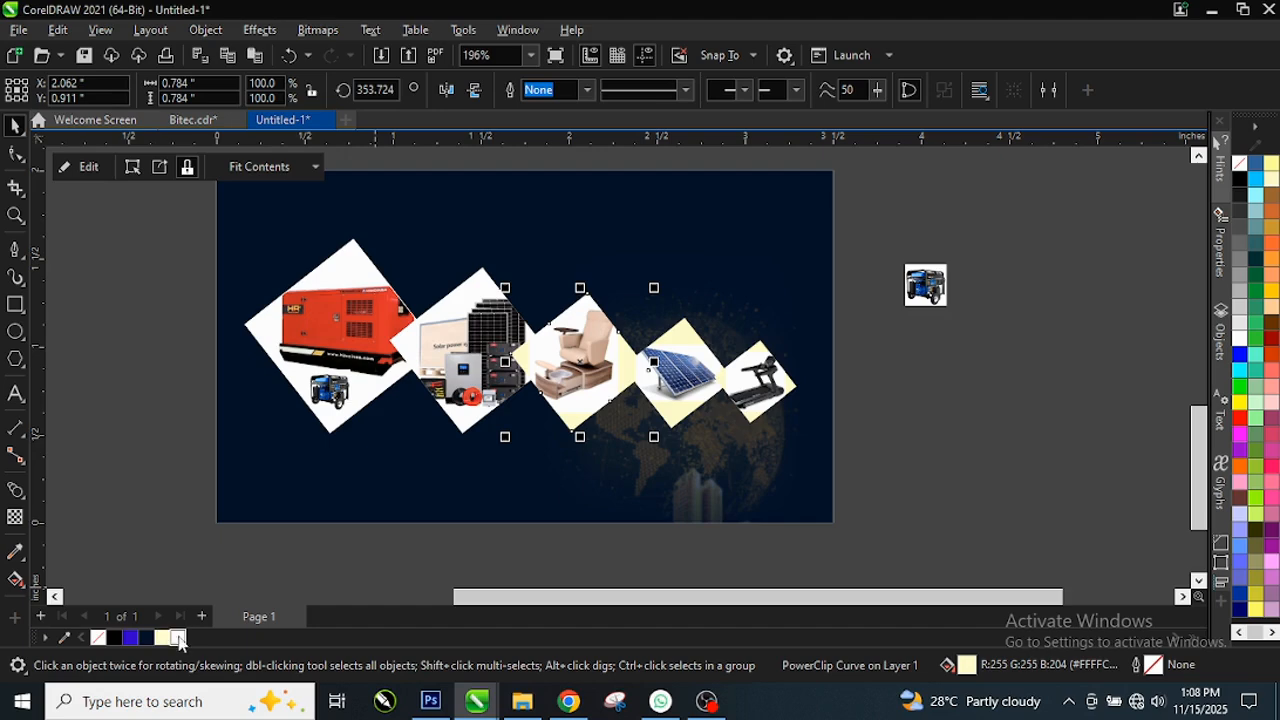
{"action": "left_click", "coordinate": [710, 373]}
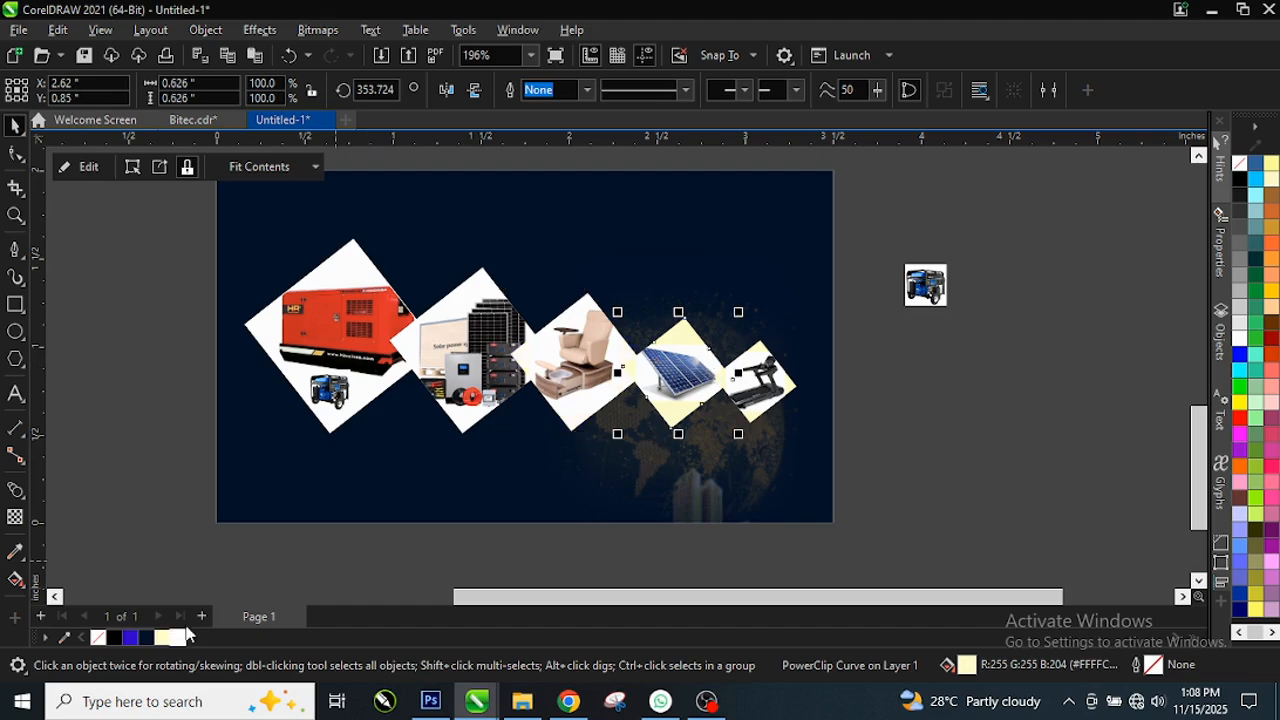
{"action": "left_click", "coordinate": [788, 390]}
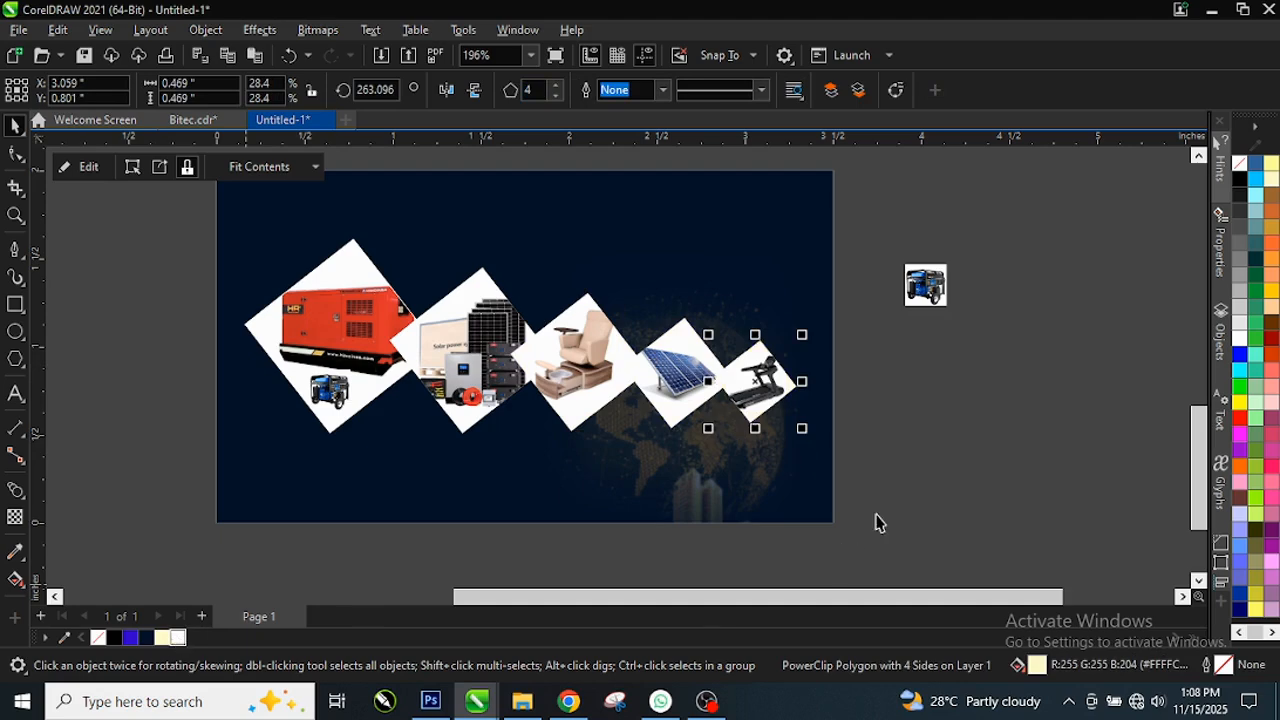
Step: Delete the leftover generator thumbnail beside the page
{"action": "scroll", "coordinate": [705, 370], "scroll_direction": "down", "scroll_amount": 2}
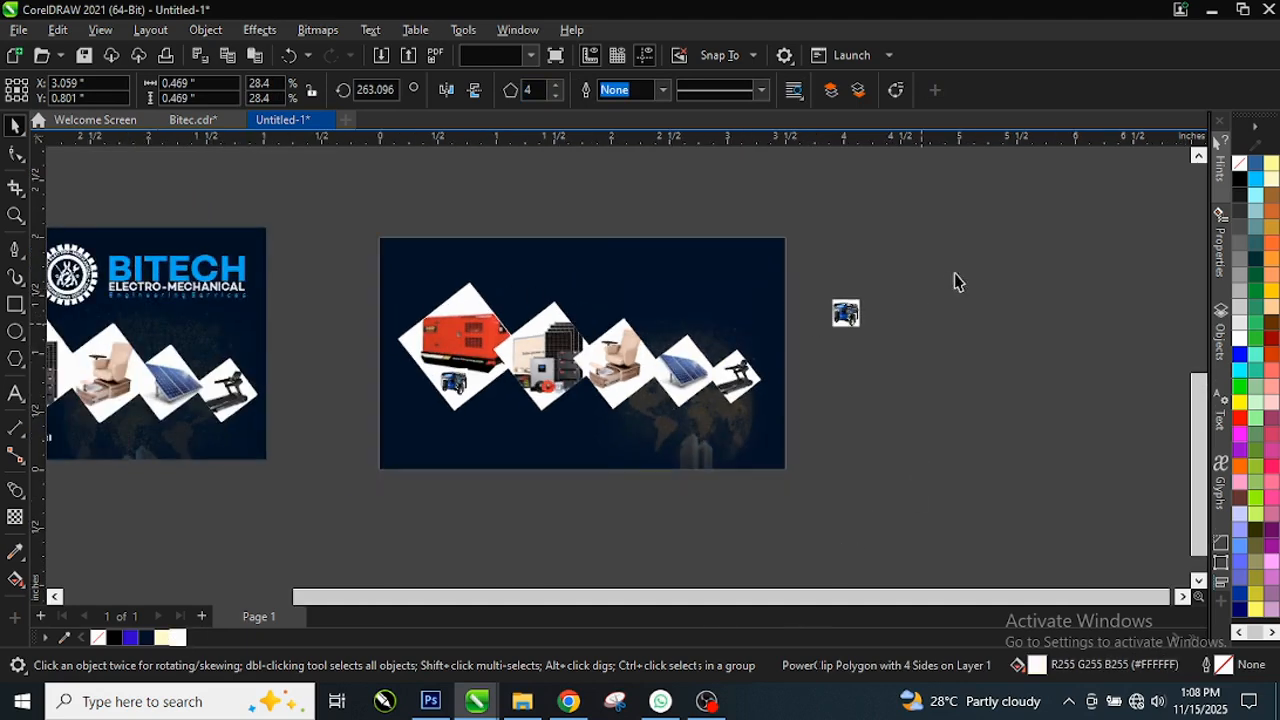
{"action": "left_click_drag", "start_coordinate": [988, 246], "coordinate": [766, 371]}
{"action": "key", "text": "Delete"}
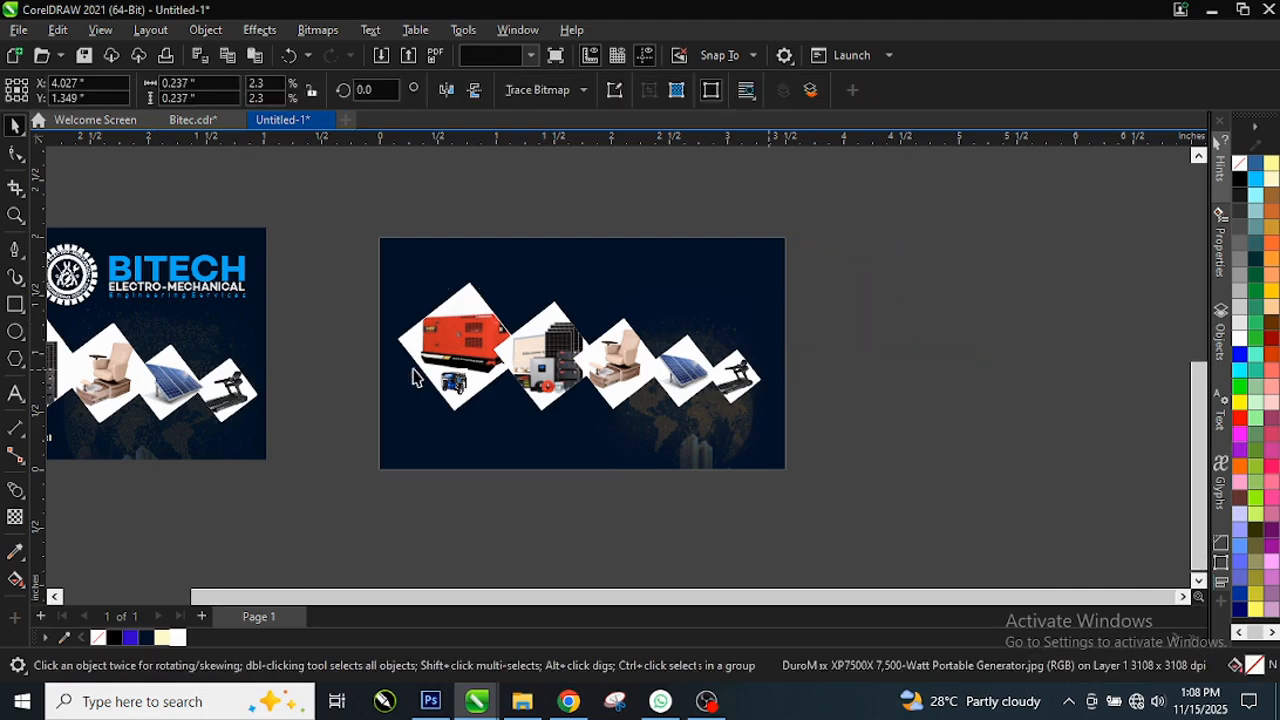
Step: Gather the text objects from above the cards and move them beside the second card
{"action": "scroll", "coordinate": [414, 371], "scroll_direction": "down", "scroll_amount": 1}
{"action": "scroll", "coordinate": [393, 381], "scroll_direction": "down", "scroll_amount": 1}
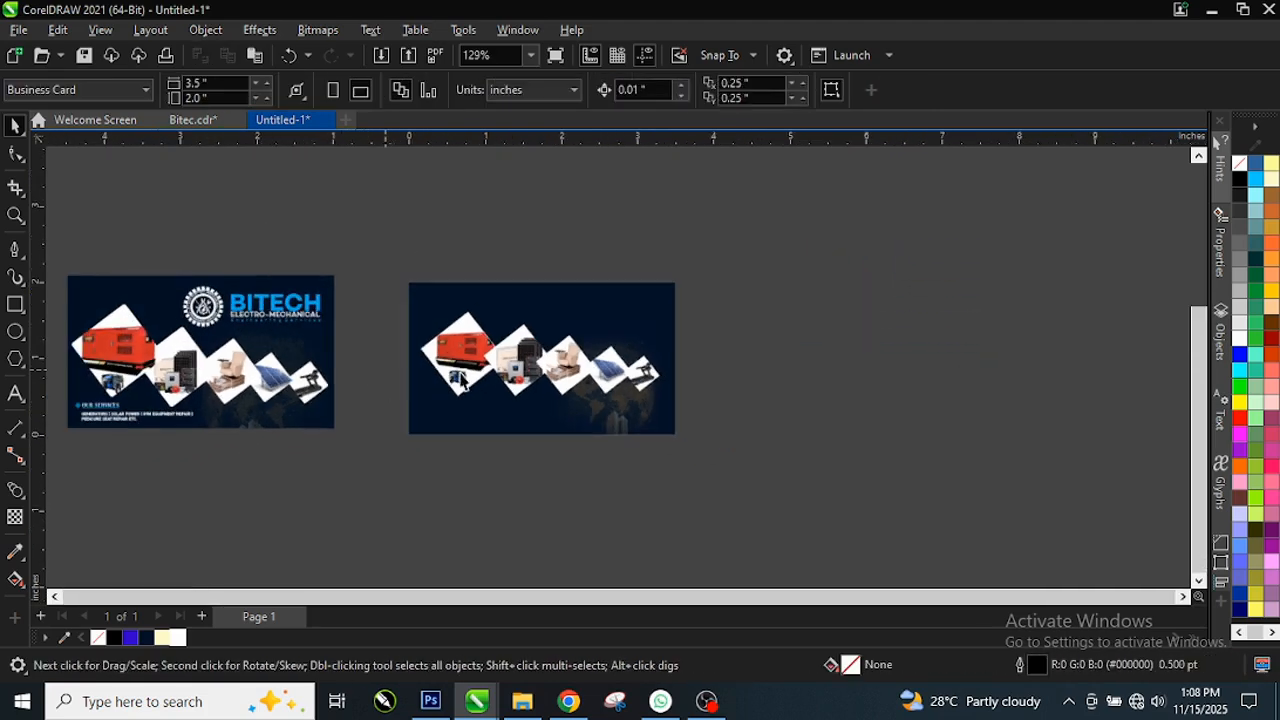
{"action": "scroll", "coordinate": [460, 378], "scroll_direction": "down", "scroll_amount": 2}
{"action": "scroll", "coordinate": [585, 373], "scroll_direction": "down", "scroll_amount": 1}
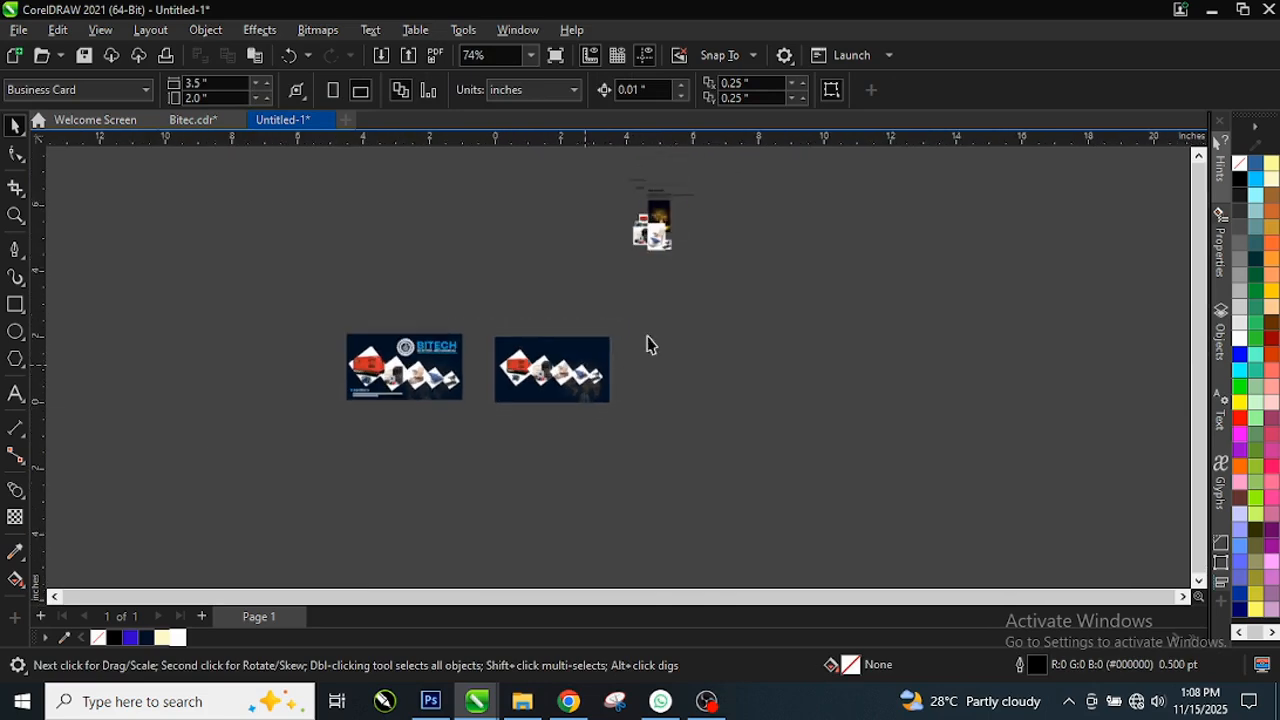
{"action": "left_click_drag", "start_coordinate": [611, 159], "coordinate": [712, 218]}
{"action": "left_click_drag", "start_coordinate": [648, 352], "coordinate": [647, 352]}
Step: Move the ELECTRO-MECHANICAL line onto the card and select the small BITECH title
{"action": "scroll", "coordinate": [560, 376], "scroll_direction": "up", "scroll_amount": 1}
{"action": "scroll", "coordinate": [565, 375], "scroll_direction": "up", "scroll_amount": 1}
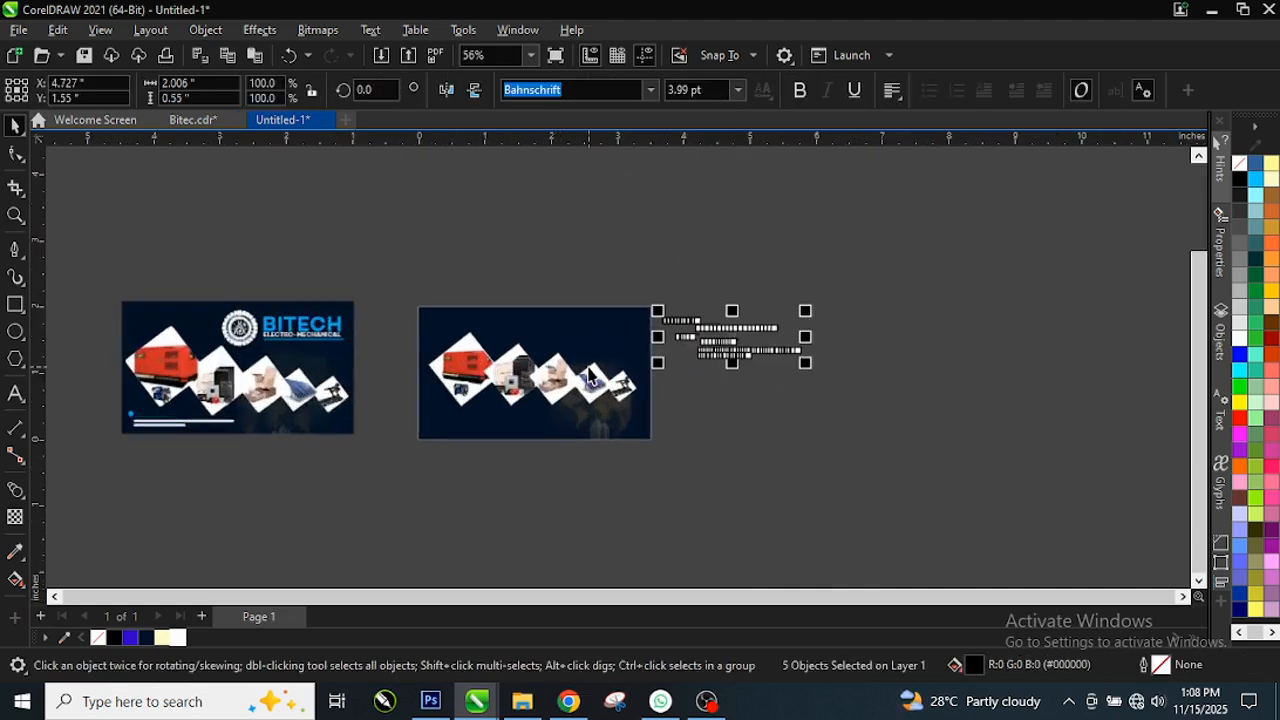
{"action": "scroll", "coordinate": [724, 328], "scroll_direction": "up", "scroll_amount": 1}
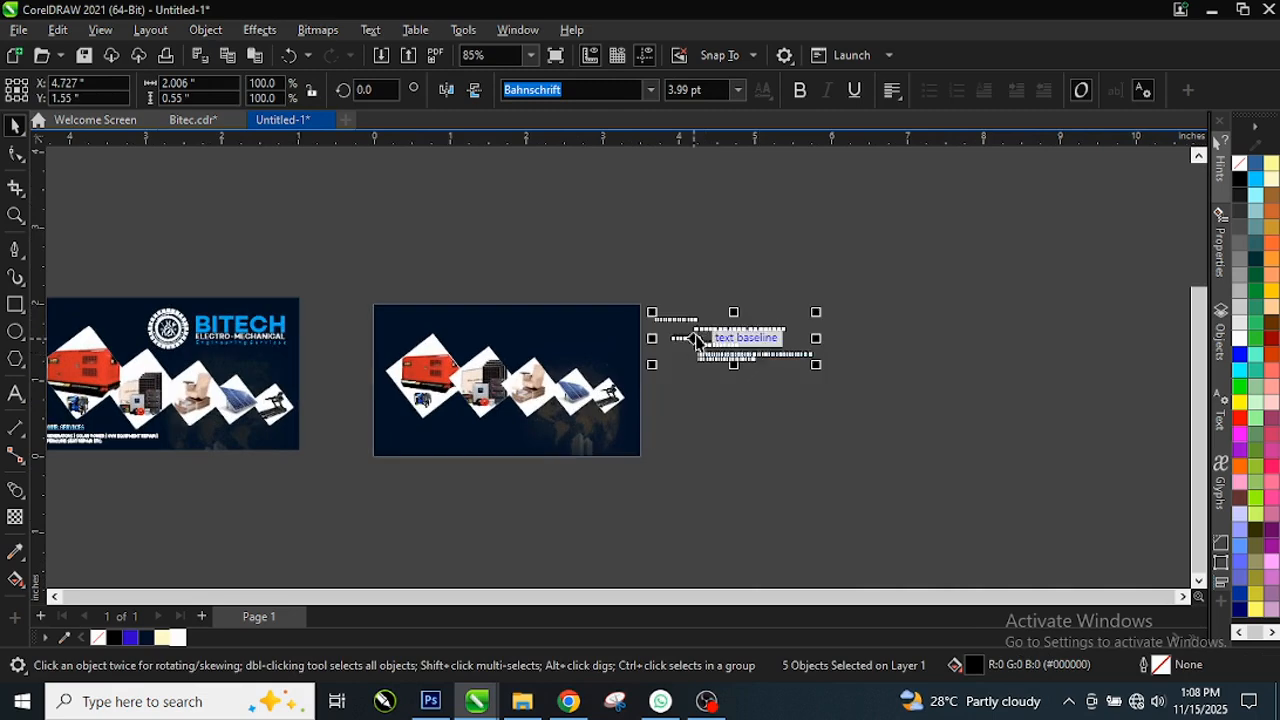
{"action": "left_click", "coordinate": [683, 327]}
{"action": "left_click_drag", "start_coordinate": [683, 327], "coordinate": [591, 320]}
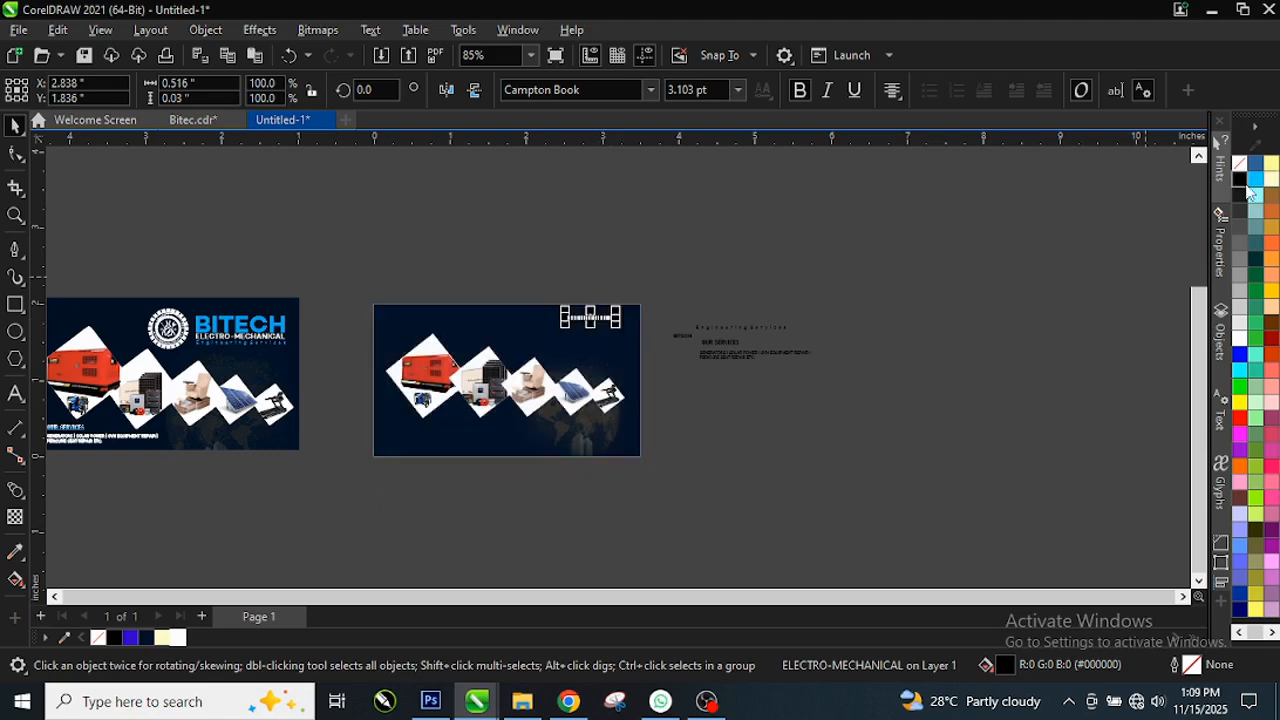
{"action": "scroll", "coordinate": [608, 319], "scroll_direction": "up", "scroll_amount": 1}
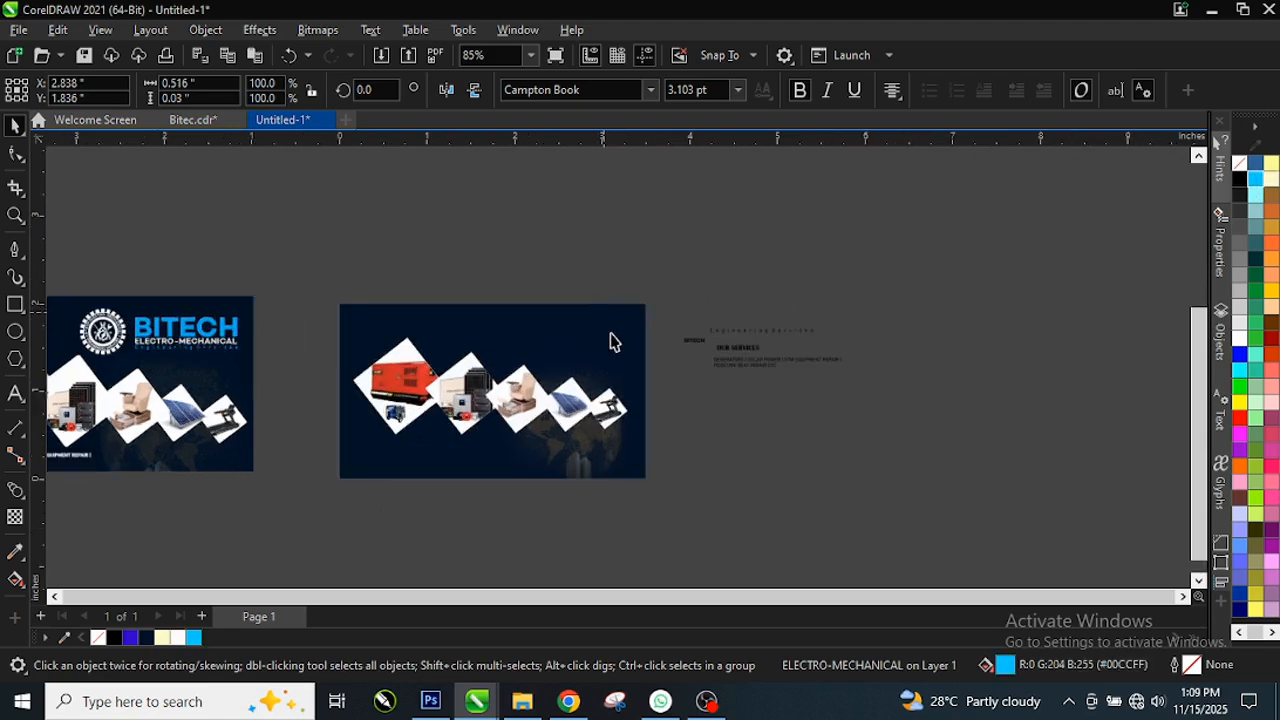
{"action": "scroll", "coordinate": [613, 341], "scroll_direction": "up", "scroll_amount": 1}
{"action": "left_click", "coordinate": [688, 340]}
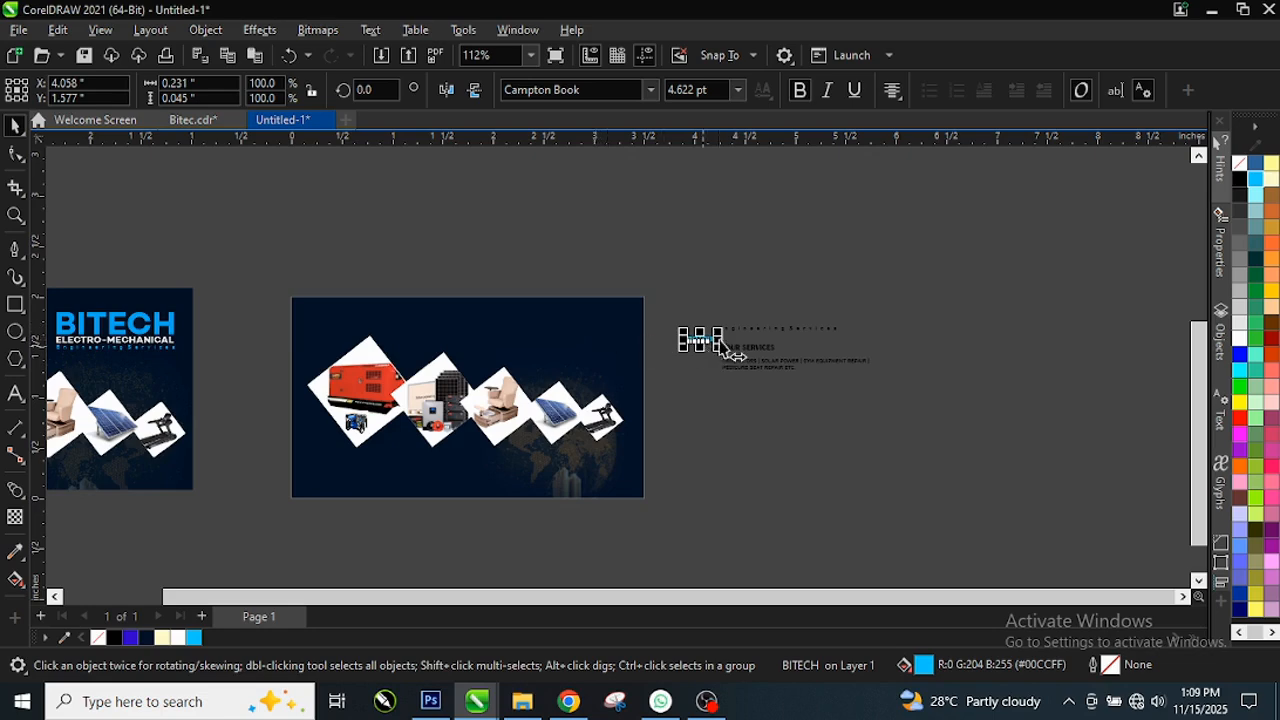
Step: Move the cyan BITECH title onto the navy card, enlarge it to 11.012 pt, and shift it up-left
{"action": "left_click_drag", "start_coordinate": [703, 340], "coordinate": [586, 346]}
{"action": "scroll", "coordinate": [586, 336], "scroll_direction": "up", "scroll_amount": 3}
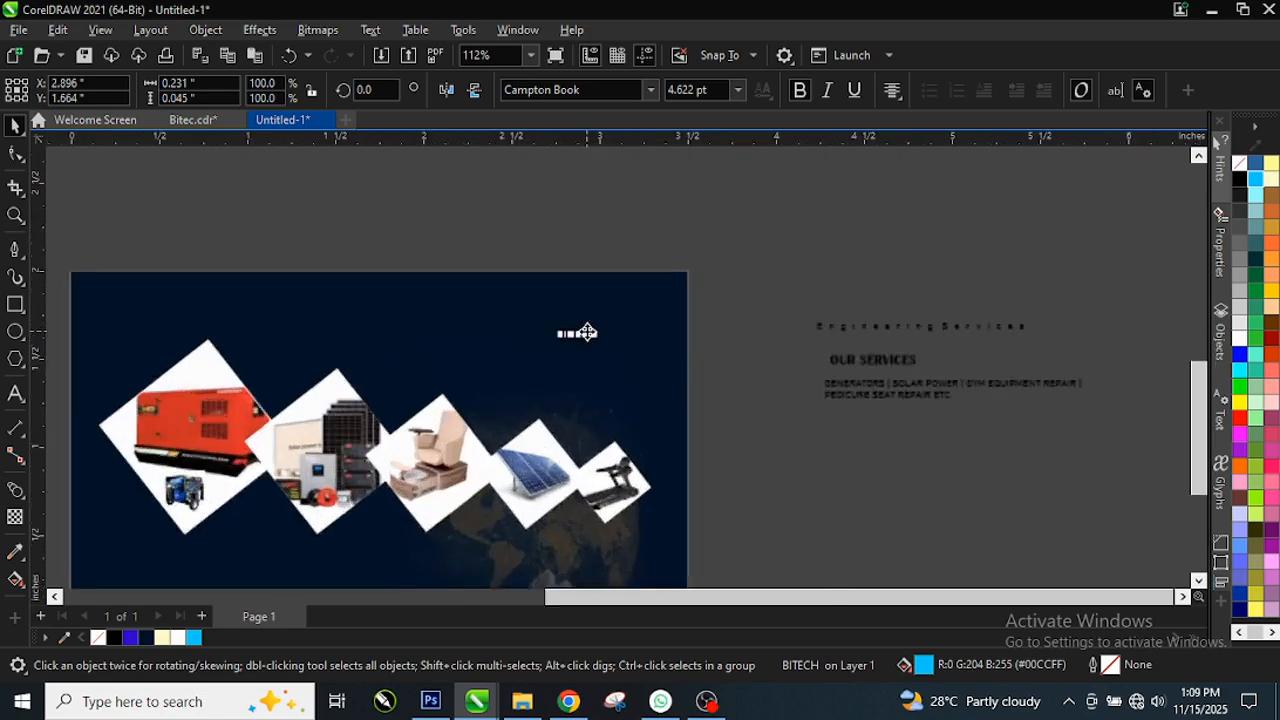
{"action": "scroll", "coordinate": [587, 334], "scroll_direction": "up", "scroll_amount": 5}
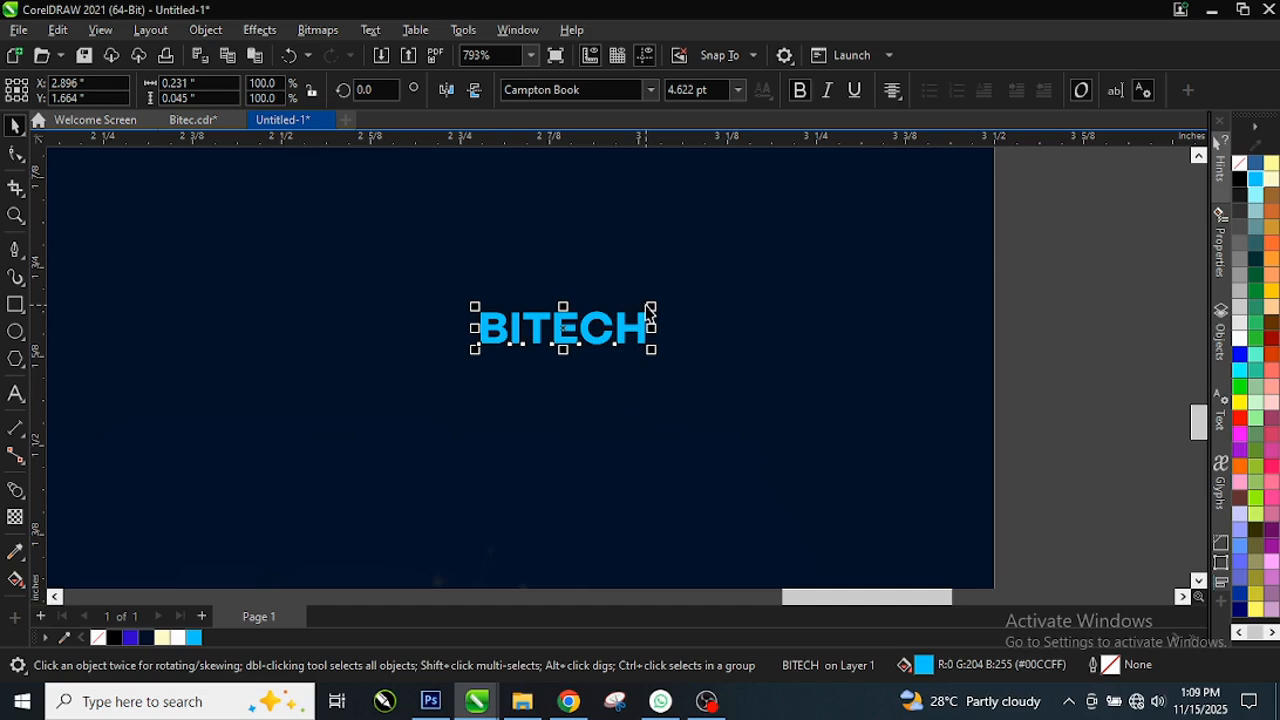
{"action": "left_click", "coordinate": [808, 206]}
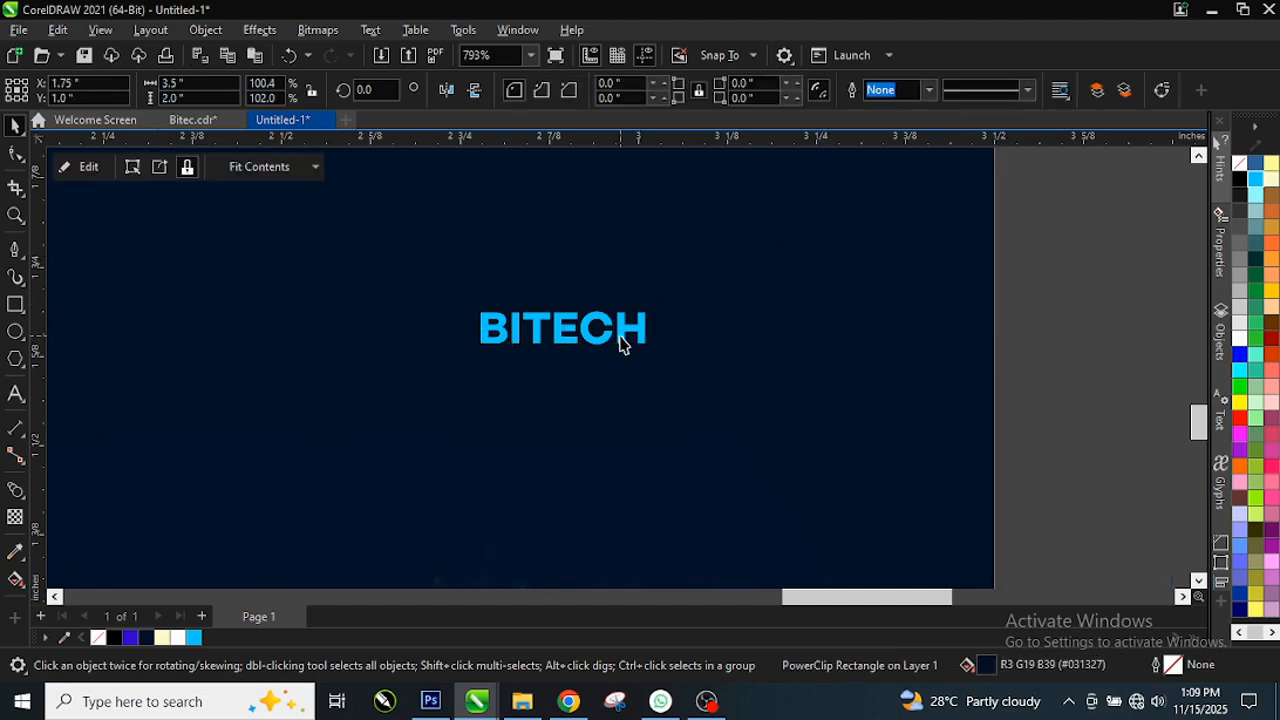
{"action": "left_click", "coordinate": [623, 337]}
{"action": "left_click_drag", "start_coordinate": [655, 308], "coordinate": [880, 210]}
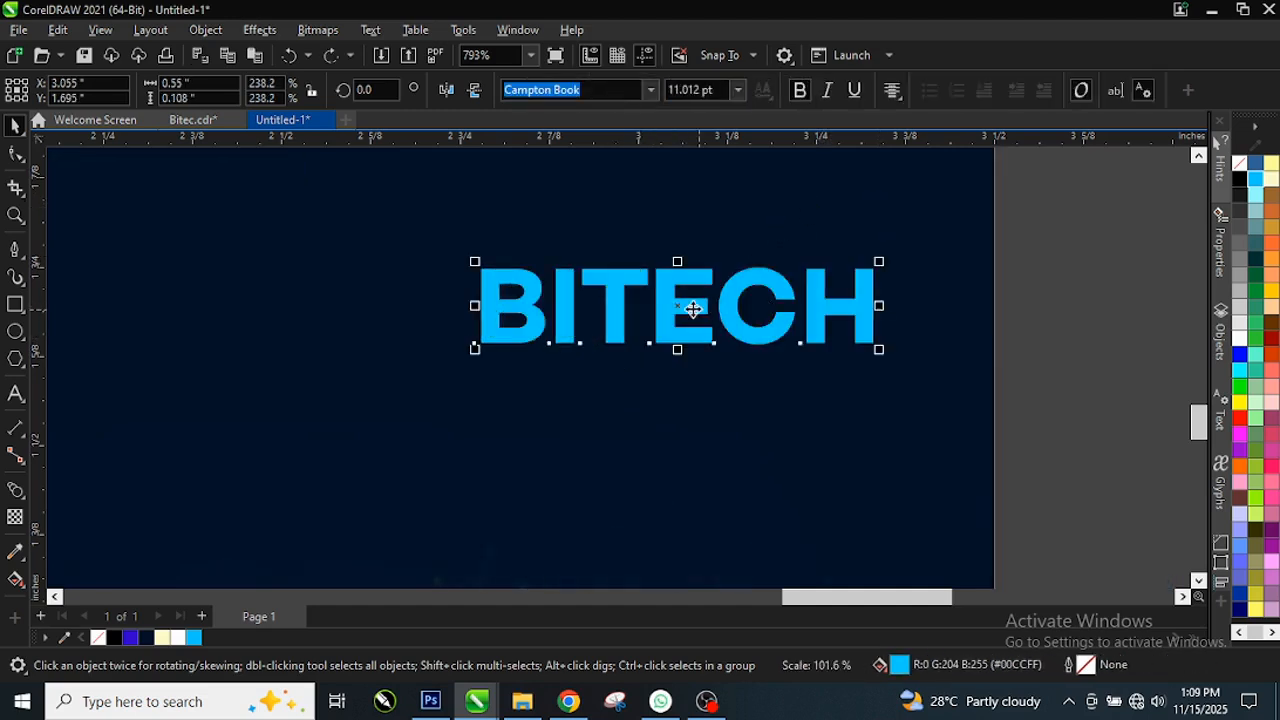
{"action": "left_click_drag", "start_coordinate": [680, 298], "coordinate": [600, 258]}
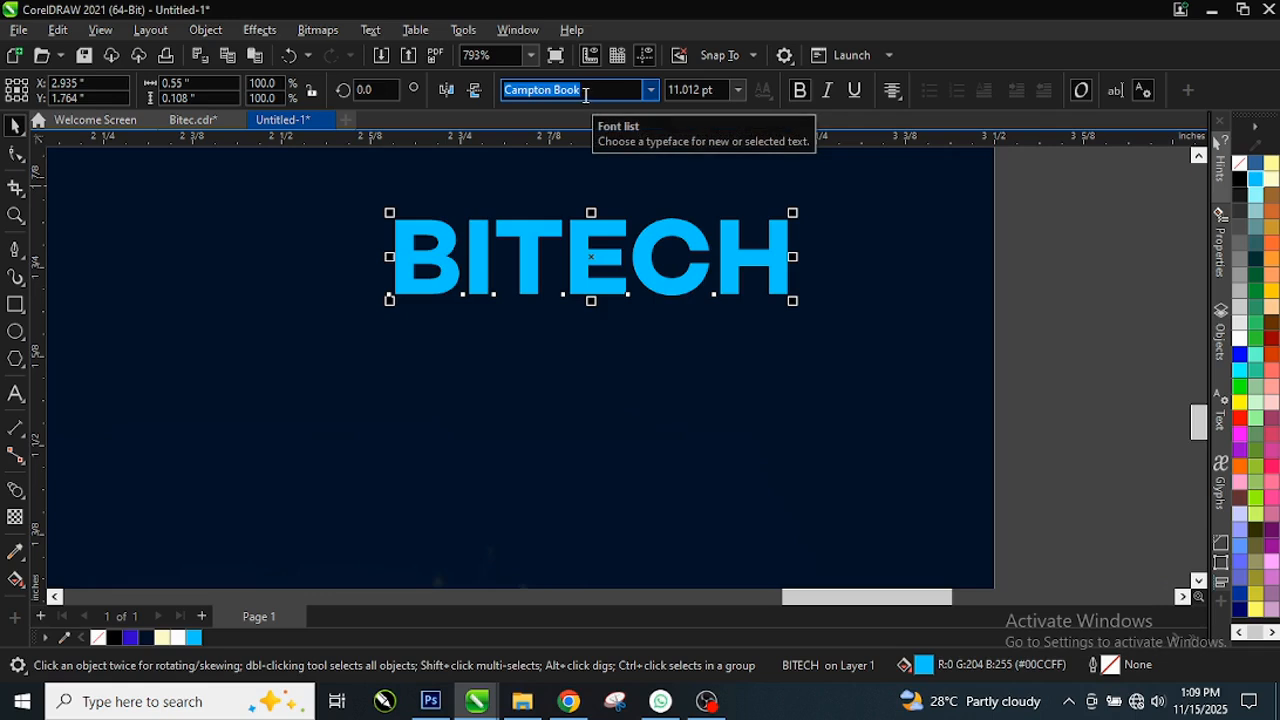
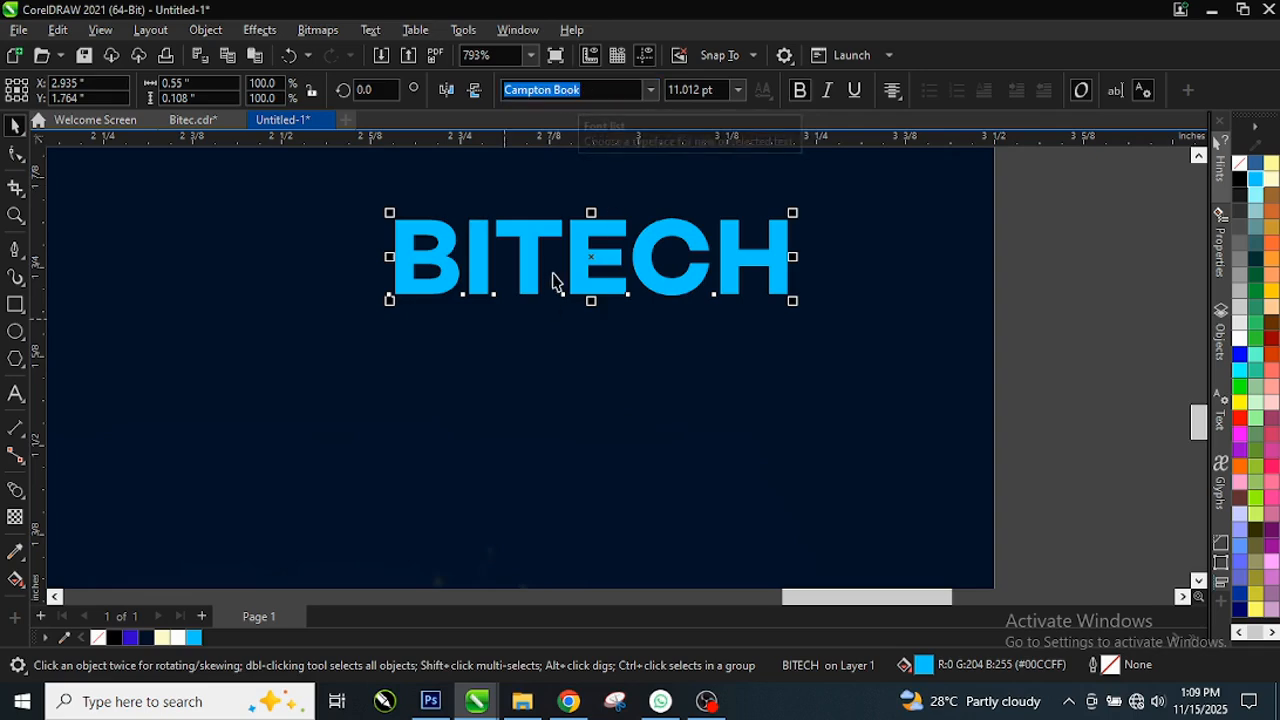
Step: Nudge the blue BITECH title slightly up-left, deselect it, and select the OUR SERVICES heading
{"action": "left_click_drag", "start_coordinate": [594, 261], "coordinate": [574, 252]}
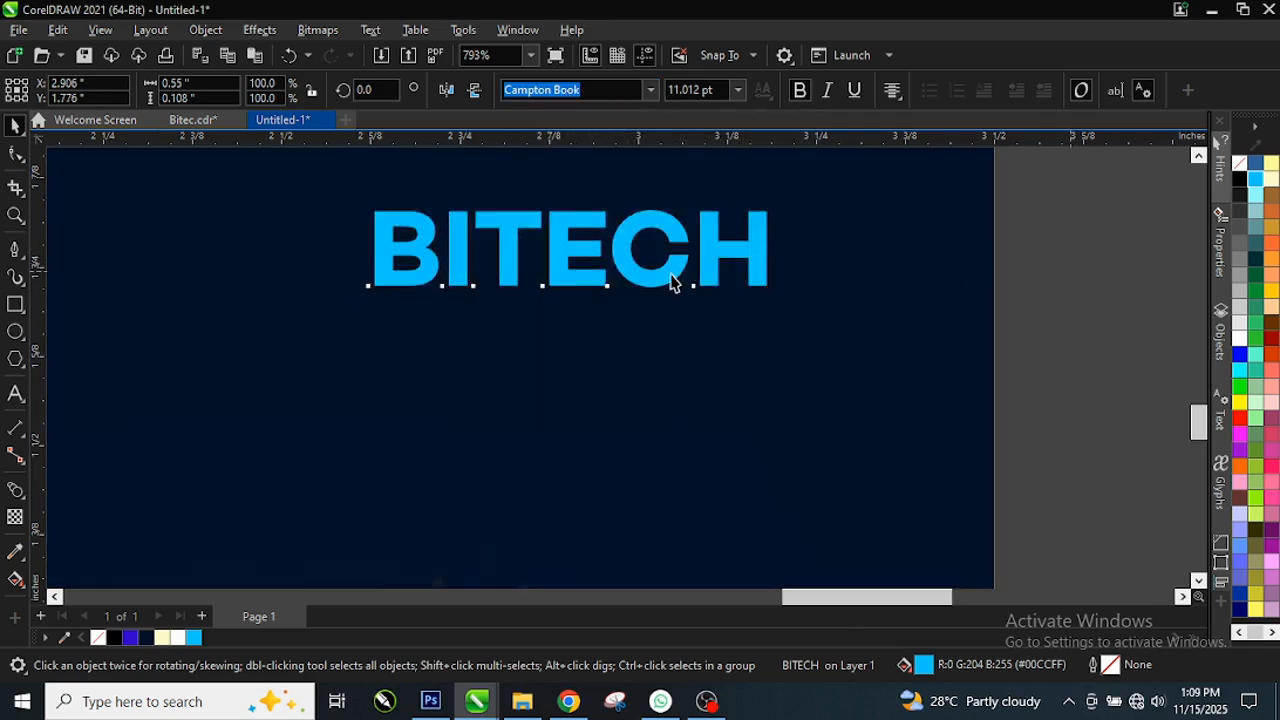
{"action": "key", "text": "Escape"}
{"action": "scroll", "coordinate": [543, 314], "scroll_direction": "down", "scroll_amount": 3}
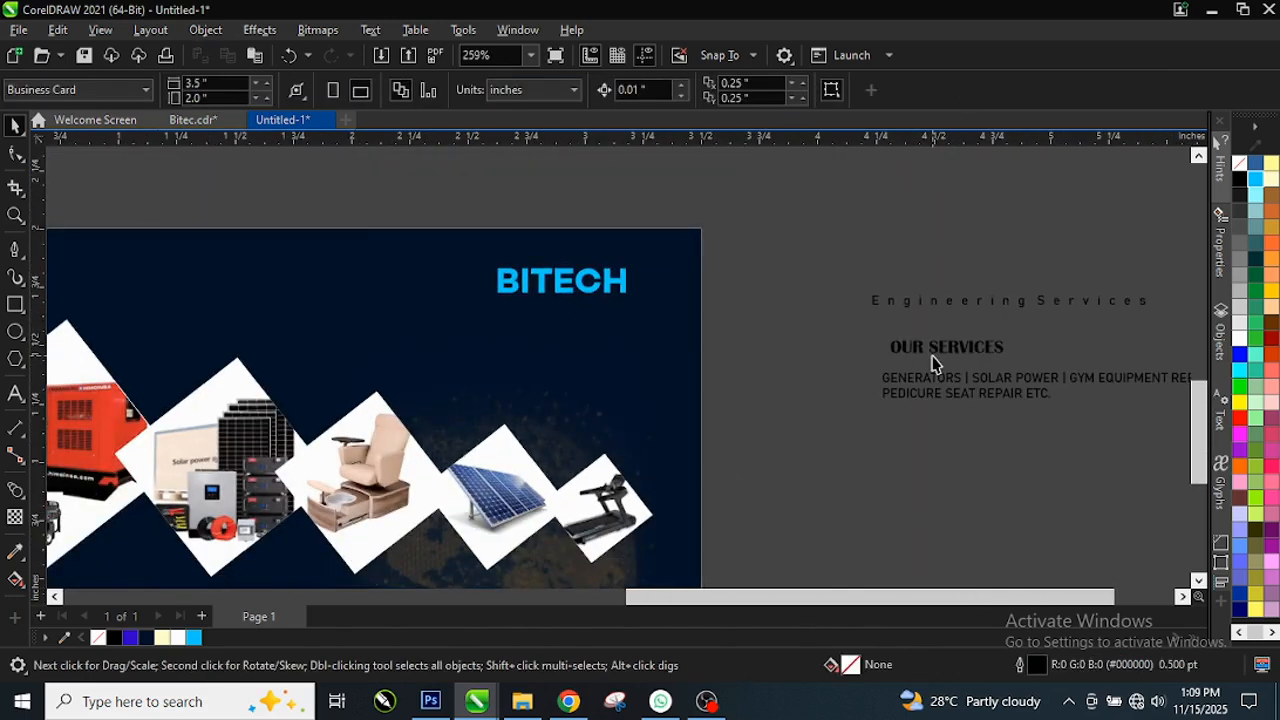
{"action": "left_click", "coordinate": [940, 350]}
Step: Make the ELECTRO-MECHANICAL text white and move it beneath BITECH
{"action": "left_click", "coordinate": [1008, 303]}
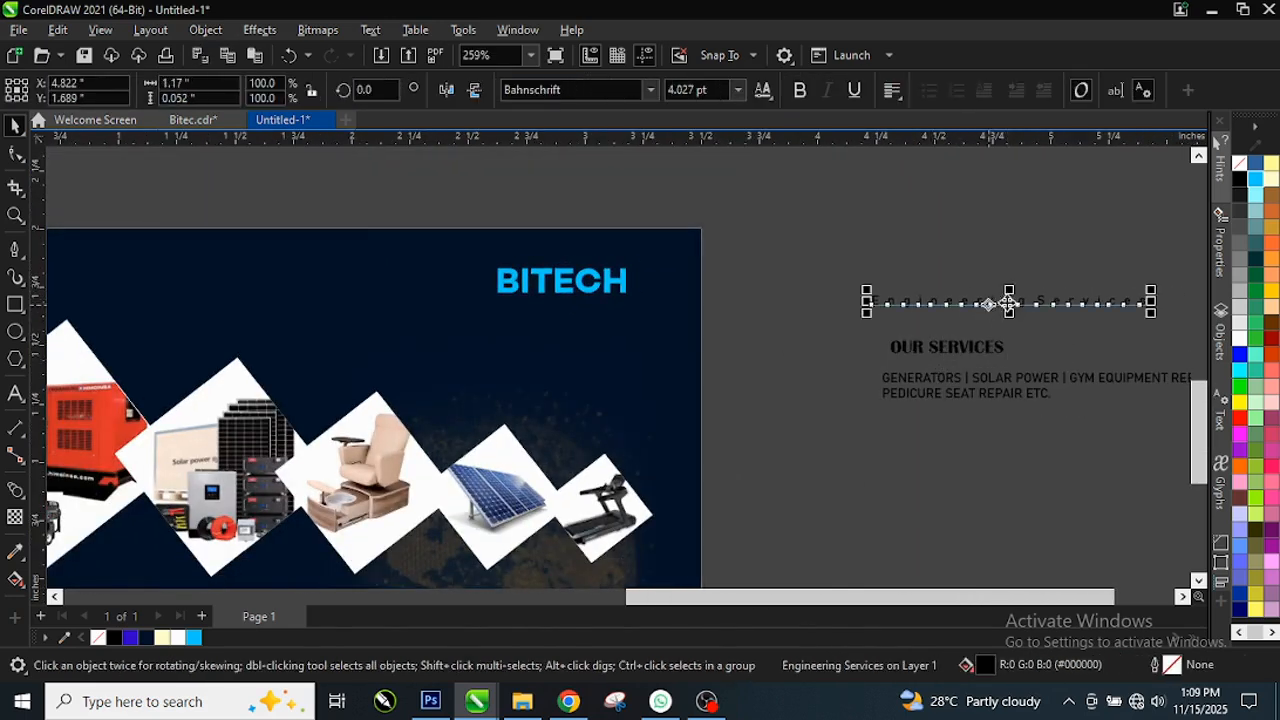
{"action": "left_click_drag", "start_coordinate": [412, 204], "coordinate": [734, 287]}
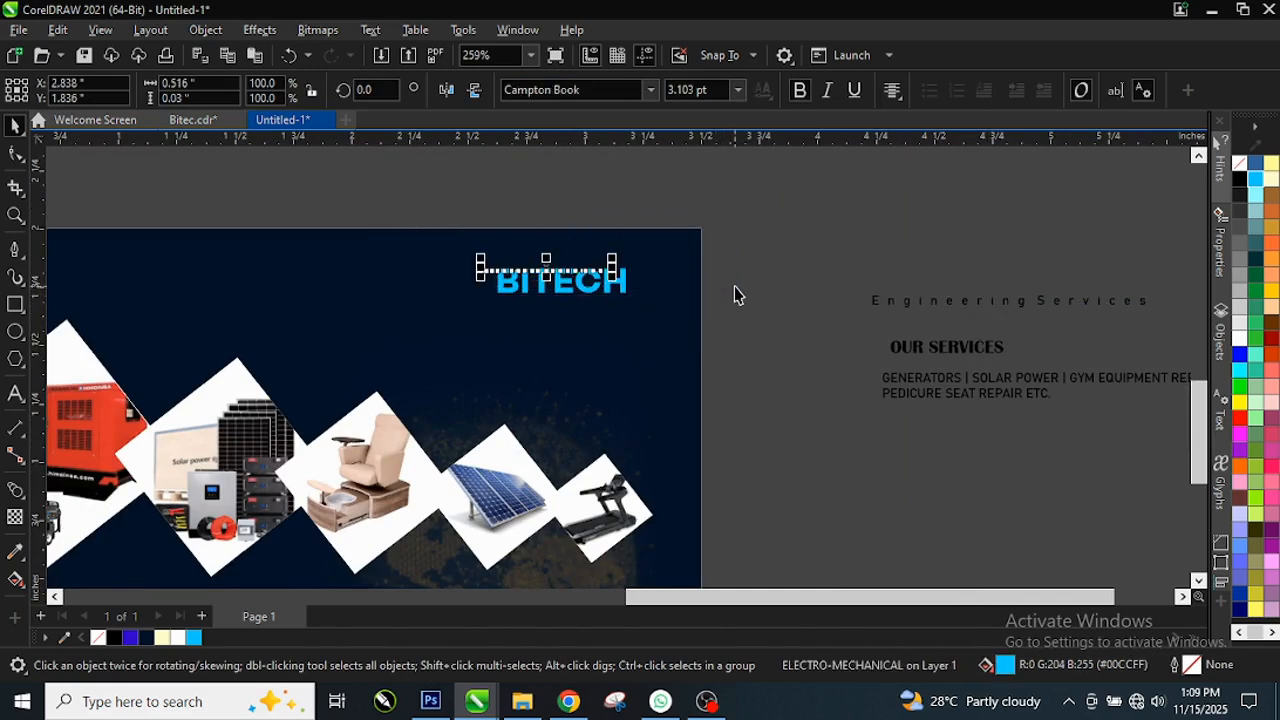
{"action": "left_click", "coordinate": [178, 637]}
{"action": "left_click_drag", "start_coordinate": [548, 313], "coordinate": [558, 302]}
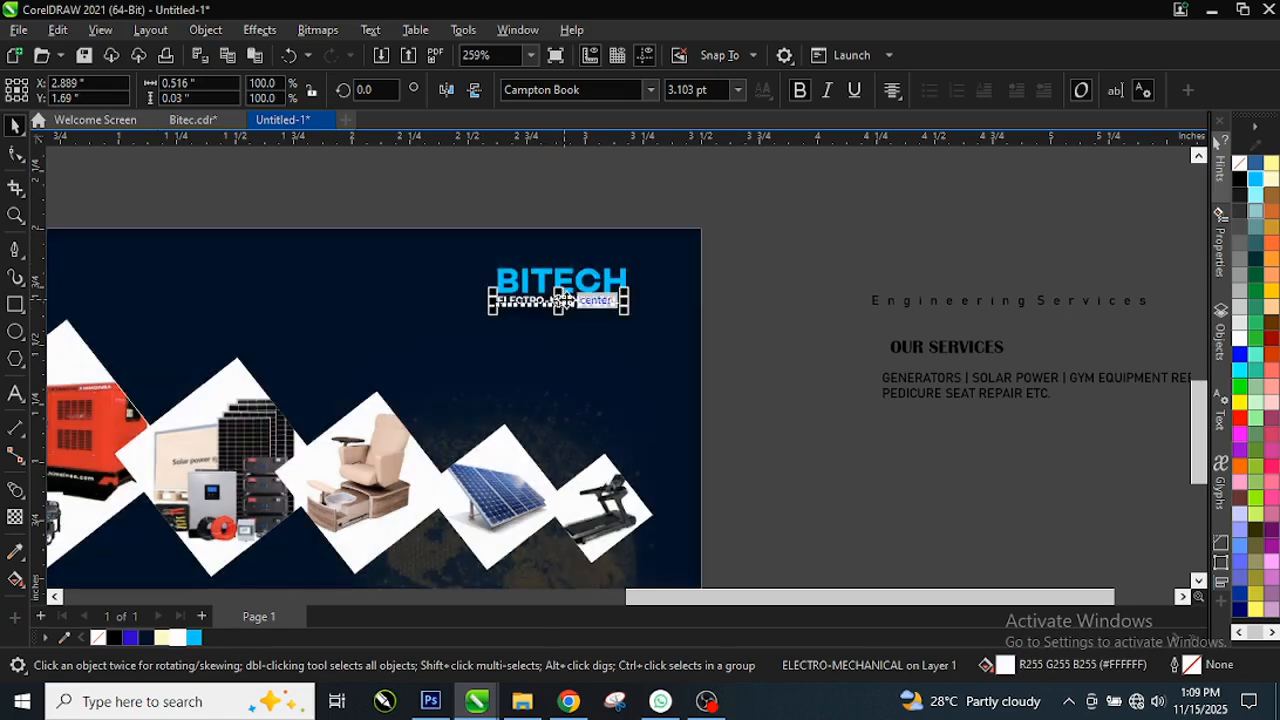
{"action": "scroll", "coordinate": [591, 329], "scroll_direction": "up", "scroll_amount": 5}
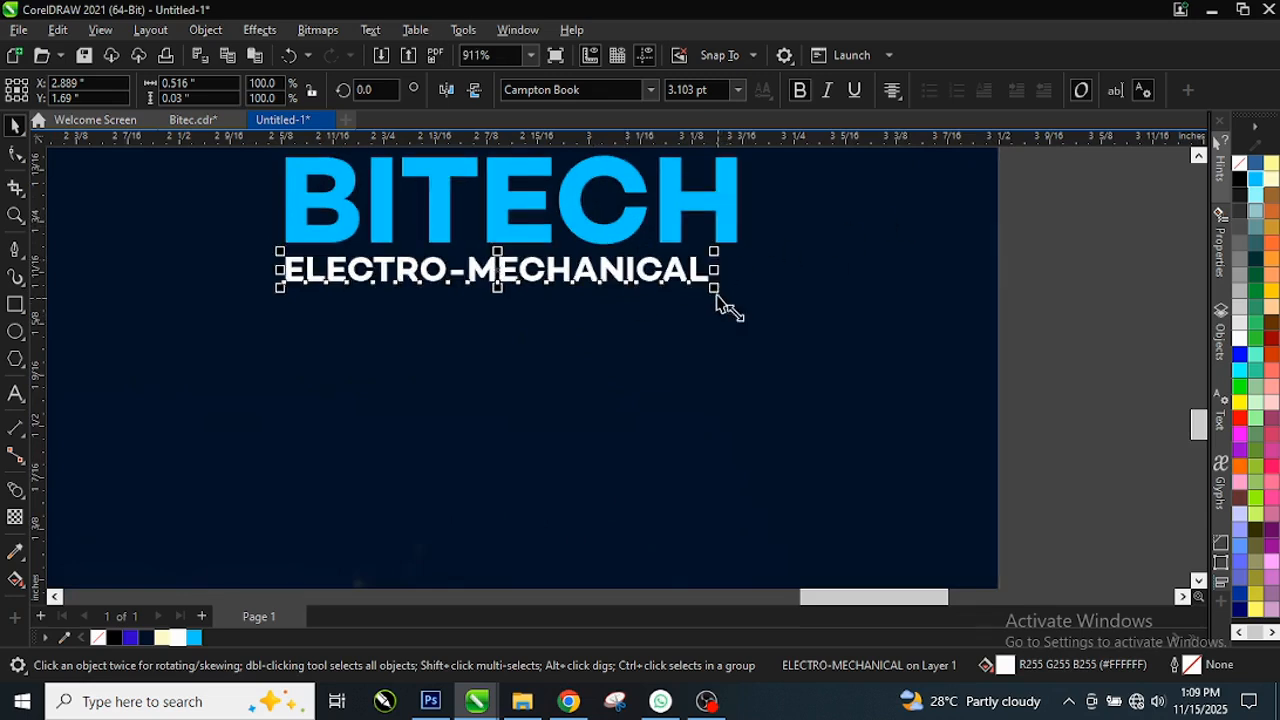
Step: Align ELECTRO-MECHANICAL to BITECH's left edge and stretch it to BITECH's width
{"action": "left_click", "coordinate": [436, 218], "text": "shift"}
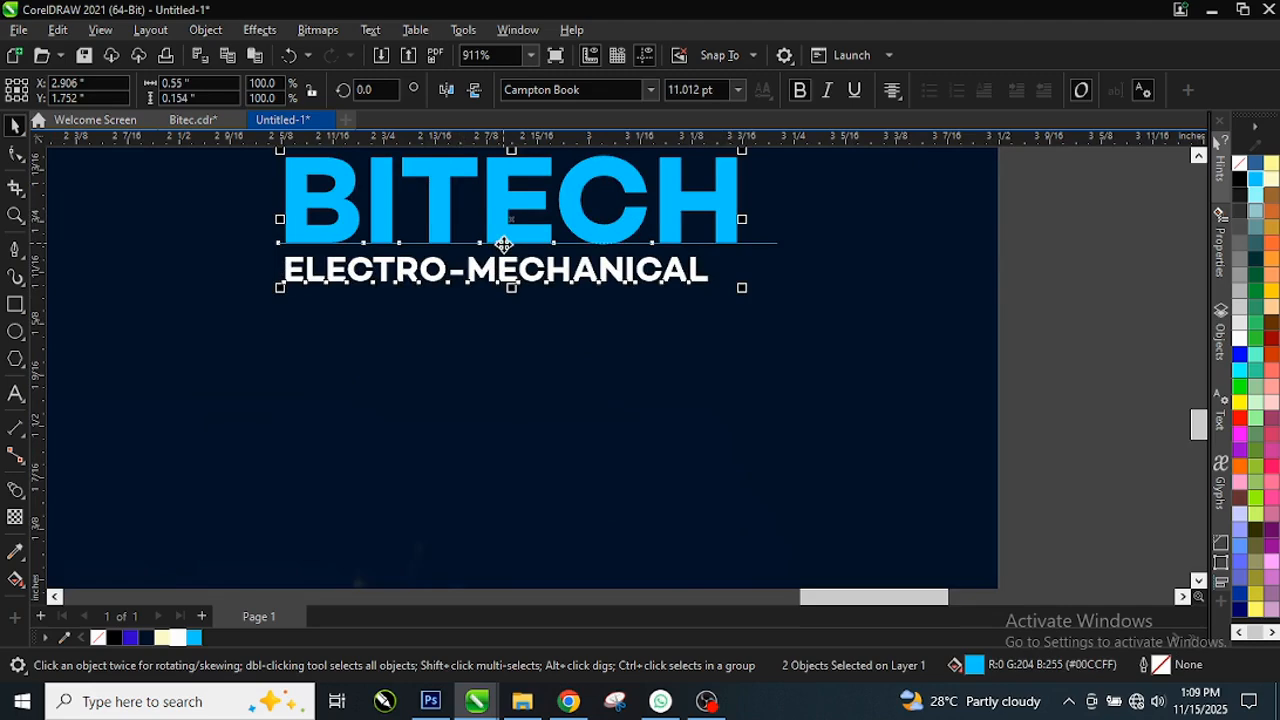
{"action": "key", "text": "r"}
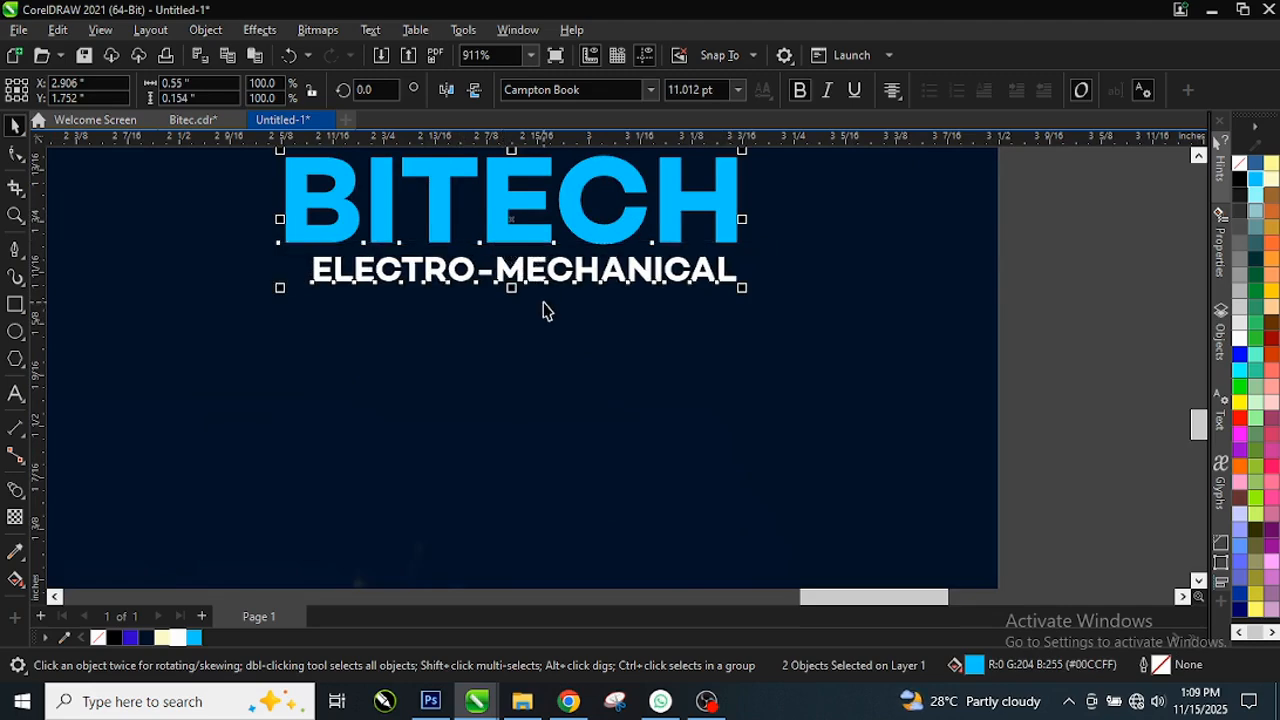
{"action": "key", "text": "l"}
{"action": "left_click", "coordinate": [1058, 249]}
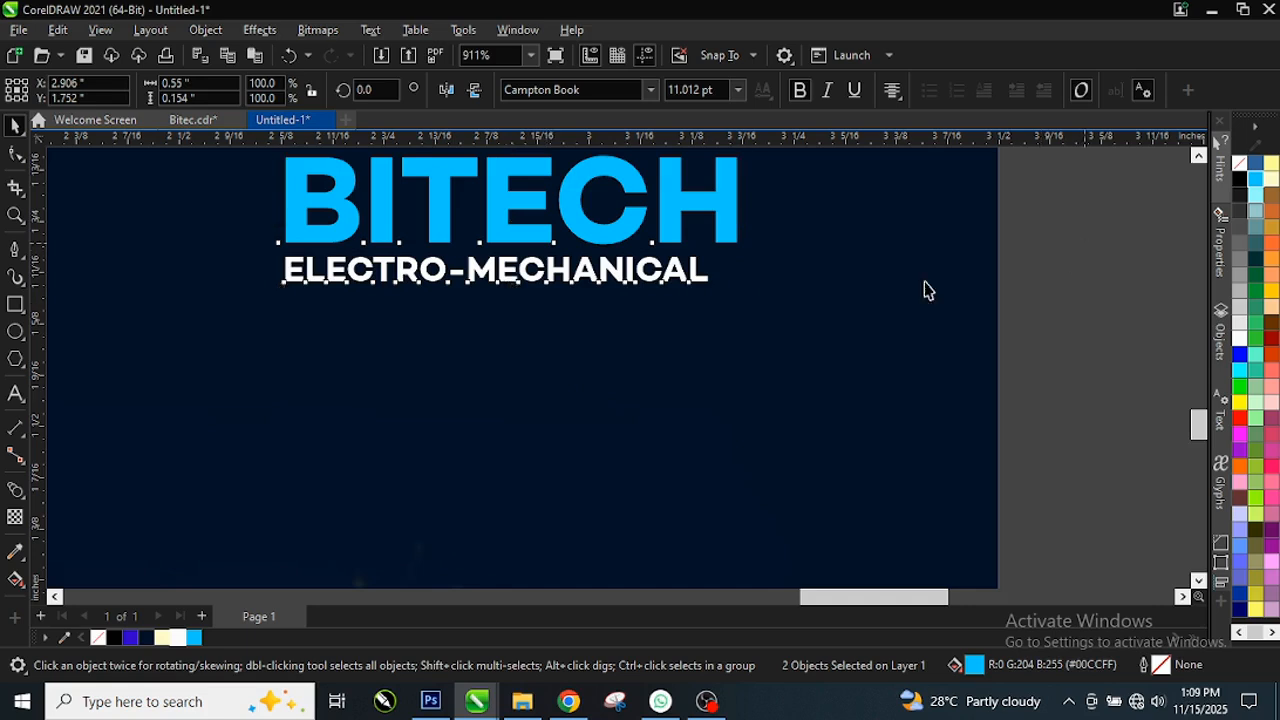
{"action": "left_click", "coordinate": [697, 283]}
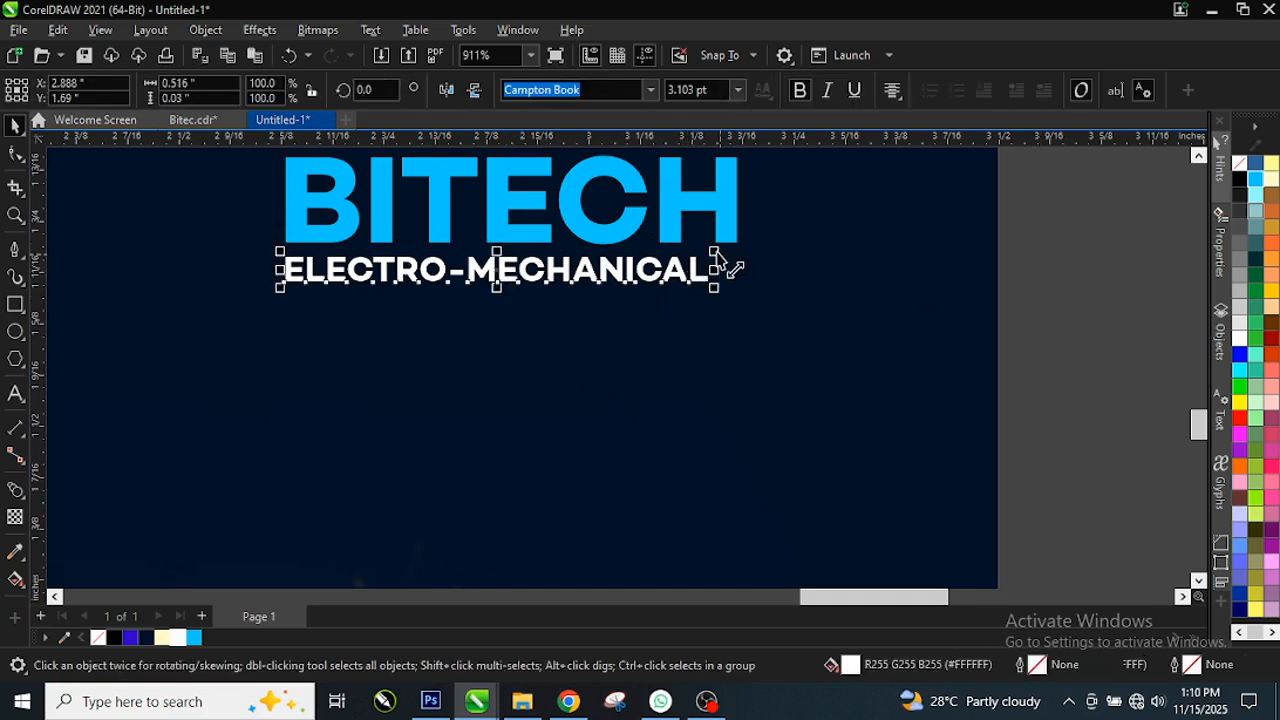
{"action": "left_click_drag", "start_coordinate": [727, 256], "coordinate": [744, 242]}
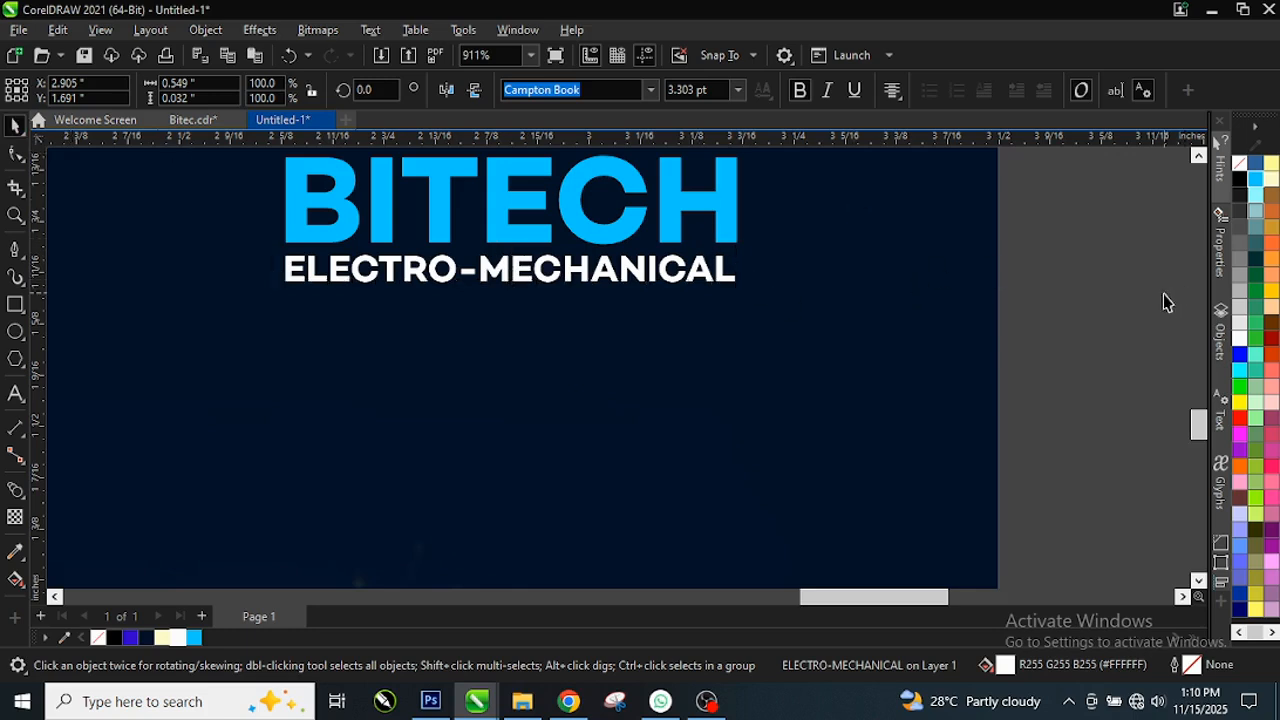
{"action": "key", "text": "i"}
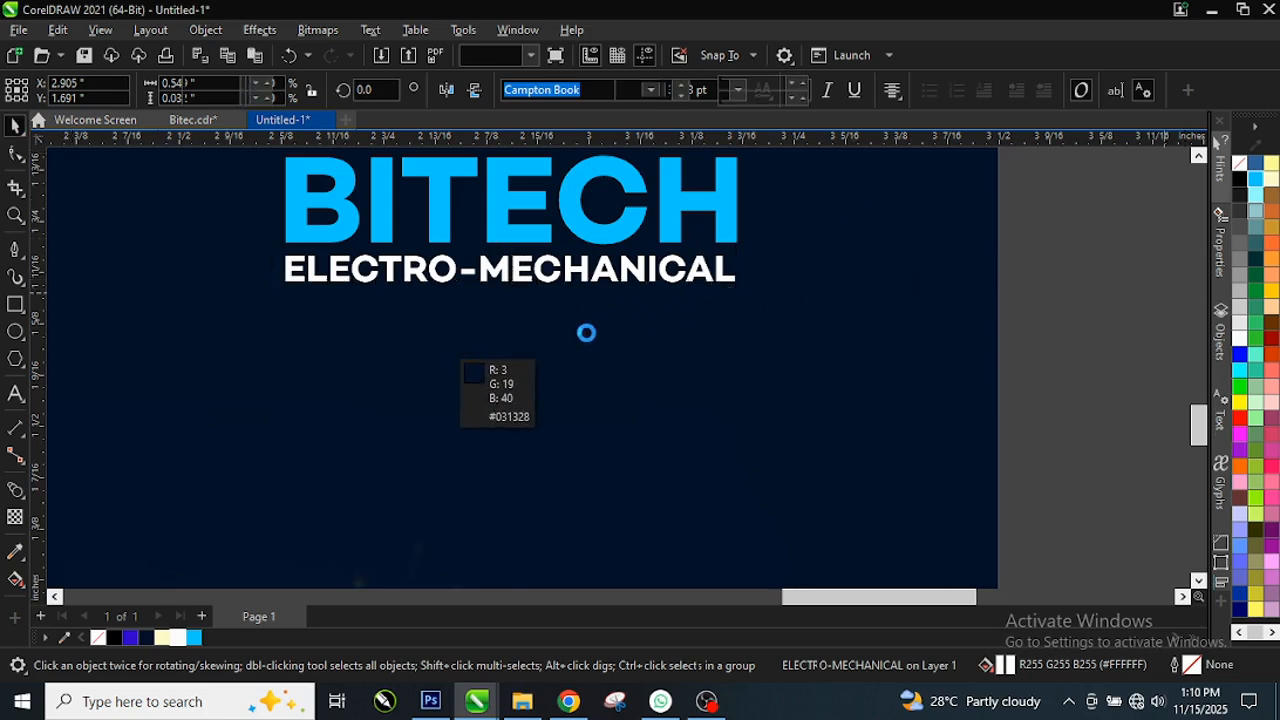
{"action": "scroll", "coordinate": [586, 332], "scroll_direction": "down", "scroll_amount": 1}
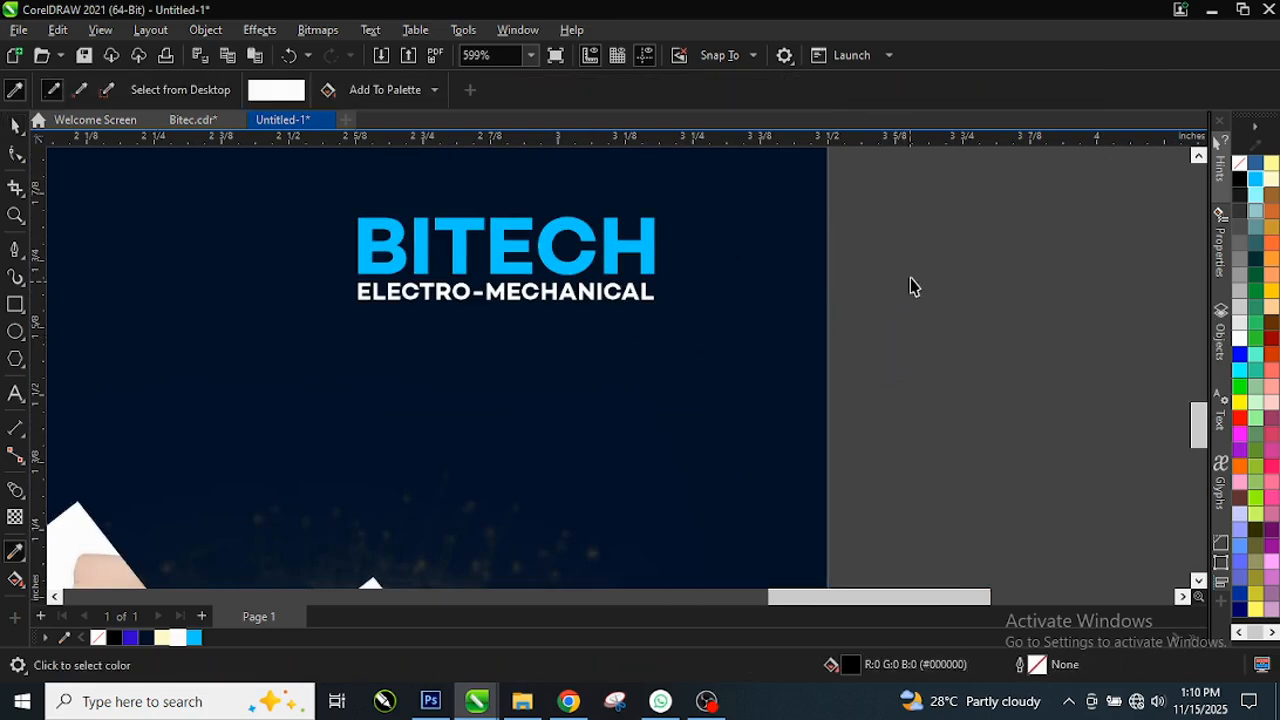
{"action": "key", "text": "space"}
{"action": "scroll", "coordinate": [730, 356], "scroll_direction": "down", "scroll_amount": 1}
{"action": "left_click", "coordinate": [1072, 337]}
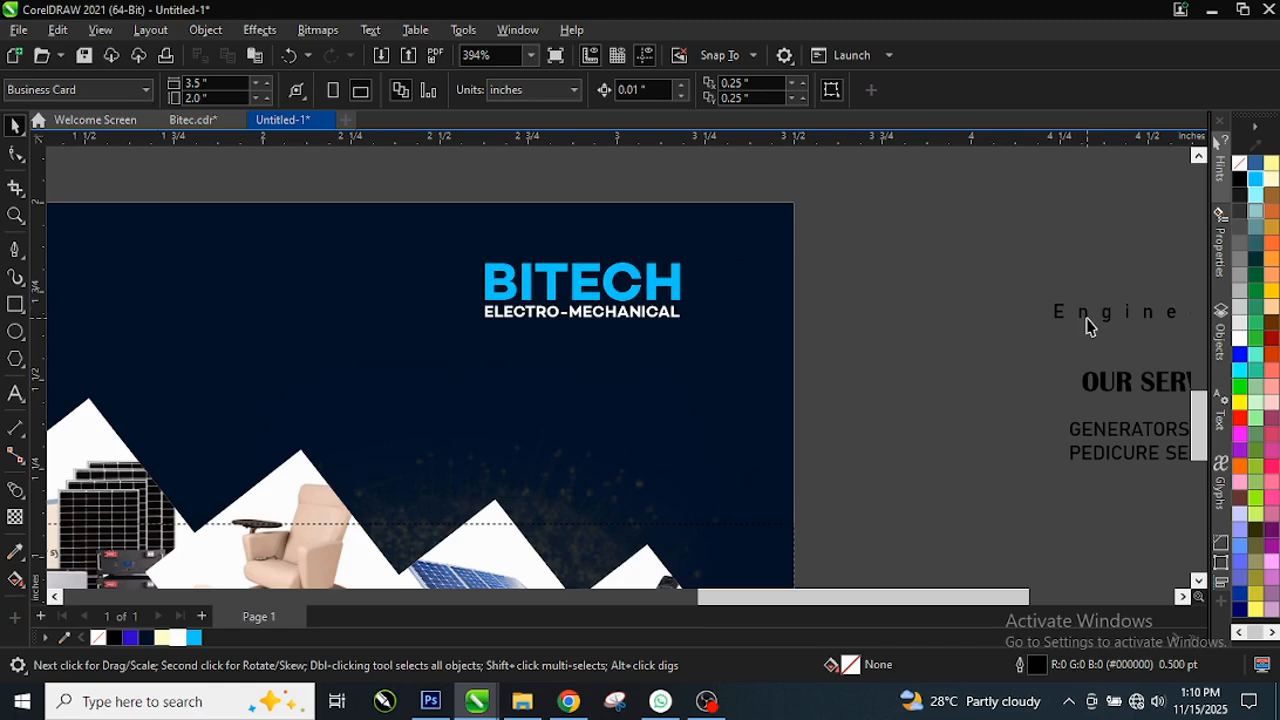
Step: Place a copy of the Engineering Services line on the card and resize it
{"action": "left_click_drag", "start_coordinate": [1118, 316], "coordinate": [553, 343]}
{"action": "right_click", "coordinate": [553, 343]}
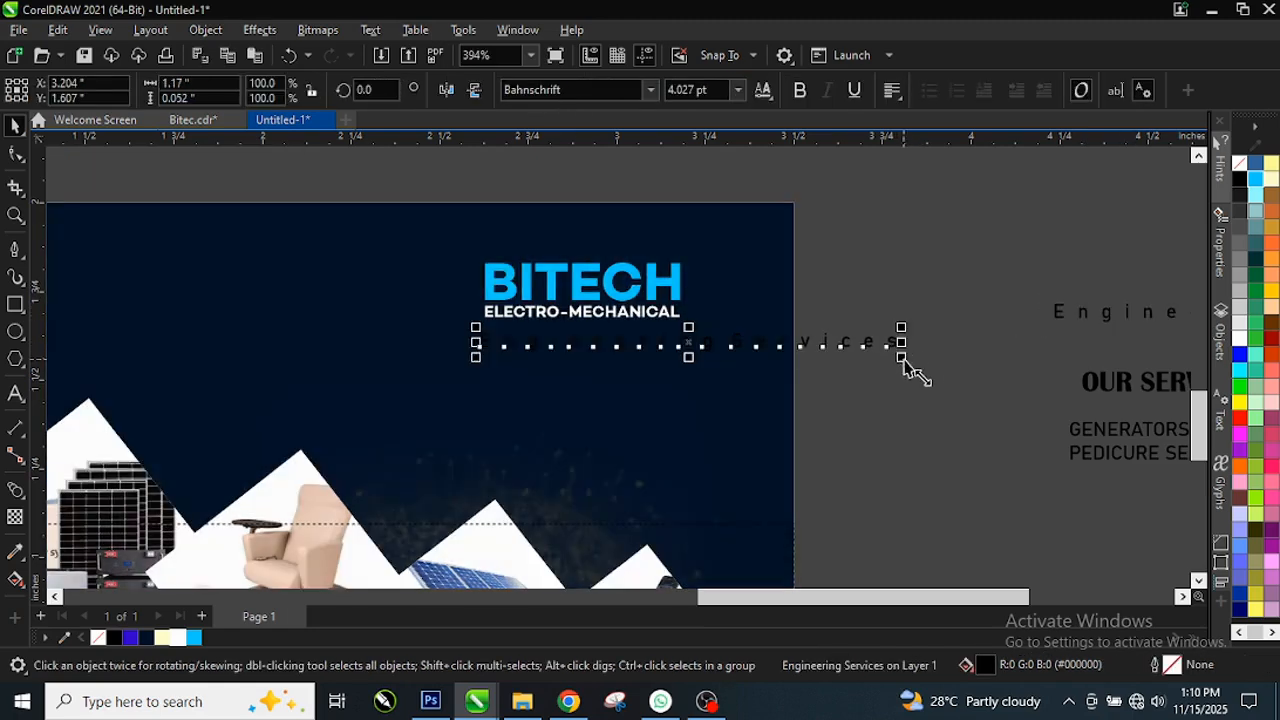
{"action": "left_click_drag", "start_coordinate": [904, 358], "coordinate": [629, 343]}
{"action": "scroll", "coordinate": [560, 338], "scroll_direction": "up", "scroll_amount": 5}
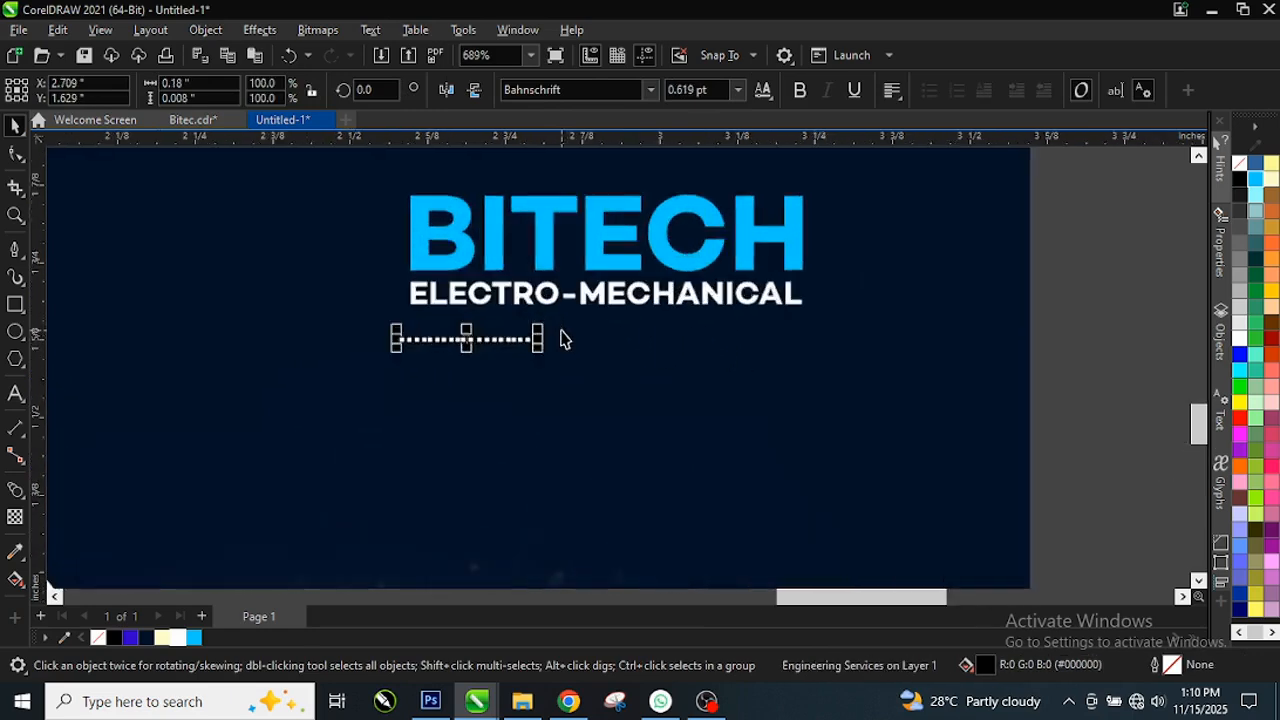
{"action": "left_click_drag", "start_coordinate": [527, 333], "coordinate": [895, 316]}
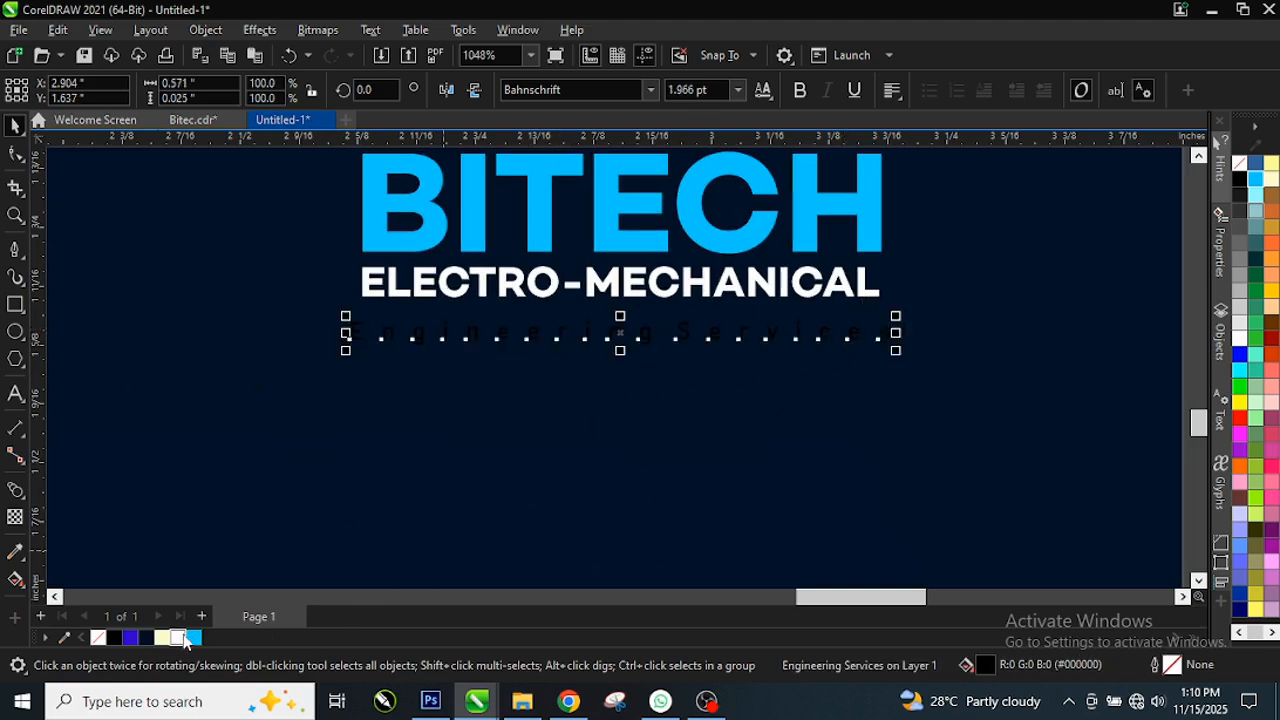
Step: Make Engineering Services white, set it under ELECTRO-MECHANICAL, and fit it to BITECH's width
{"action": "left_click", "coordinate": [182, 638]}
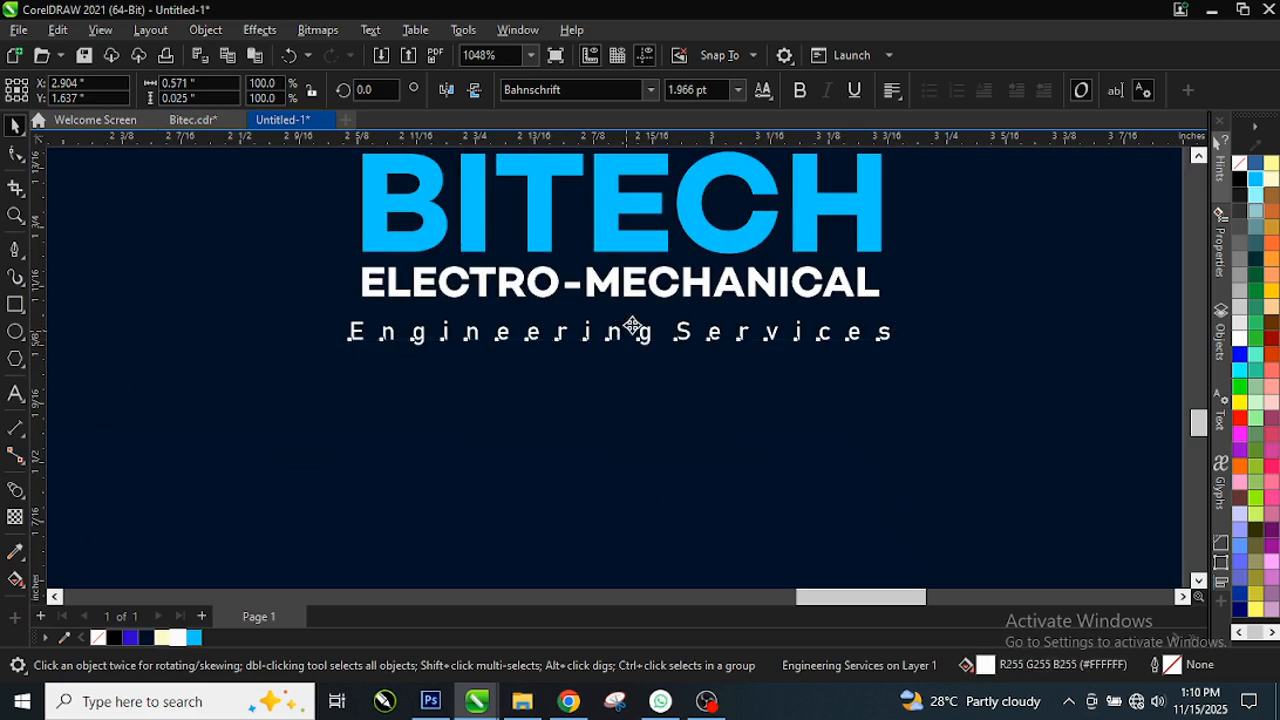
{"action": "mouse_move", "coordinate": [632, 325]}
{"action": "left_mouse_down"}
{"action": "mouse_move", "coordinate": [651, 329]}
{"action": "mouse_move", "coordinate": [634, 322]}
{"action": "left_mouse_up"}
{"action": "left_click_drag", "start_coordinate": [911, 335], "coordinate": [881, 295]}
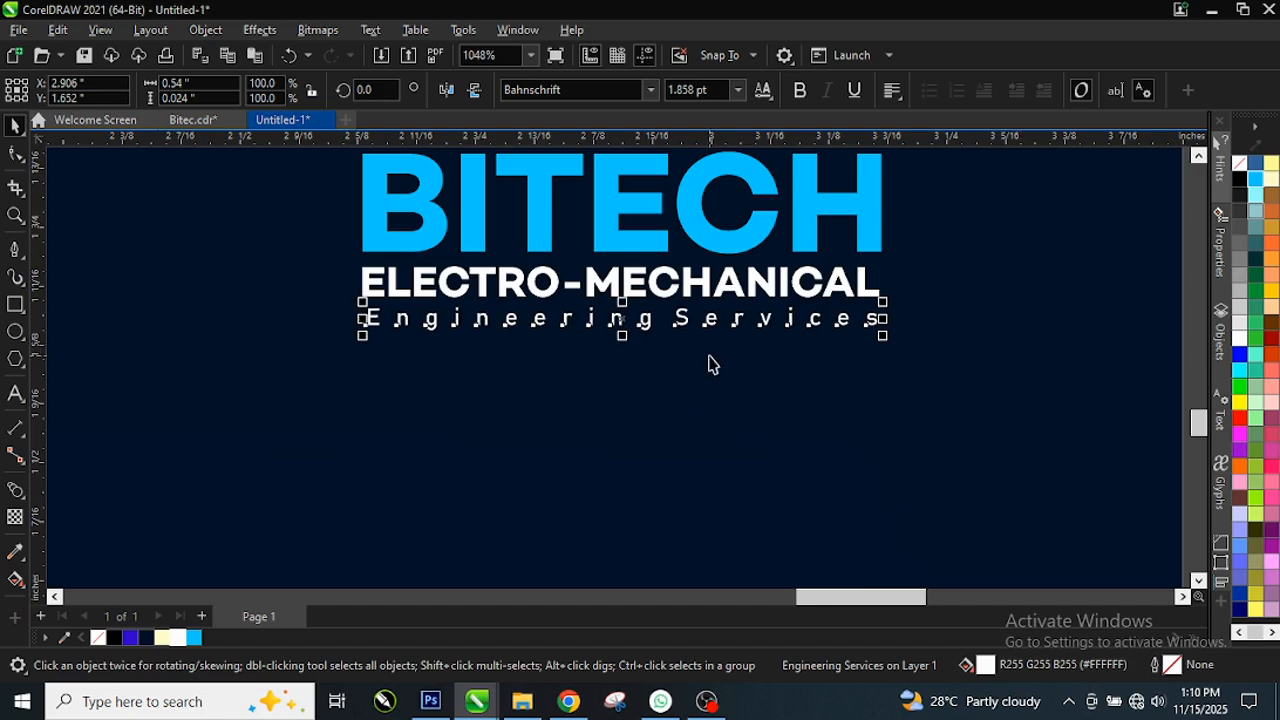
{"action": "key", "text": "i"}
{"action": "scroll", "coordinate": [560, 380], "scroll_direction": "down", "scroll_amount": 3}
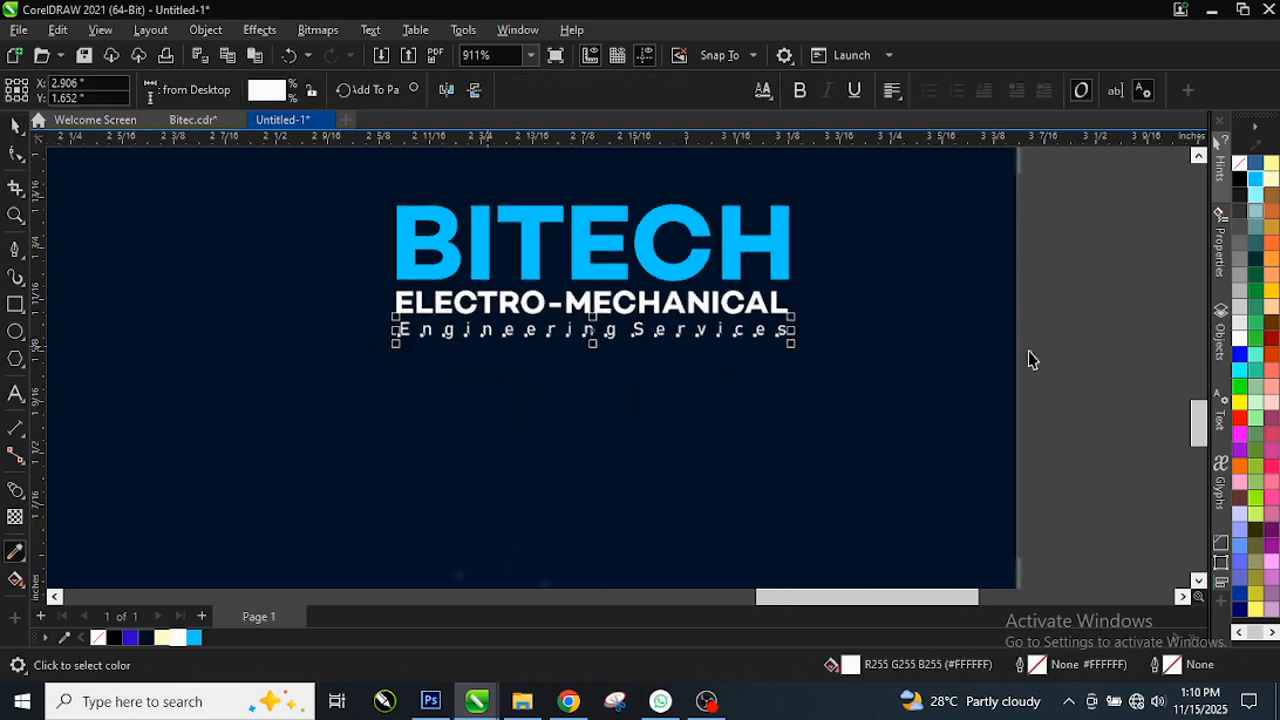
{"action": "key", "text": "space"}
{"action": "left_click", "coordinate": [1077, 343]}
{"action": "scroll", "coordinate": [555, 370], "scroll_direction": "down", "scroll_amount": 4}
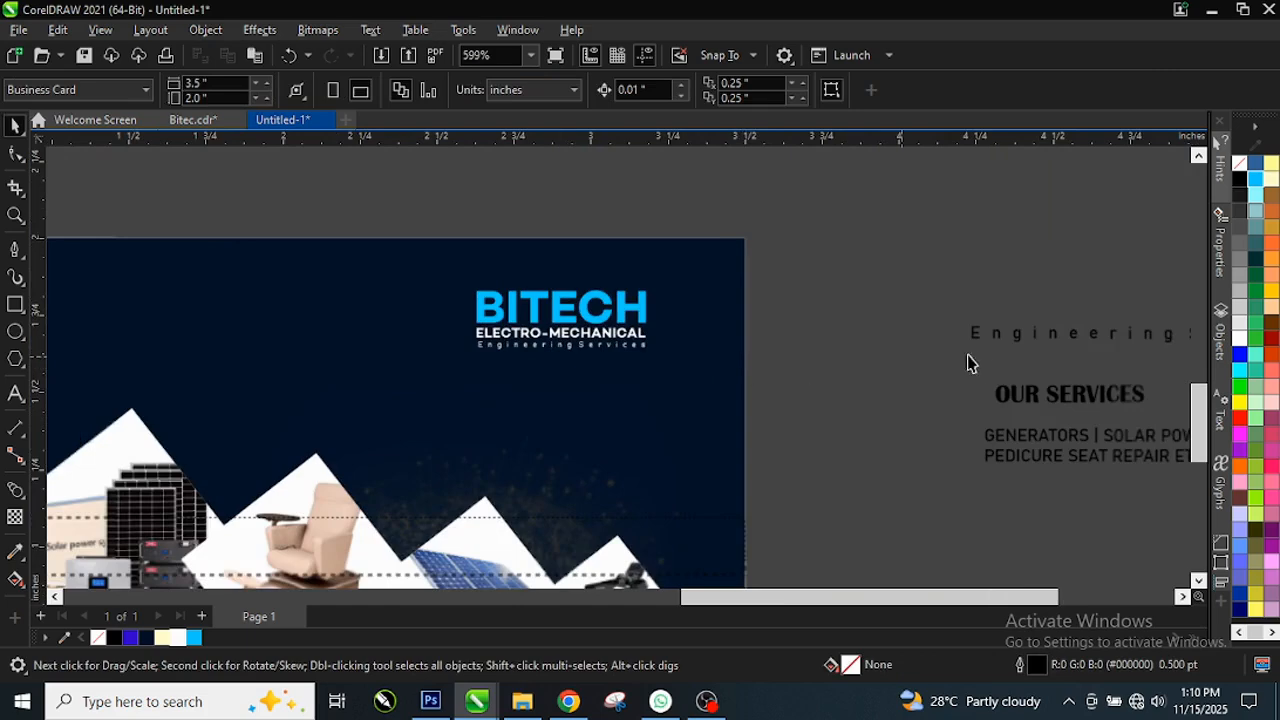
Step: Scale BITECH and both subtitles as one block to about 161%, then undo the last change
{"action": "scroll", "coordinate": [674, 414], "scroll_direction": "down", "scroll_amount": 1}
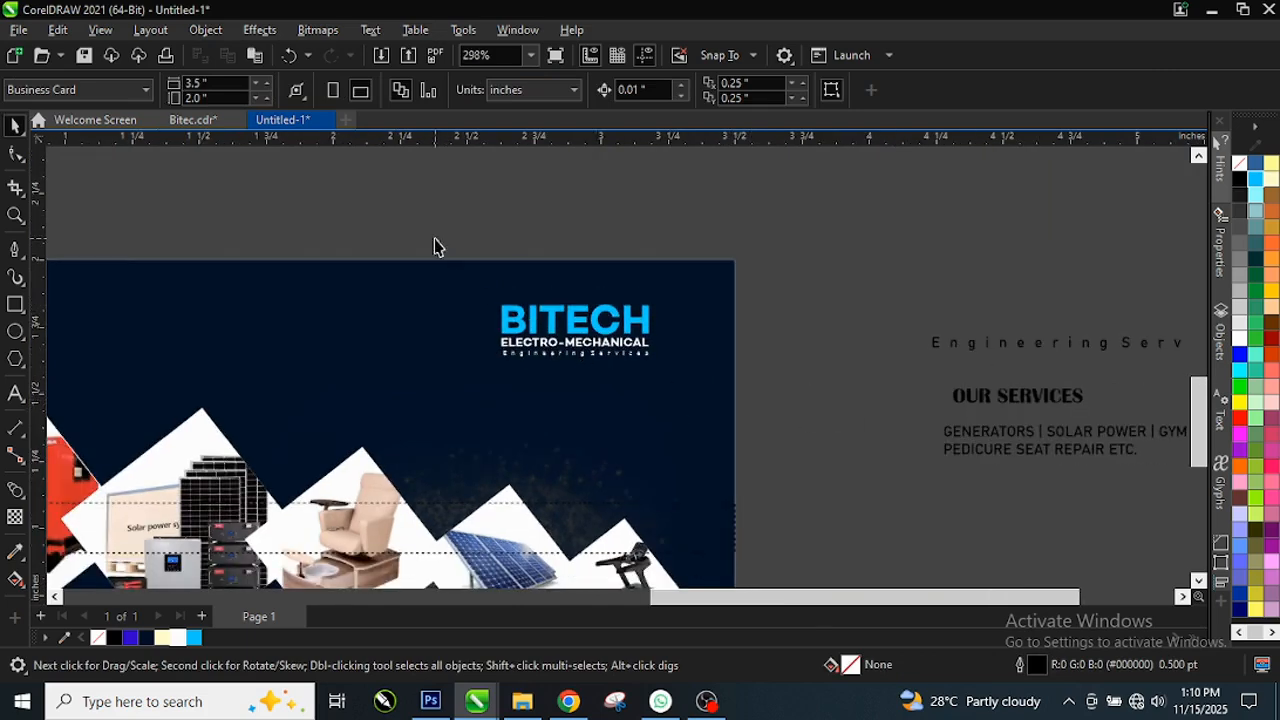
{"action": "left_click_drag", "start_coordinate": [434, 246], "coordinate": [664, 396]}
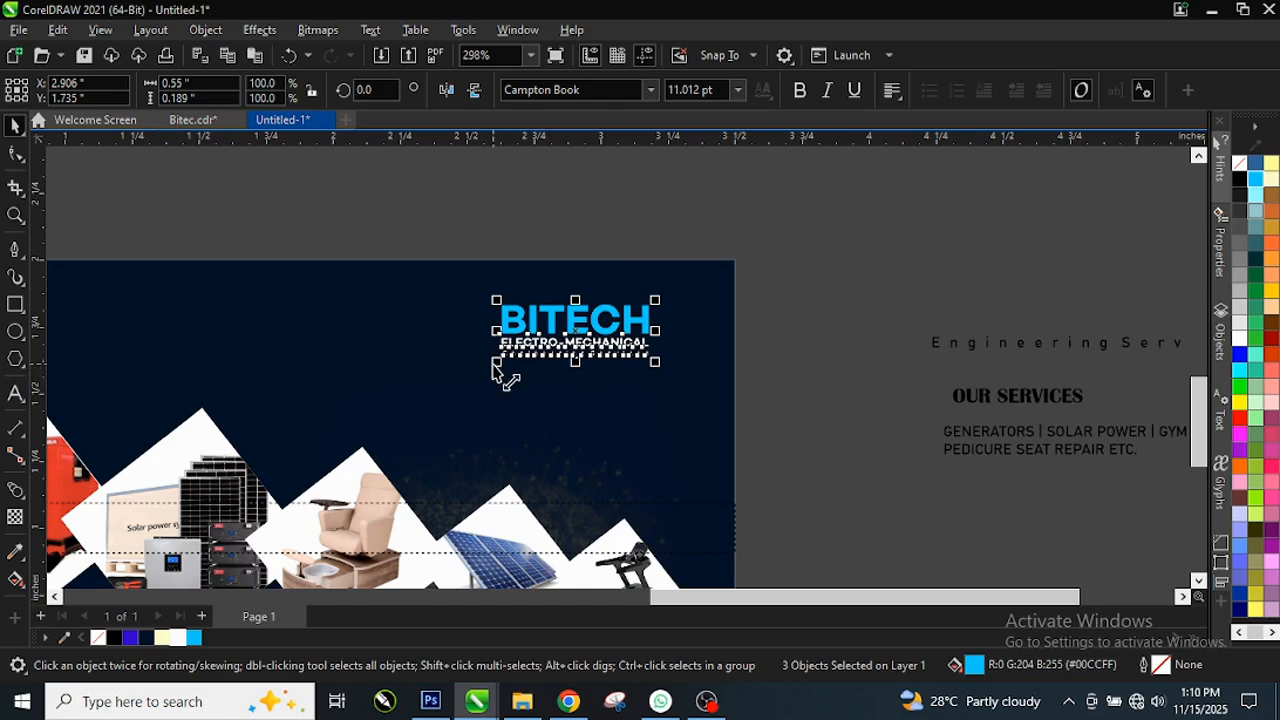
{"action": "left_click_drag", "start_coordinate": [496, 362], "coordinate": [405, 395]}
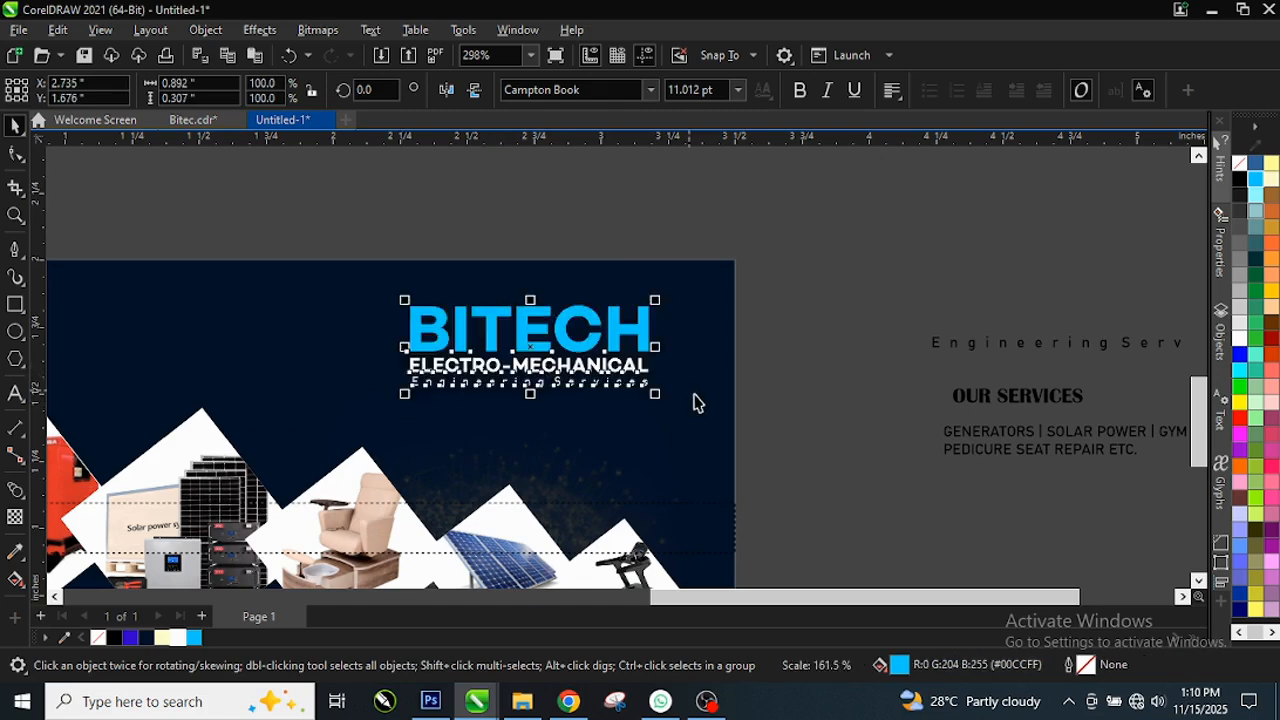
{"action": "scroll", "coordinate": [737, 405], "scroll_direction": "down", "scroll_amount": 3}
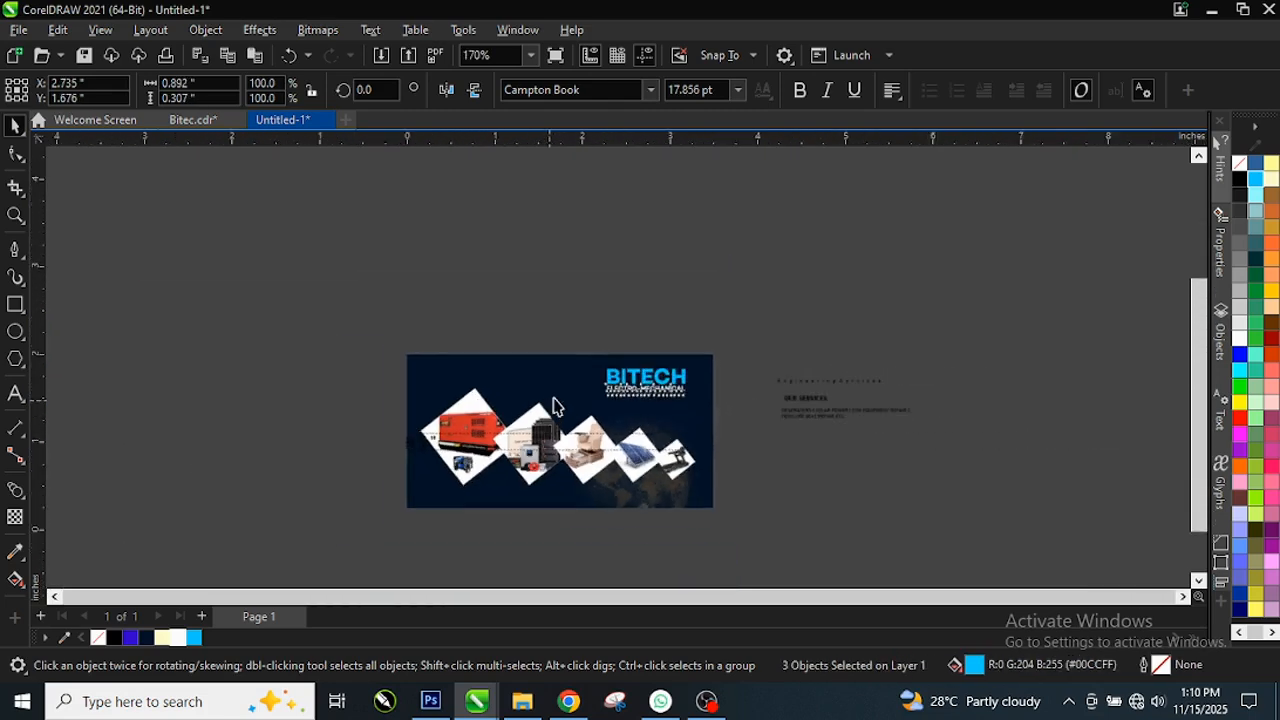
{"action": "scroll", "coordinate": [556, 407], "scroll_direction": "down", "scroll_amount": 3}
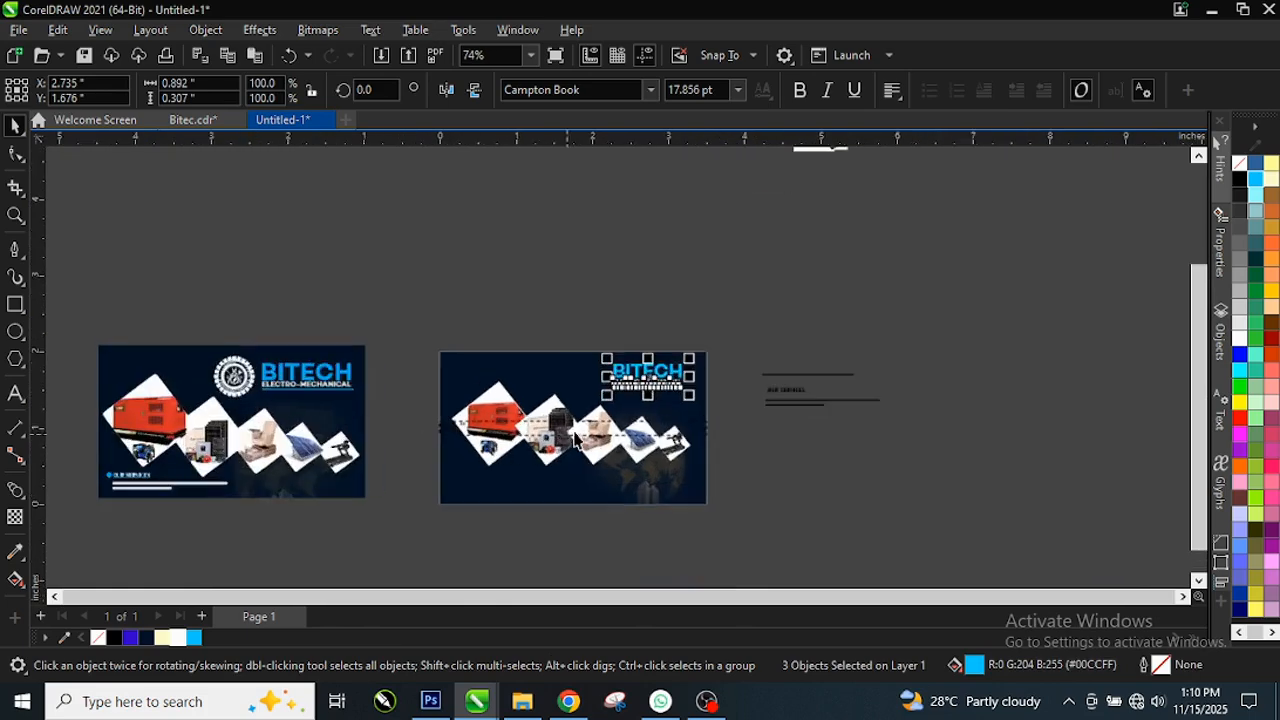
{"action": "key", "text": "ctrl+z"}
Step: Delete the stray text frame on the right card
{"action": "left_click", "coordinate": [625, 436]}
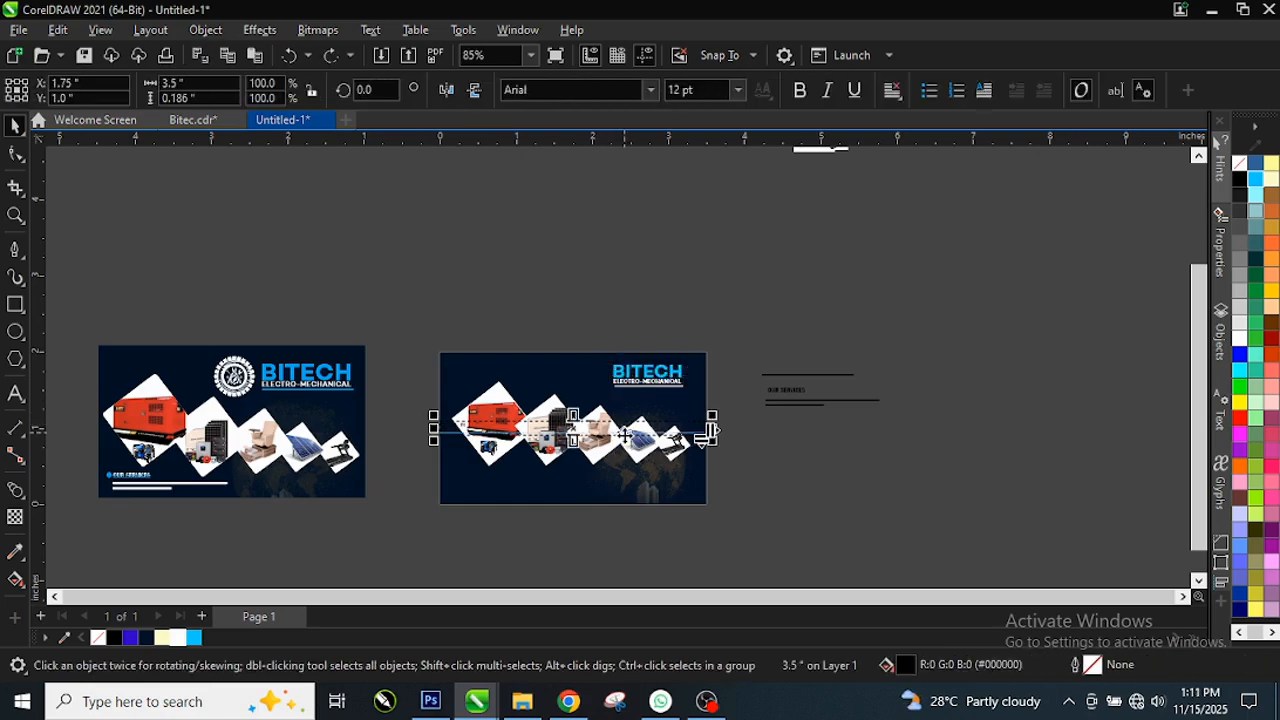
{"action": "key", "text": "Delete"}
{"action": "scroll", "coordinate": [627, 432], "scroll_direction": "up", "scroll_amount": 5}
{"action": "scroll", "coordinate": [654, 342], "scroll_direction": "down", "scroll_amount": 4}
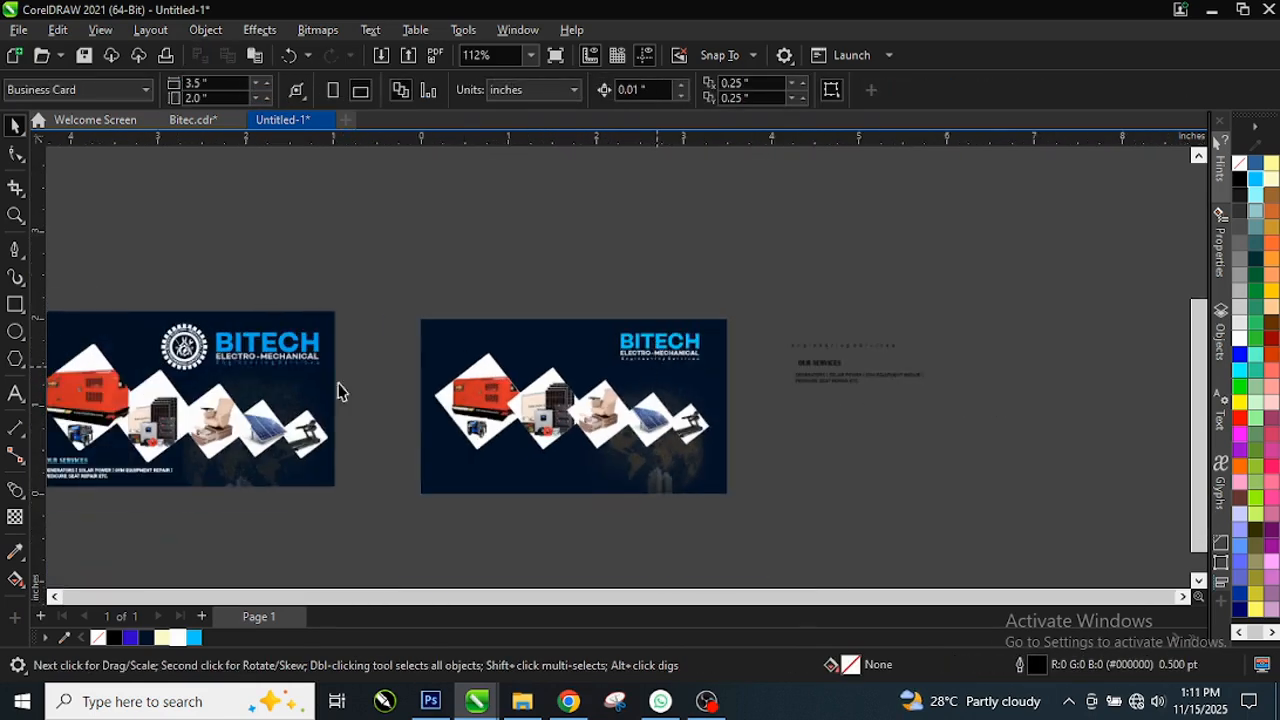
Step: Copy the left card's gear logo to just left of the BITECH title
{"action": "mouse_move", "coordinate": [160, 284]}
{"action": "left_mouse_down"}
{"action": "mouse_move", "coordinate": [238, 380]}
{"action": "mouse_move", "coordinate": [226, 381]}
{"action": "left_mouse_up"}
{"action": "left_click_drag", "start_coordinate": [114, 303], "coordinate": [583, 350]}
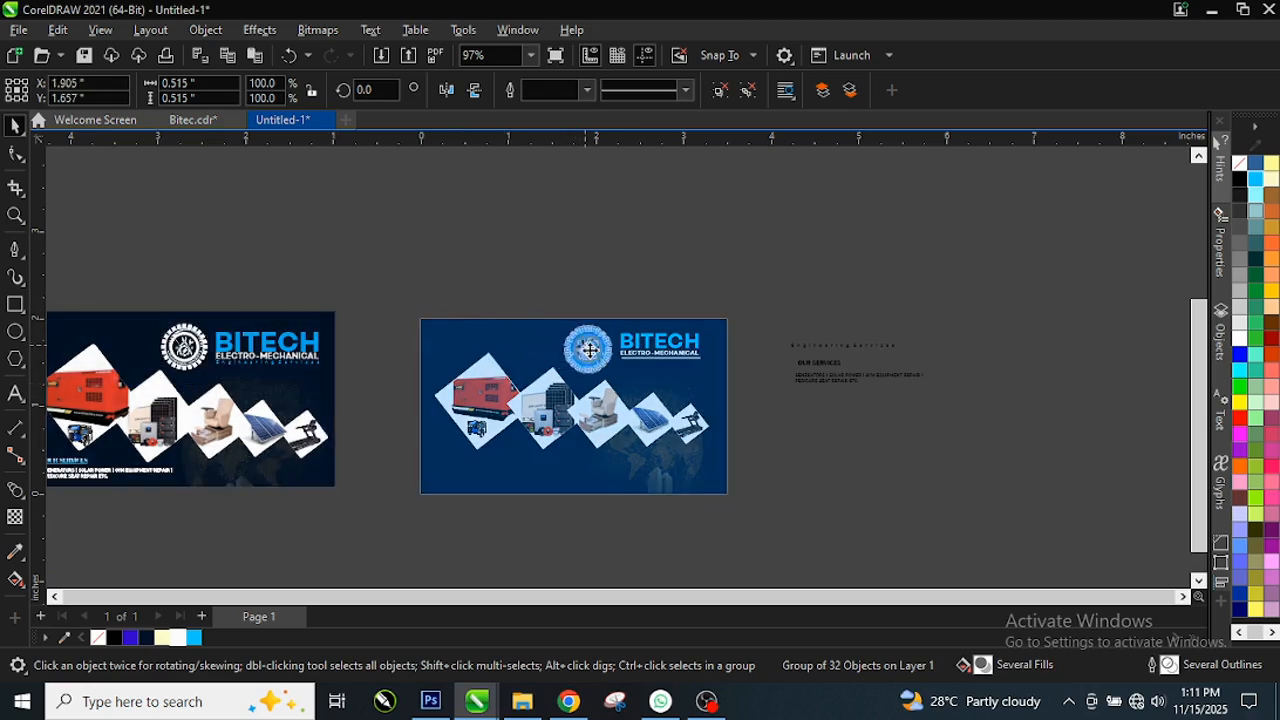
{"action": "scroll", "coordinate": [689, 368], "scroll_direction": "up", "scroll_amount": 1}
{"action": "scroll", "coordinate": [689, 371], "scroll_direction": "up", "scroll_amount": 1}
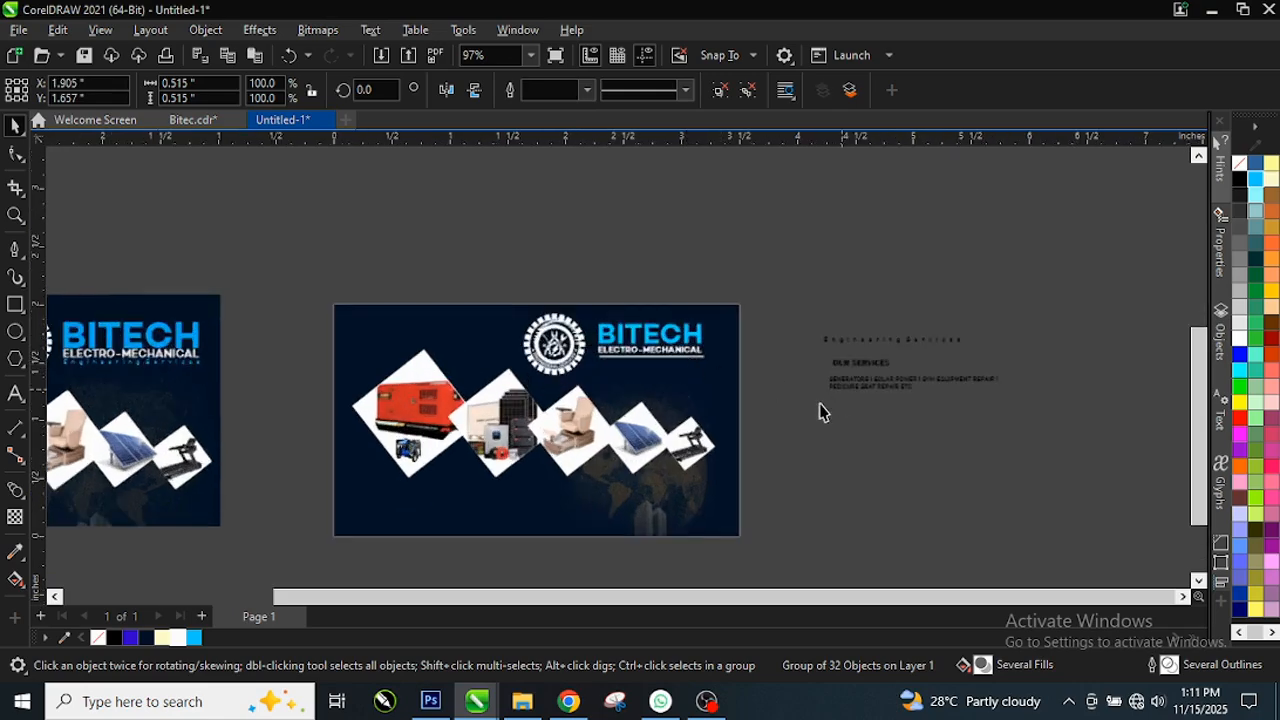
{"action": "scroll", "coordinate": [543, 334], "scroll_direction": "up", "scroll_amount": 2}
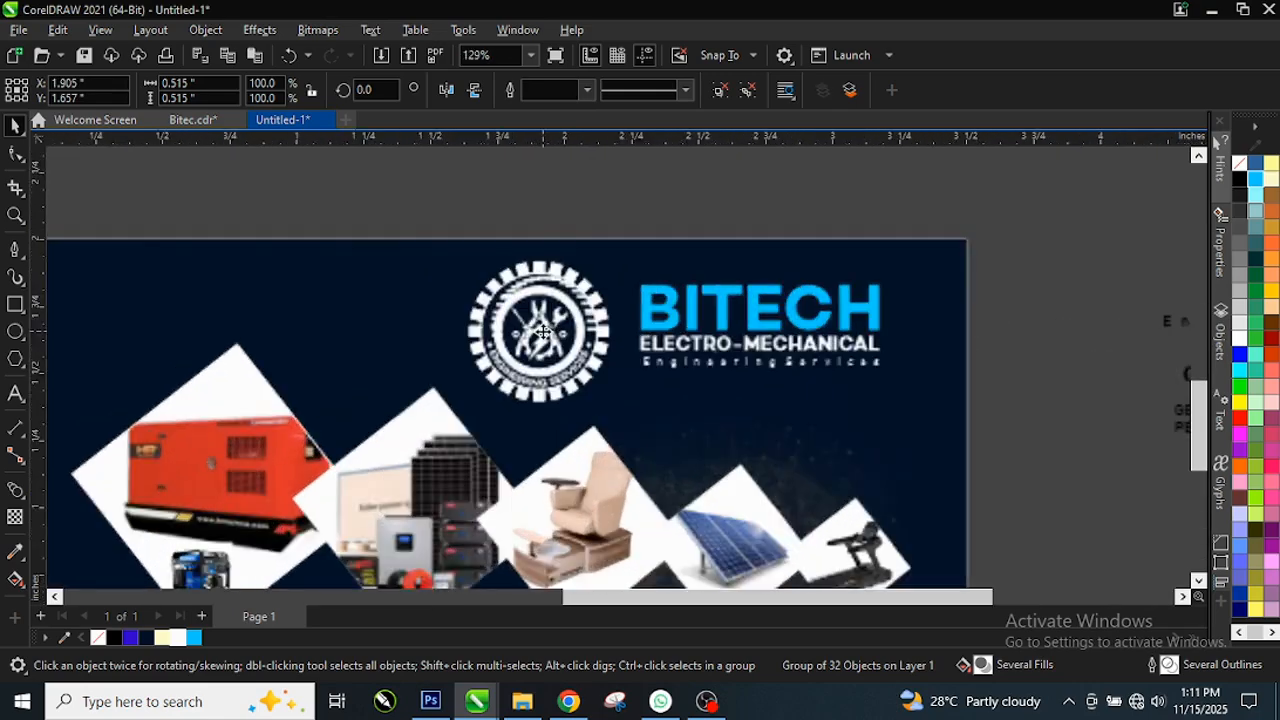
{"action": "scroll", "coordinate": [543, 332], "scroll_direction": "up", "scroll_amount": 1}
{"action": "scroll", "coordinate": [568, 278], "scroll_direction": "down", "scroll_amount": 1}
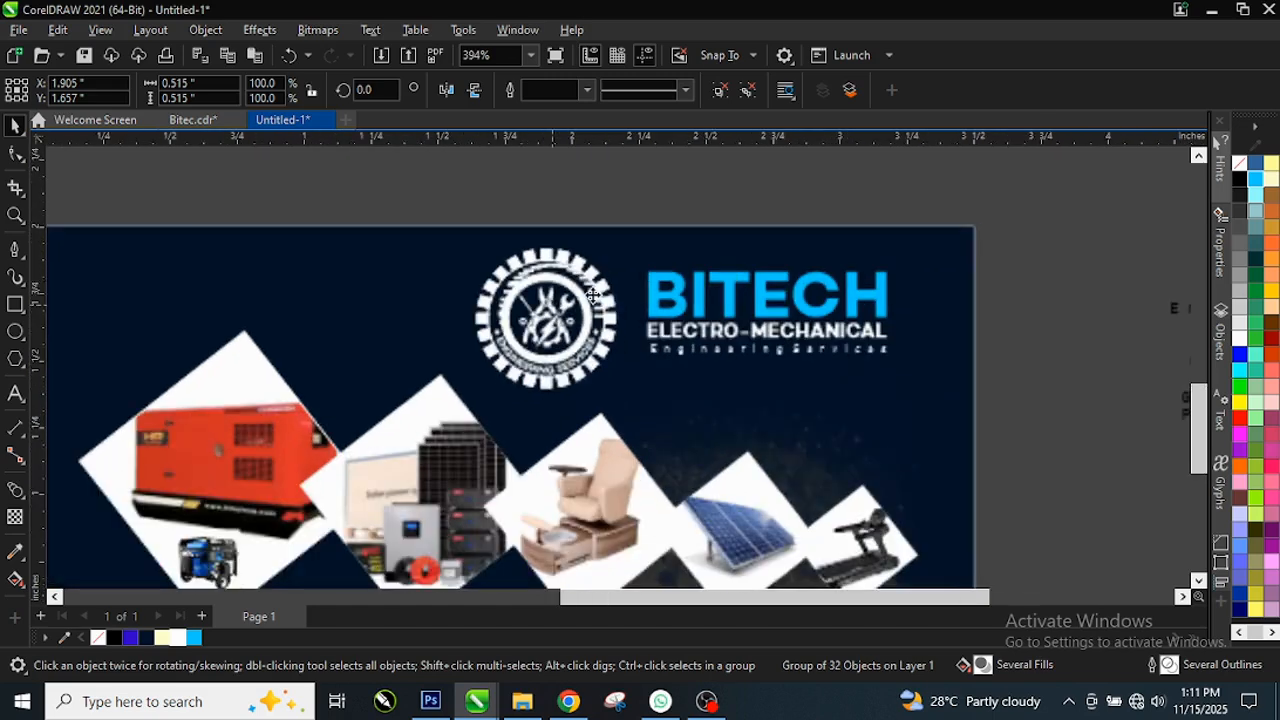
{"action": "scroll", "coordinate": [590, 300], "scroll_direction": "down", "scroll_amount": 1}
{"action": "left_click", "coordinate": [590, 305]}
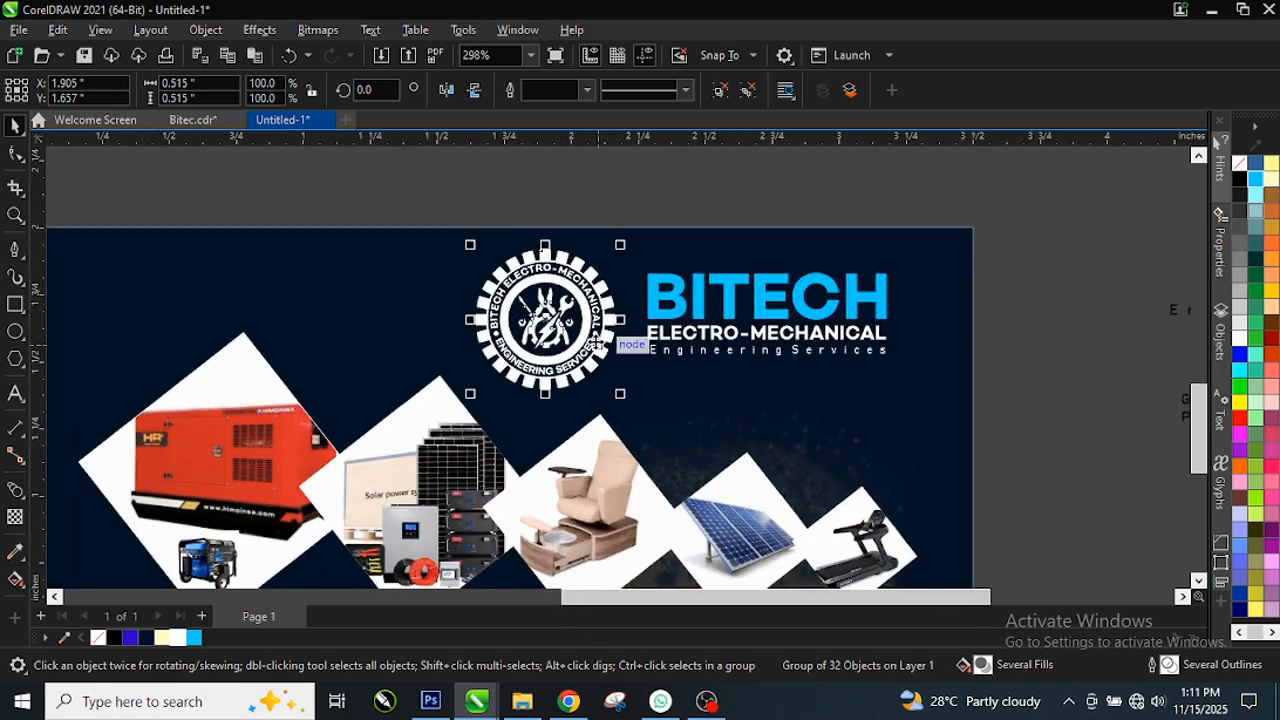
{"action": "scroll", "coordinate": [604, 325], "scroll_direction": "down", "scroll_amount": 1}
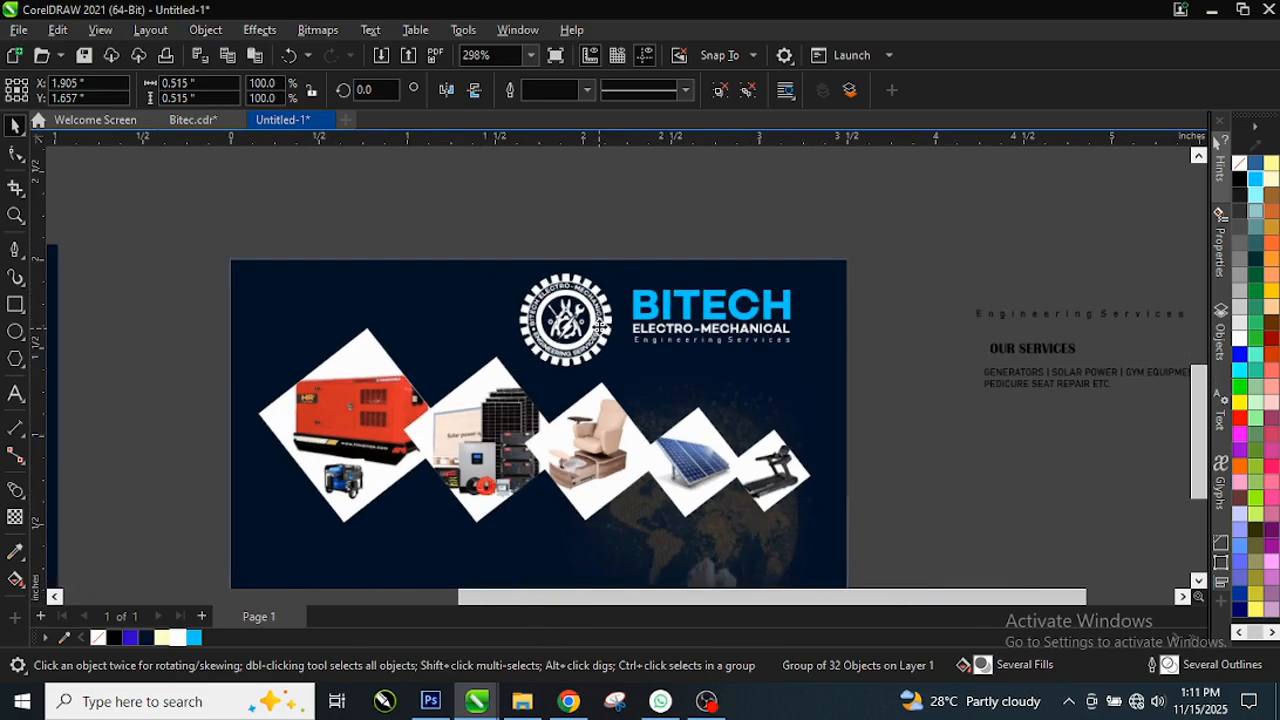
{"action": "scroll", "coordinate": [600, 325], "scroll_direction": "down", "scroll_amount": 3}
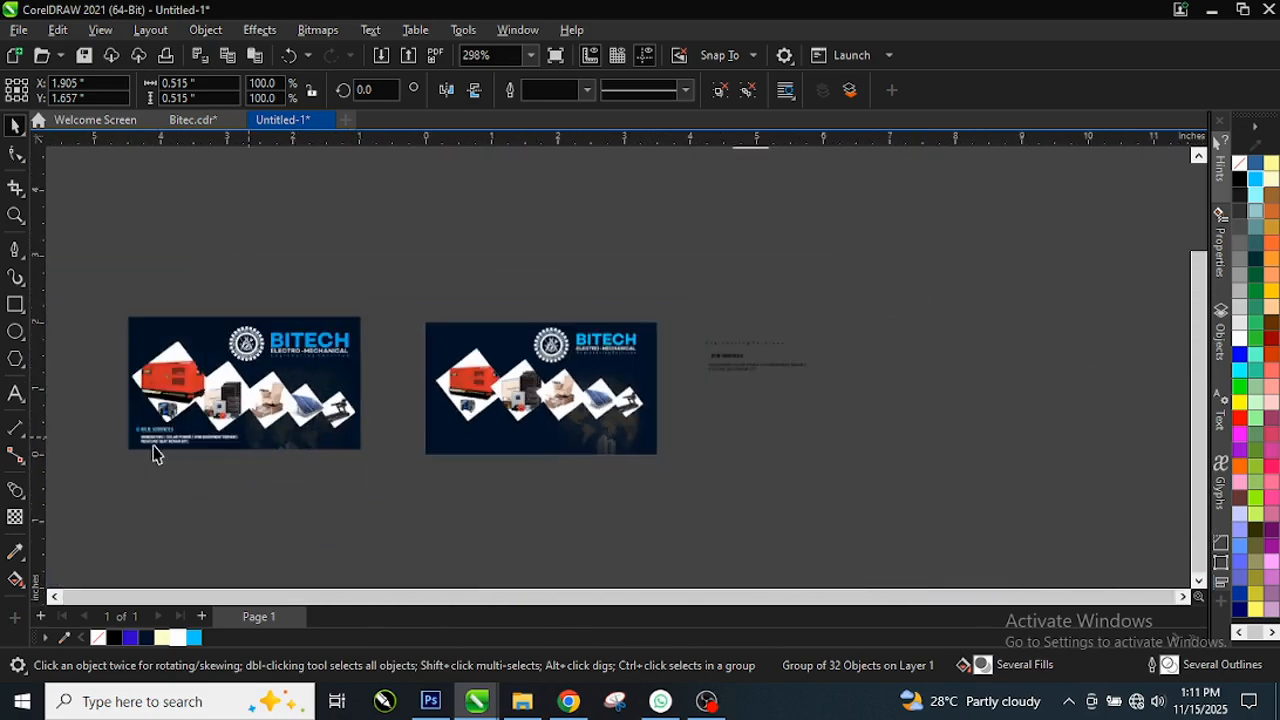
Step: Move the three Our Services text objects onto the right card's bottom left
{"action": "left_click_drag", "start_coordinate": [66, 480], "coordinate": [252, 412]}
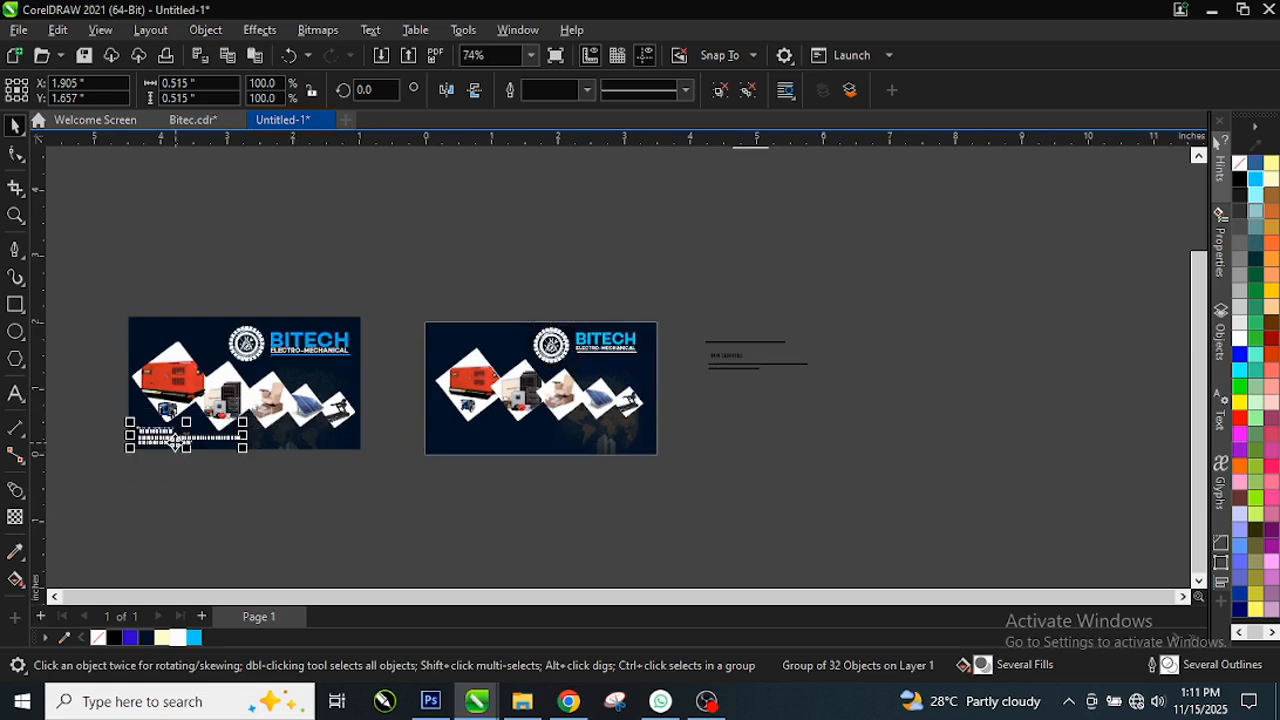
{"action": "left_click_drag", "start_coordinate": [175, 442], "coordinate": [476, 444]}
{"action": "scroll", "coordinate": [505, 453], "scroll_direction": "up", "scroll_amount": 2}
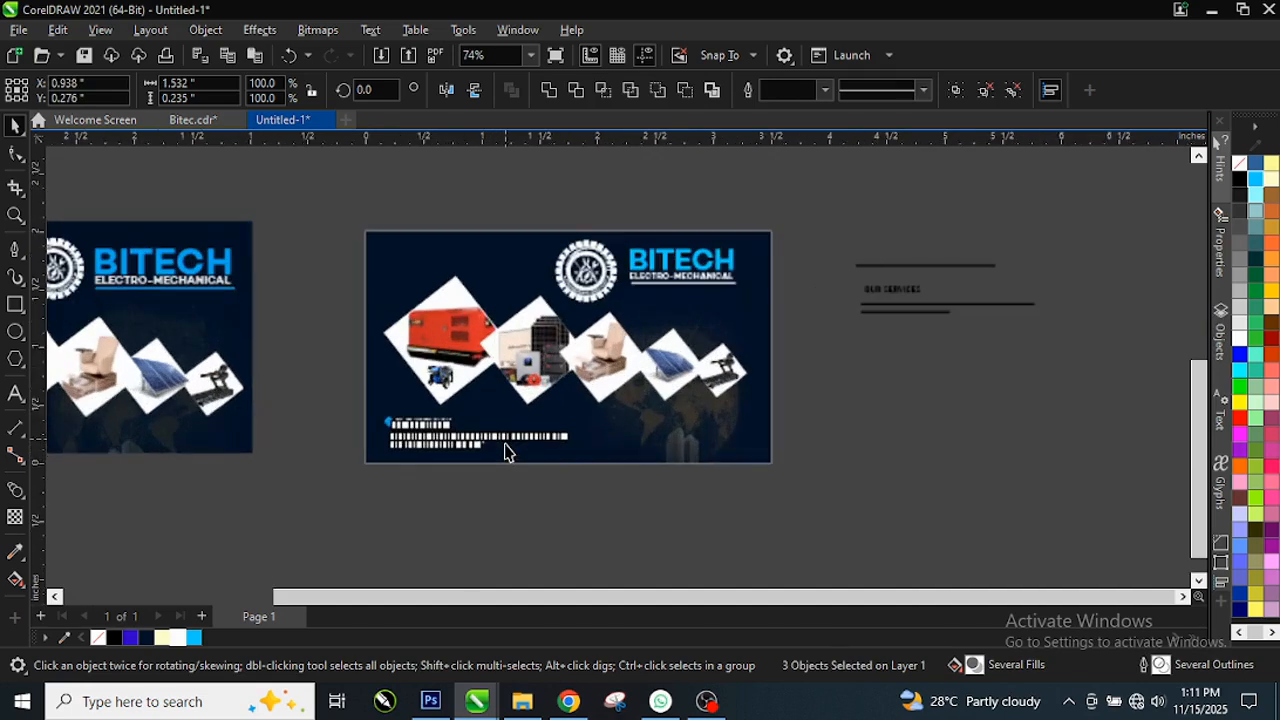
{"action": "scroll", "coordinate": [505, 453], "scroll_direction": "up", "scroll_amount": 2}
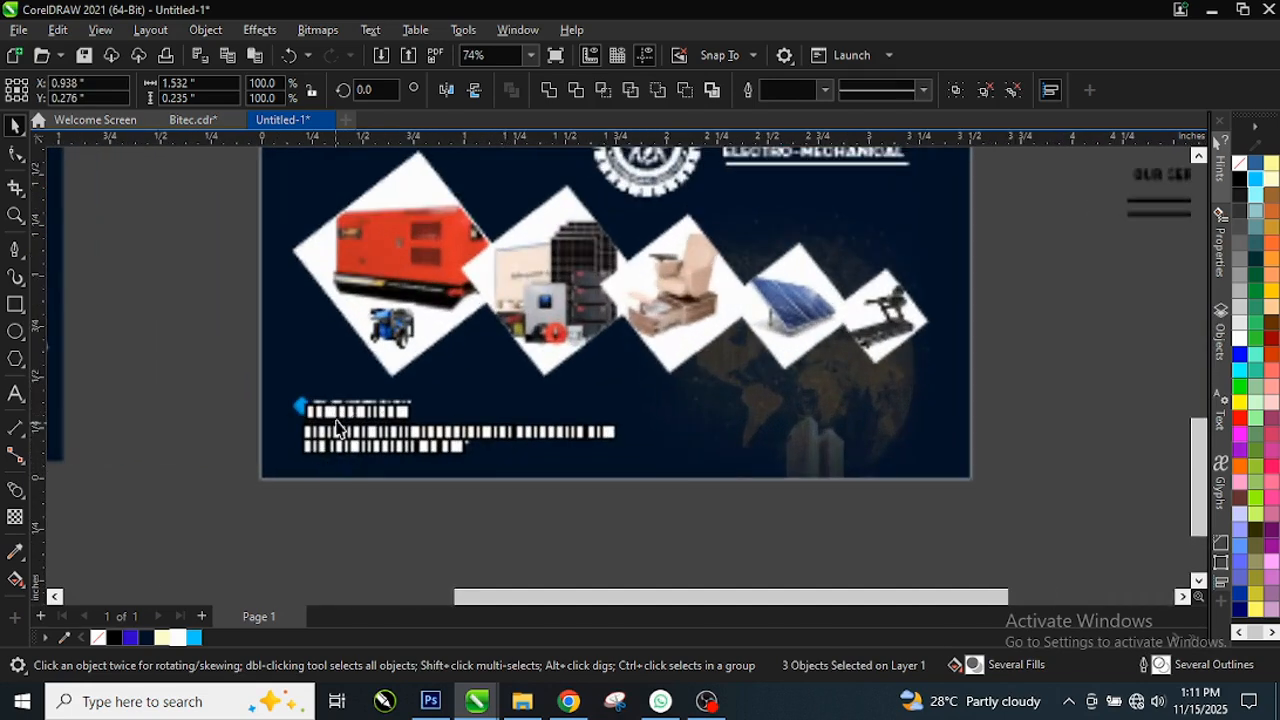
{"action": "scroll", "coordinate": [409, 486], "scroll_direction": "up", "scroll_amount": 3}
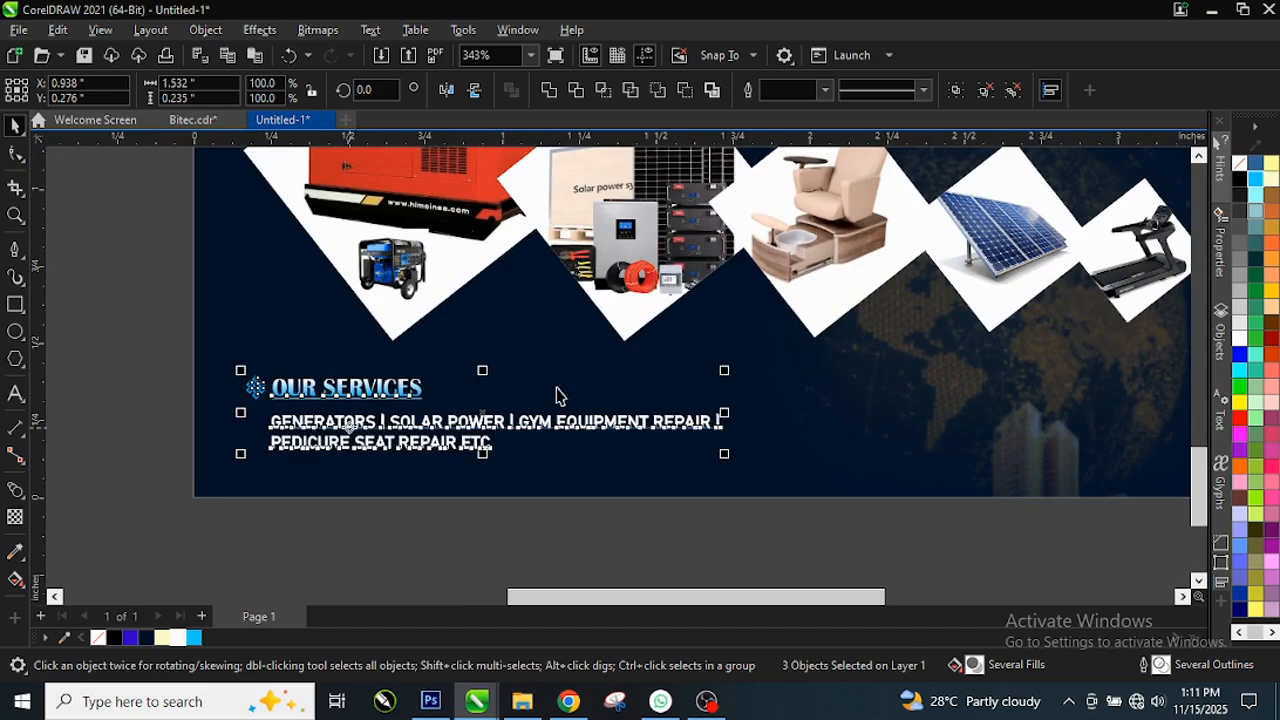
{"action": "scroll", "coordinate": [545, 510], "scroll_direction": "down", "scroll_amount": 2}
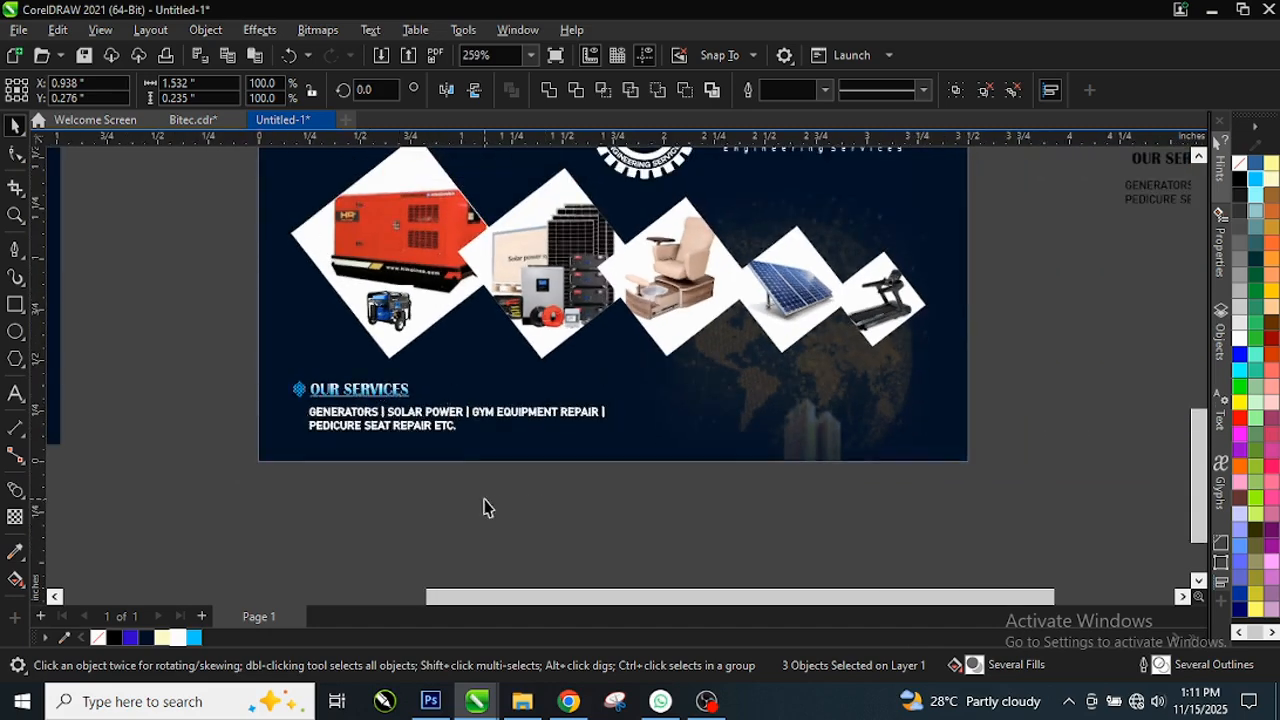
{"action": "scroll", "coordinate": [486, 508], "scroll_direction": "down", "scroll_amount": 2}
{"action": "scroll", "coordinate": [10, 235], "scroll_direction": "up", "scroll_amount": 2}
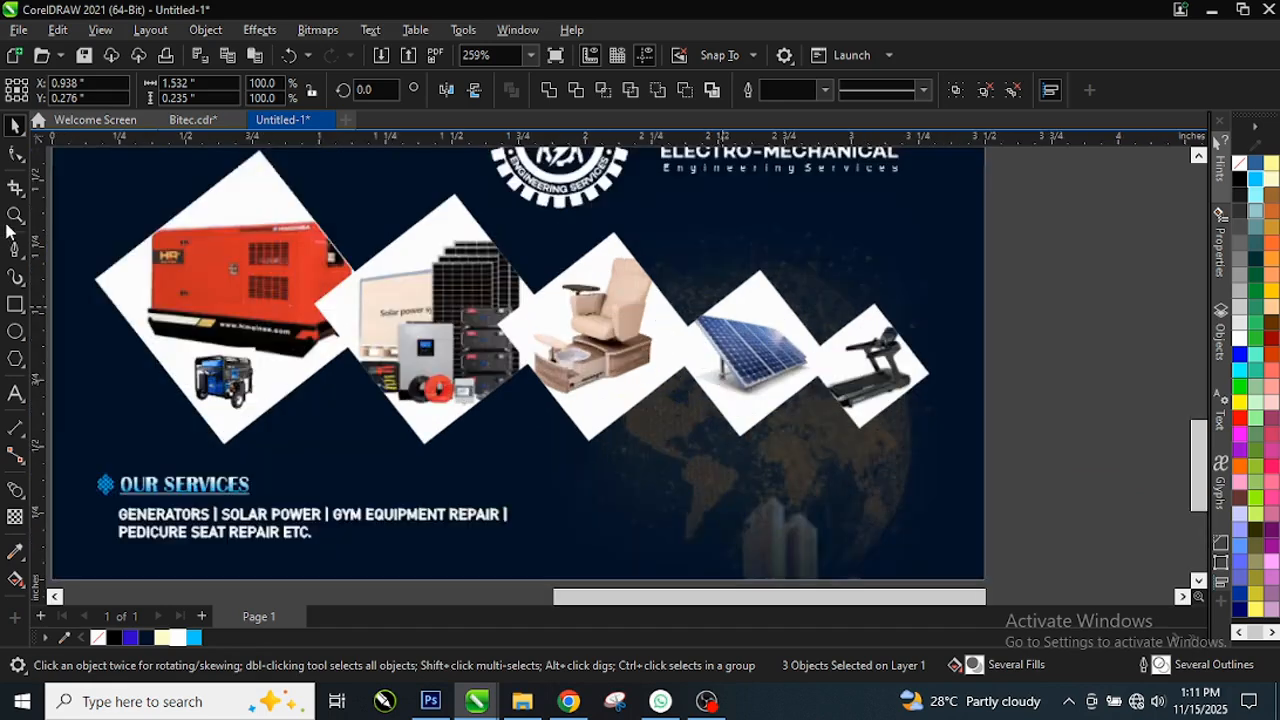
{"action": "scroll", "coordinate": [113, 277], "scroll_direction": "down", "scroll_amount": 1}
{"action": "key", "text": "Escape"}
{"action": "scroll", "coordinate": [213, 314], "scroll_direction": "down", "scroll_amount": 3}
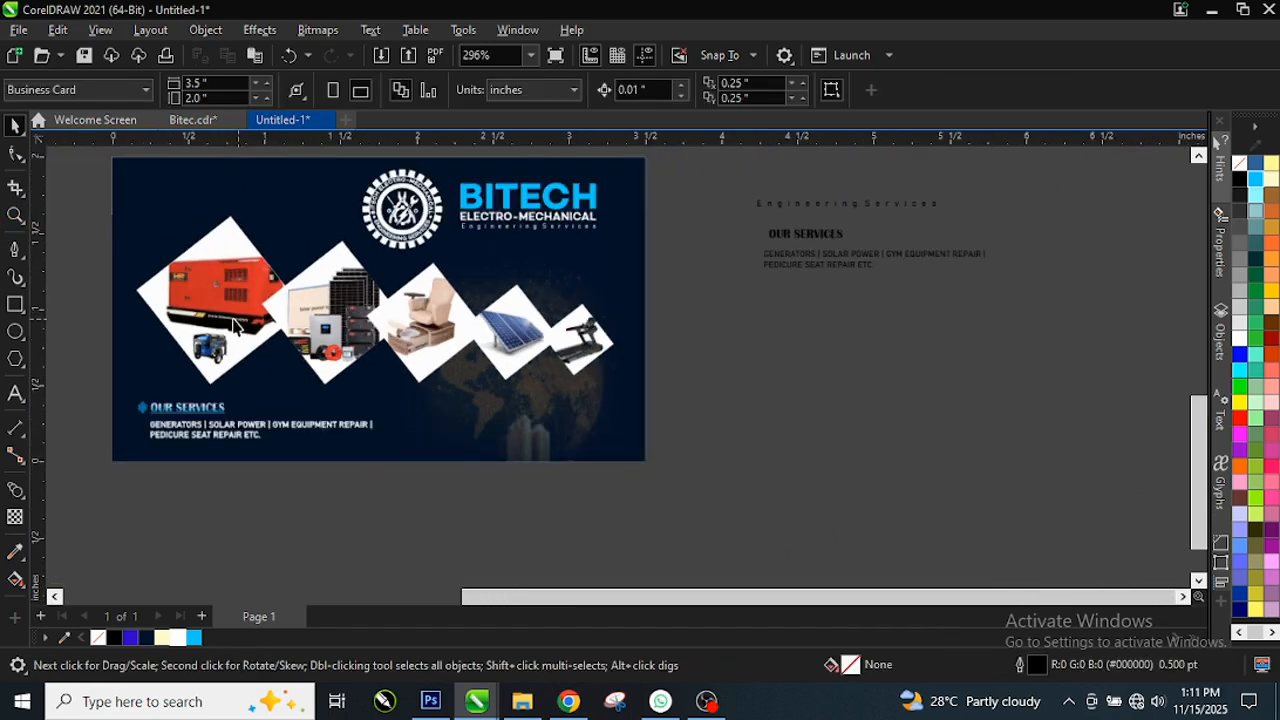
{"action": "scroll", "coordinate": [510, 365], "scroll_direction": "down", "scroll_amount": 3}
{"action": "scroll", "coordinate": [340, 360], "scroll_direction": "down", "scroll_amount": 1}
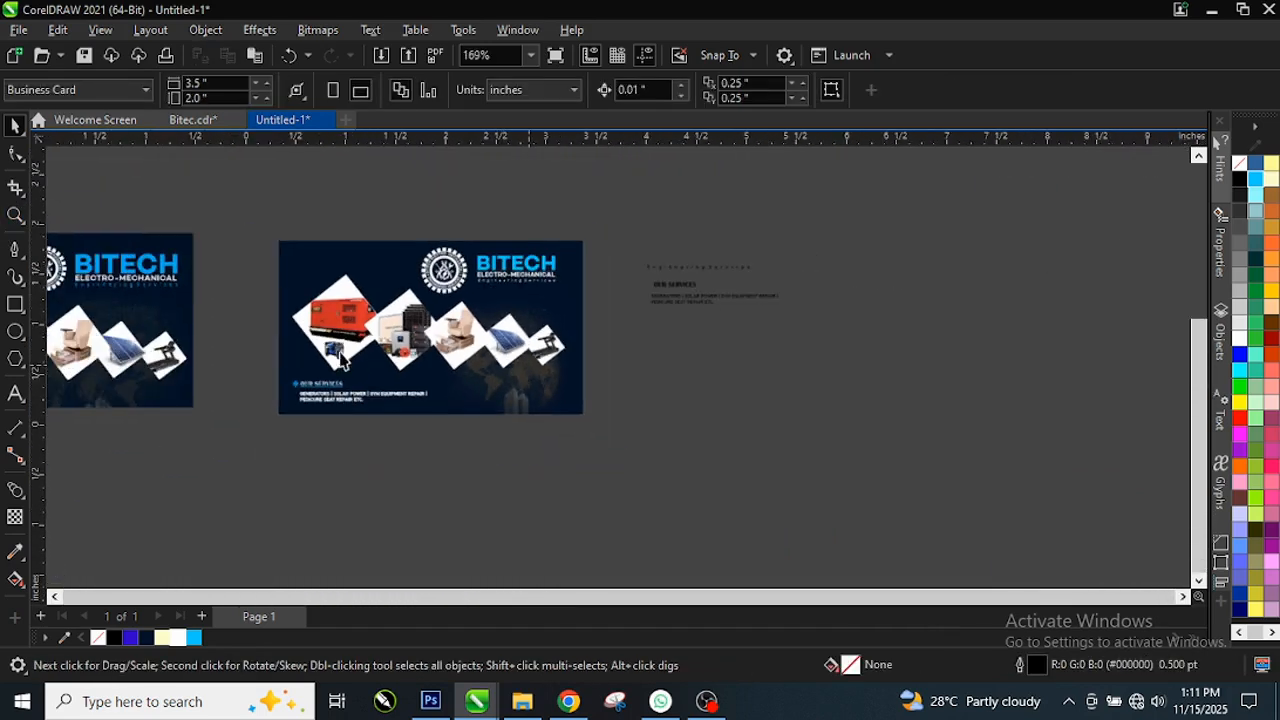
{"action": "scroll", "coordinate": [594, 283], "scroll_direction": "up", "scroll_amount": 4}
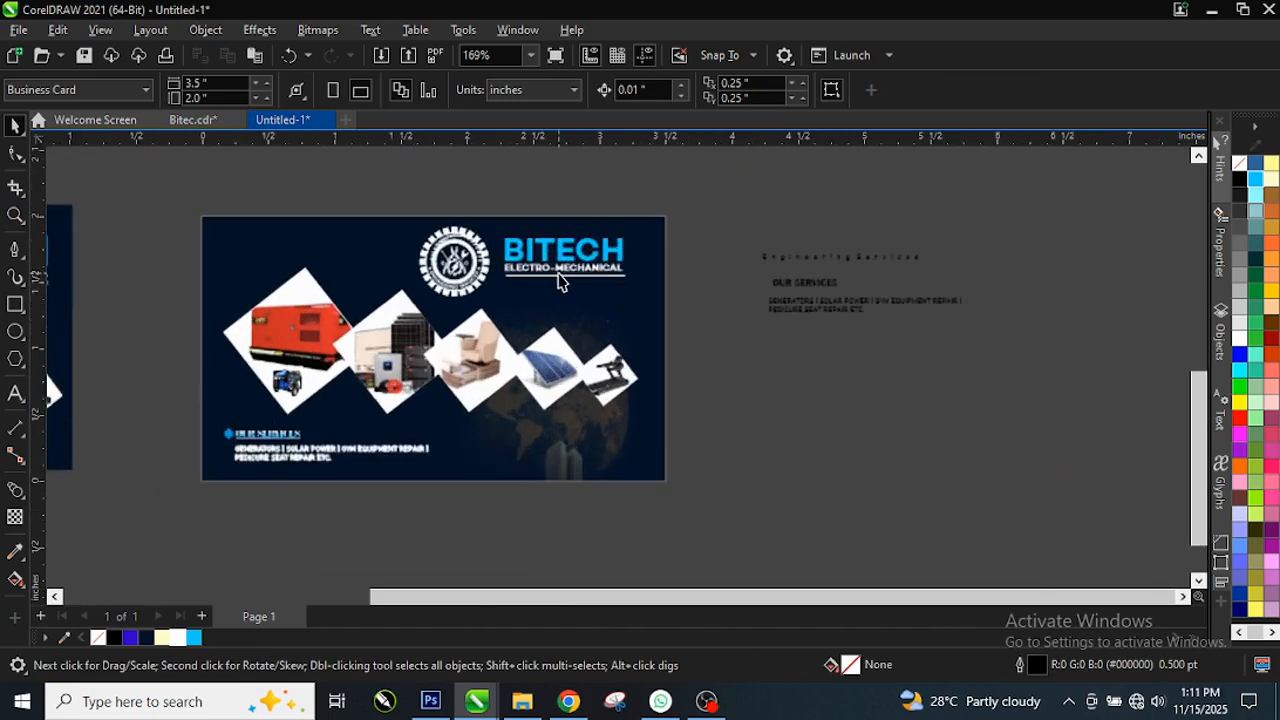
{"action": "scroll", "coordinate": [563, 277], "scroll_direction": "up", "scroll_amount": 3}
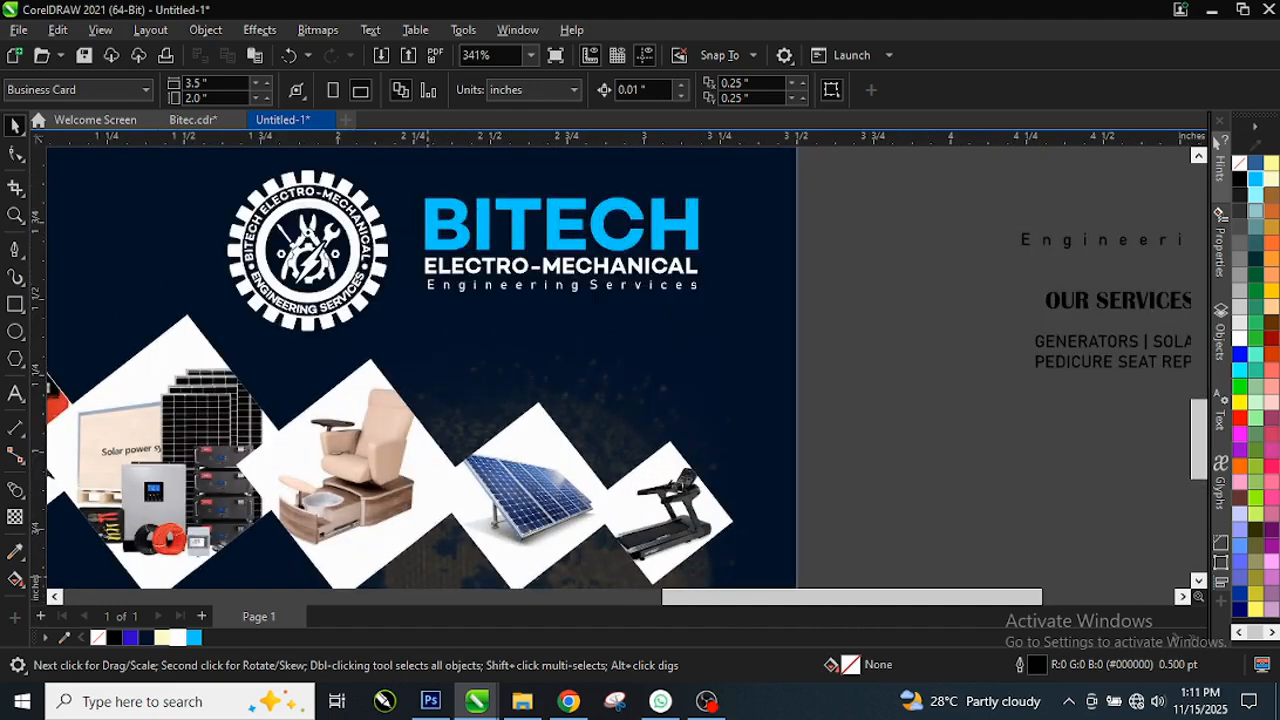
{"action": "scroll", "coordinate": [654, 294], "scroll_direction": "up", "scroll_amount": 2}
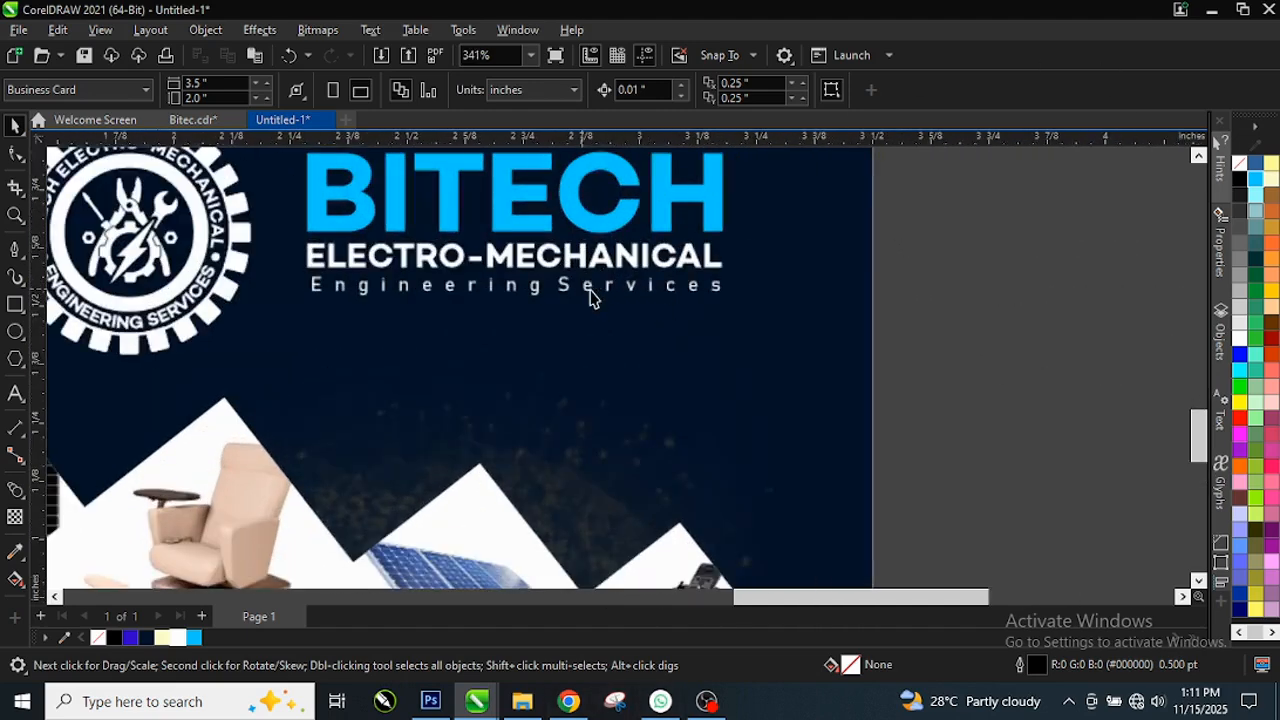
Step: Recolour Engineering Services Sky Blue (#00CCFF) and zoom out to show the whole card
{"action": "left_click", "coordinate": [590, 296]}
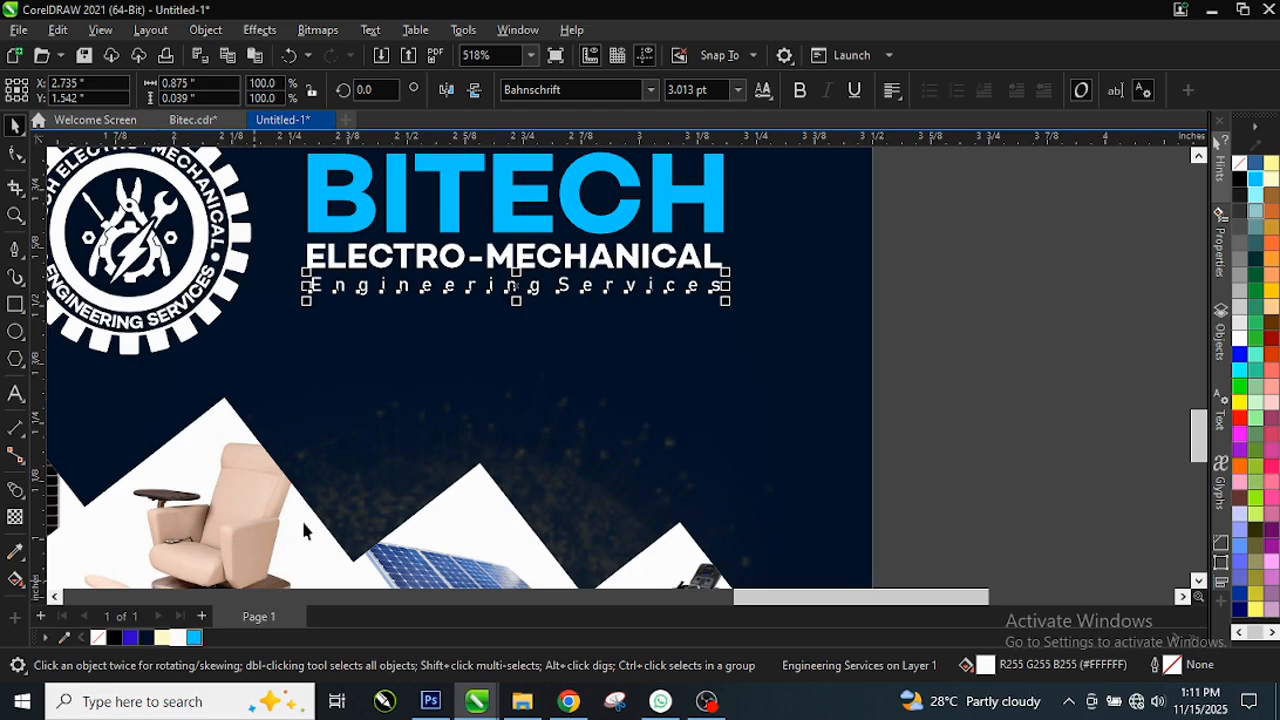
{"action": "scroll", "coordinate": [530, 291], "scroll_direction": "up", "scroll_amount": 1}
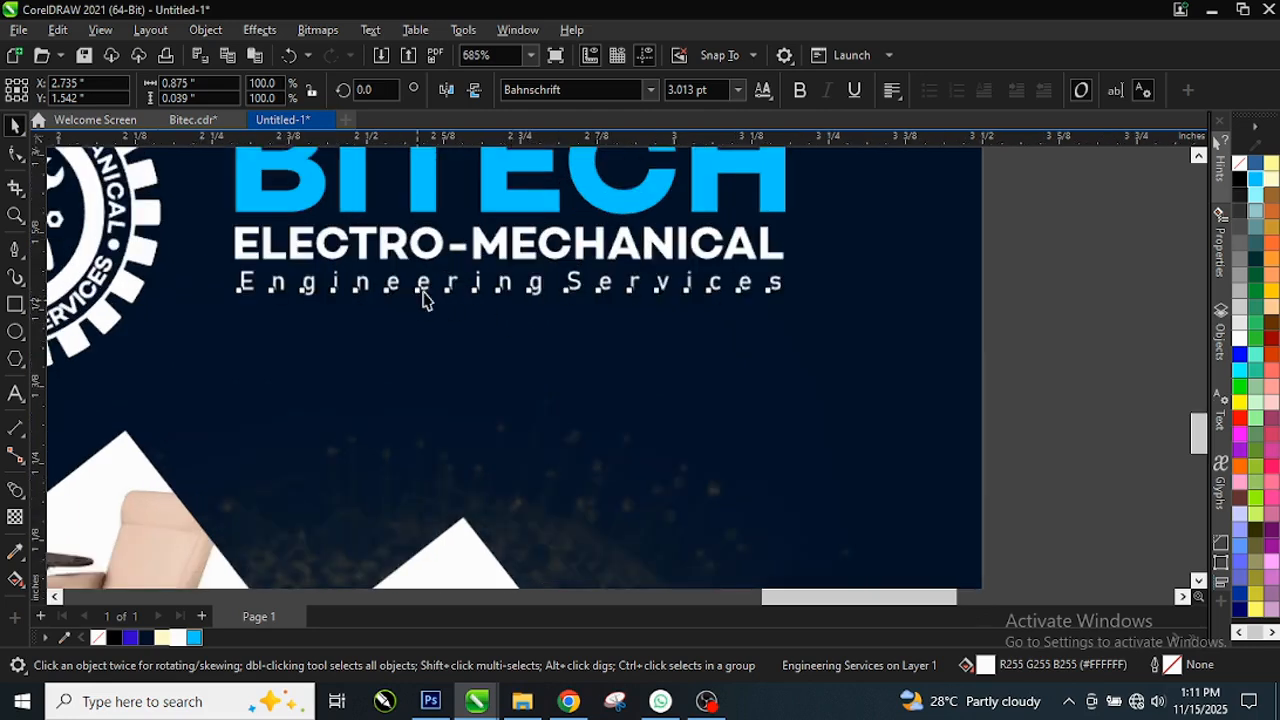
{"action": "left_click", "coordinate": [194, 638]}
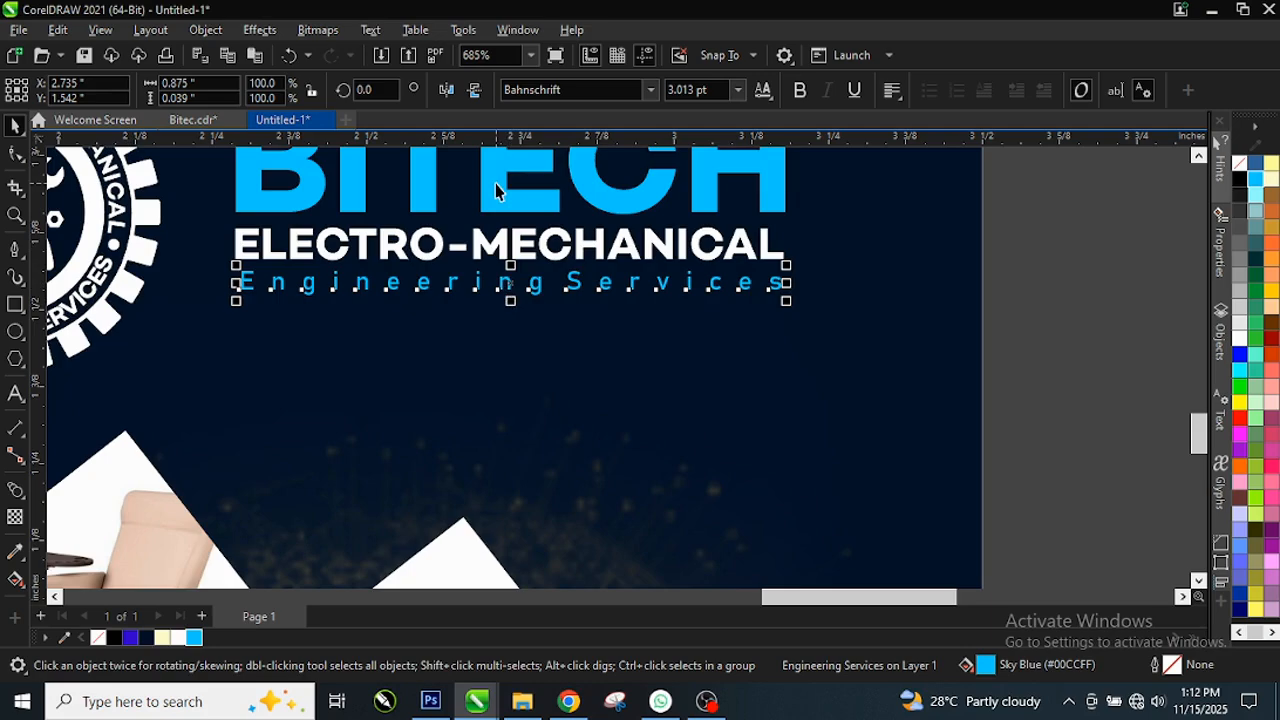
{"action": "scroll", "coordinate": [575, 320], "scroll_direction": "down", "scroll_amount": 1}
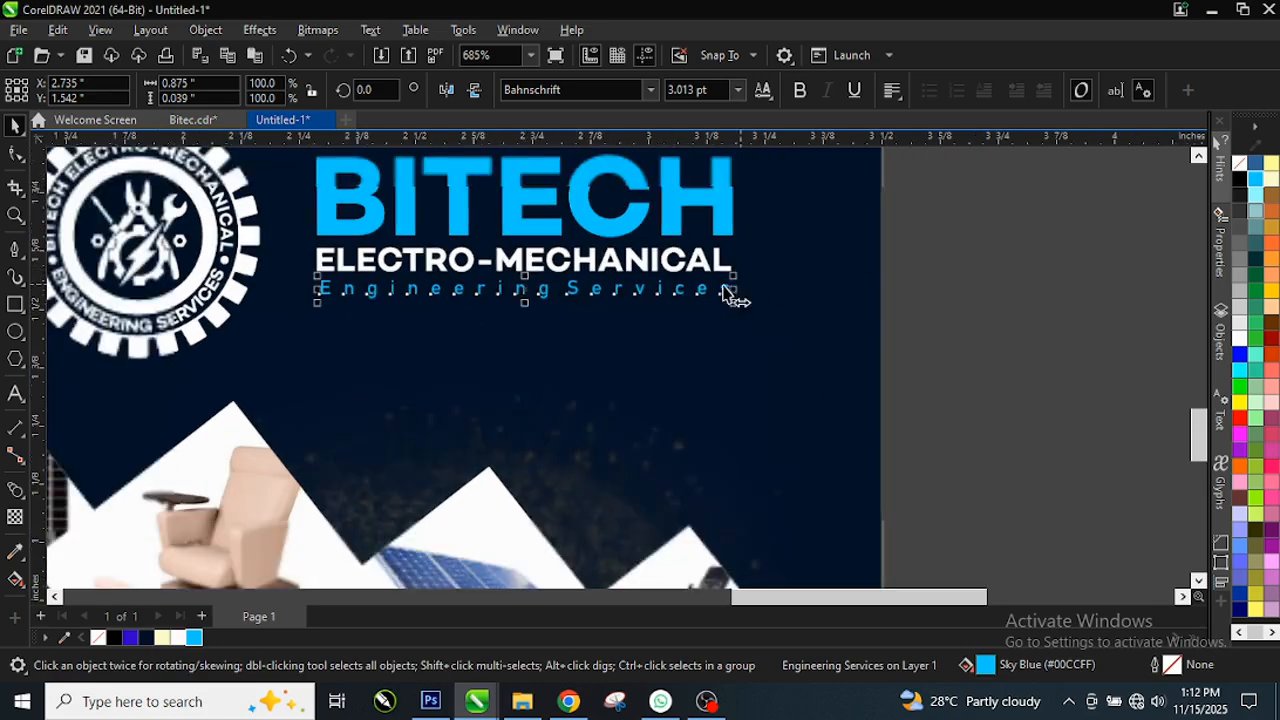
{"action": "scroll", "coordinate": [789, 322], "scroll_direction": "down", "scroll_amount": 1}
{"action": "scroll", "coordinate": [502, 256], "scroll_direction": "down", "scroll_amount": 1}
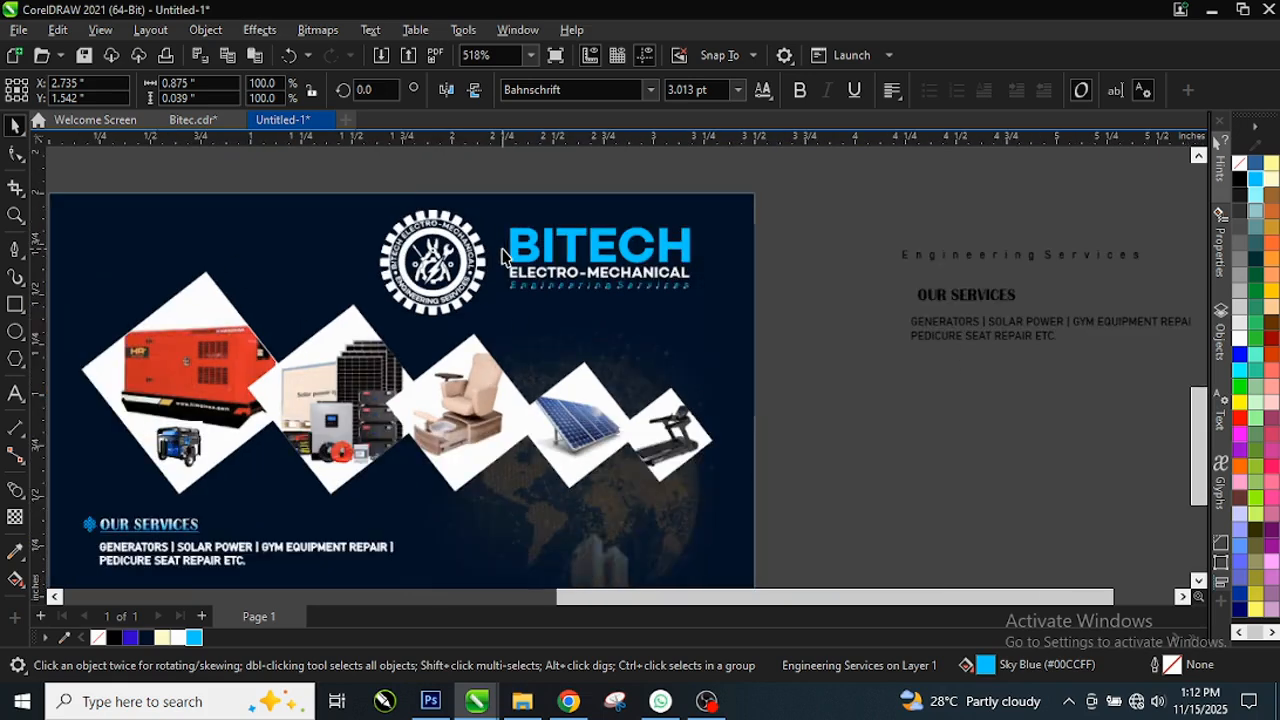
{"action": "double_click", "coordinate": [17, 213]}
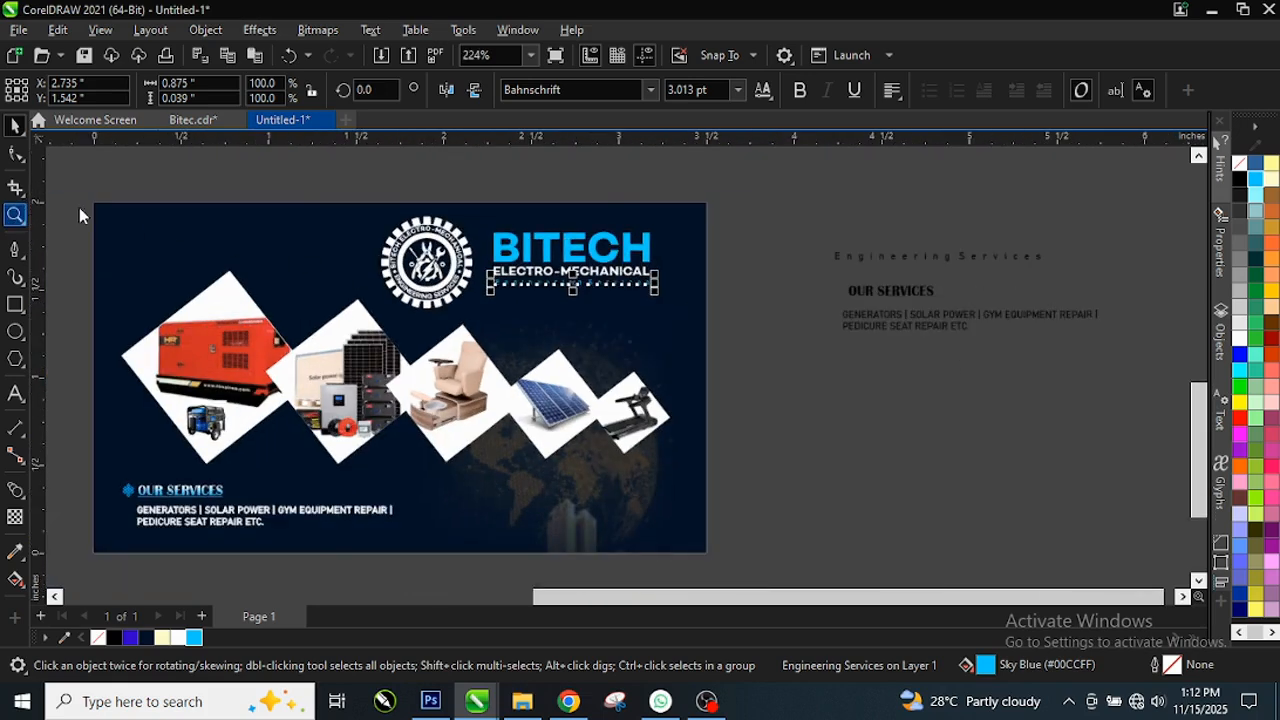
{"action": "left_click_drag", "start_coordinate": [86, 192], "coordinate": [741, 539]}
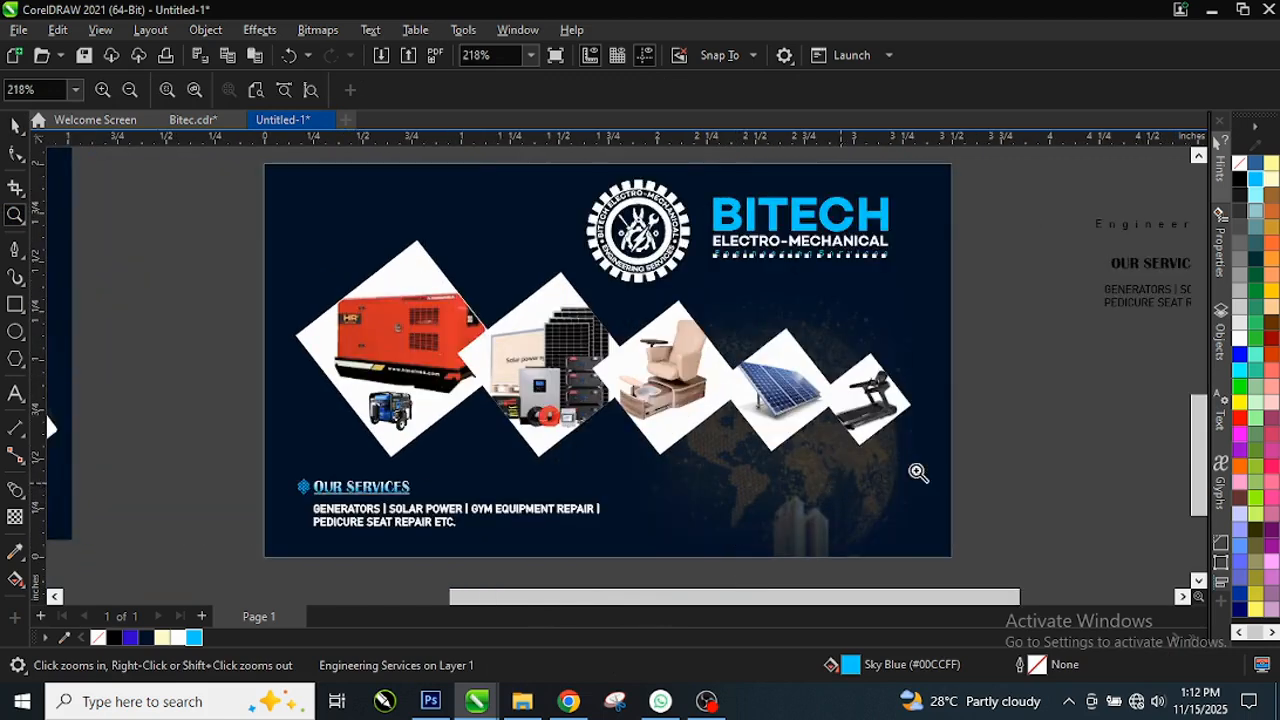